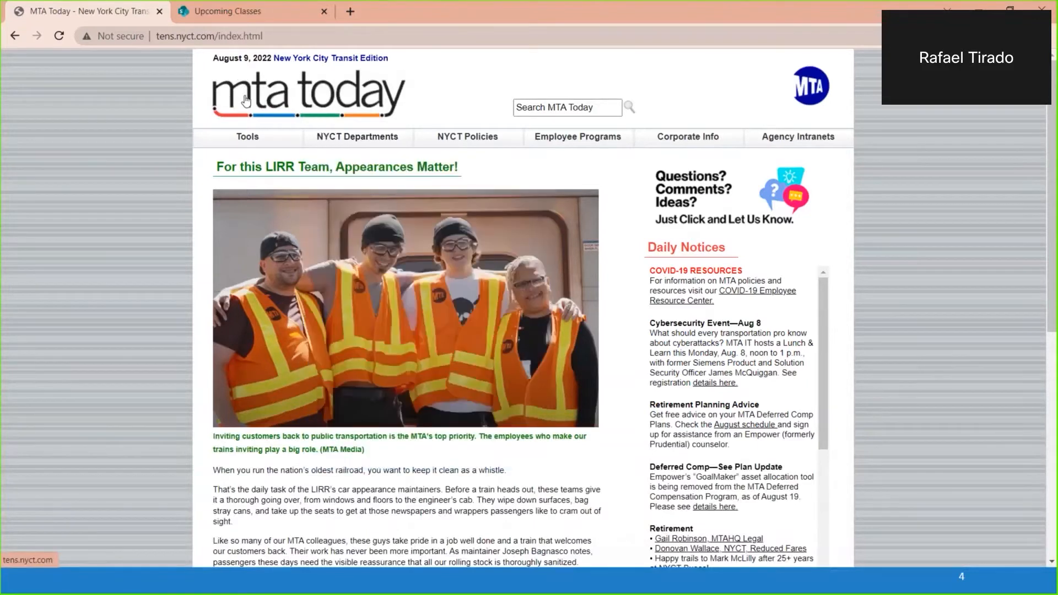
Open the MTA Information Technology department page and go to its ServiceNow portal
mouse_move(352, 144)
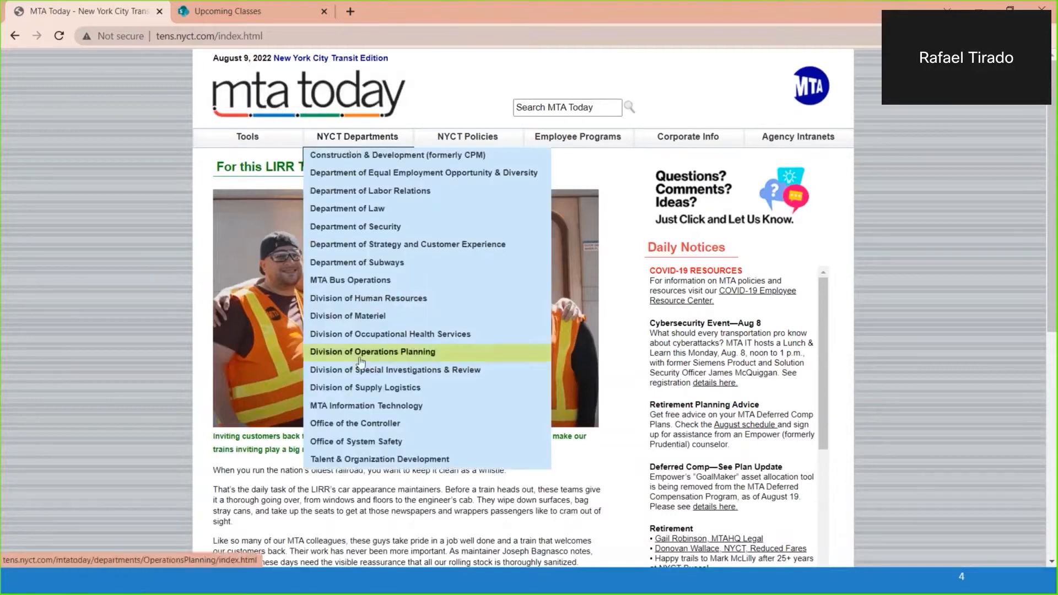
left_click(333, 411)
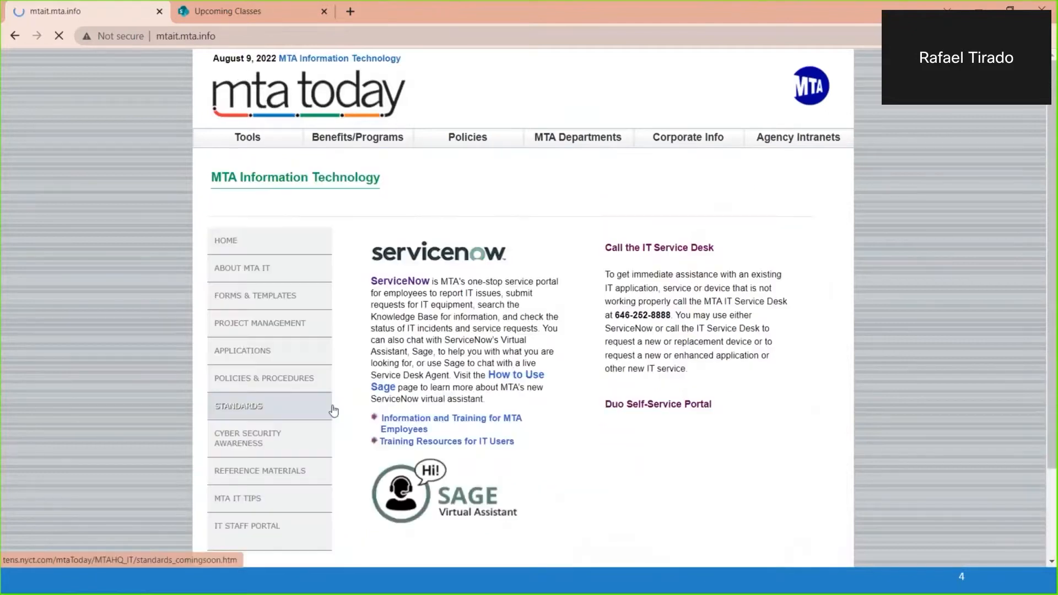
left_click(406, 283)
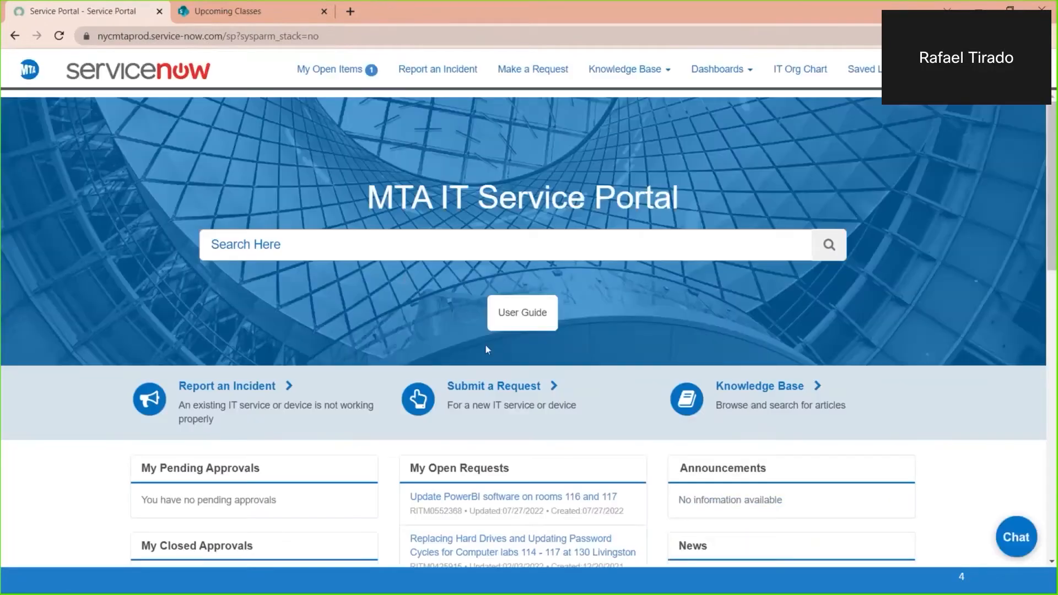
Start a new IT service request and open the Desktop/Laptop Software subcategory under Desktop & Laptop Computing
scroll(489, 396, "down", 3)
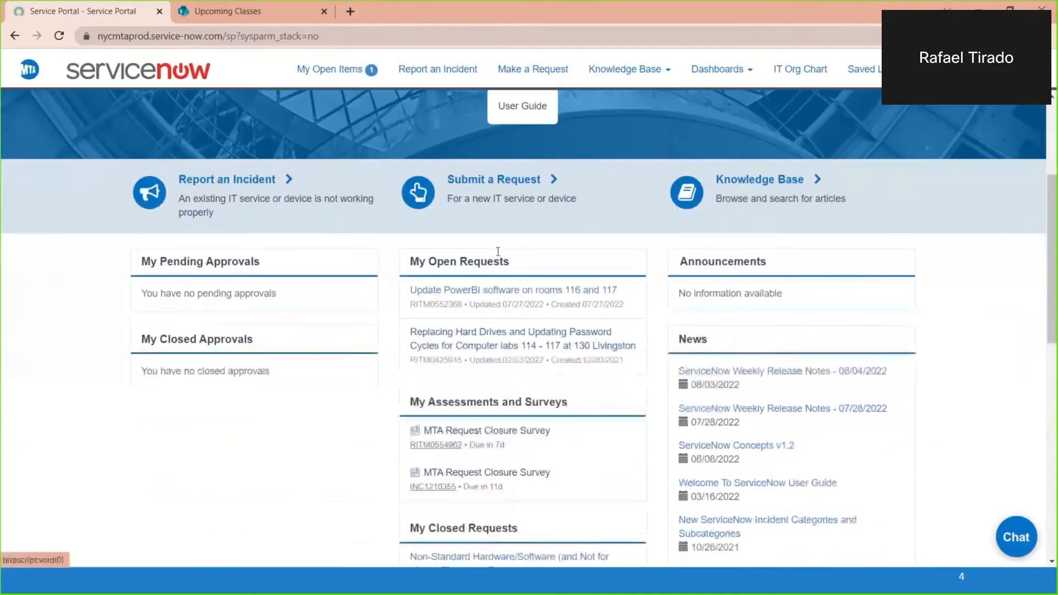
left_click(496, 182)
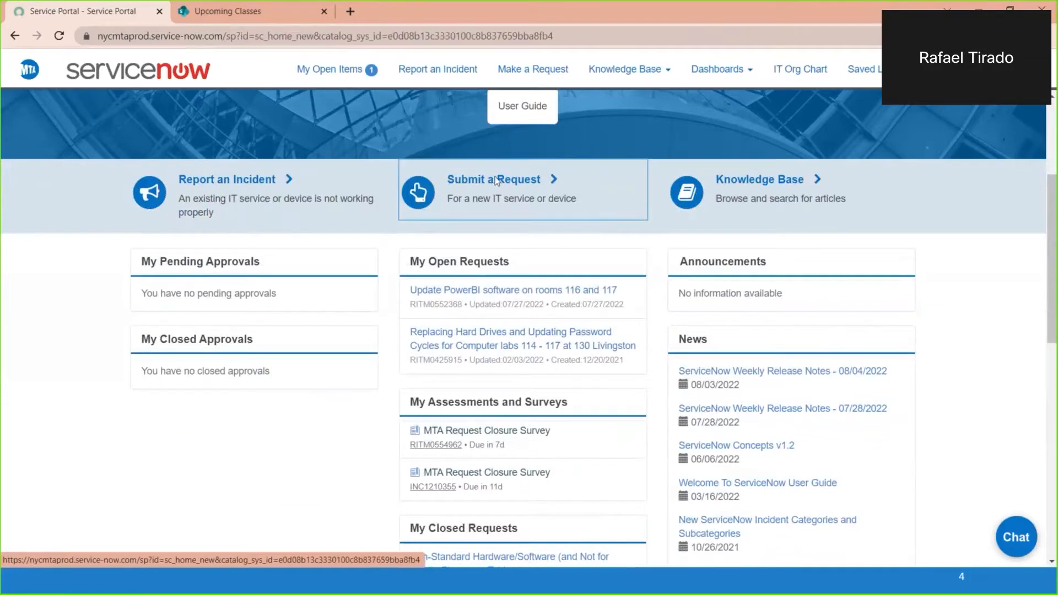
scroll(496, 185, "down", 3)
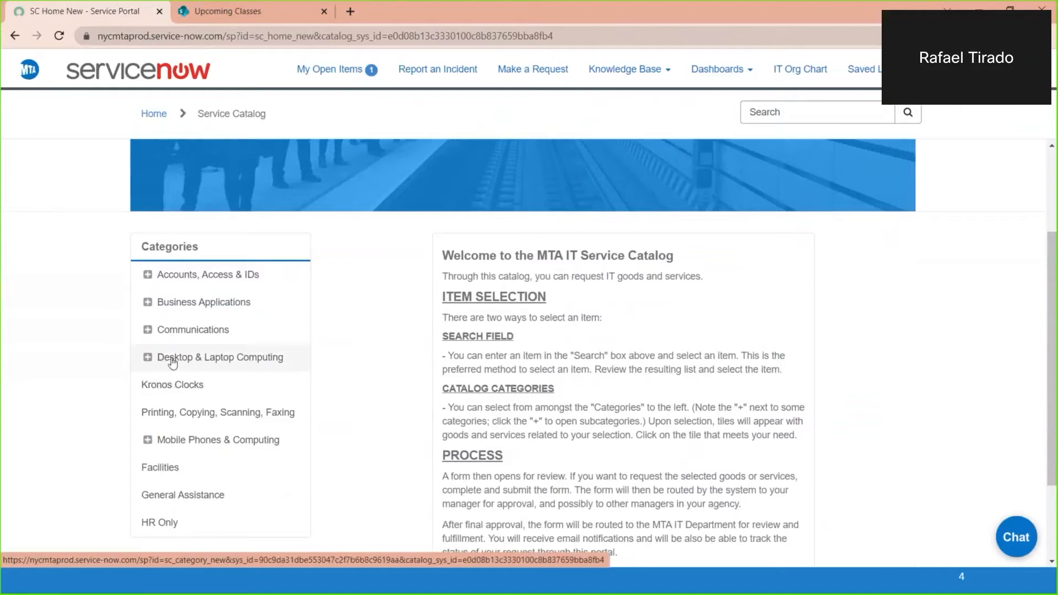
left_click(147, 359)
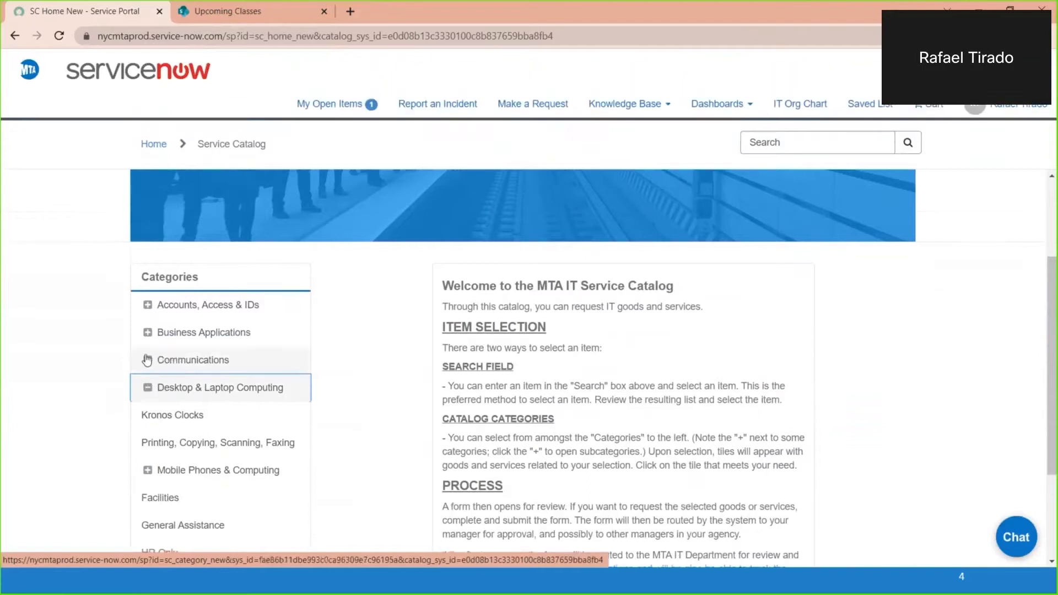
scroll(265, 309, "down", 2)
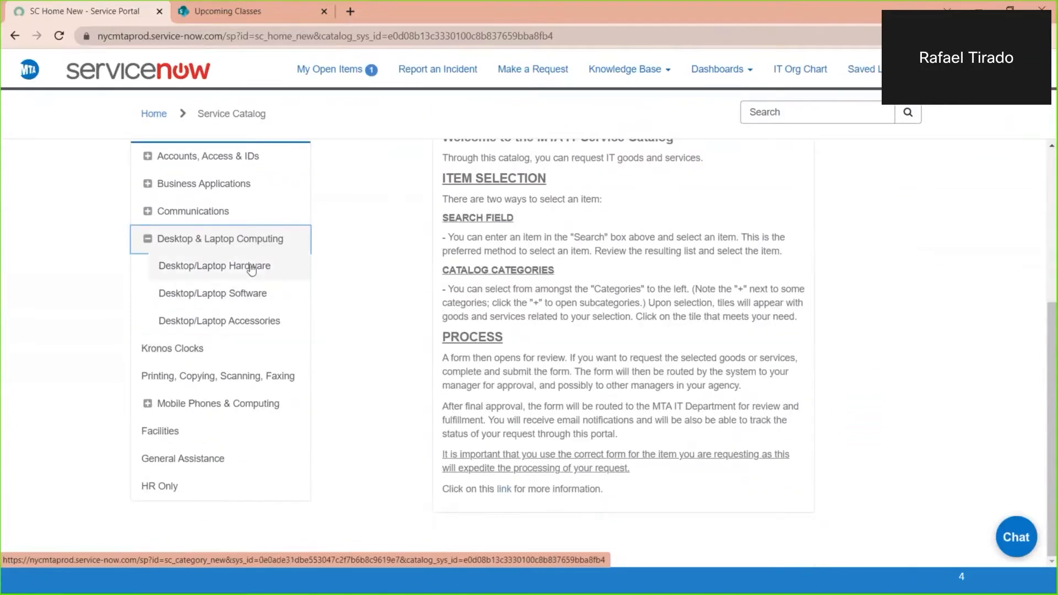
left_click(241, 297)
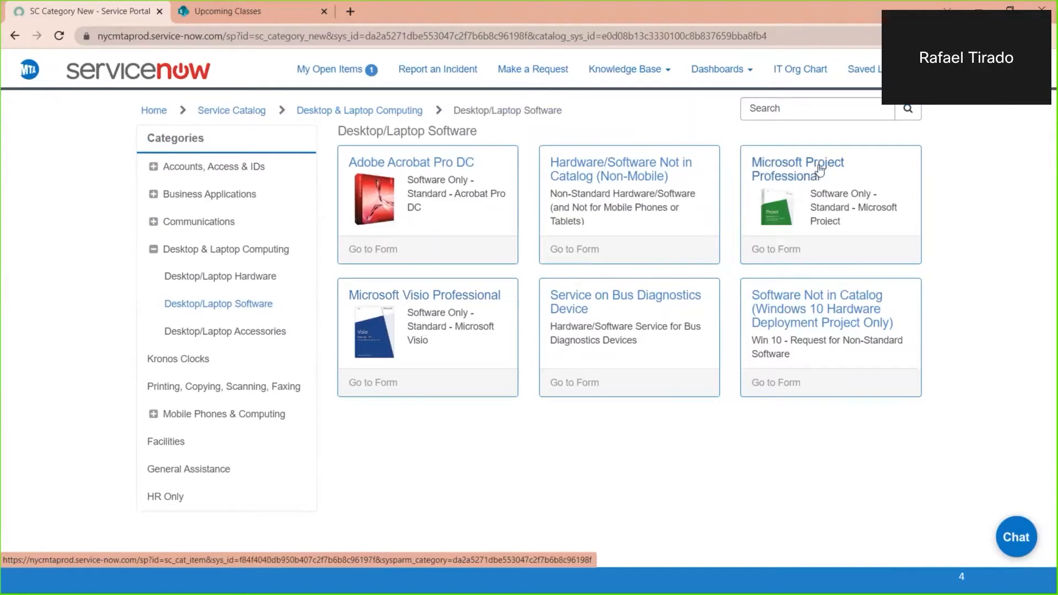
Open the Microsoft Visio Professional request form and review its required fields, business justification and price
left_click(441, 298)
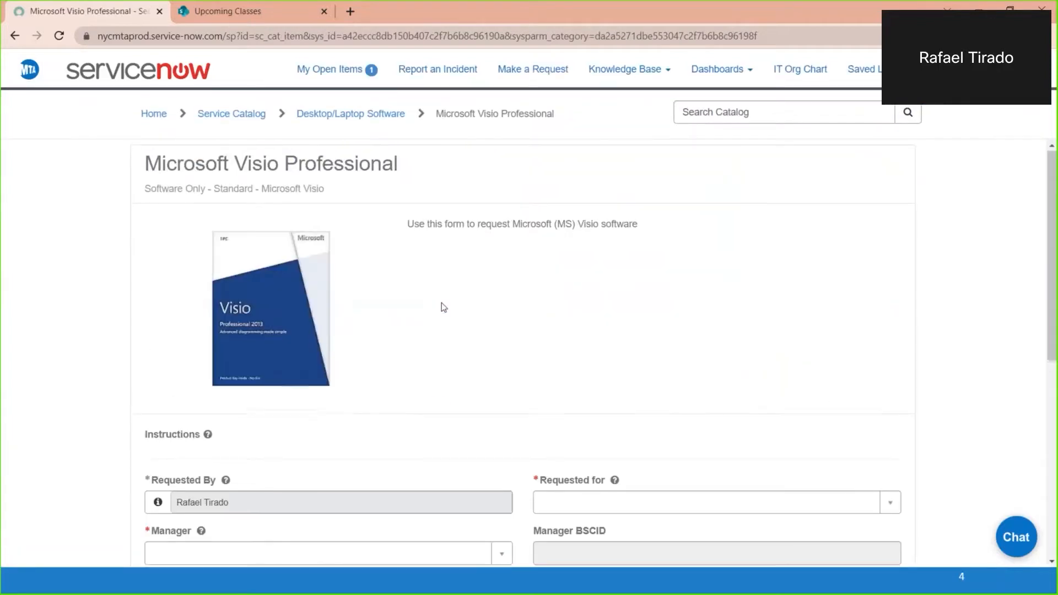
scroll(443, 307, "down", 2)
scroll(444, 307, "up", 1)
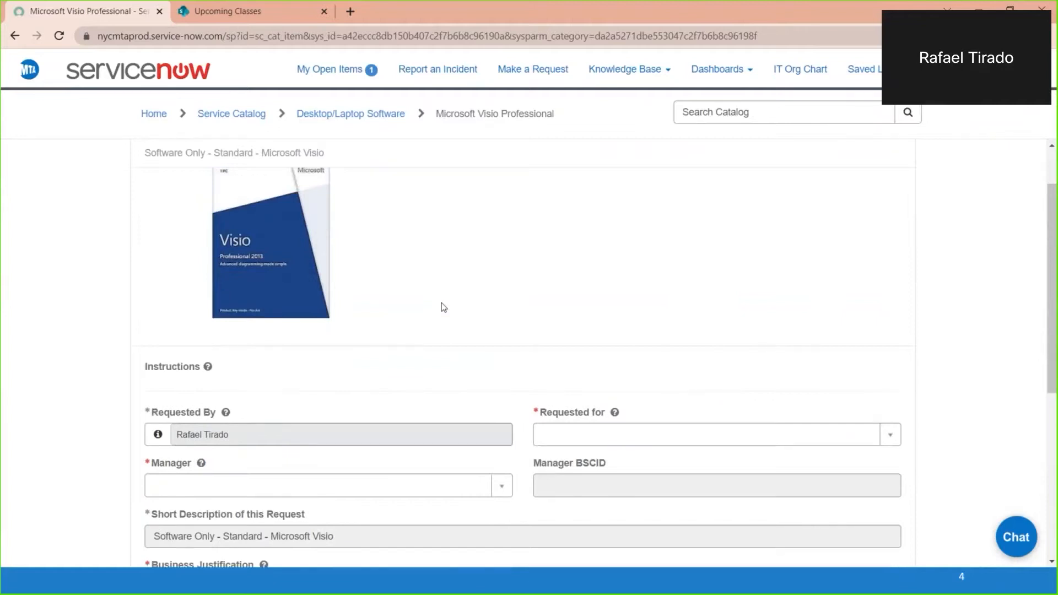
scroll(444, 307, "down", 5)
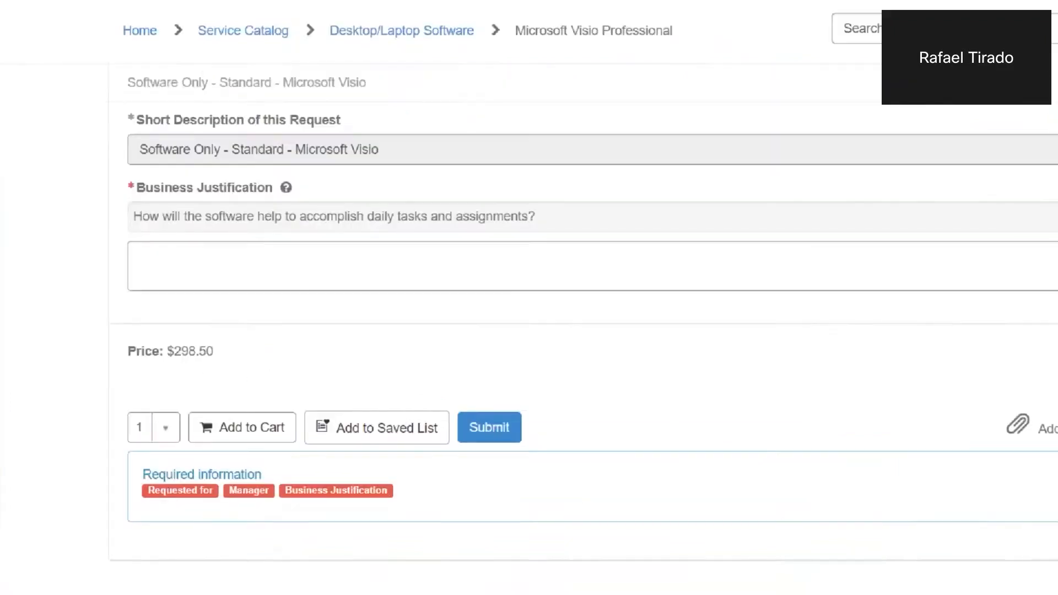
mouse_move(203, 314)
left_mouse_down()
mouse_move(136, 330)
mouse_move(147, 400)
mouse_move(295, 308)
mouse_move(227, 287)
left_mouse_up()
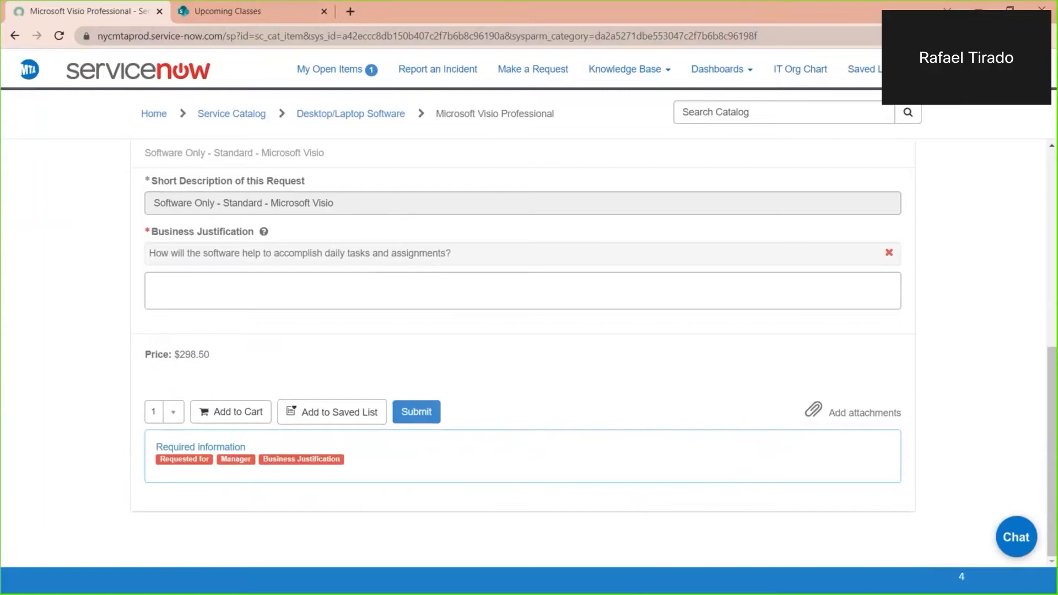
Minimize the browser, switch to Visio and view its new-drawing templates and the list of recent drawings to open
left_click(979, 11)
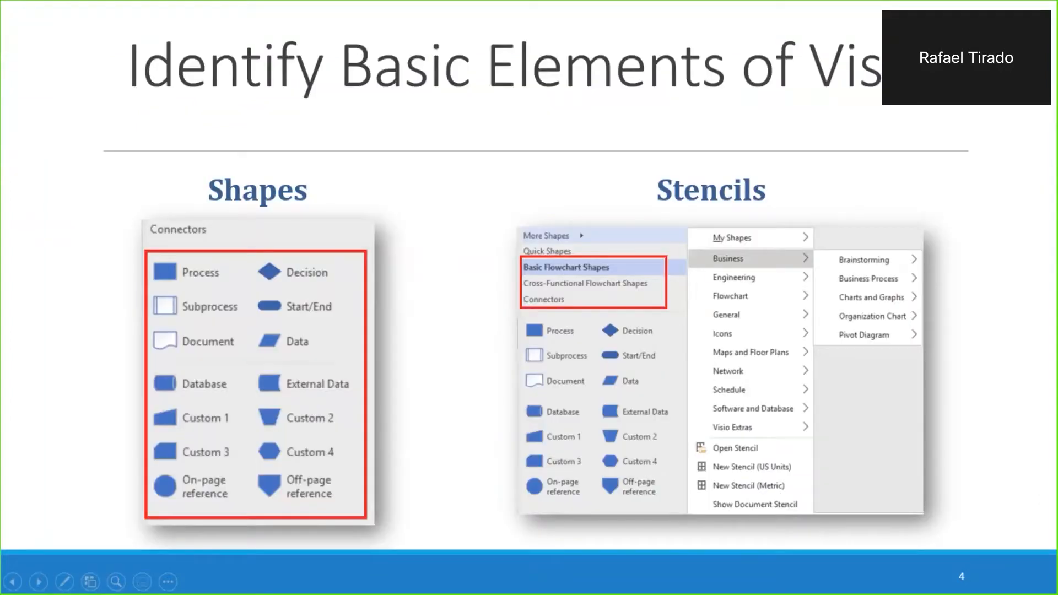
key("alt+Tab")
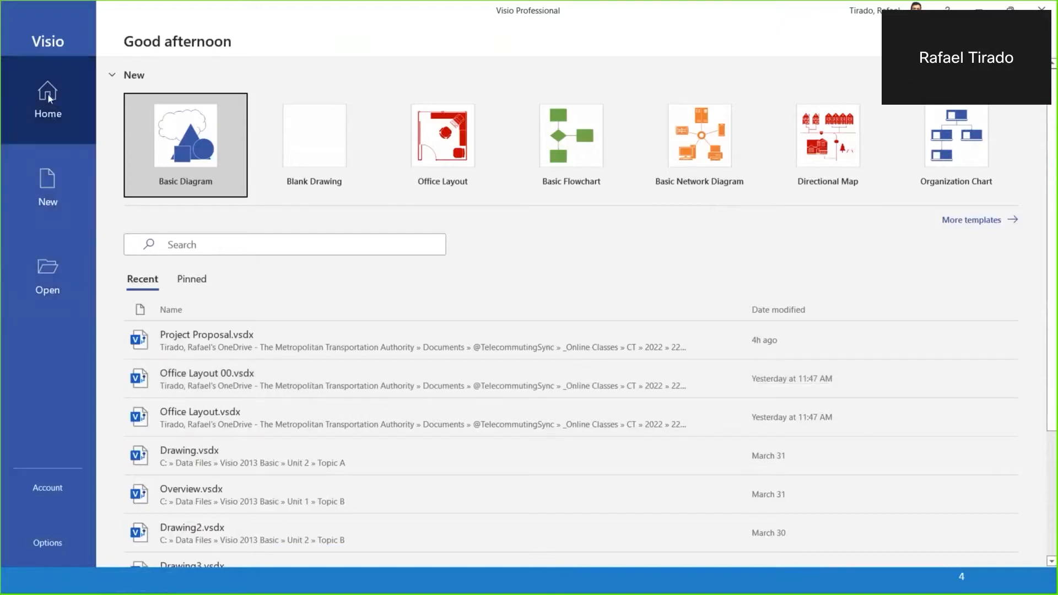
left_click(48, 187)
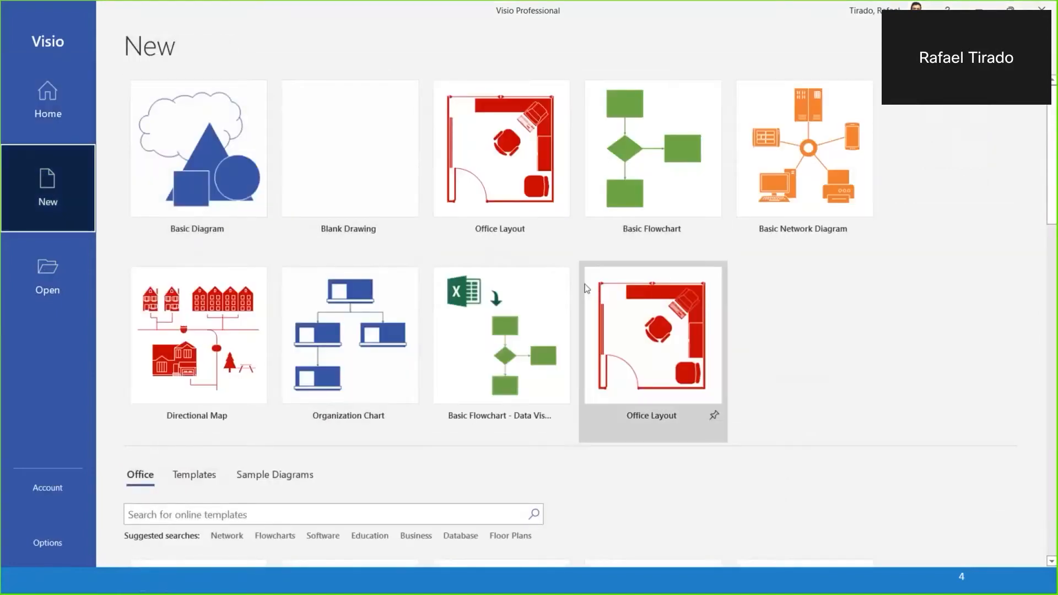
left_click(54, 269)
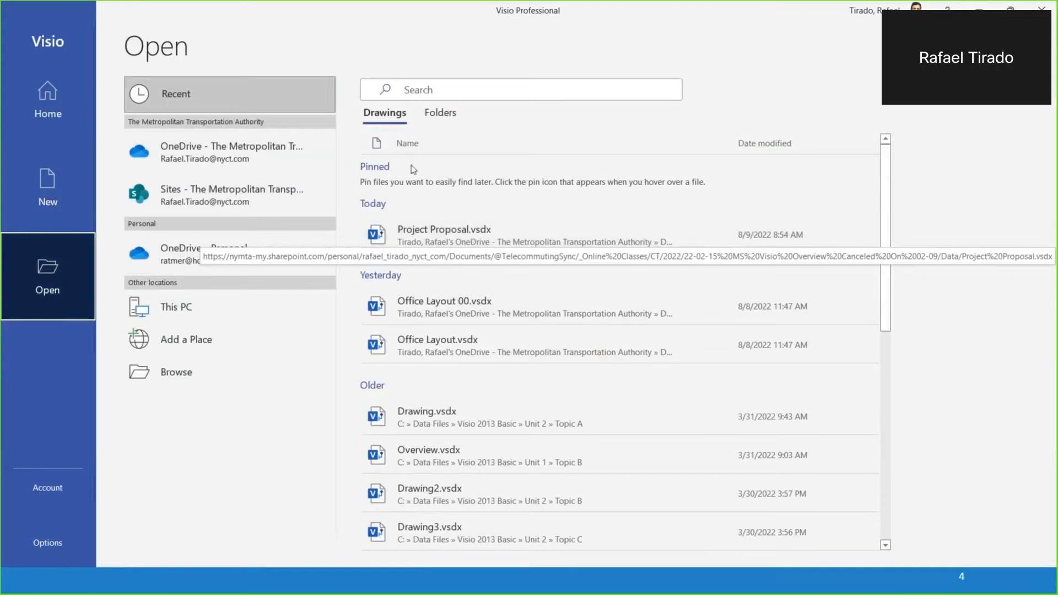
Return to the new-drawing page and look through the featured and Office diagram templates
left_click(47, 182)
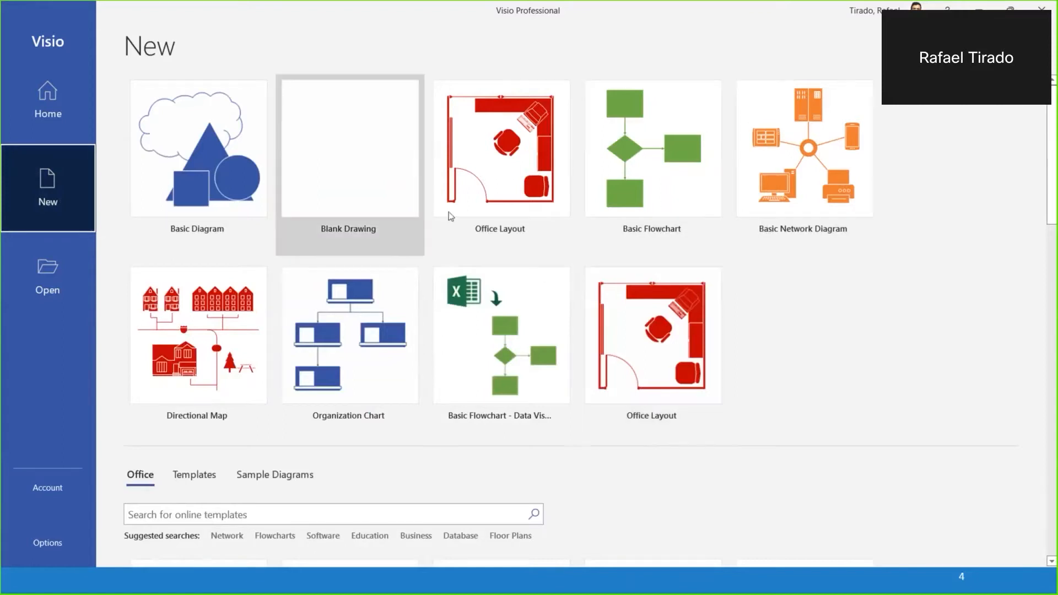
scroll(663, 298, "down", 4)
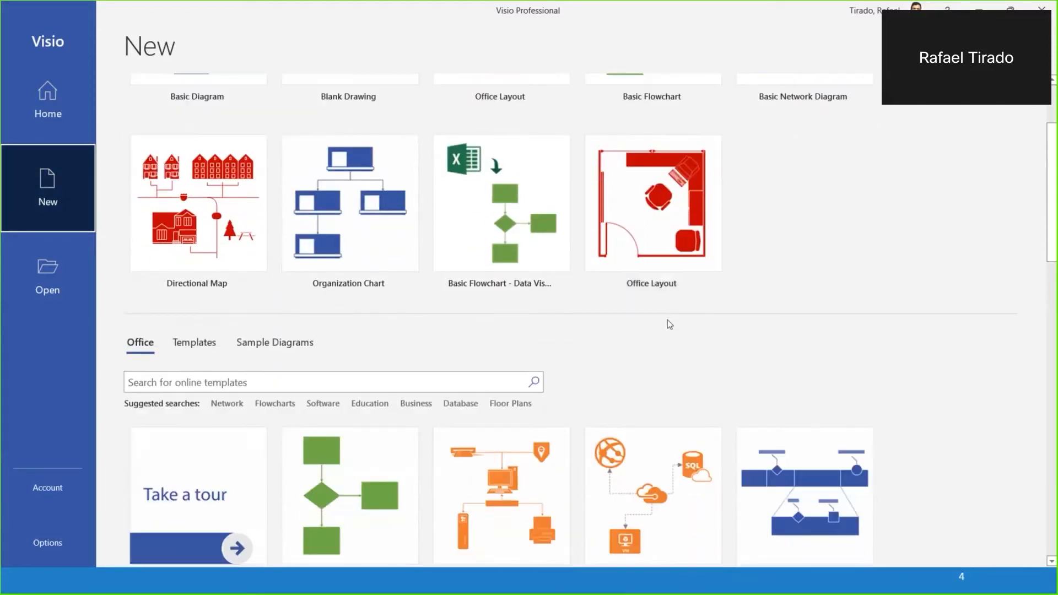
scroll(667, 323, "down", 3)
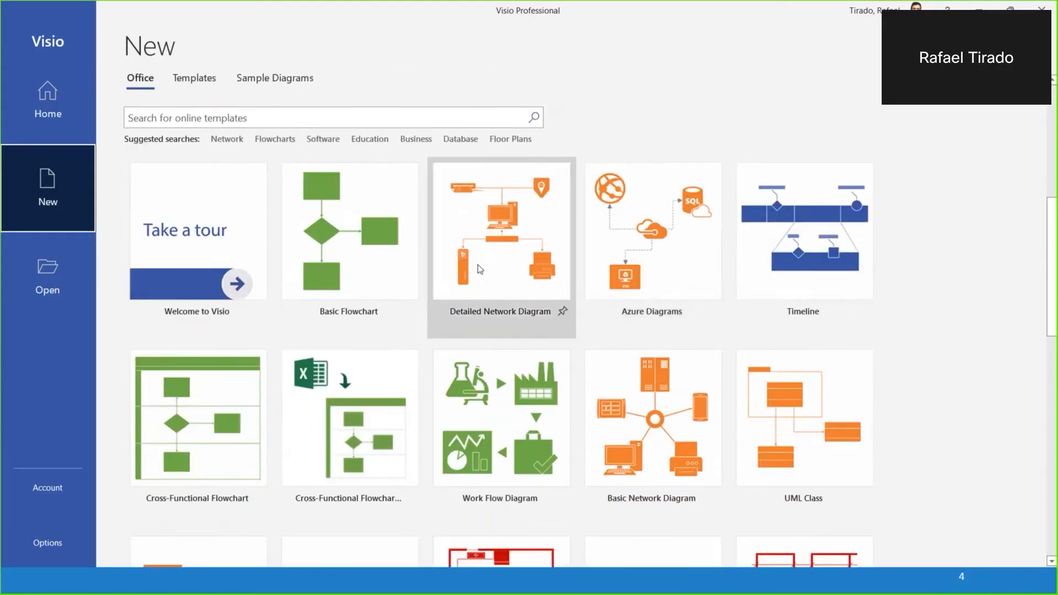
scroll(476, 278, "down", 1)
scroll(476, 287, "down", 2)
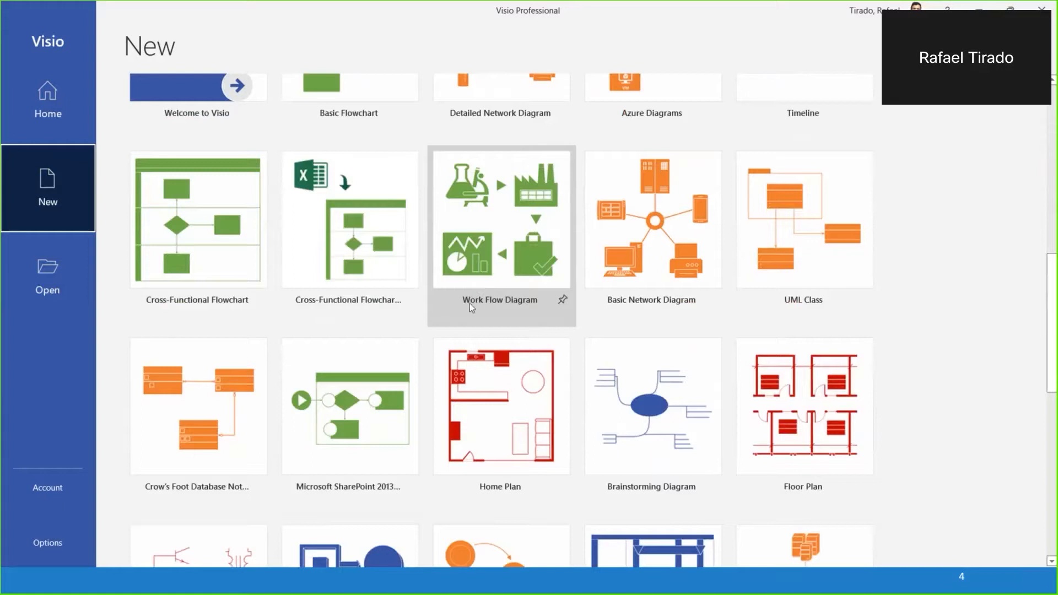
scroll(468, 312, "up", 4)
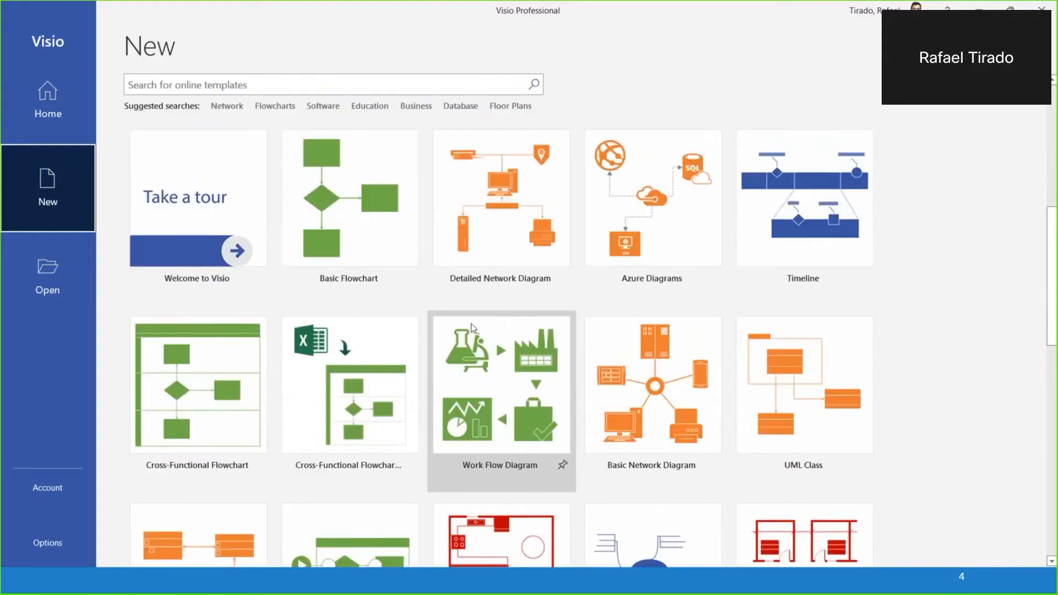
scroll(473, 328, "up", 1)
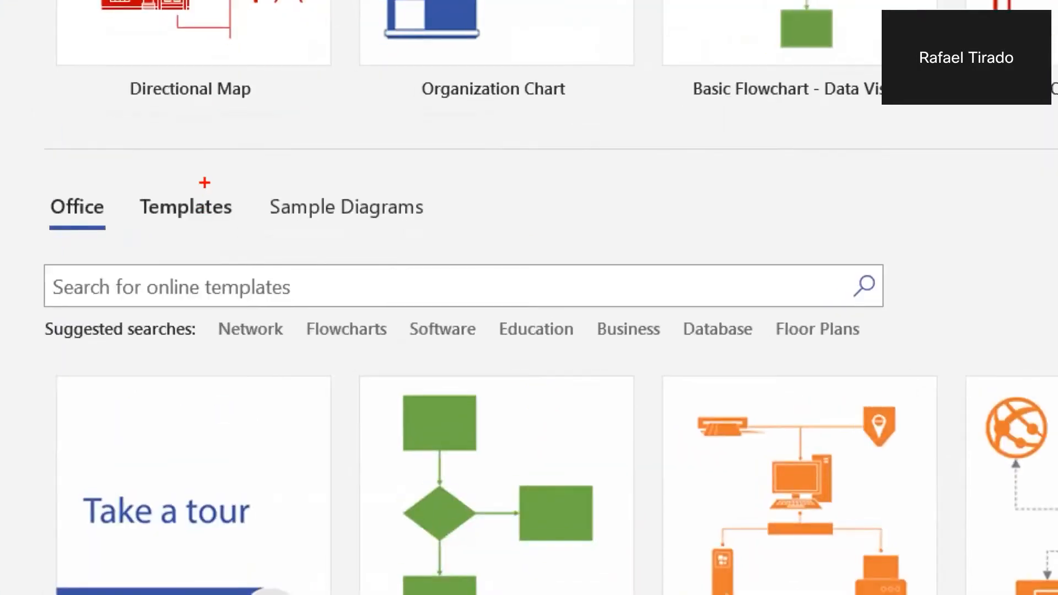
Show the template categories, examine the Education templates and return to the category overview
mouse_move(204, 197)
left_mouse_down()
mouse_move(184, 185)
mouse_move(162, 212)
mouse_move(231, 234)
mouse_move(234, 187)
mouse_move(216, 185)
left_mouse_up()
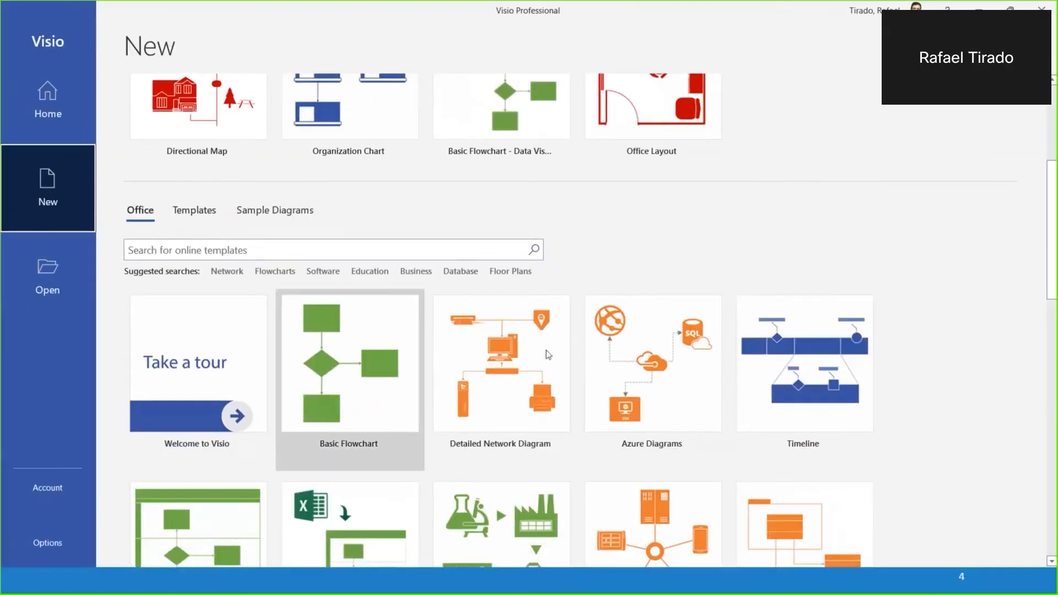
left_click(208, 211)
scroll(283, 381, "down", 3)
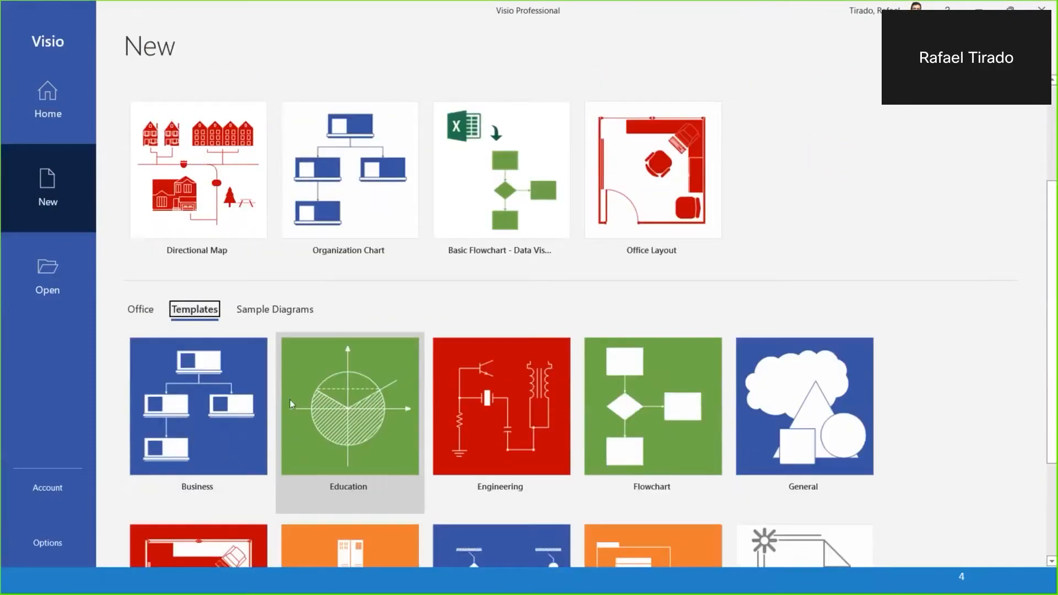
scroll(121, 399, "down", 2)
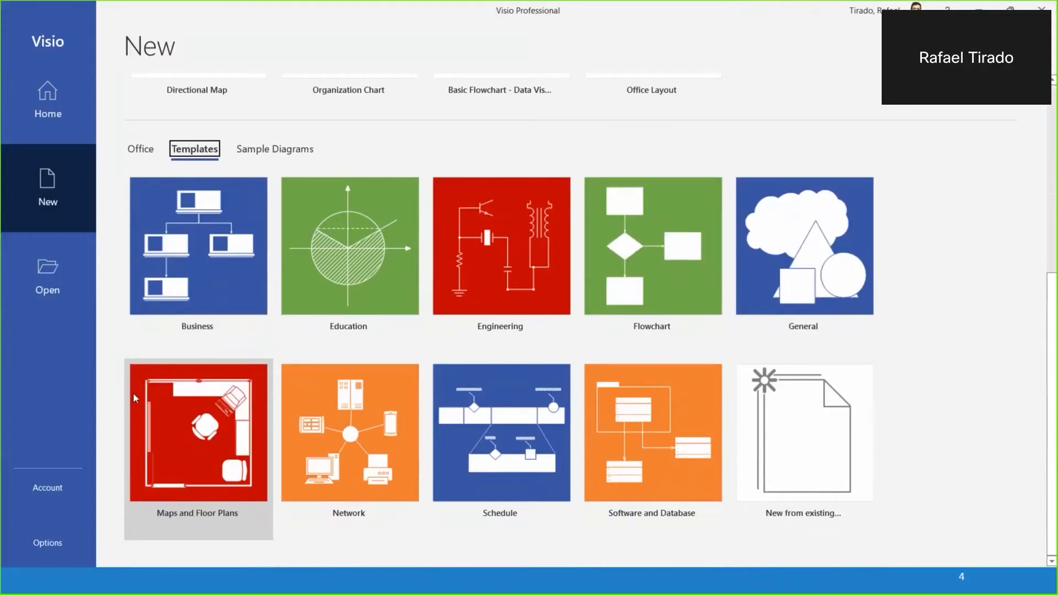
left_click(349, 251)
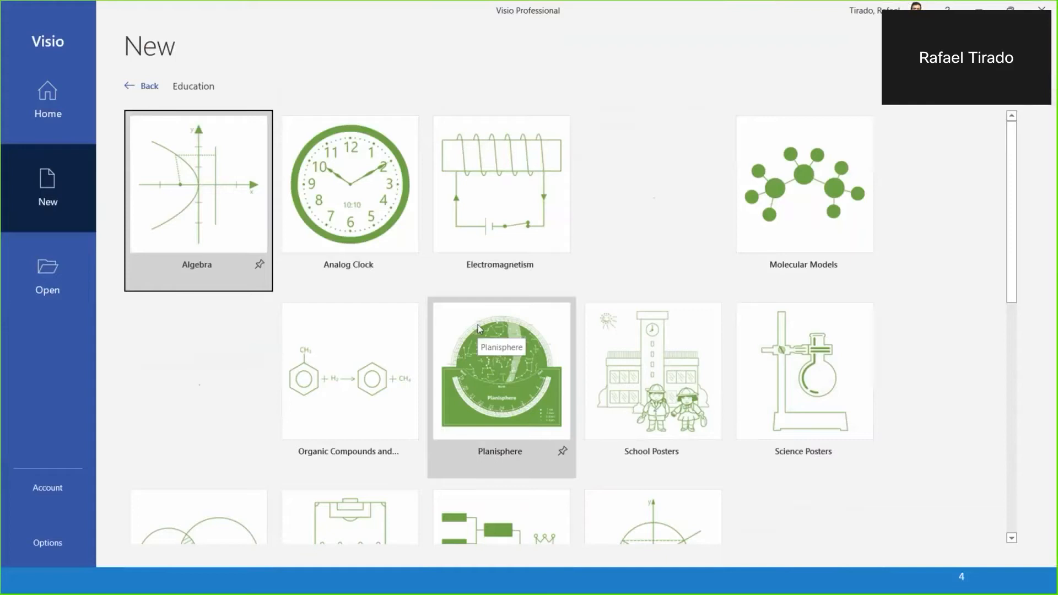
left_click(147, 91)
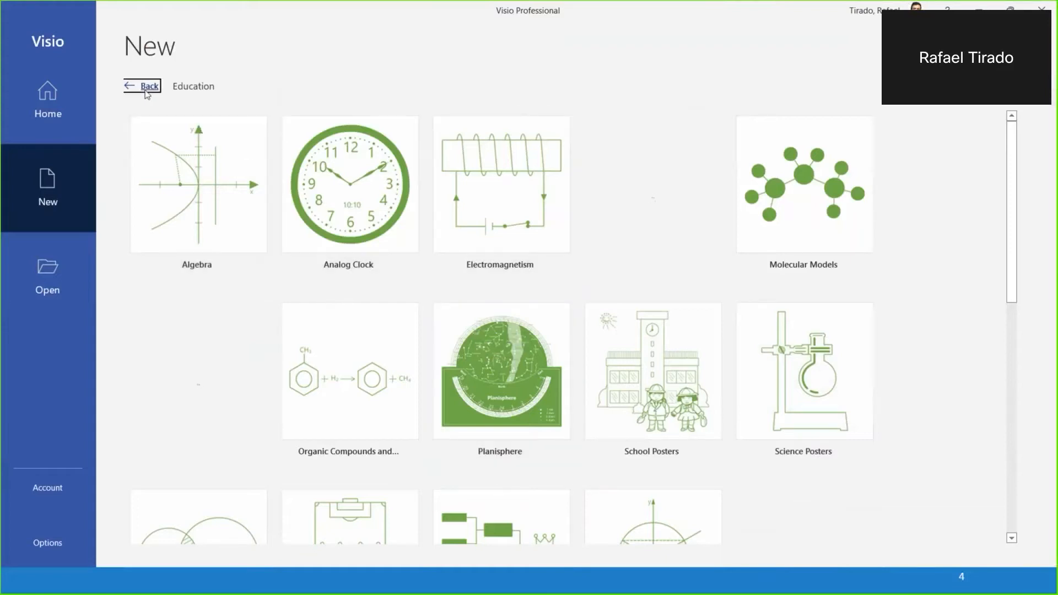
Examine the templates in the Engineering category and go back to the category overview
scroll(360, 297, "down", 3)
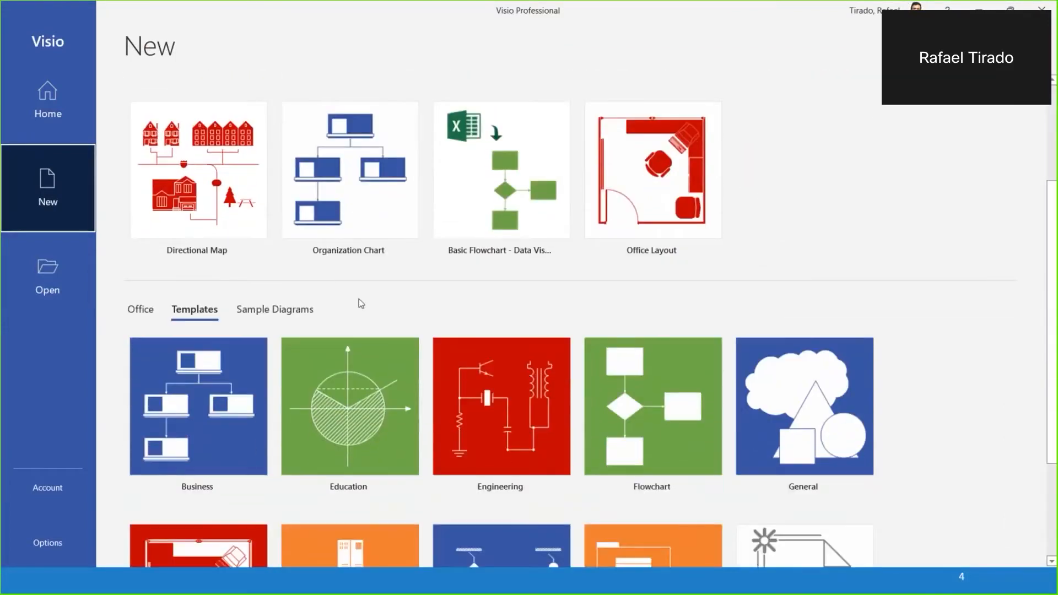
scroll(361, 303, "down", 1)
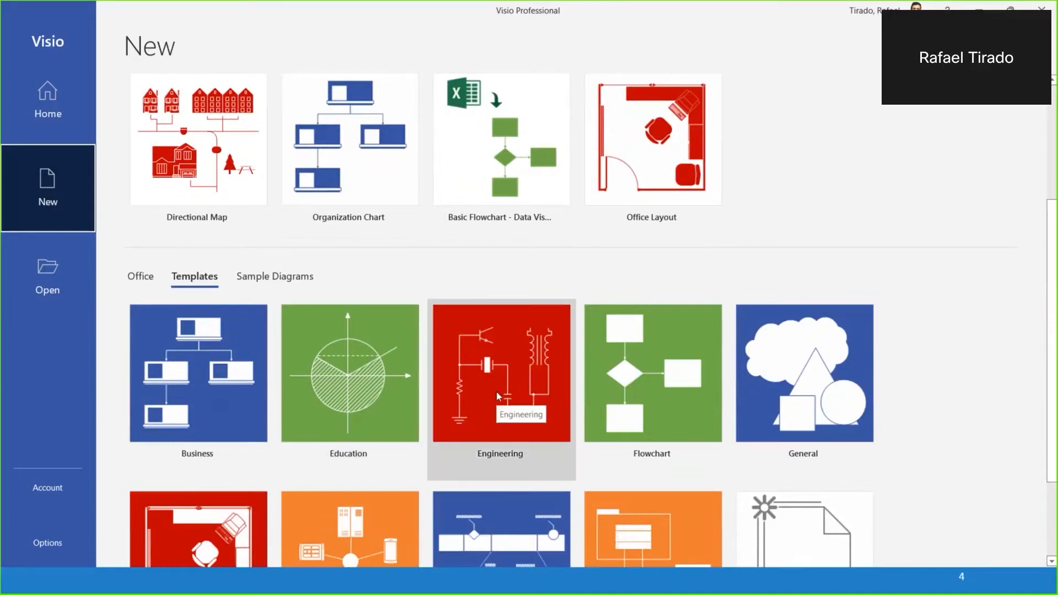
left_click(497, 391)
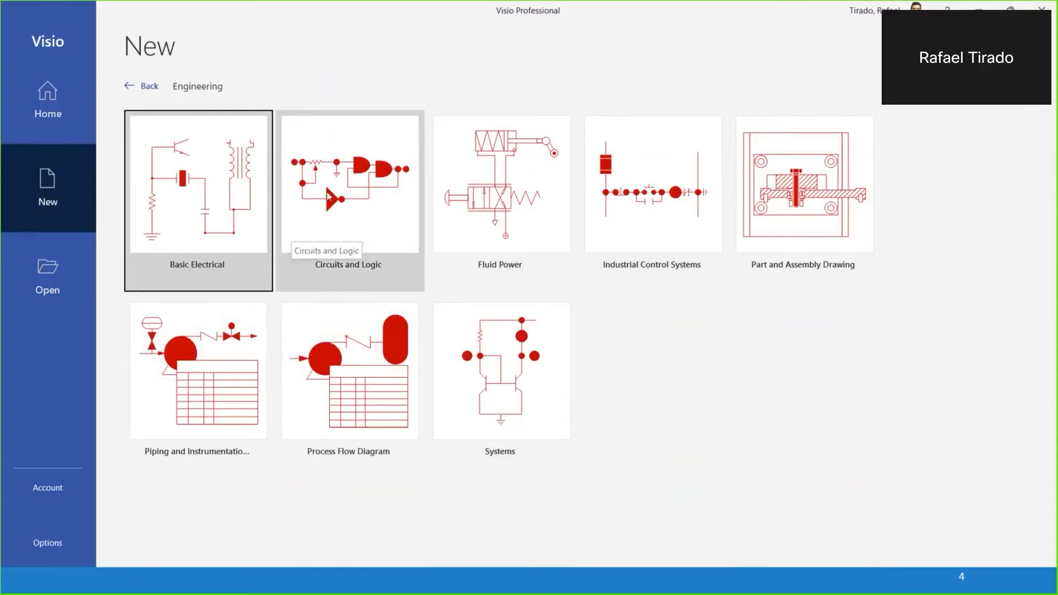
left_click(148, 88)
Look over the remaining template categories and open Maps and Floor Plans
scroll(715, 468, "down", 1)
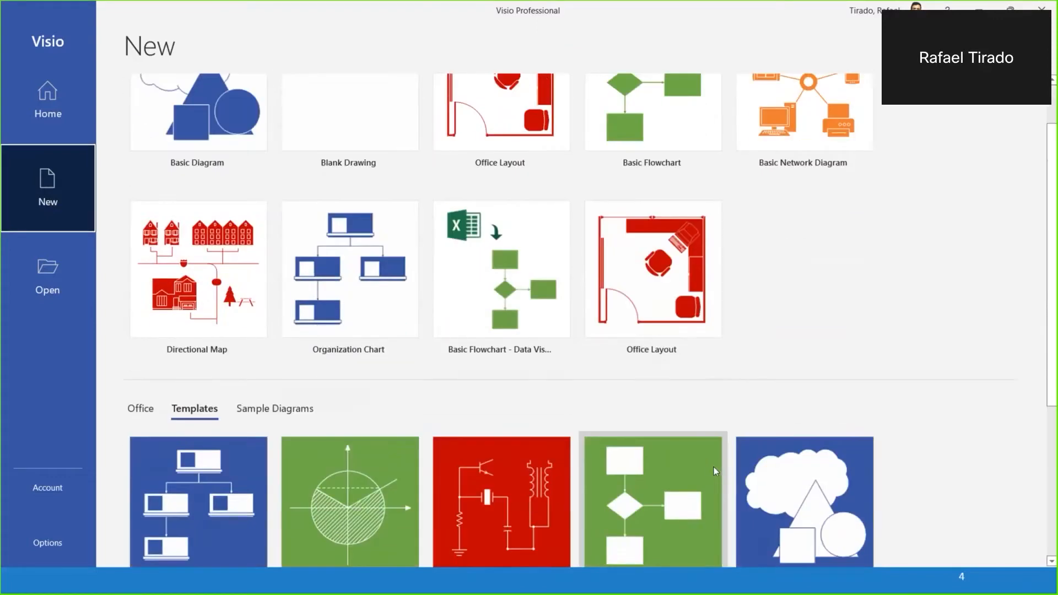
scroll(713, 467, "down", 1)
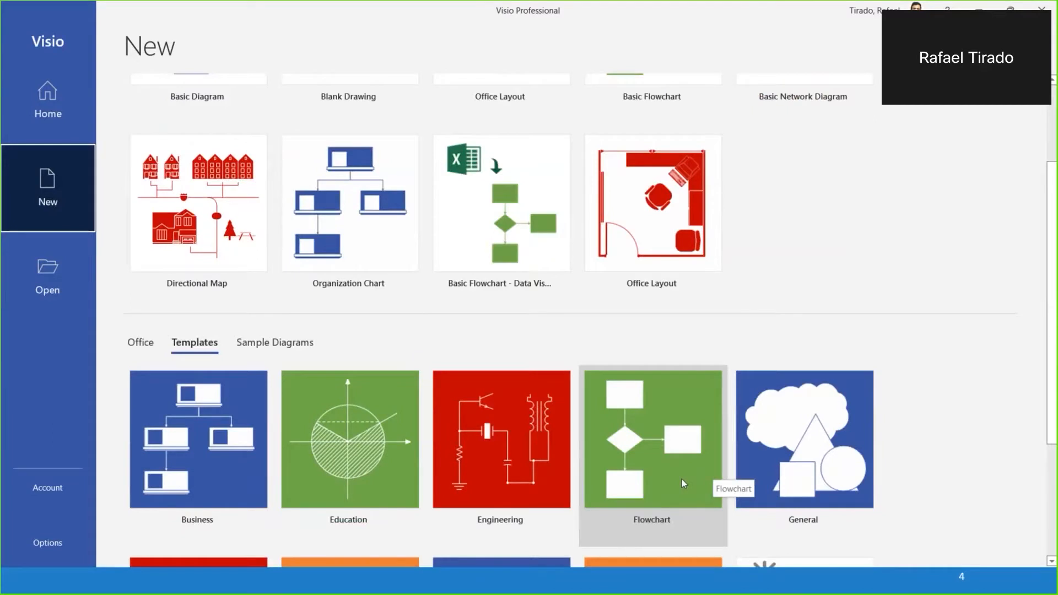
scroll(683, 478, "down", 2)
scroll(670, 478, "down", 1)
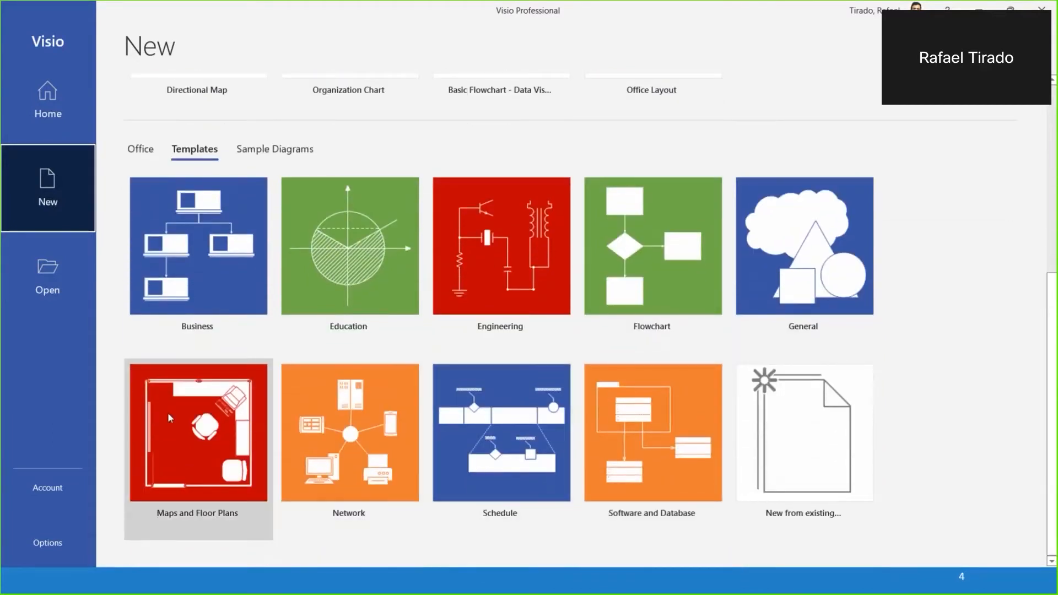
left_click(181, 433)
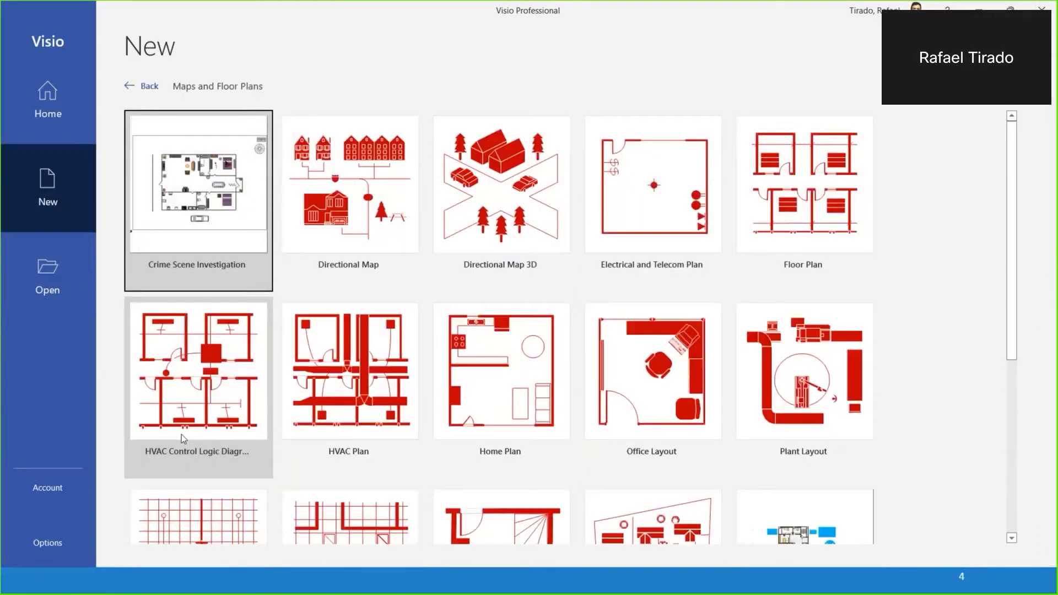
Create an Office Layout drawing in US Units and look through its Office Furniture and Office Equipment stencils
left_click(658, 377)
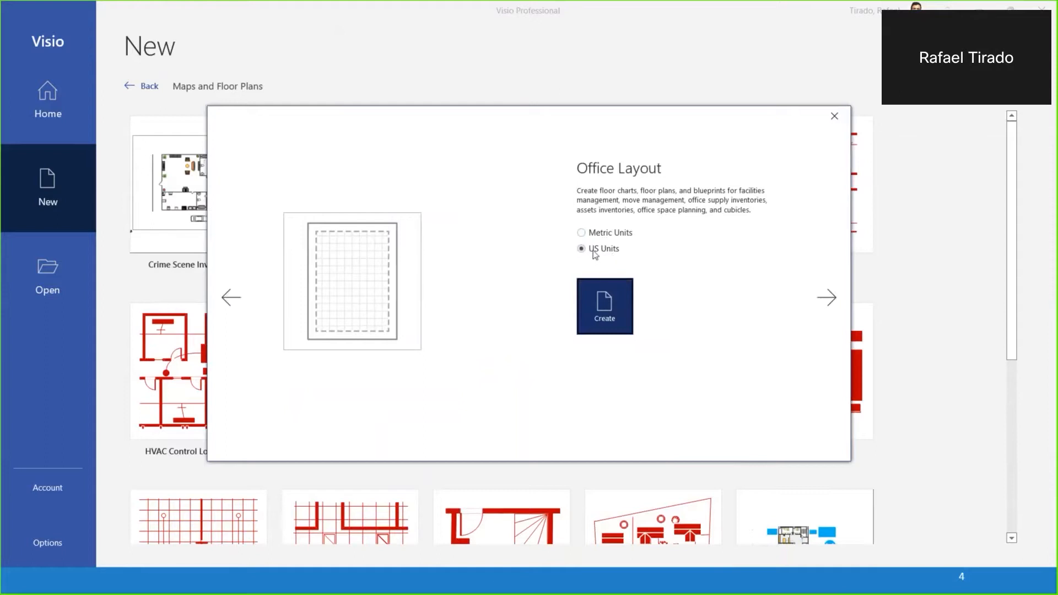
left_click(607, 304)
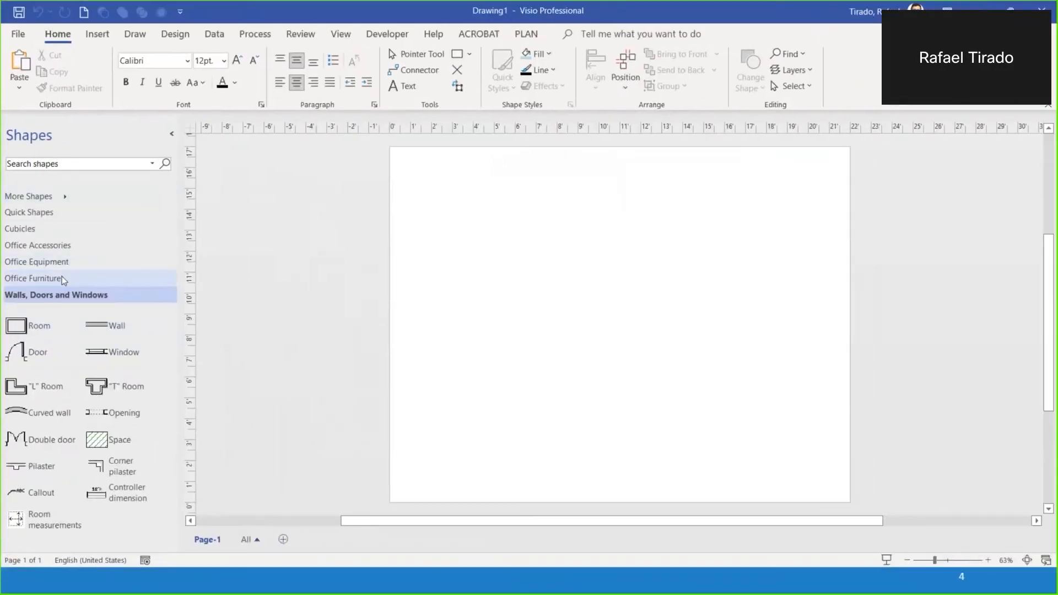
left_click(62, 277)
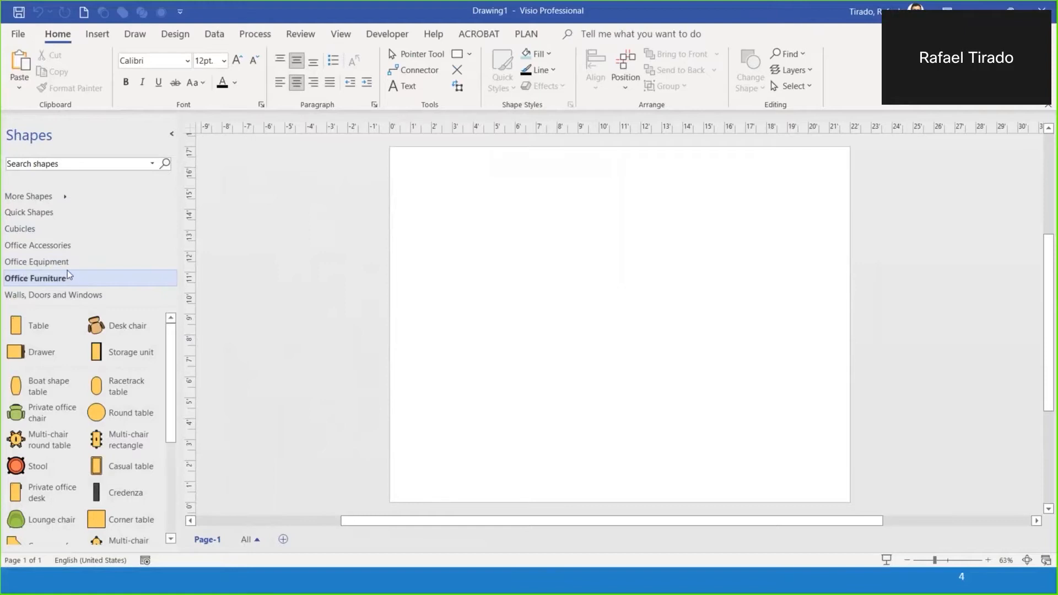
left_click(67, 262)
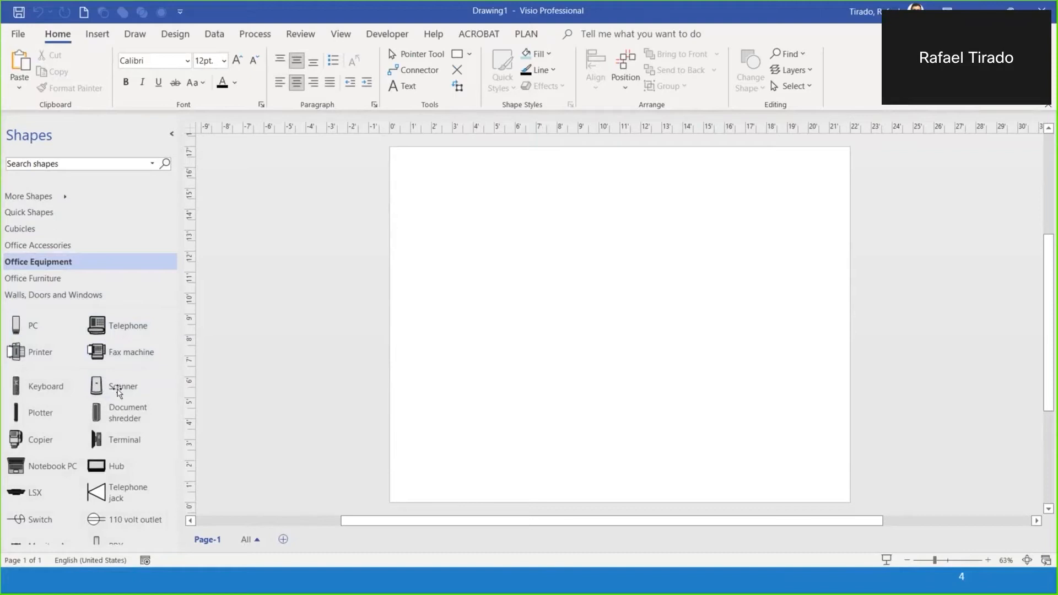
Place a 10 ft by 10 ft Space shape from the Walls, Doors and Windows stencil in the middle of the page
left_click(60, 296)
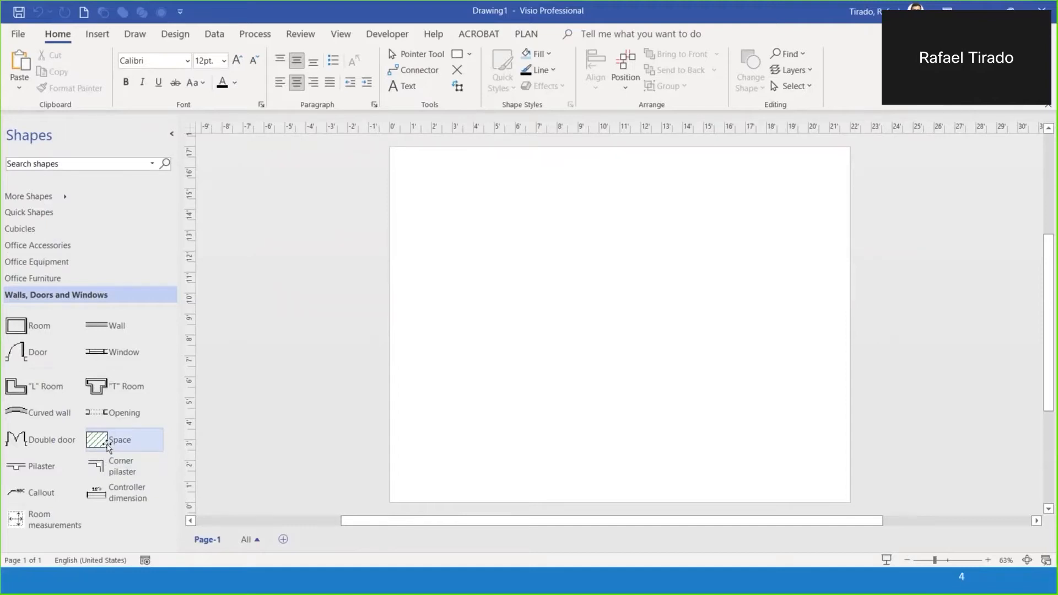
left_click_drag(110, 446, 628, 323)
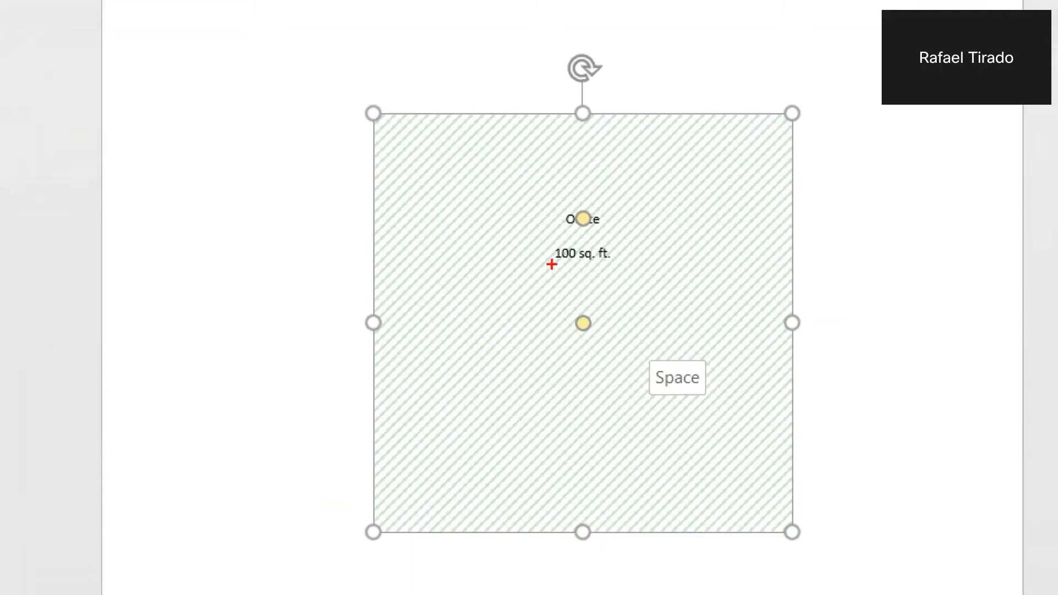
left_click_drag(552, 265, 626, 260)
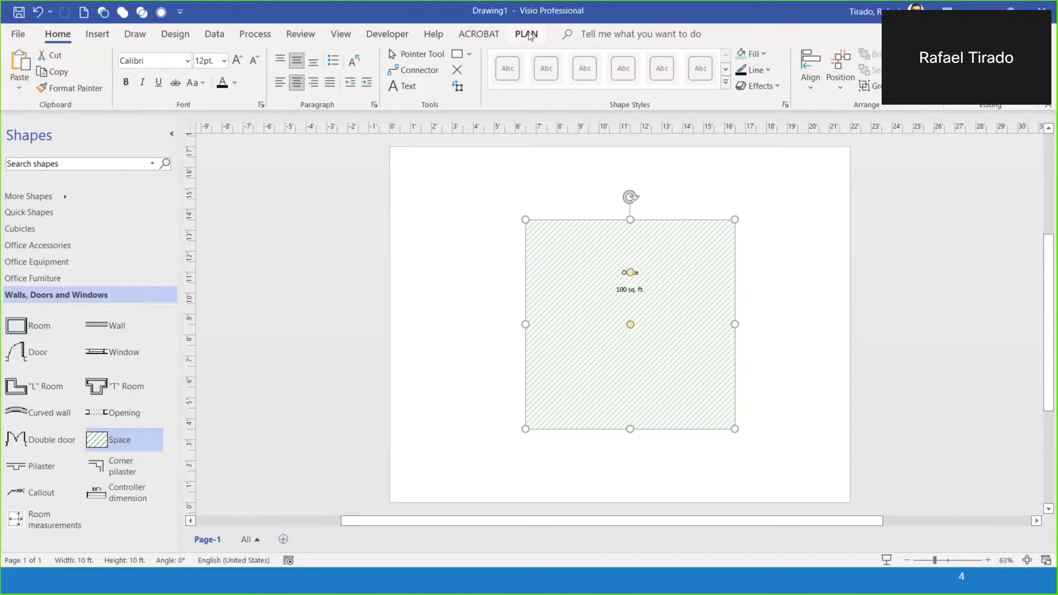
Convert the Space shape to walls with the Wall shape, deleting the original geometry
key("ctrl+1")
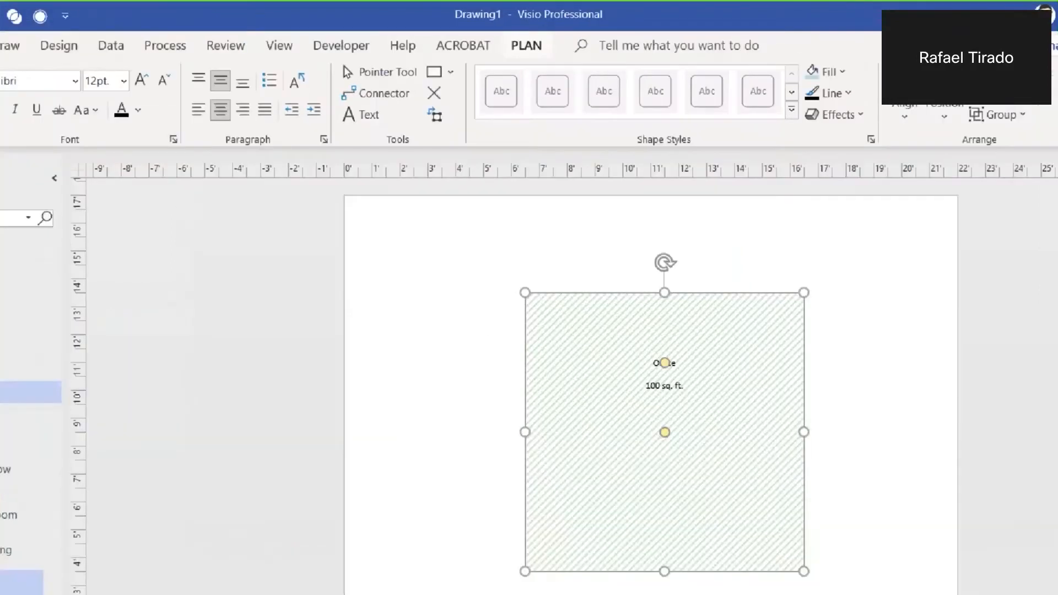
left_click(528, 34)
mouse_move(490, 37)
left_mouse_down()
mouse_move(514, 99)
mouse_move(558, 93)
mouse_move(542, 47)
left_mouse_up()
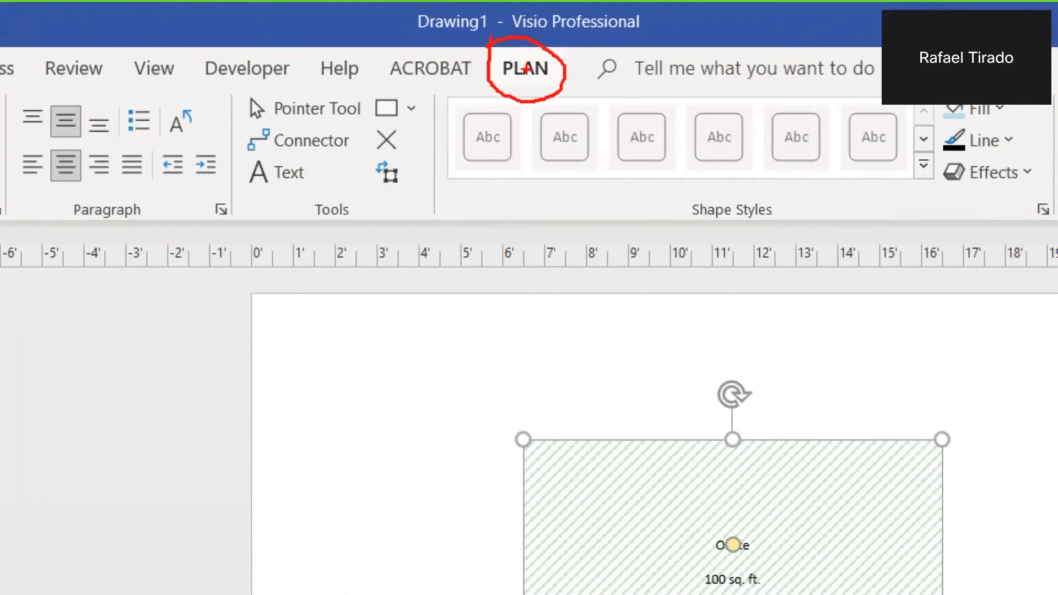
key("Escape")
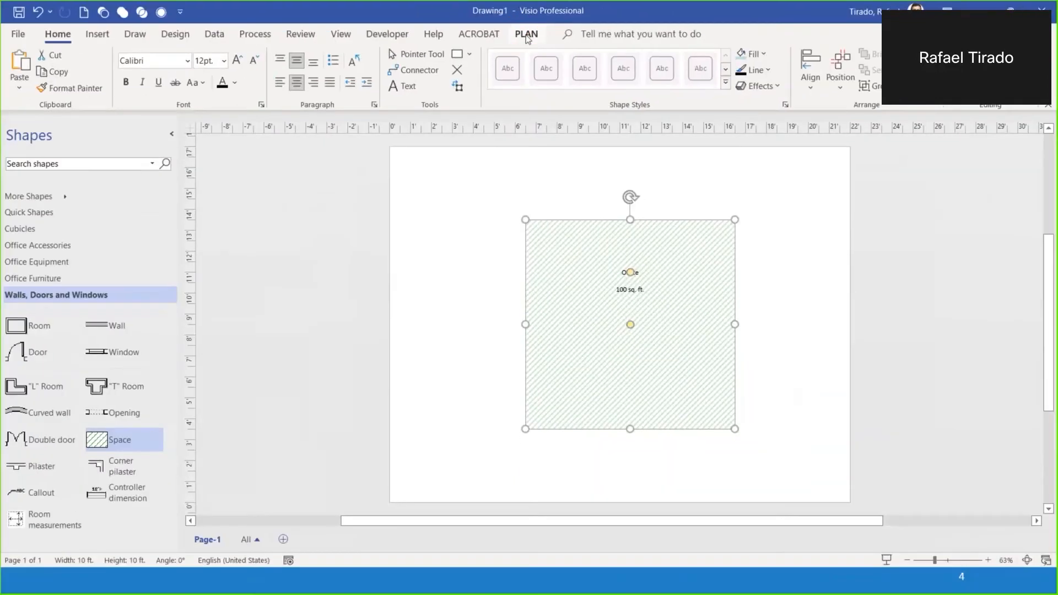
left_click(528, 36)
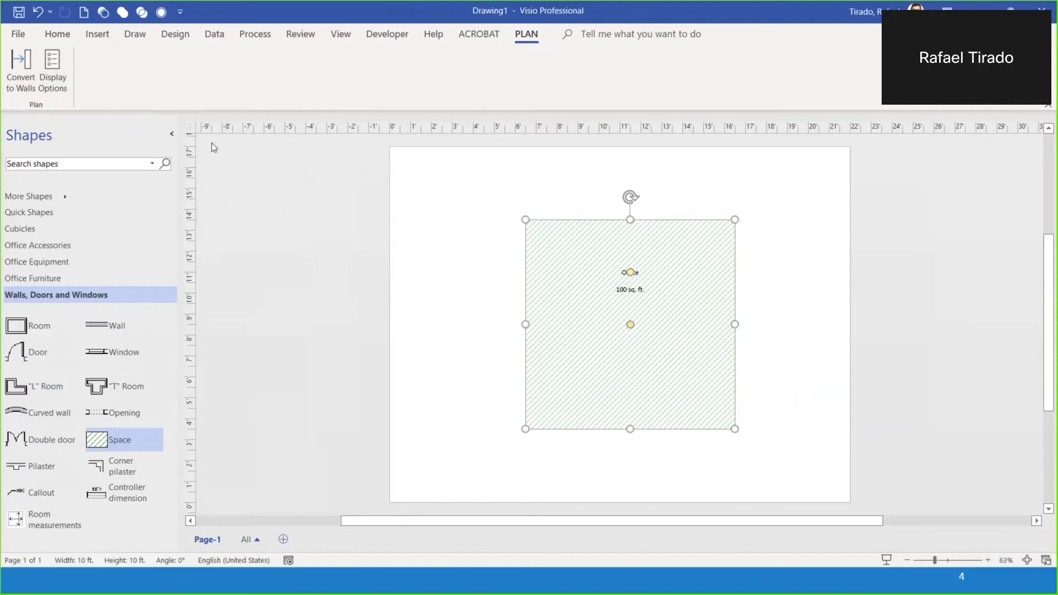
left_click(22, 61)
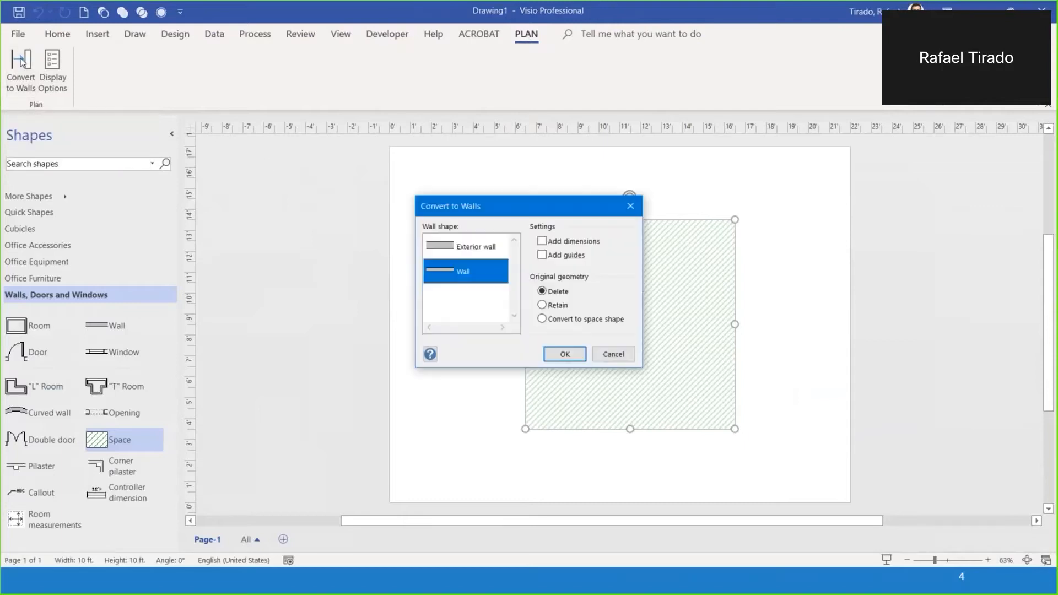
left_click(563, 356)
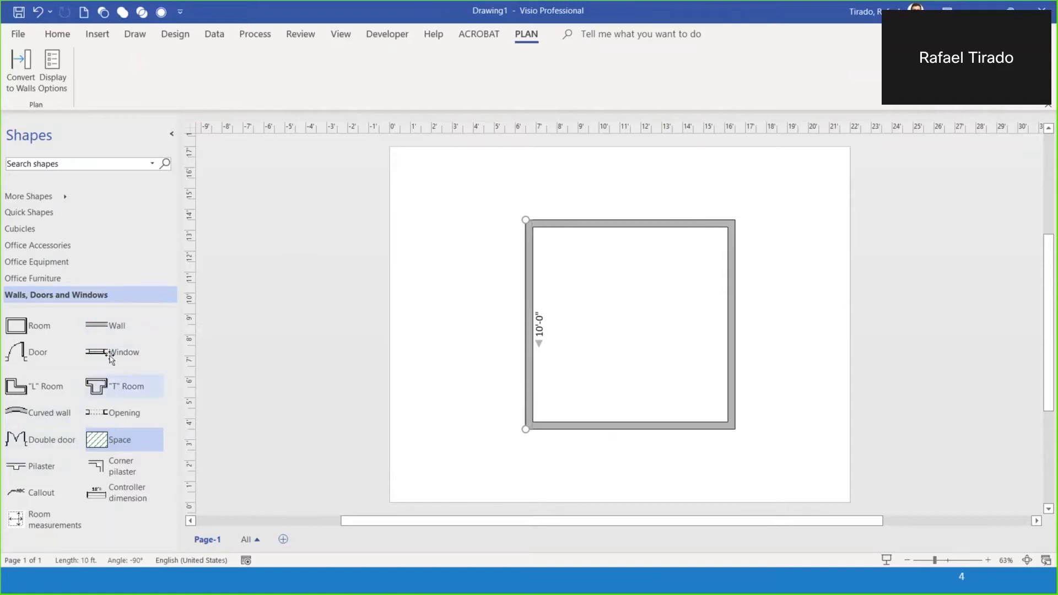
Add a window to the room's upper wall and place a desk chair from Office Furniture in the middle of the room
left_click_drag(105, 351, 652, 222)
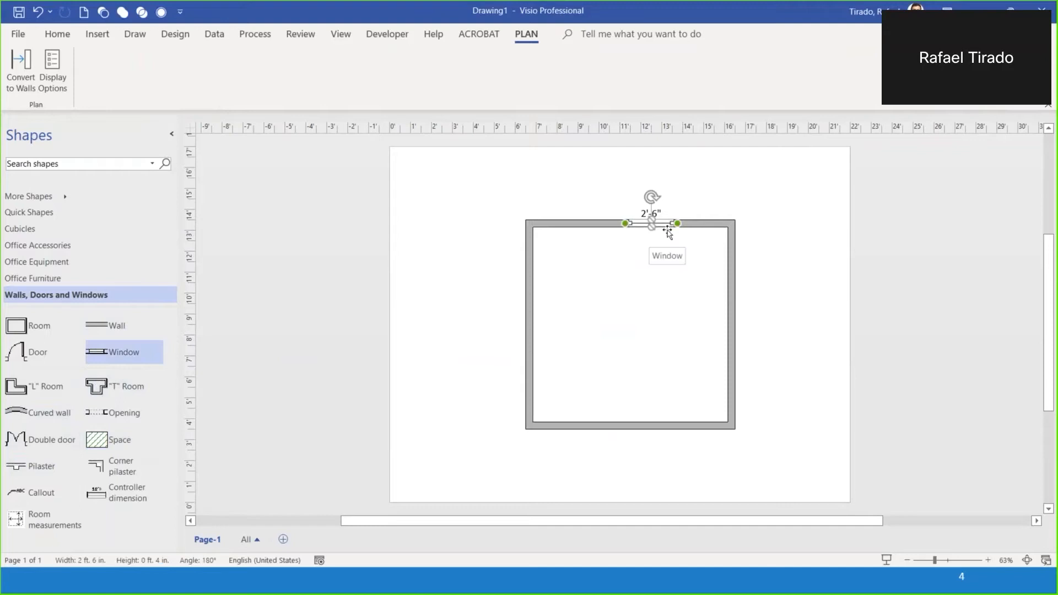
left_click(665, 270)
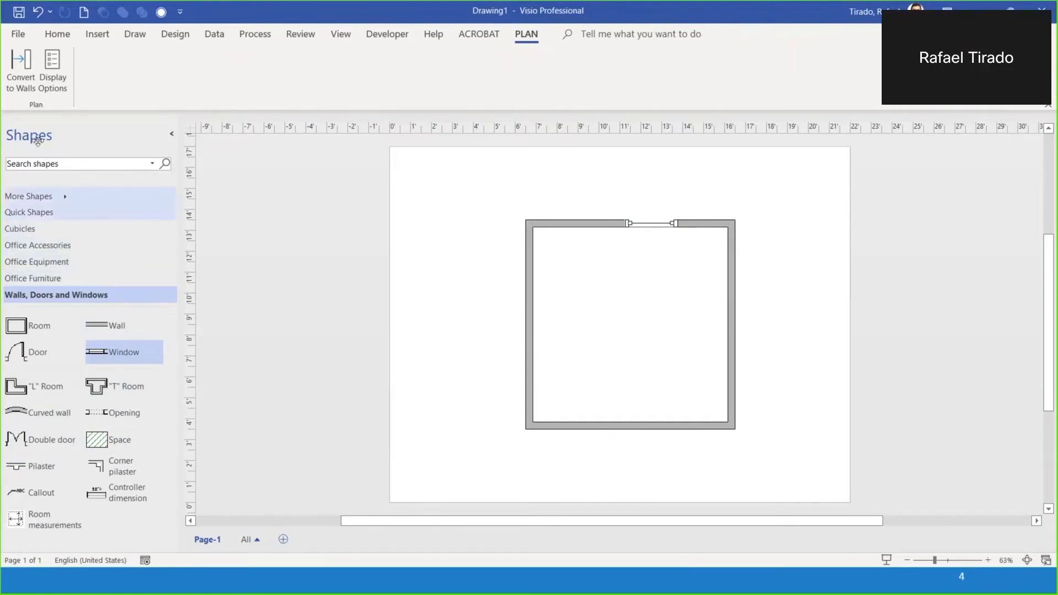
left_click(46, 277)
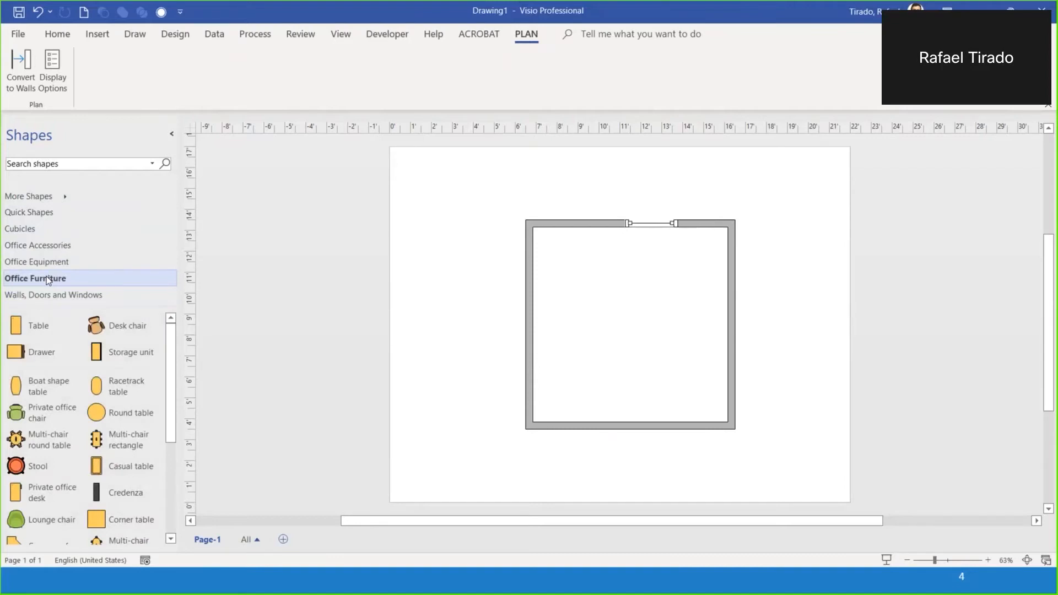
left_click_drag(96, 325, 331, 338)
left_click_drag(481, 365, 631, 325)
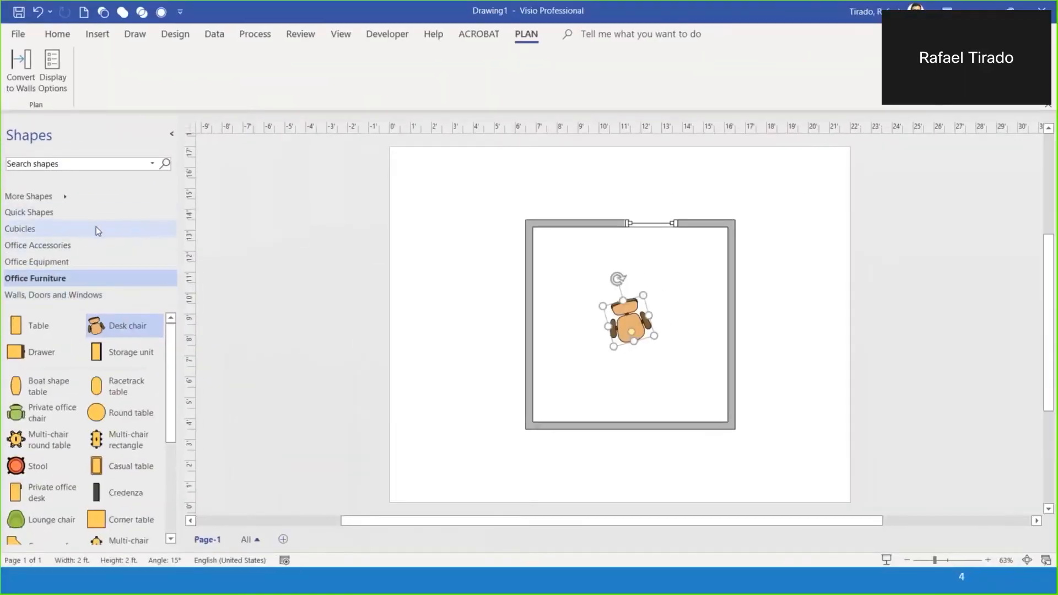
Add the Cabinets stencil from the Maps and Floor Plans building shapes and place a Base 1 cabinet outside the room, left of it
left_click(96, 227)
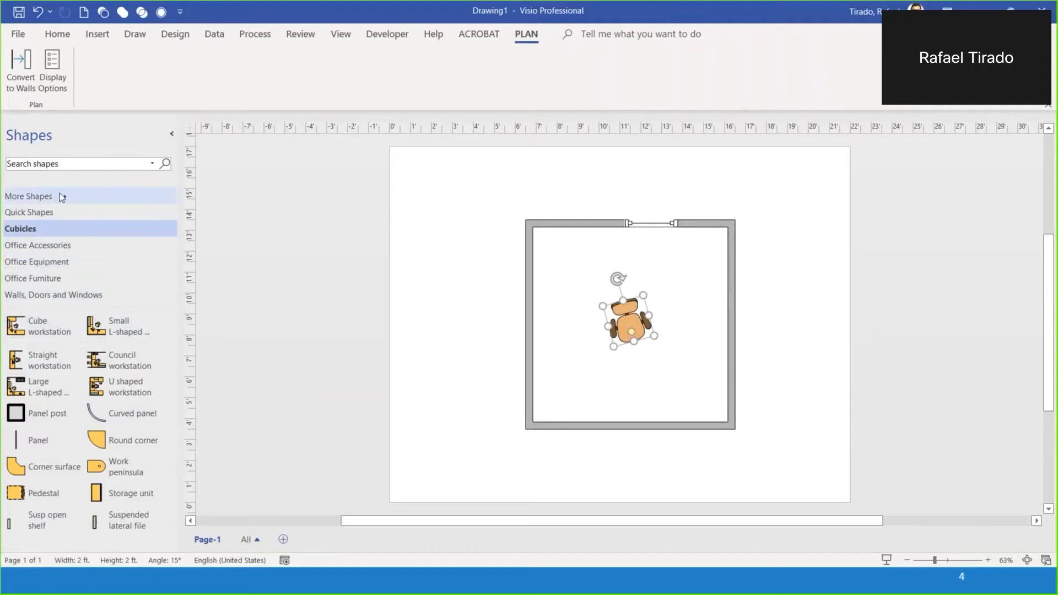
left_click(74, 197)
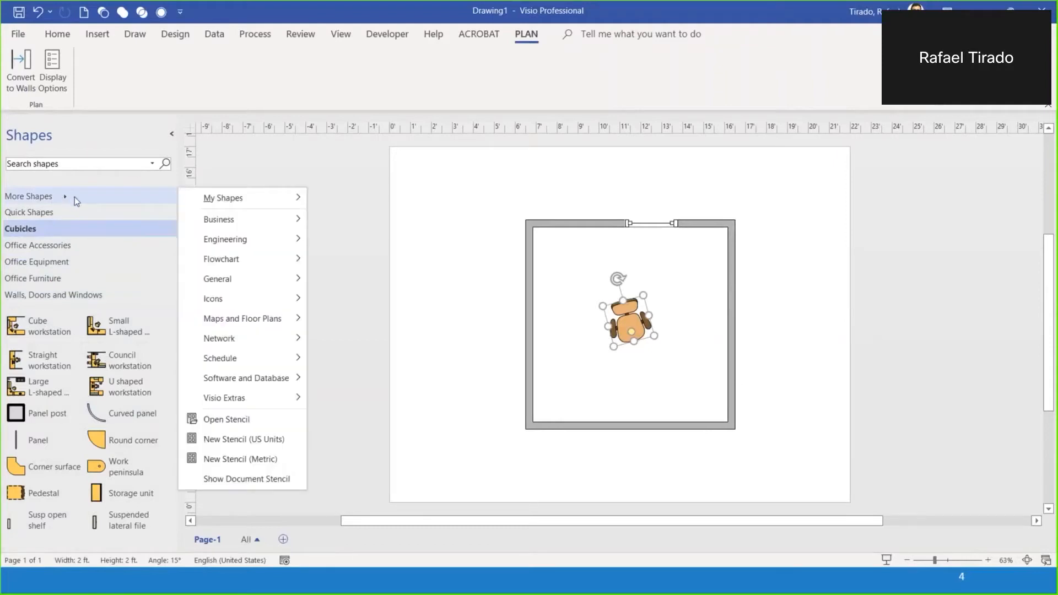
mouse_move(248, 218)
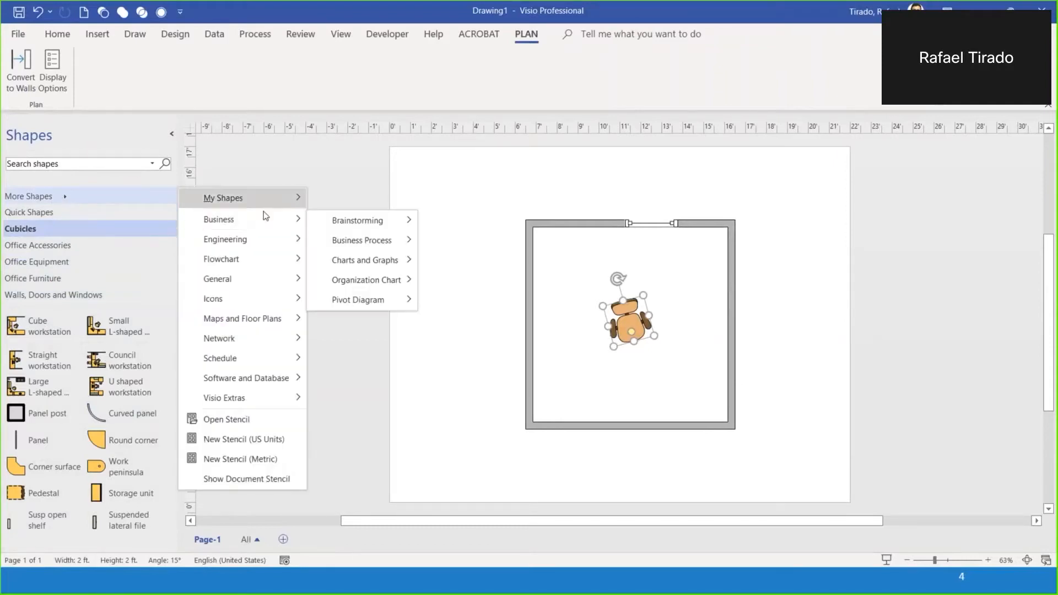
mouse_move(263, 238)
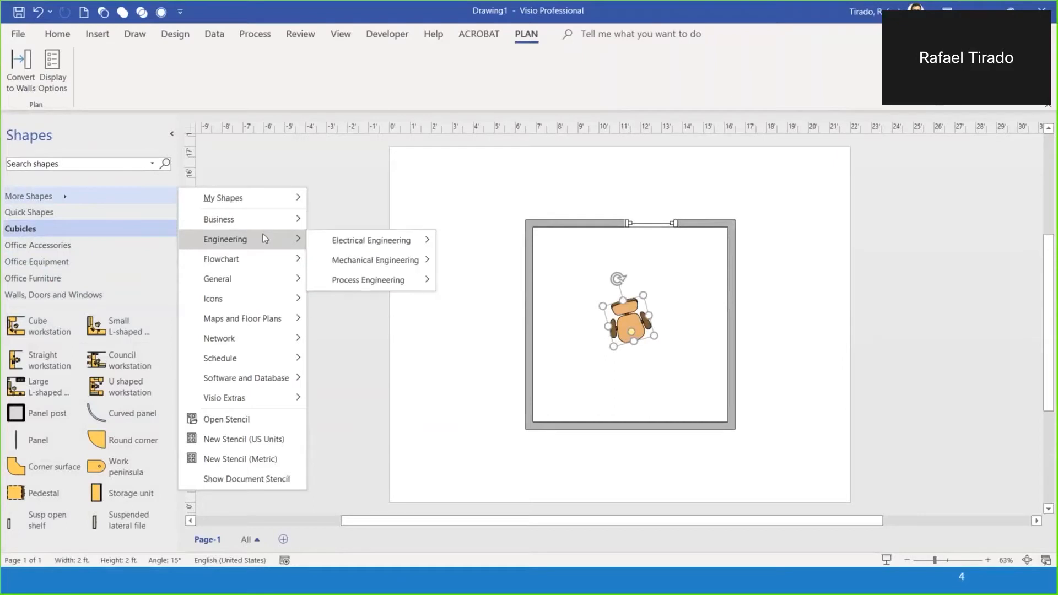
mouse_move(263, 315)
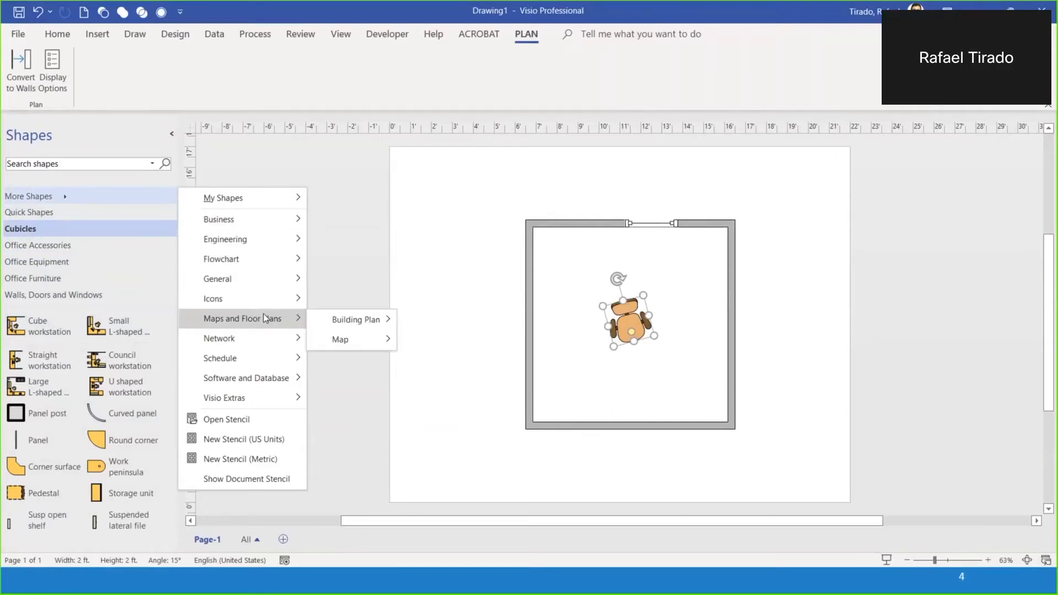
mouse_move(352, 312)
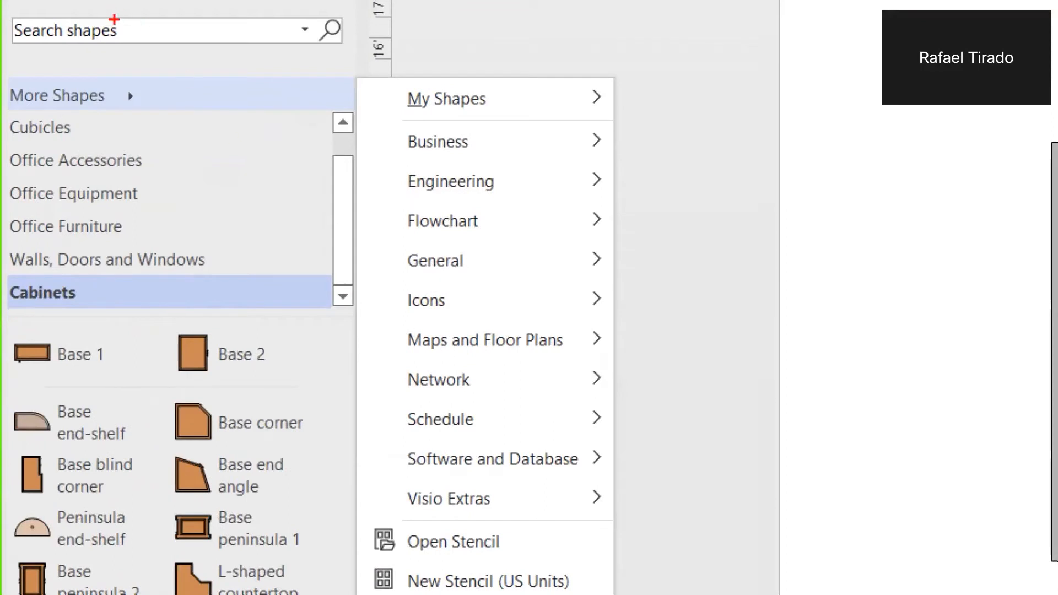
key("Escape")
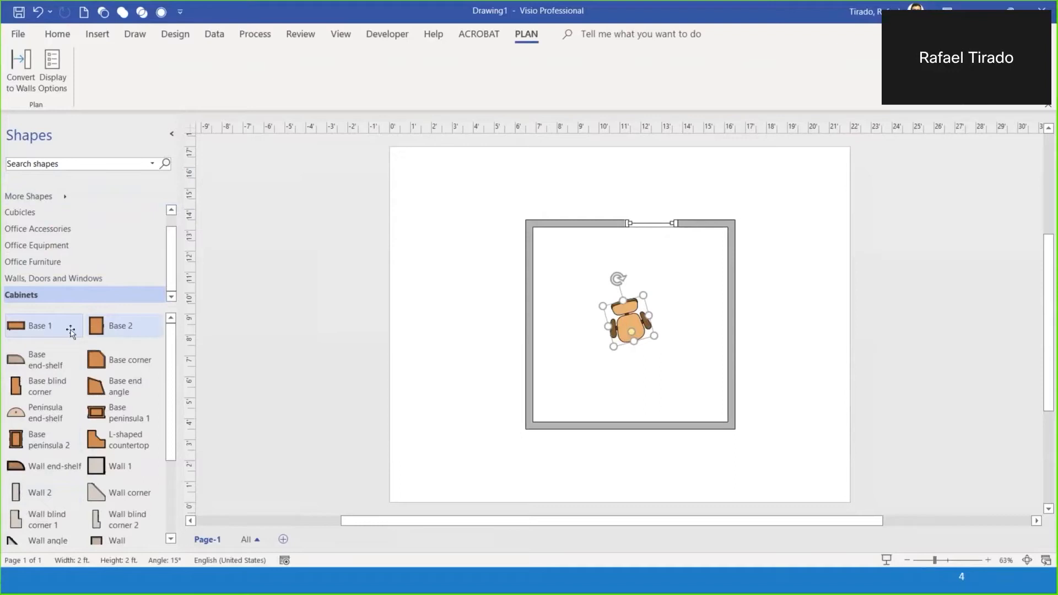
left_click_drag(63, 324, 422, 267)
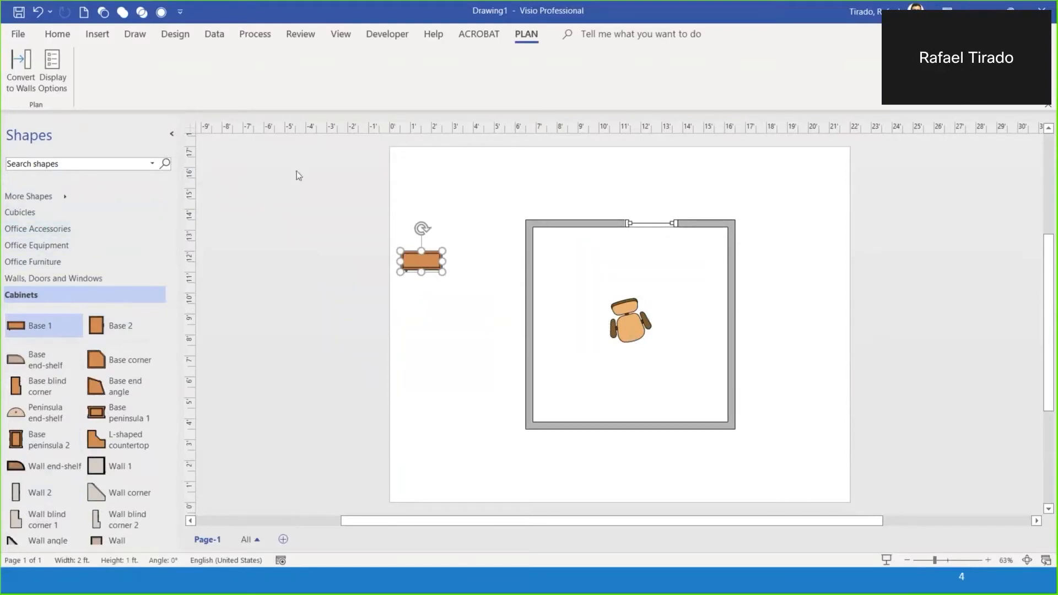
left_click(416, 176)
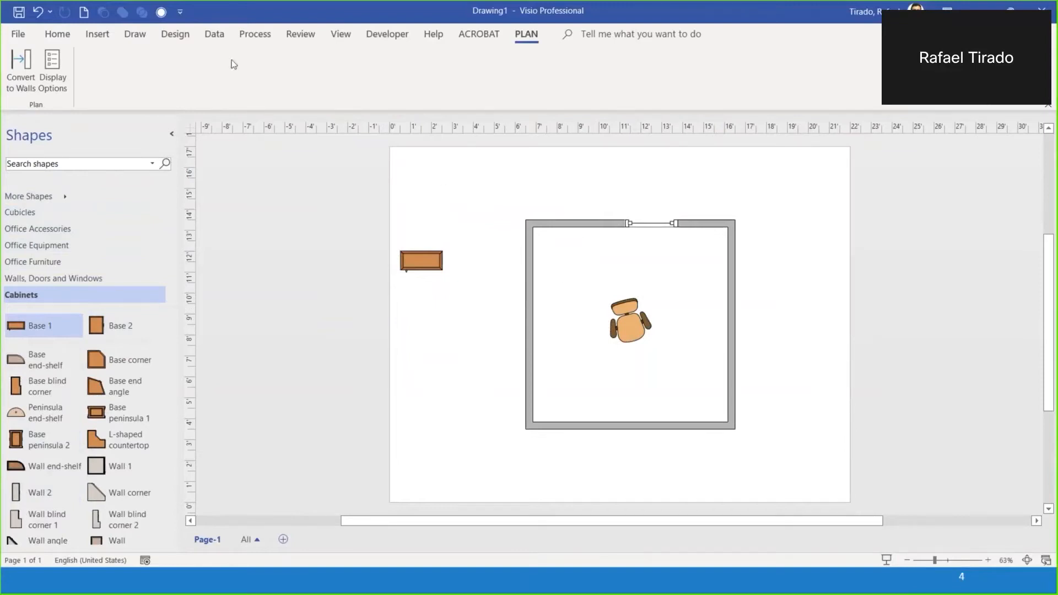
Look over the Draw and Design commands and return to the template-specific Plan commands
left_click(105, 37)
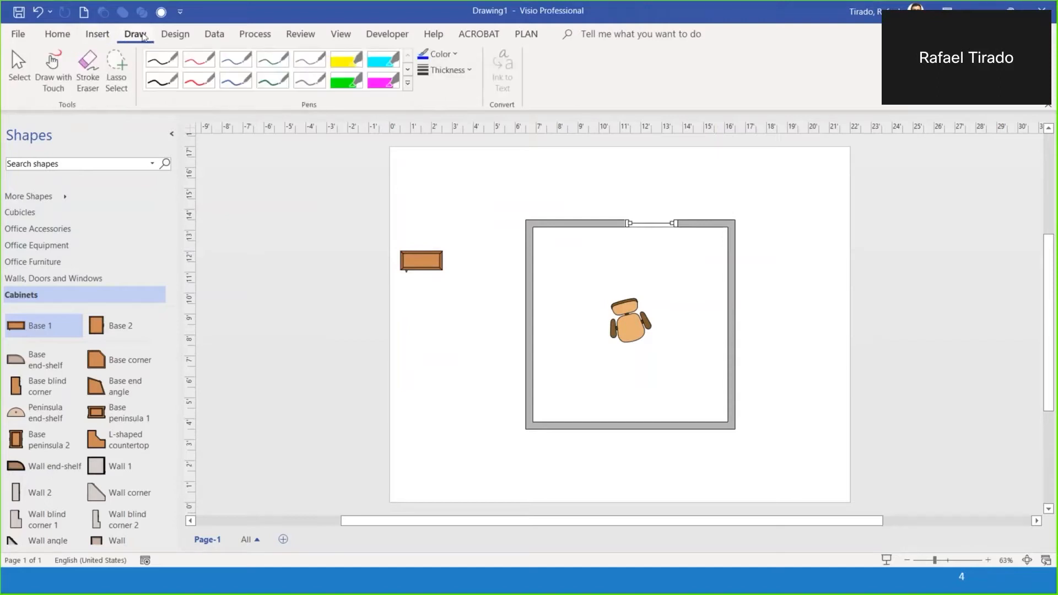
left_click(173, 36)
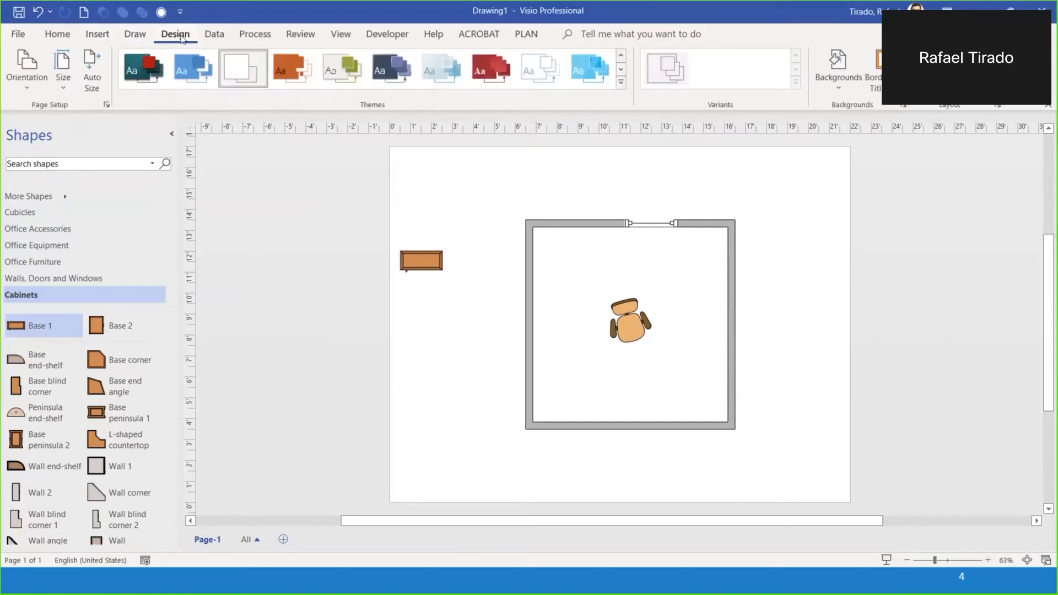
left_click(525, 36)
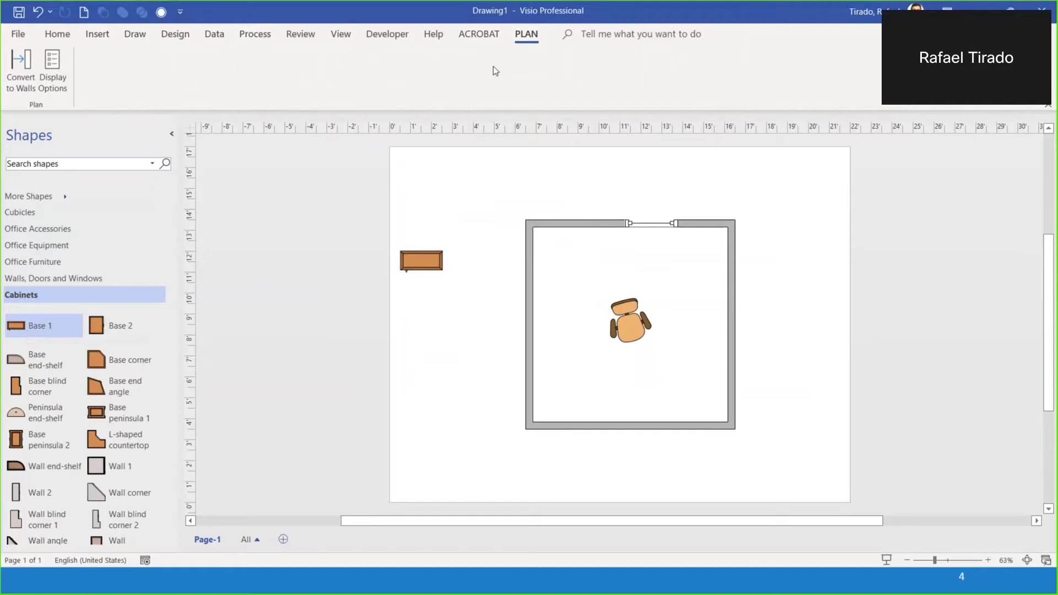
Close the office layout drawing without saving it
left_click(24, 35)
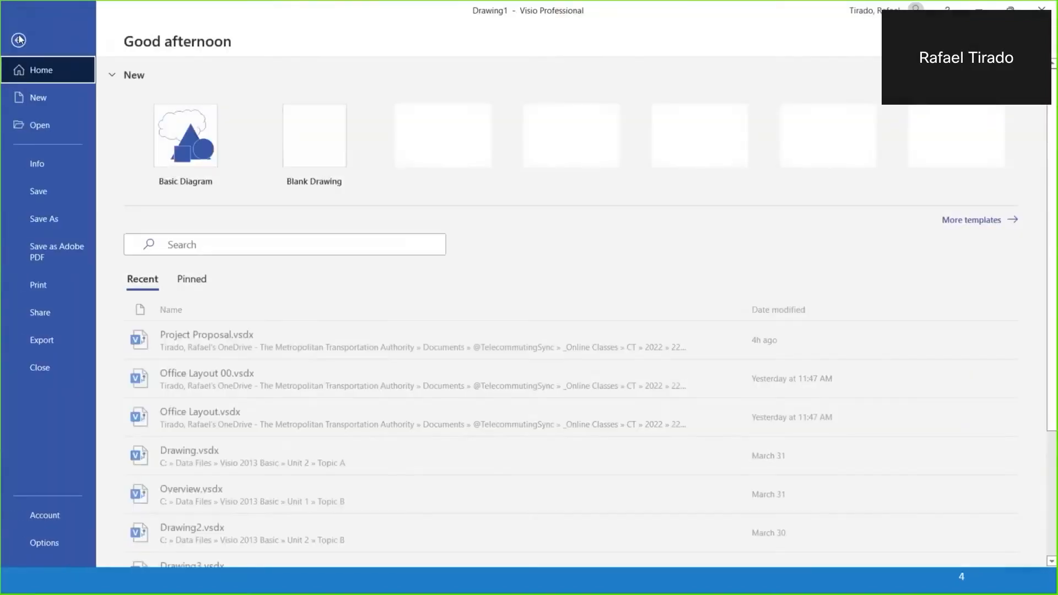
left_click(45, 372)
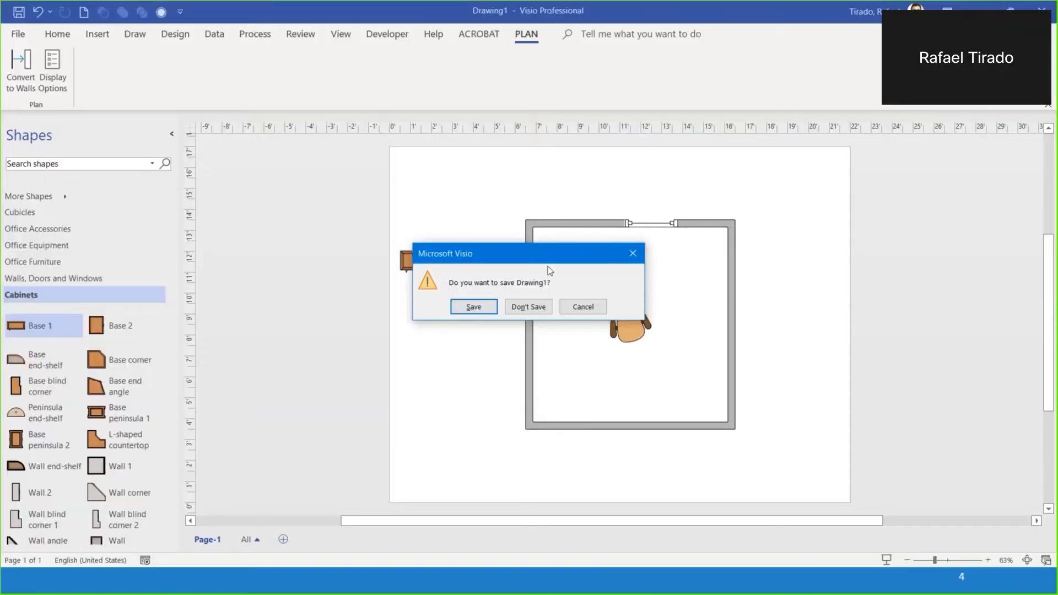
left_click(531, 309)
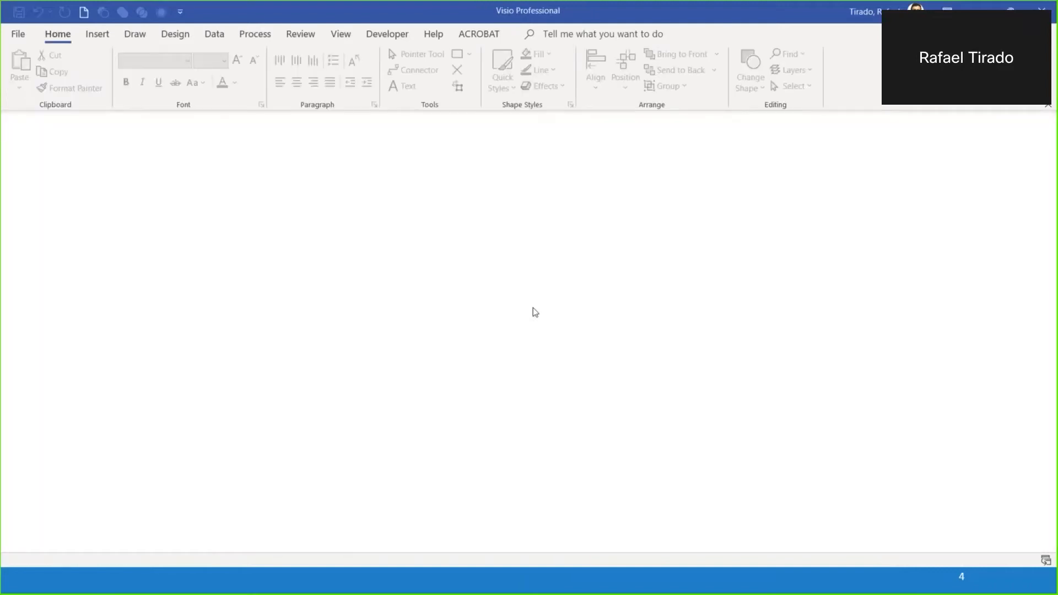
Create a new drawing from the Basic Flowchart template with US Units
left_click(25, 36)
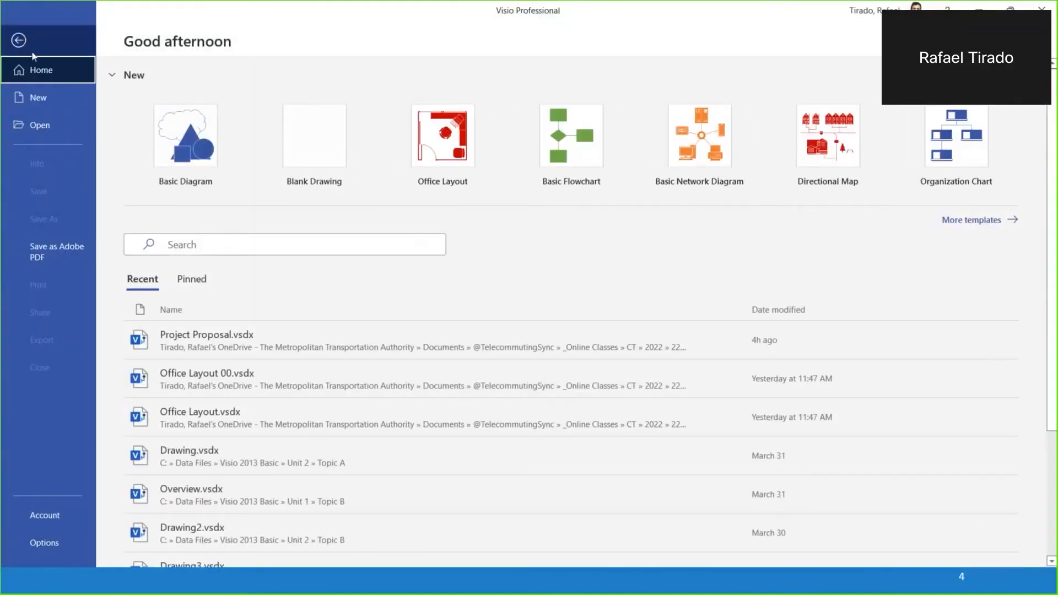
left_click(39, 99)
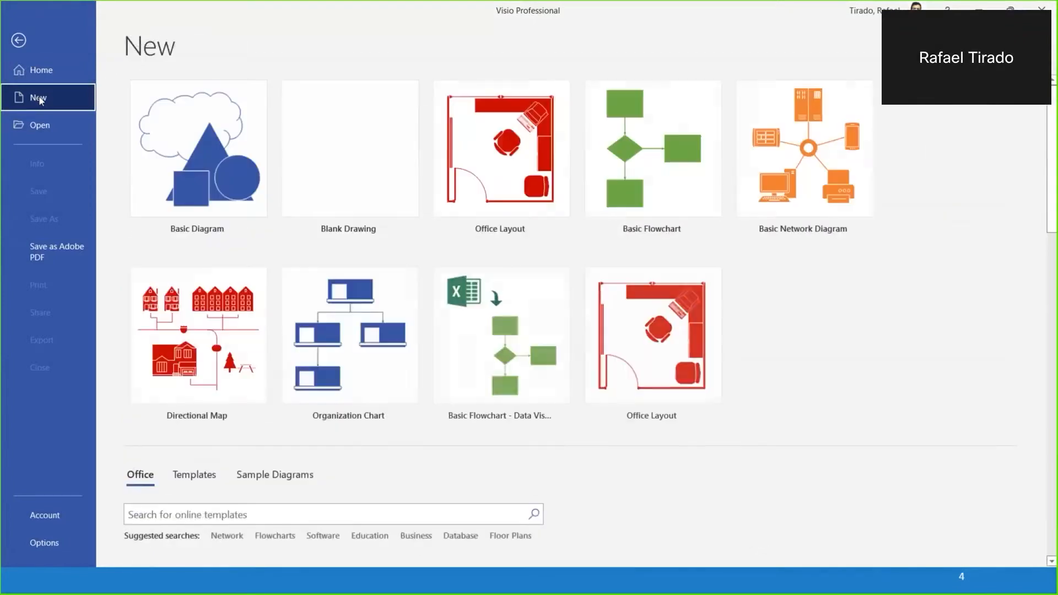
scroll(468, 381, "down", 1)
scroll(468, 382, "down", 1)
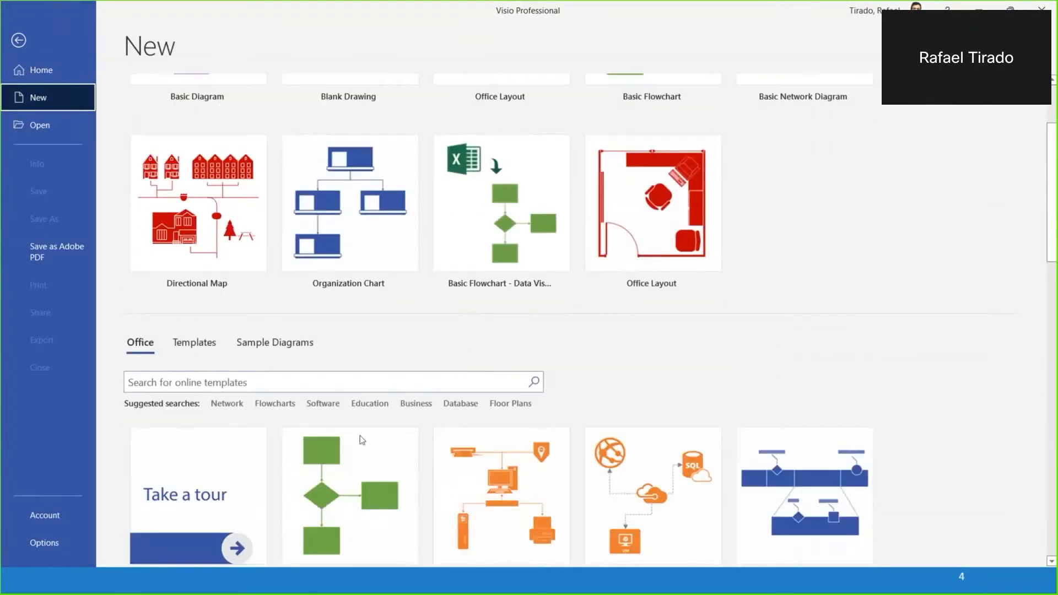
scroll(571, 471, "down", 2)
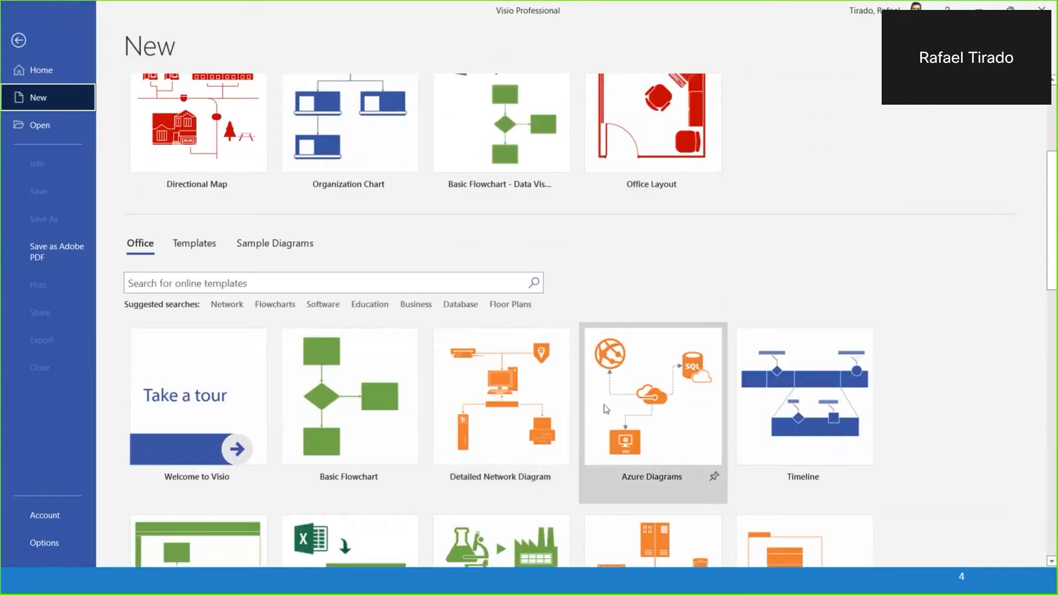
scroll(595, 401, "up", 3)
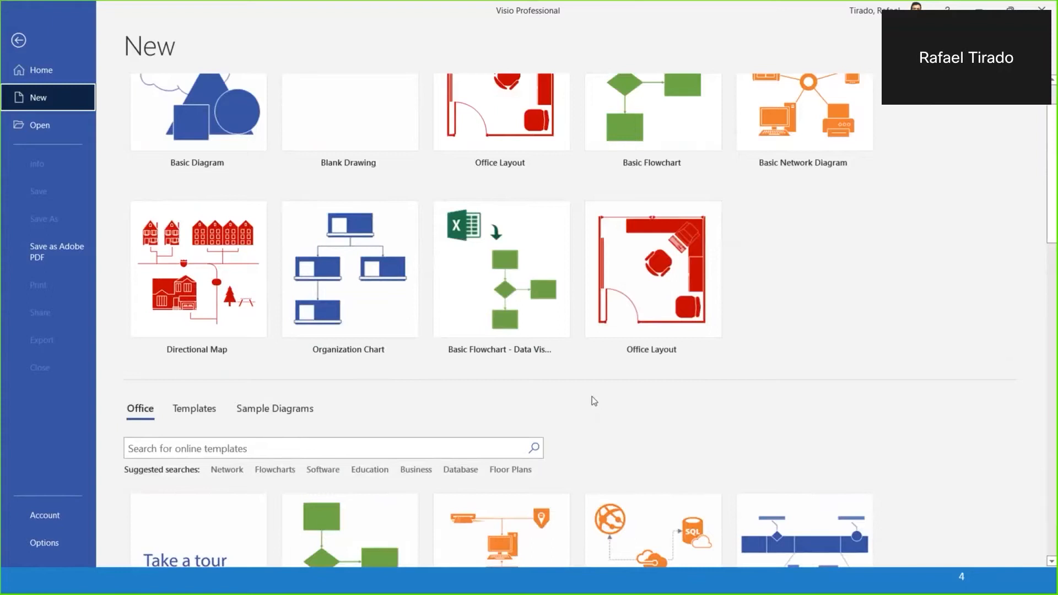
scroll(592, 396, "up", 1)
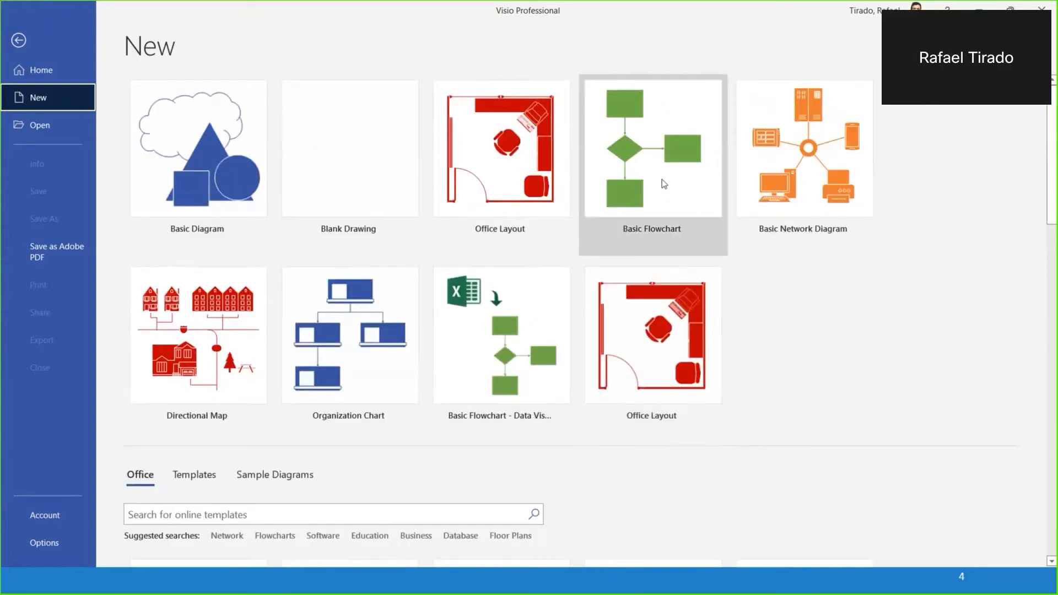
left_click(657, 150)
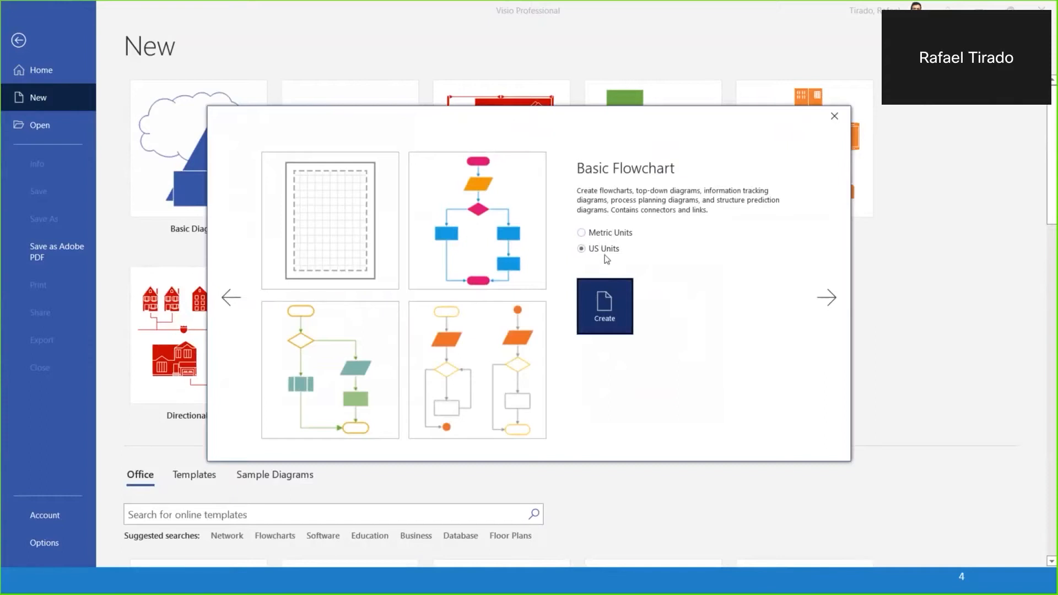
left_click(606, 305)
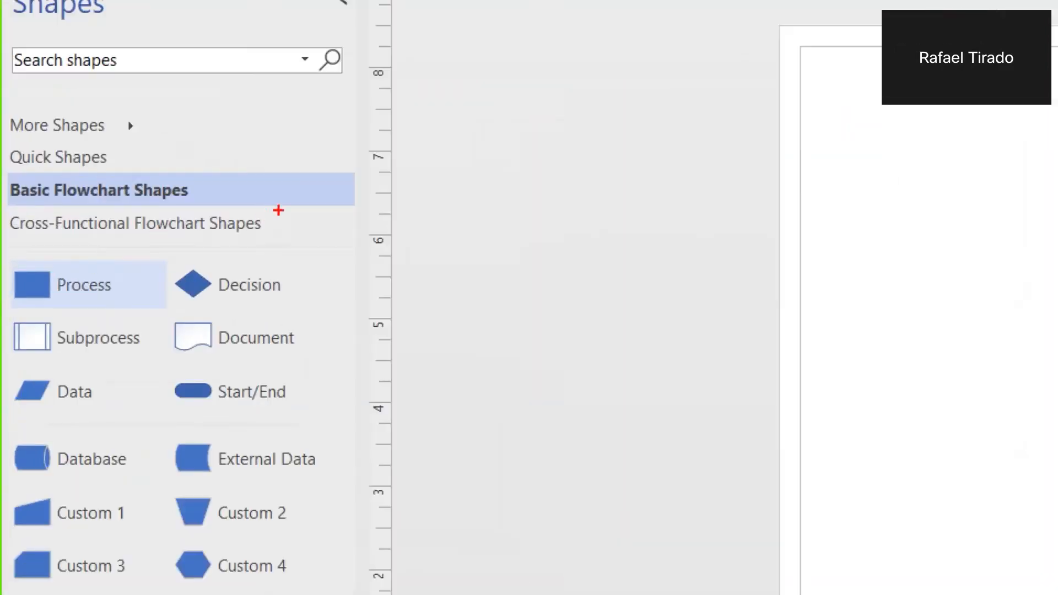
Look over the flowchart stencils and the additional shape categories, including the General stencils, without adding any
left_click_drag(133, 223, 174, 200)
left_click_drag(298, 225, 322, 208)
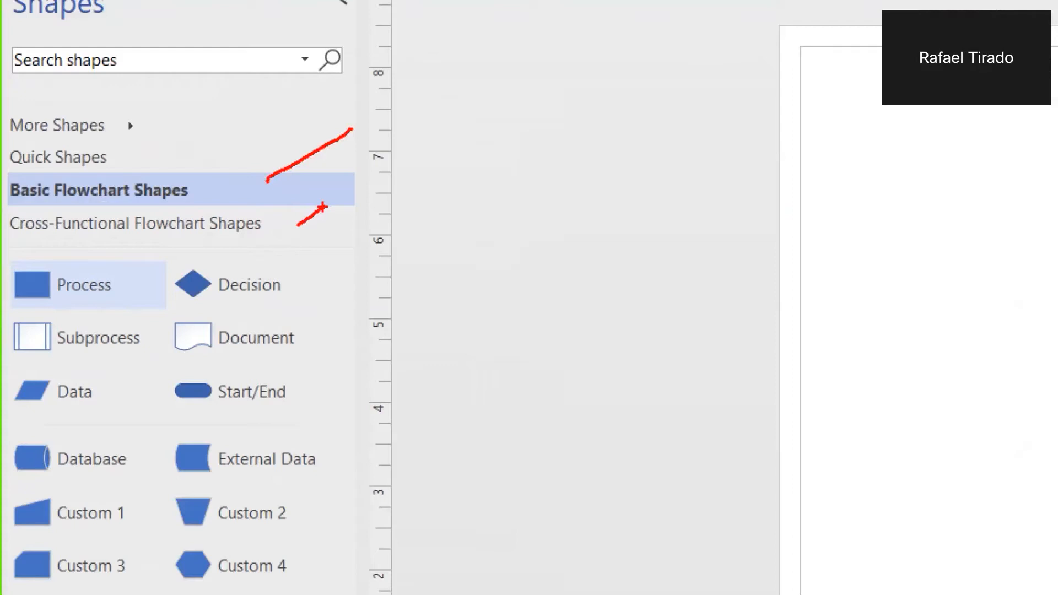
key("Escape")
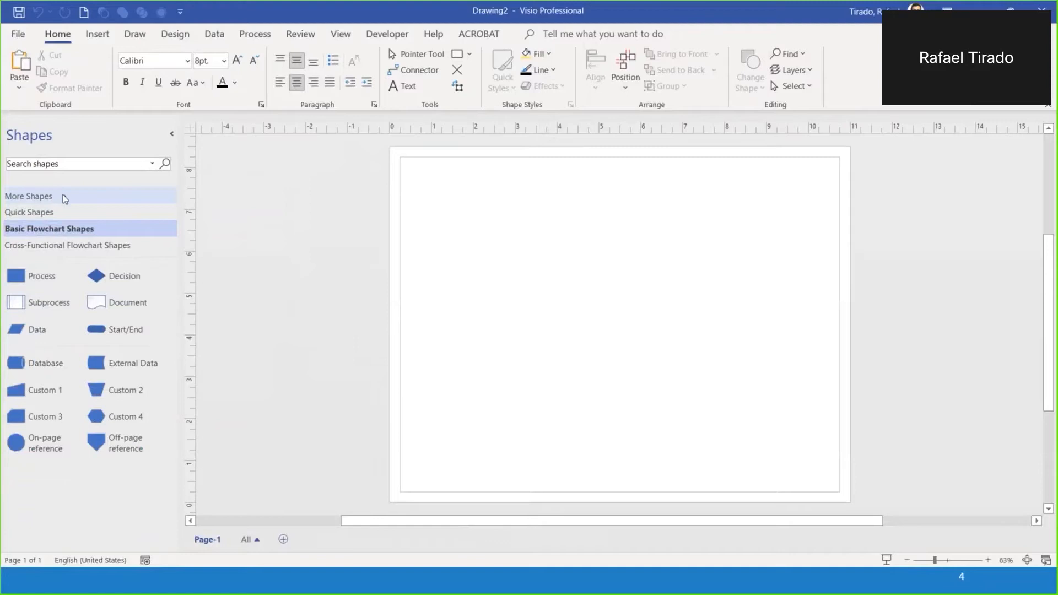
left_click(63, 197)
mouse_move(228, 287)
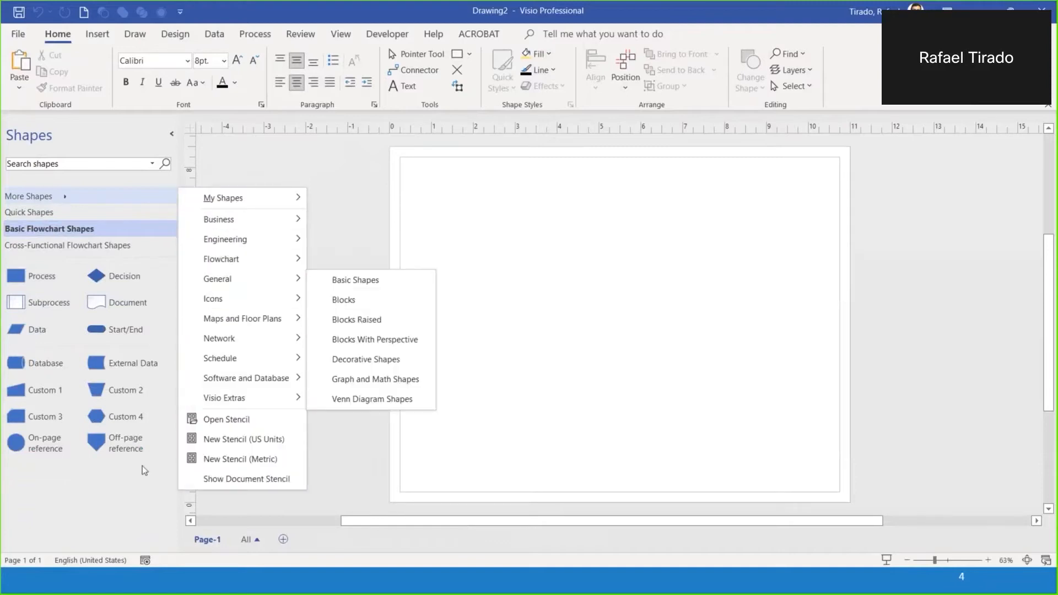
left_click(103, 499)
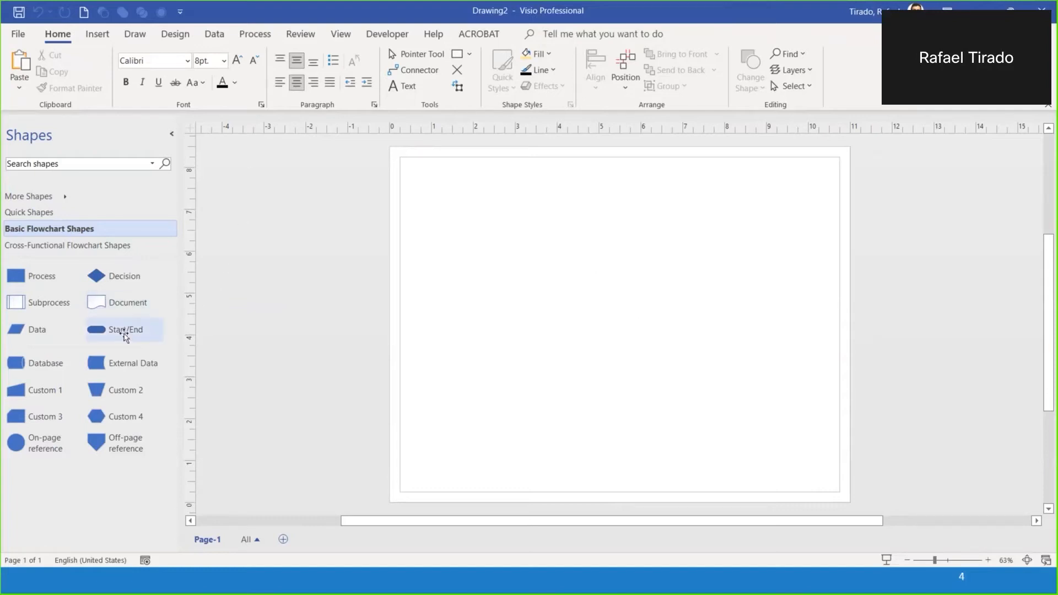
Place one Start/End shape at the top centre of the page and another at the bottom centre, directly below it
left_click_drag(142, 333, 621, 179)
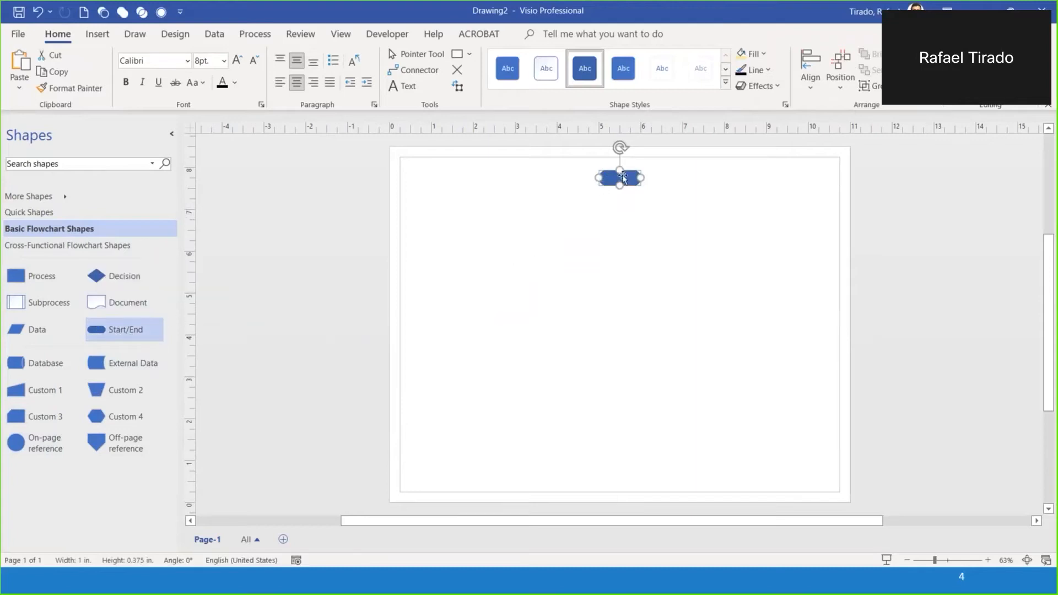
left_click_drag(123, 330, 618, 476)
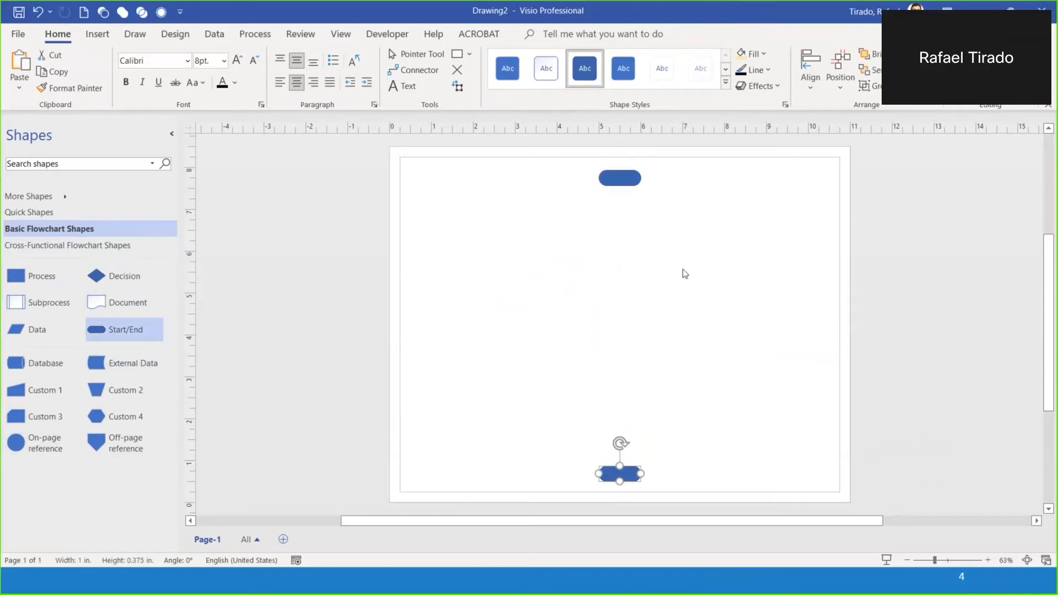
Label the upper Start/End shape "A team member suggest a project" and deselect it
left_click(624, 188)
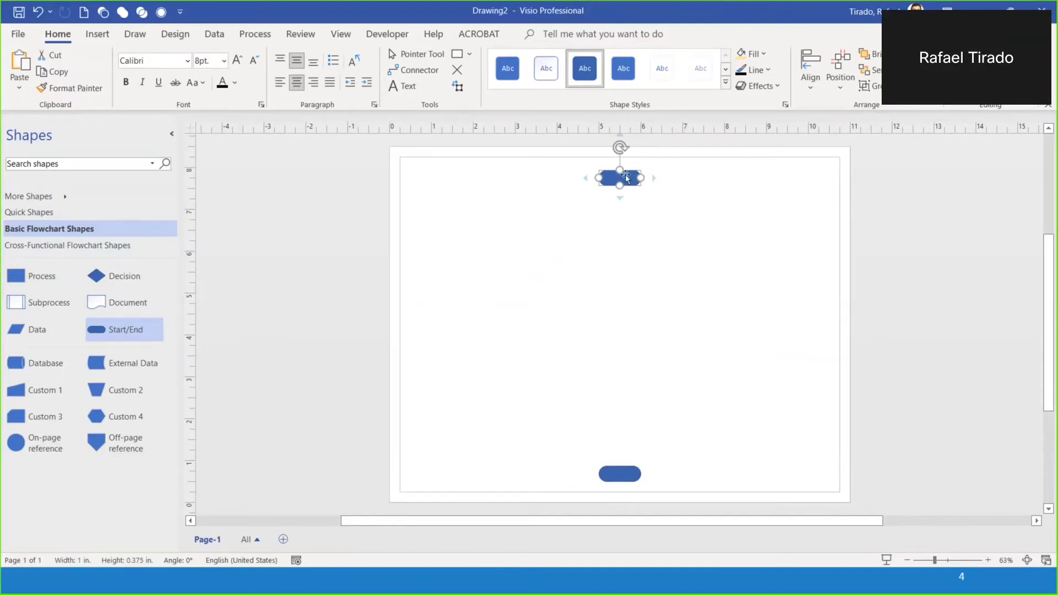
double_click(626, 178)
type("A team member suggest a project")
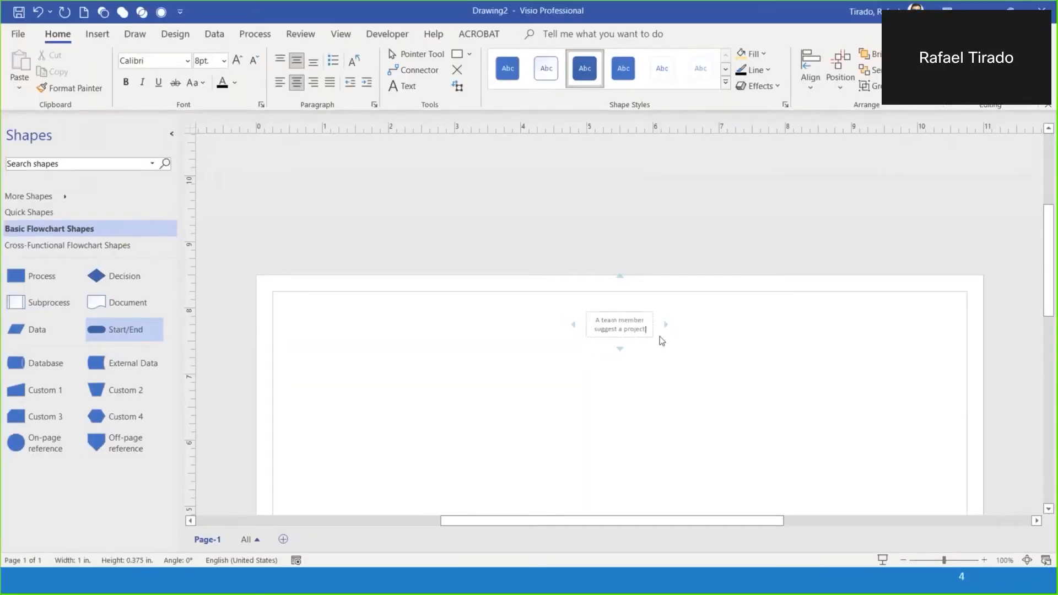
key("Return")
key("Escape")
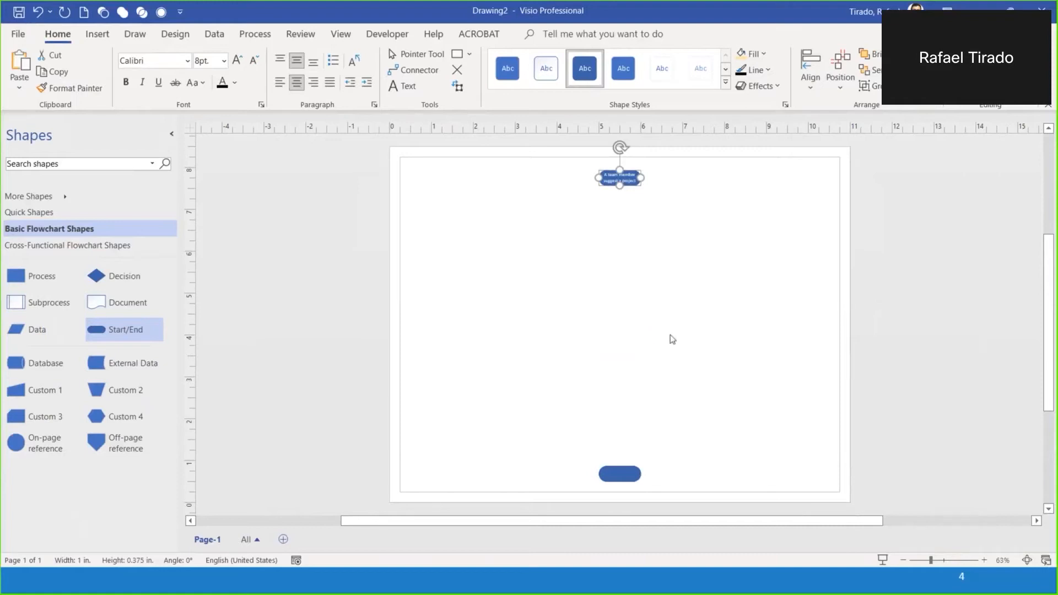
left_click(695, 227)
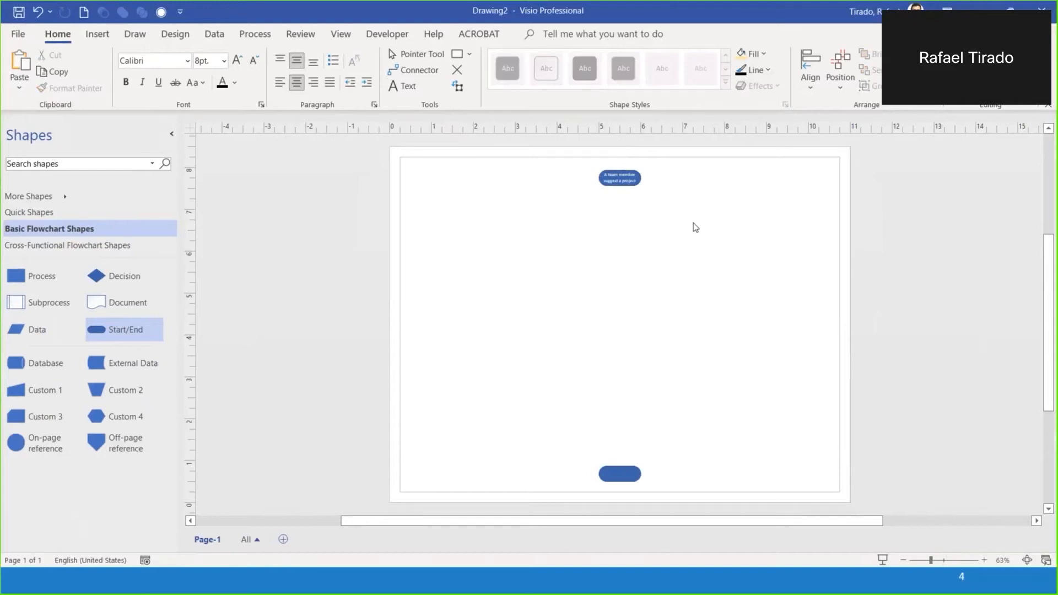
Practise zooming in and out around the upper Start/End shape and set the zoom to 87%
left_click(652, 183, "ctrl+shift")
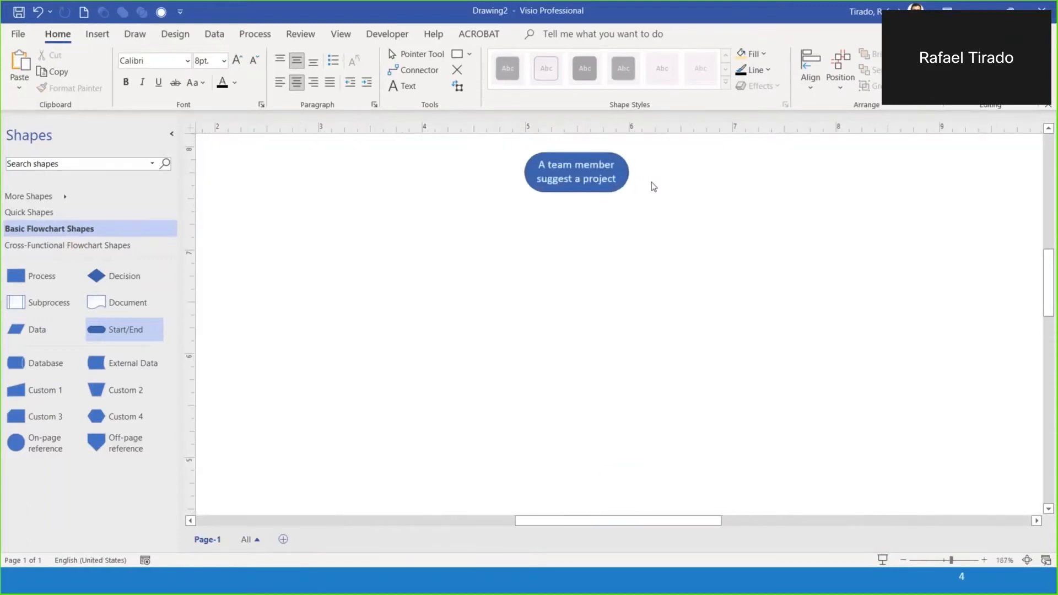
left_click(652, 186, "ctrl+shift")
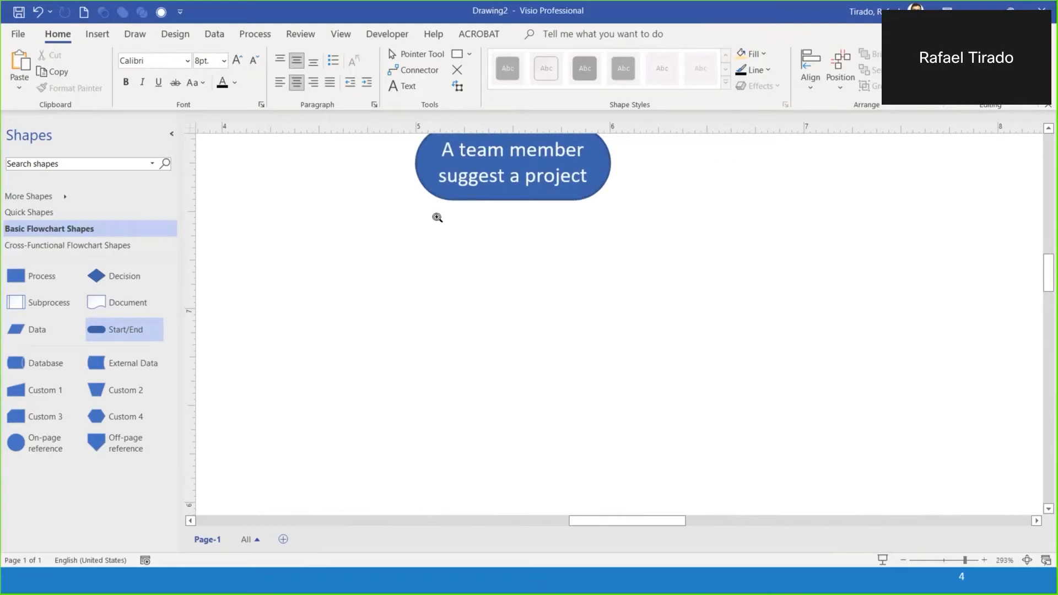
scroll(500, 200, "down", 3)
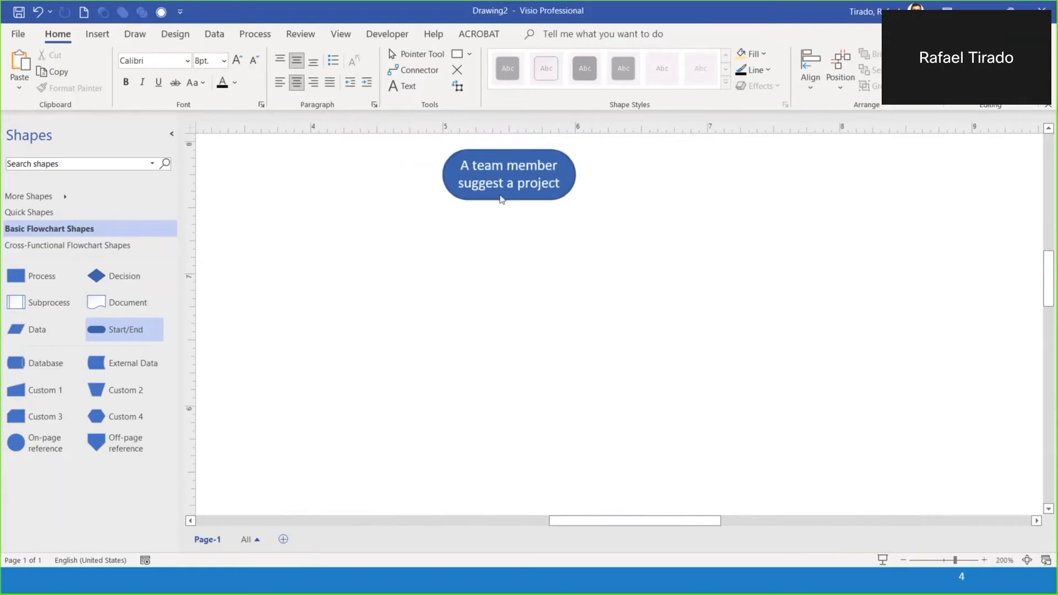
scroll(501, 199, "down", 1)
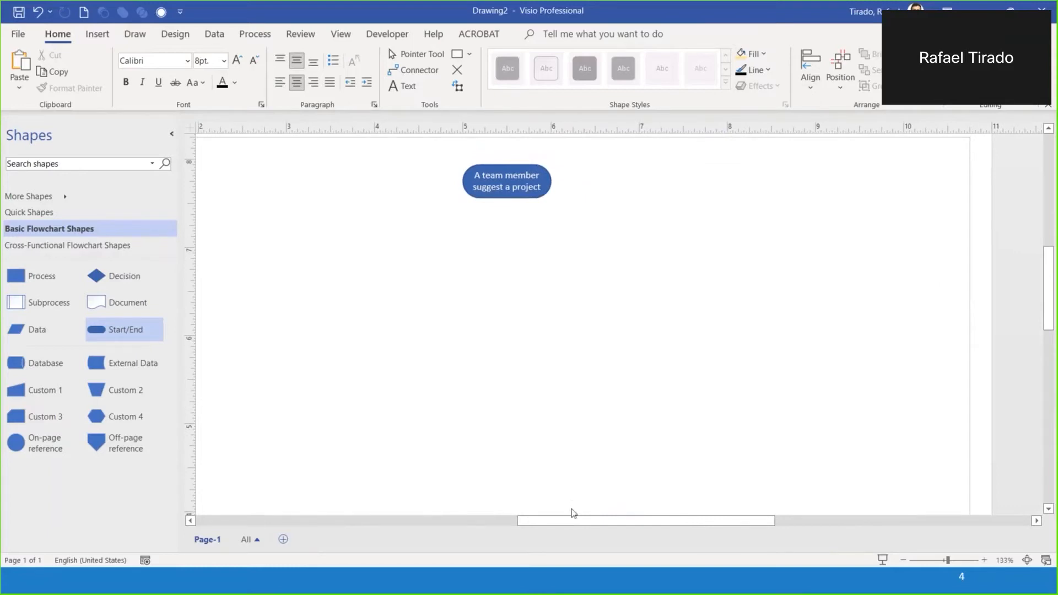
left_click_drag(570, 520, 546, 512)
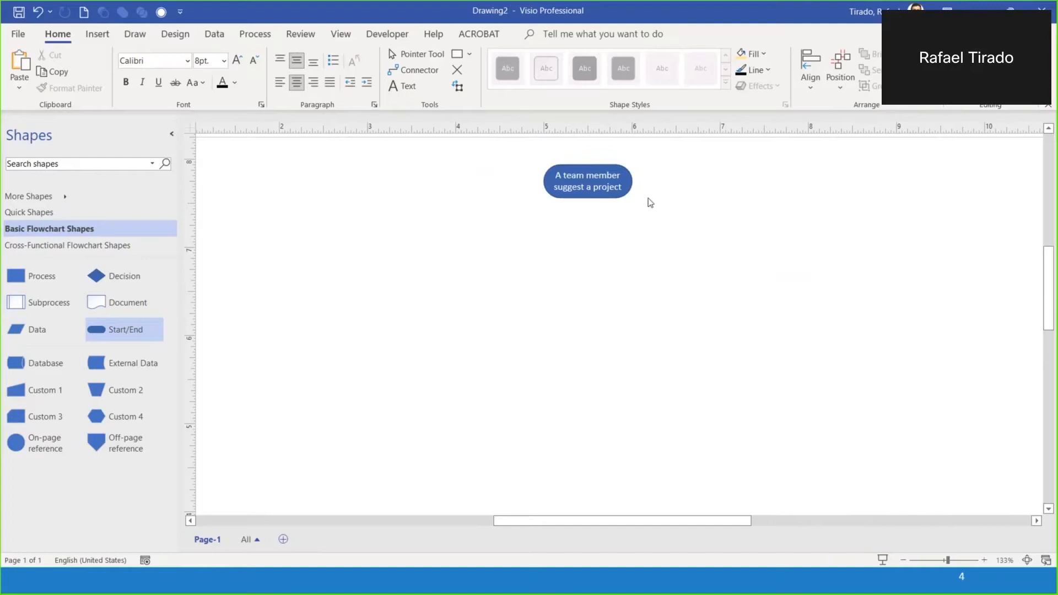
scroll(648, 198, "up", 5)
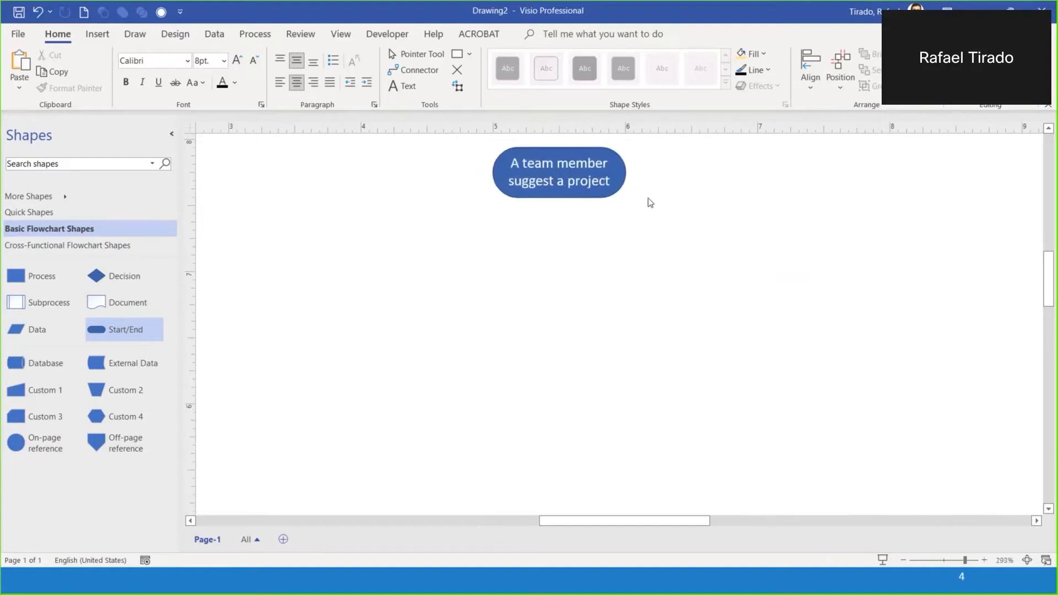
scroll(659, 205, "down", 2)
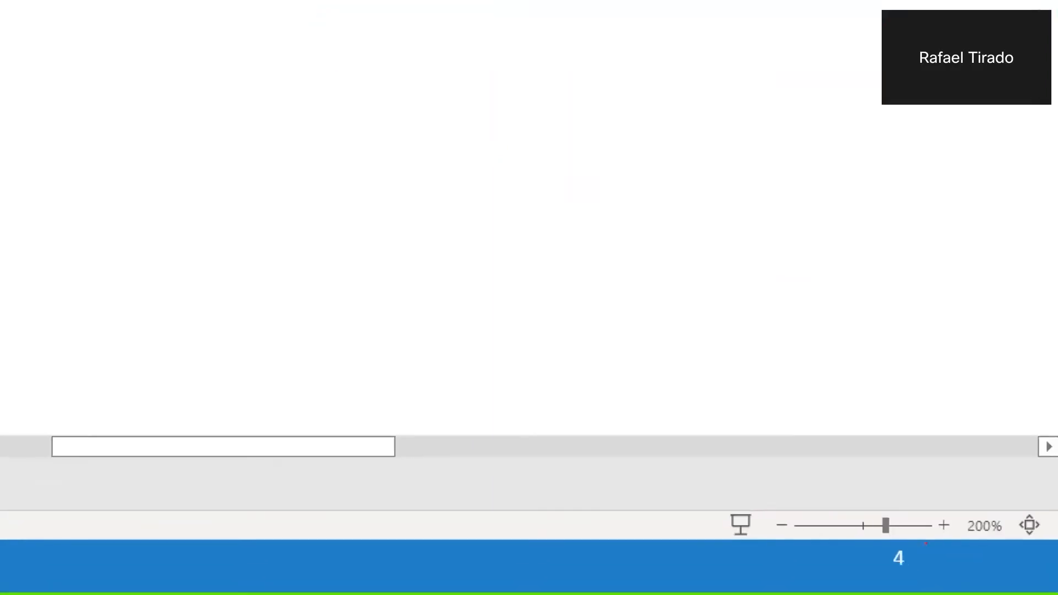
mouse_move(888, 508)
left_mouse_down()
mouse_move(875, 508)
mouse_move(866, 533)
mouse_move(916, 543)
mouse_move(892, 509)
left_mouse_up()
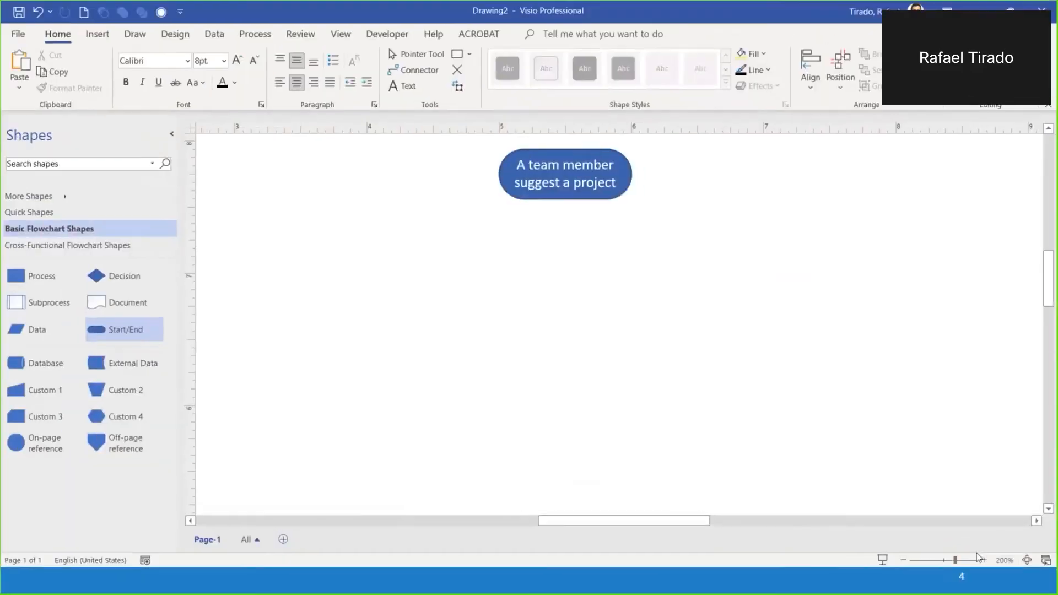
left_click_drag(956, 560, 940, 561)
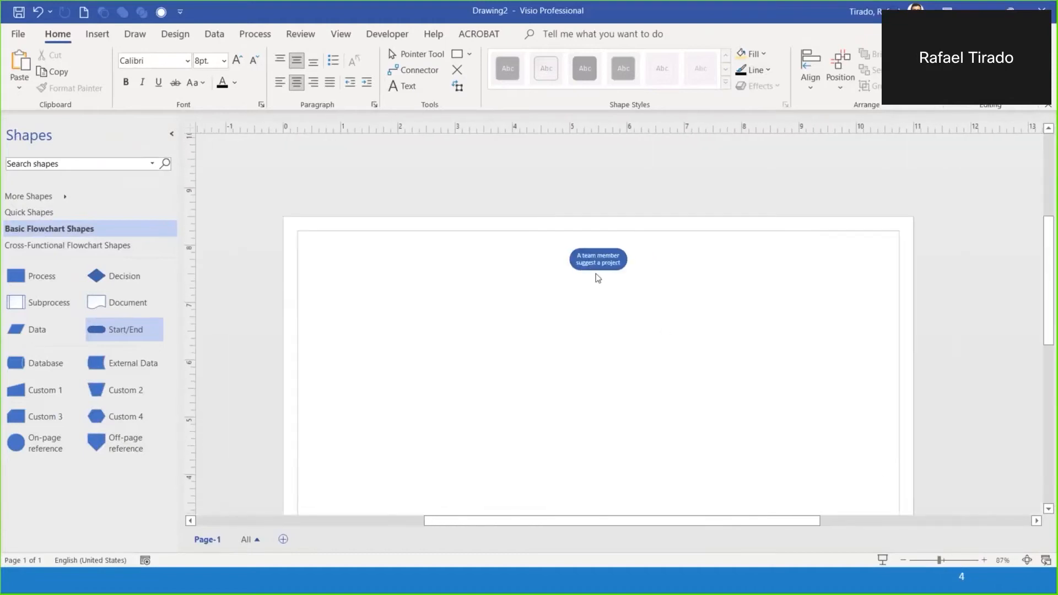
Magnify the upper Start/End shape to 400%, and return to the whole page by fitting it to the window
mouse_move(601, 287)
scroll(600, 259, "up", 5)
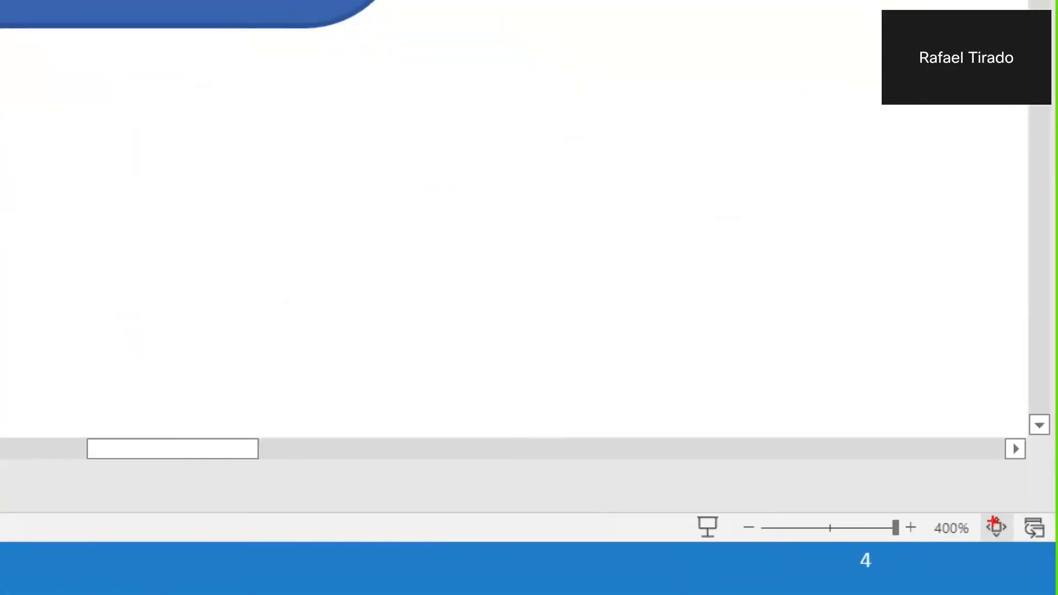
mouse_move(986, 512)
left_mouse_down()
mouse_move(994, 550)
mouse_move(1015, 541)
mouse_move(1017, 514)
mouse_move(983, 516)
left_mouse_up()
key("Escape")
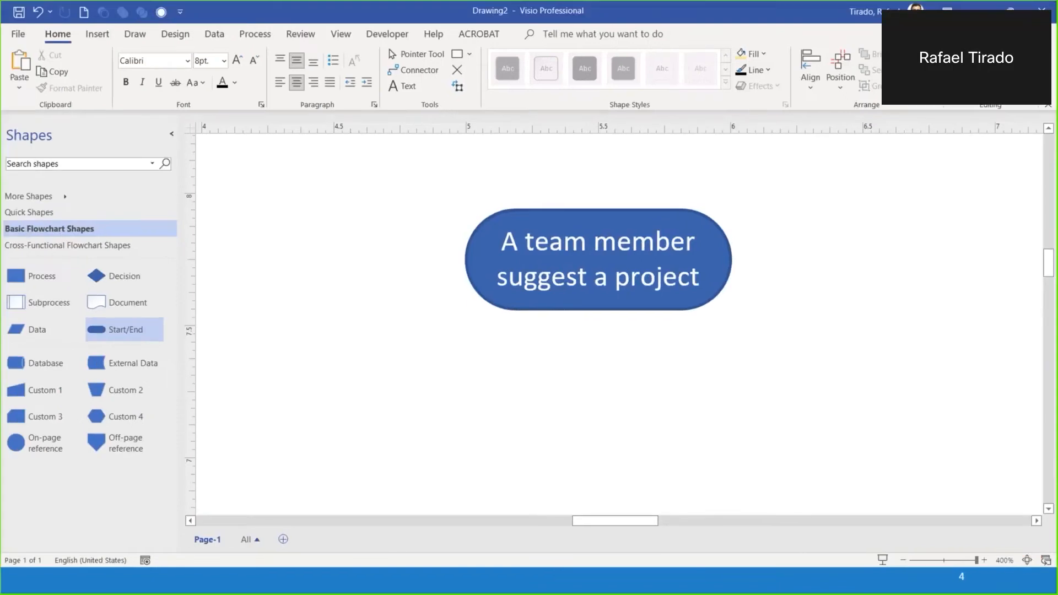
left_click(1027, 560)
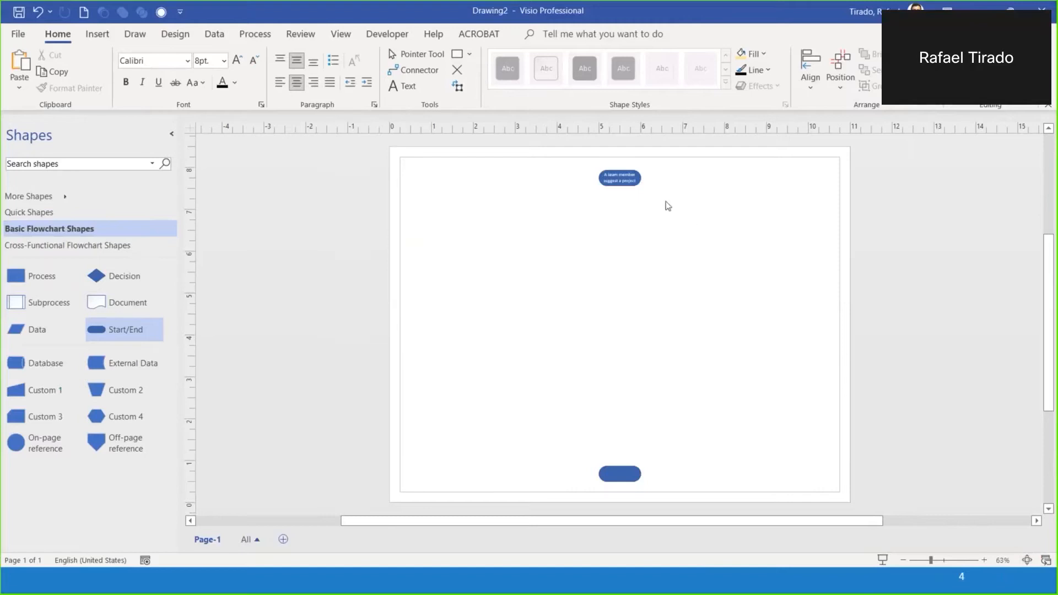
Label the lower Start/End shape "End of proposal process" and check its text up close
left_click(627, 475)
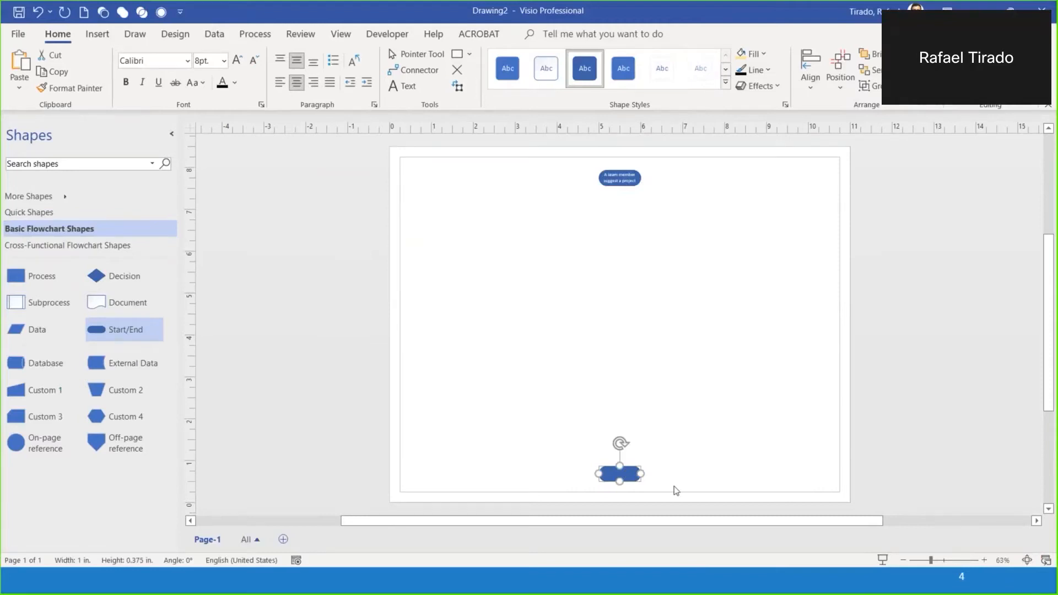
type("End ")
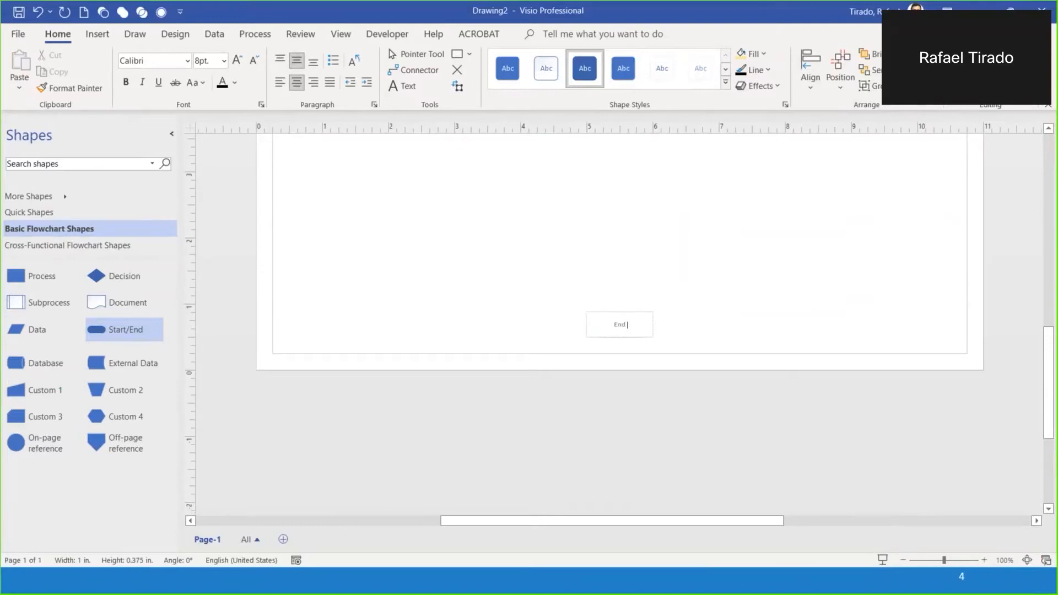
type("of proposal process")
left_click(674, 486)
left_click(673, 485)
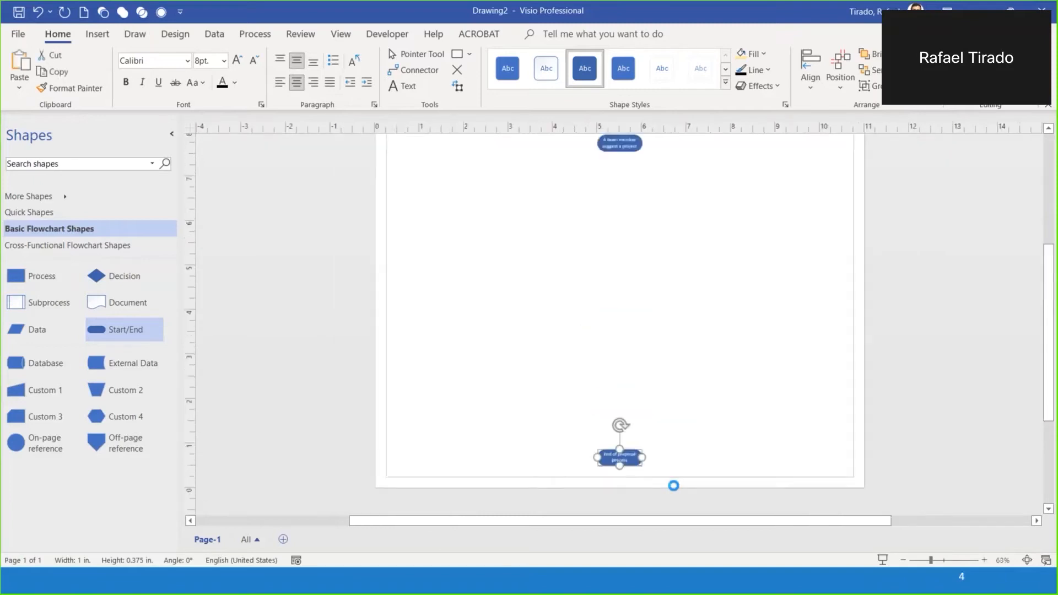
left_click(954, 560)
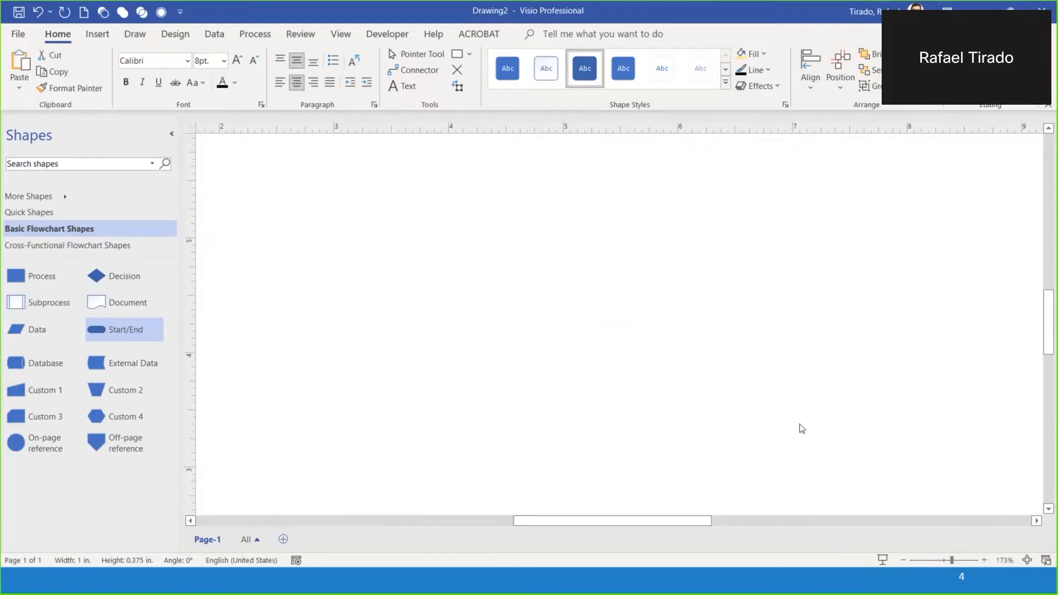
scroll(792, 433, "down", 5)
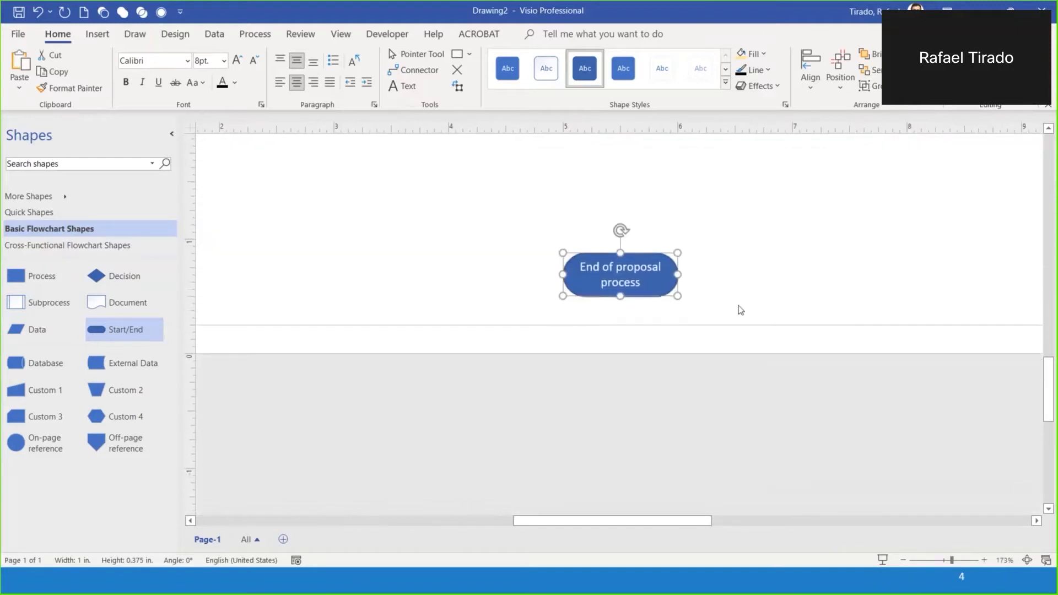
Move the text of the lower Start/End shape off to its left using the Text Block tool
left_click(714, 260)
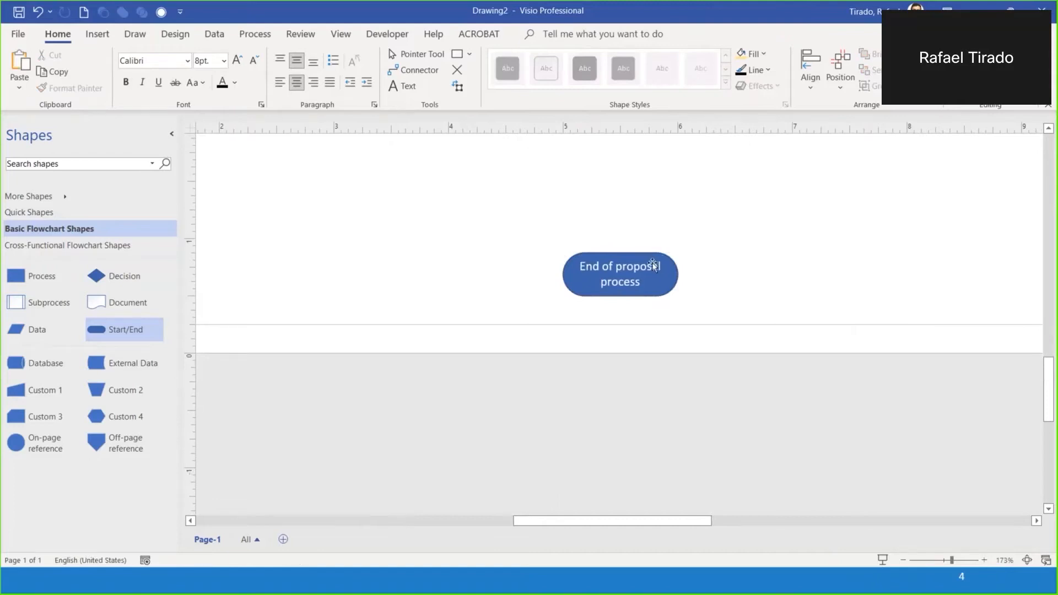
left_click(652, 265)
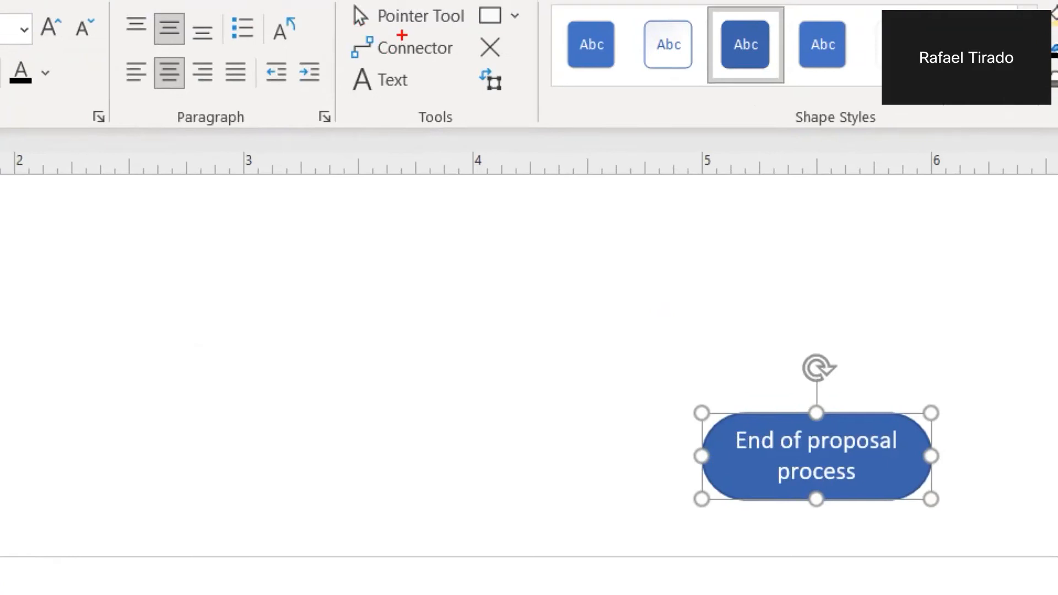
mouse_move(484, 65)
left_mouse_down()
mouse_move(444, 91)
mouse_move(485, 104)
mouse_move(513, 69)
mouse_move(485, 64)
left_mouse_up()
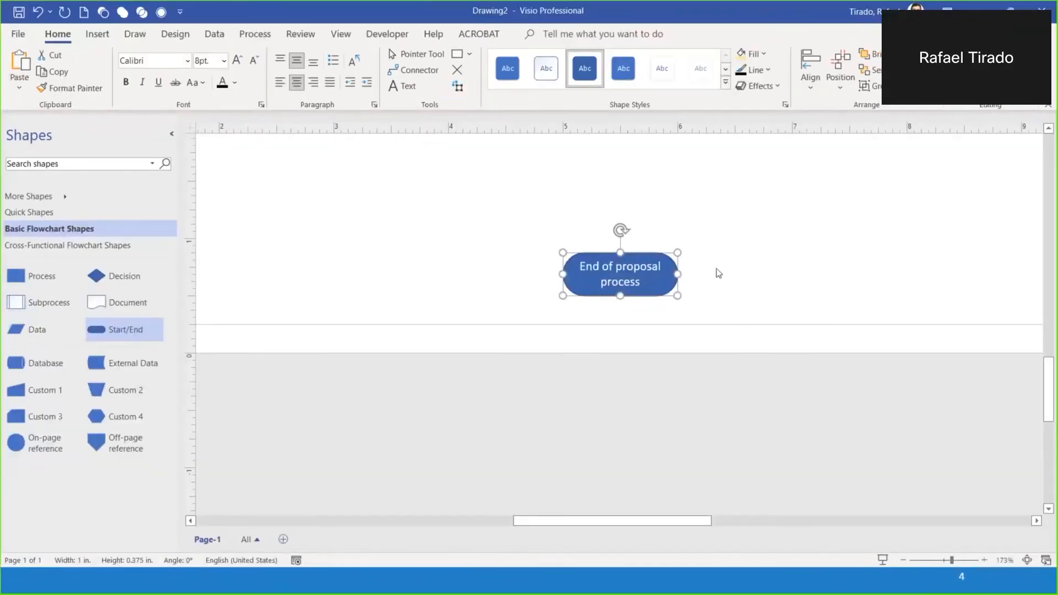
left_click(457, 86)
left_click_drag(606, 260, 581, 257)
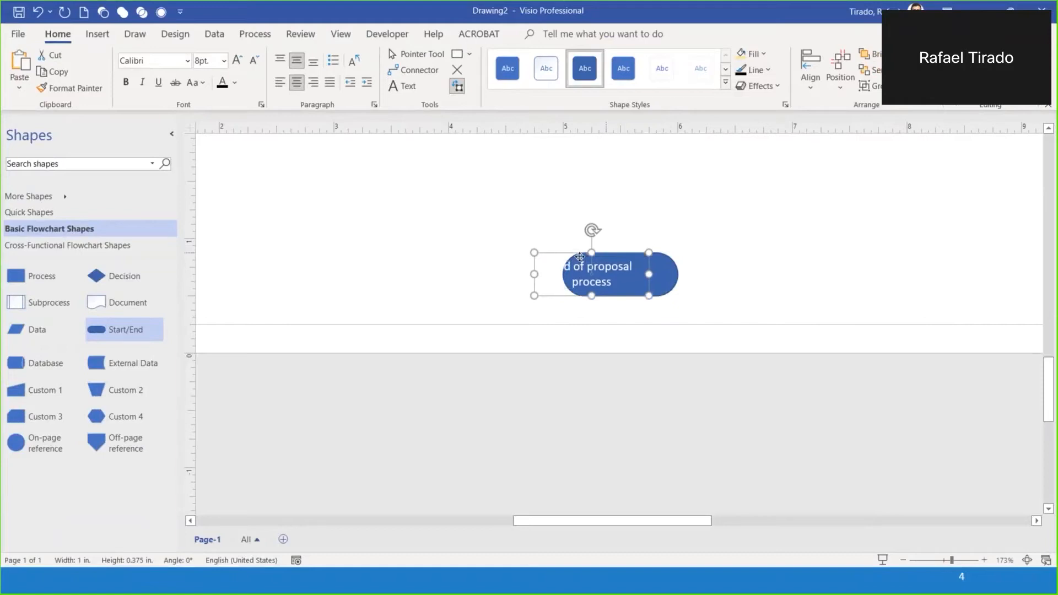
Rotate the text block of the lower Start/End shape to -30° and colour its text black
left_click_drag(578, 257, 579, 257)
left_click_drag(579, 256, 600, 262)
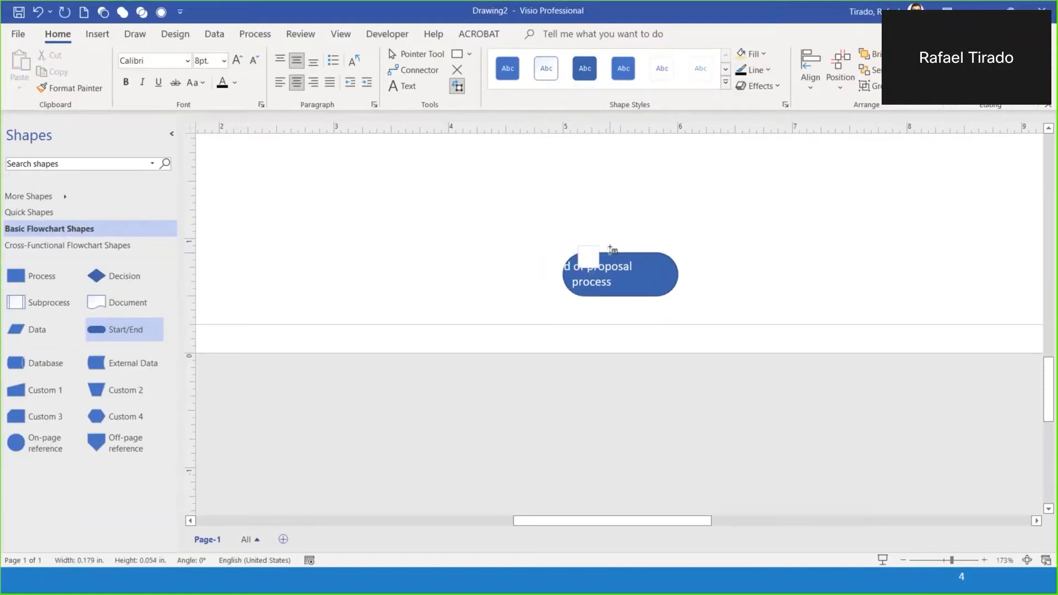
left_click(604, 234)
left_click(621, 273)
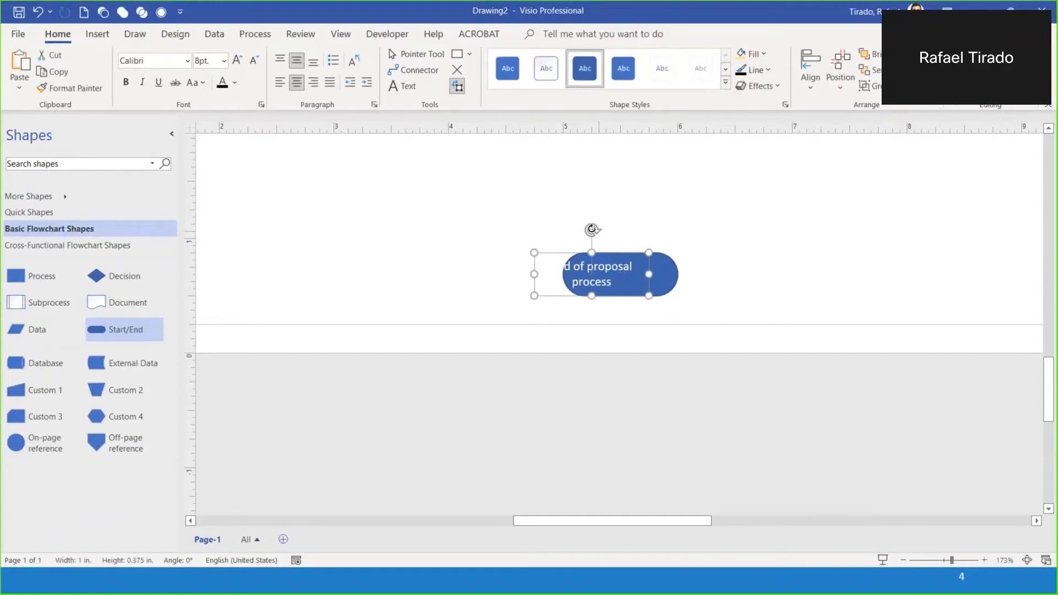
left_click_drag(592, 230, 613, 240)
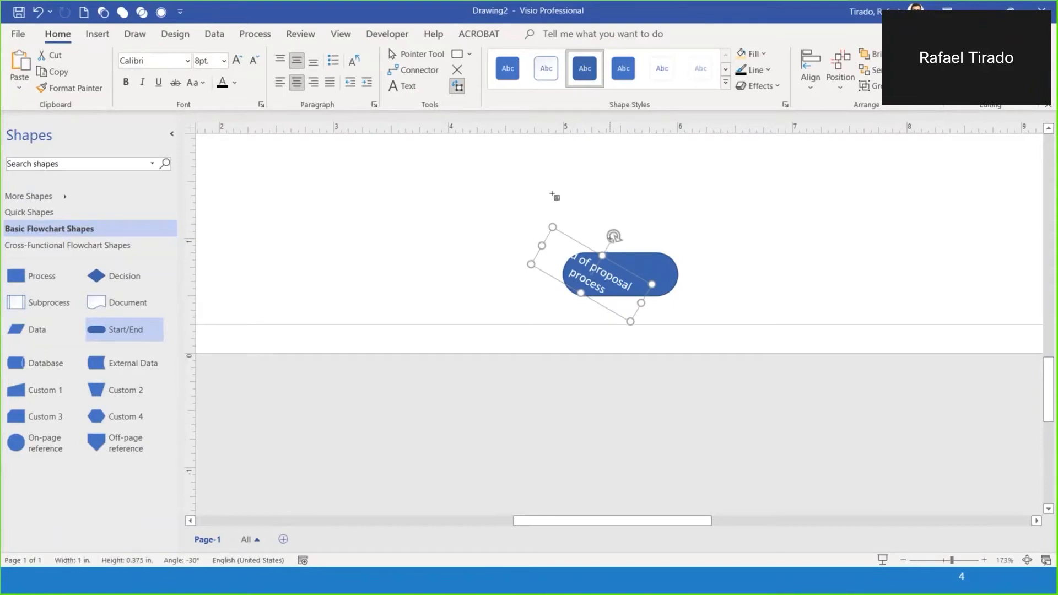
left_click(223, 83)
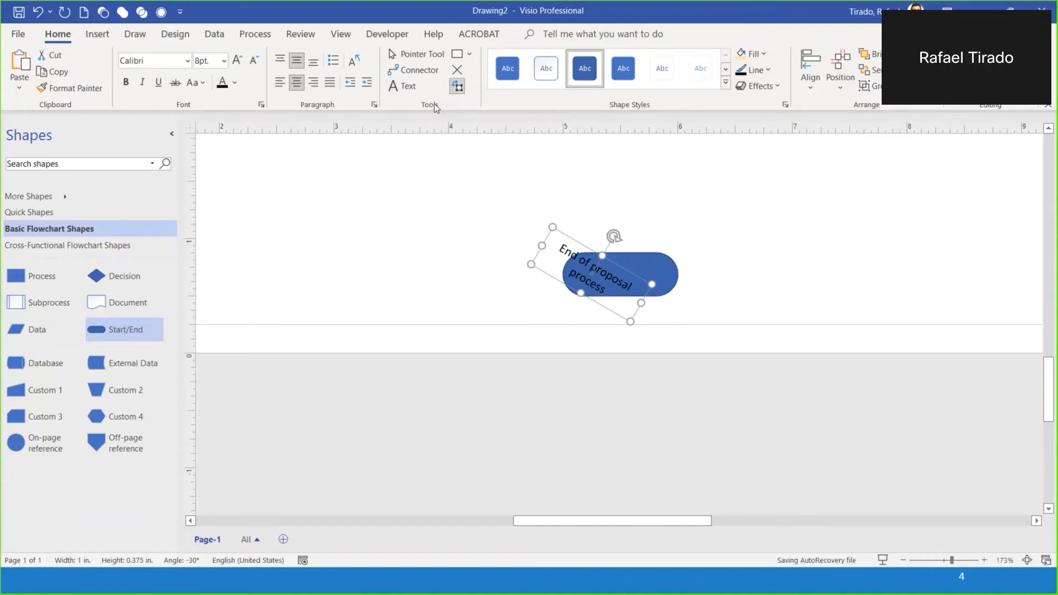
Undo the colour, rotation and position changes made to the lower Start/End shape's text
left_click(40, 13)
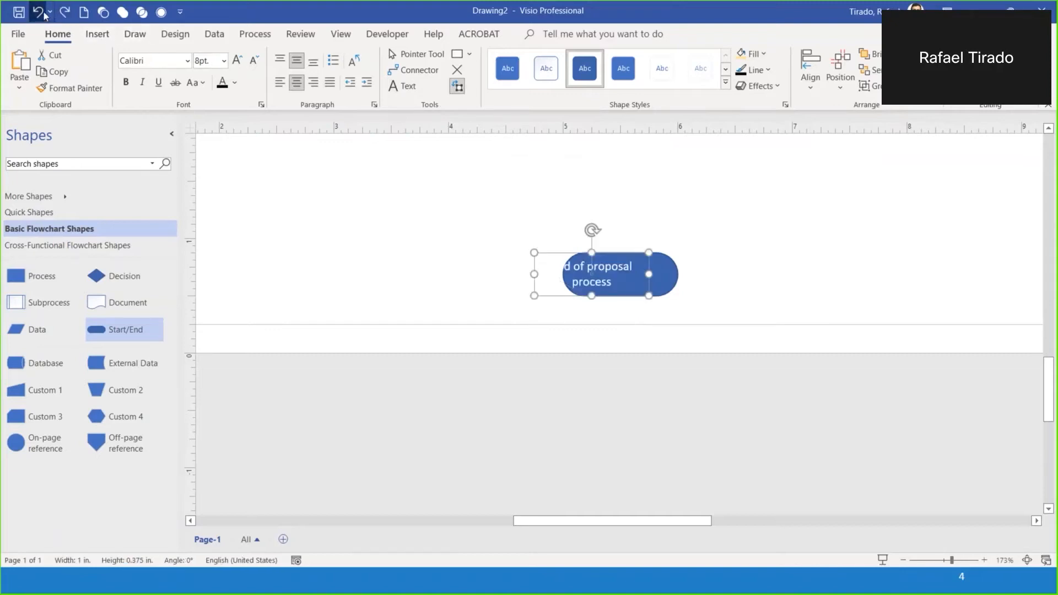
left_click(43, 12)
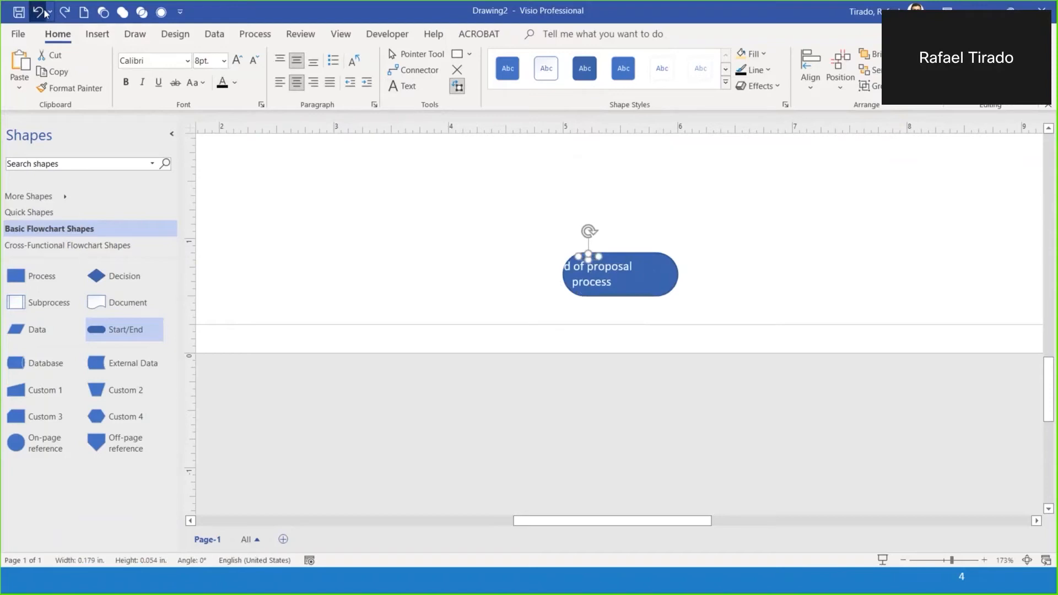
left_click(43, 13)
left_click(41, 13)
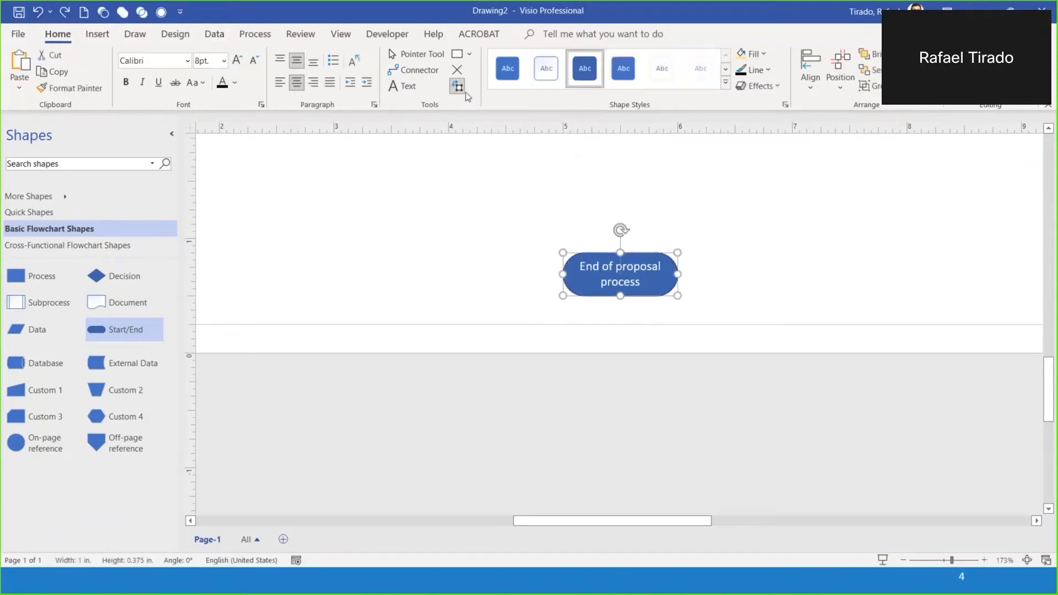
Rotate the whole lower Start/End shape to -45° with the Pointer tool and turn it back to 0°
left_click(413, 54)
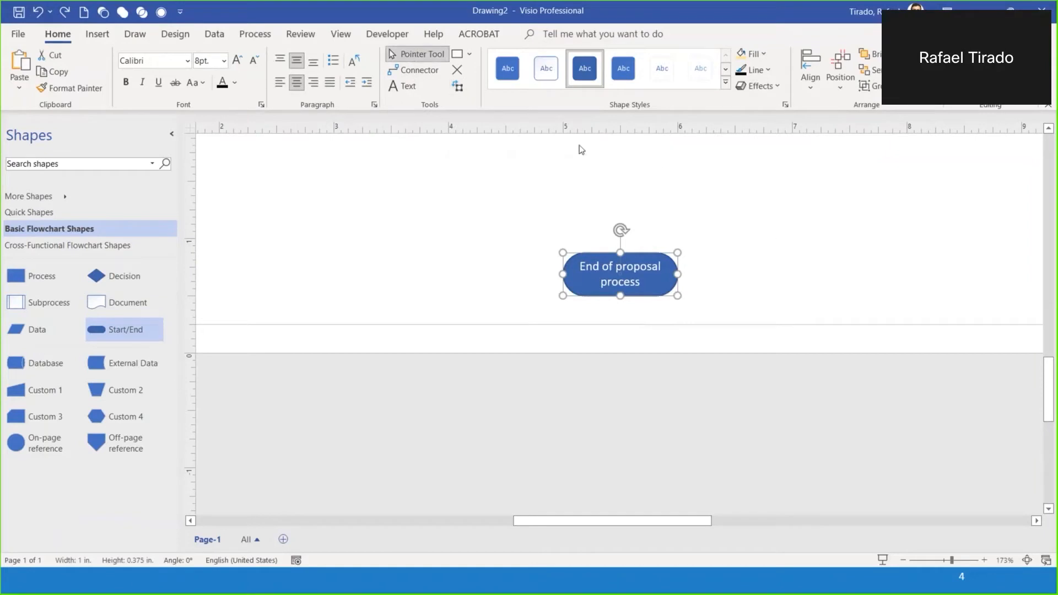
left_click(674, 255)
left_click(651, 260)
left_click(426, 55)
left_click_drag(622, 229, 645, 246)
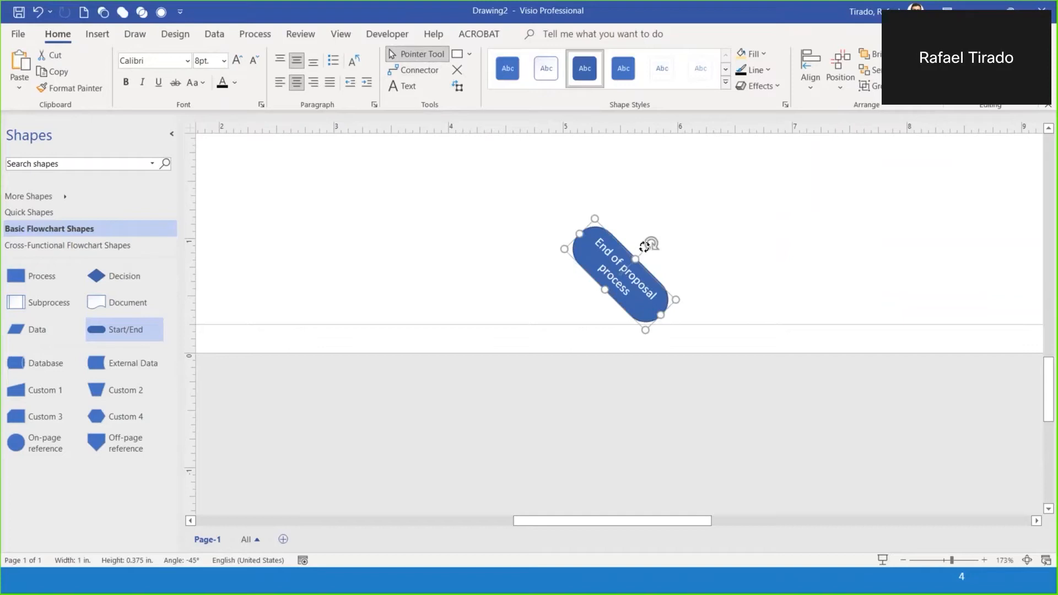
left_click_drag(645, 246, 620, 231)
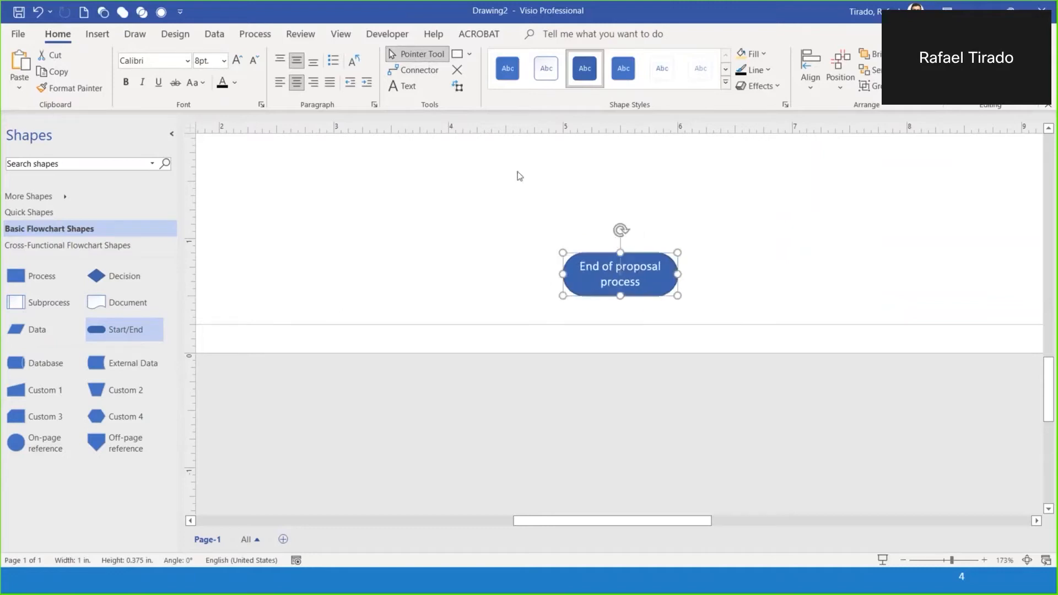
Deselect the shape, fit the whole page in the window, and close the flowchart drawing without saving it
left_click(460, 89)
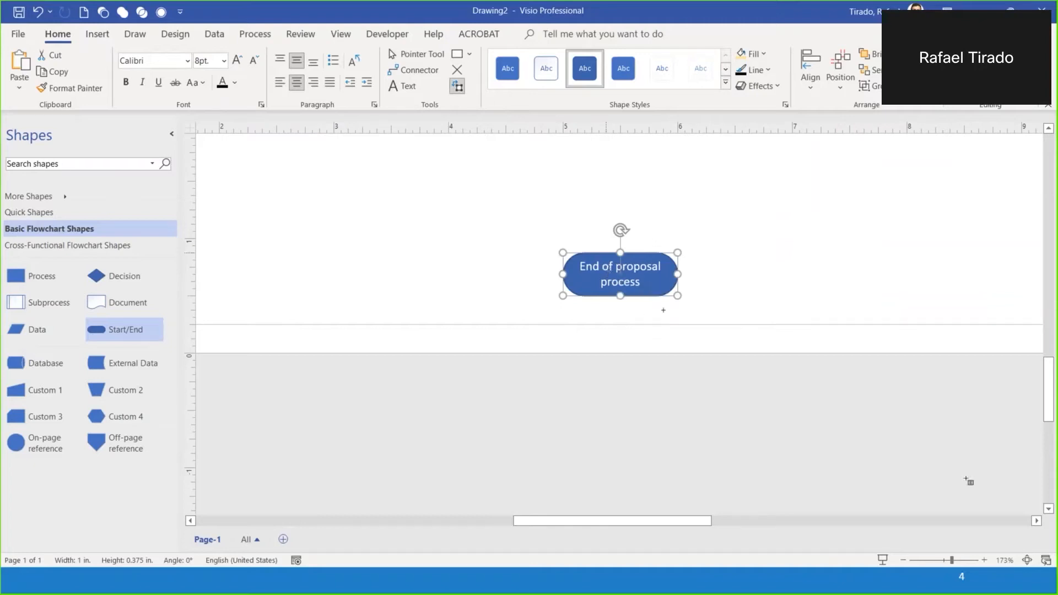
key("Escape")
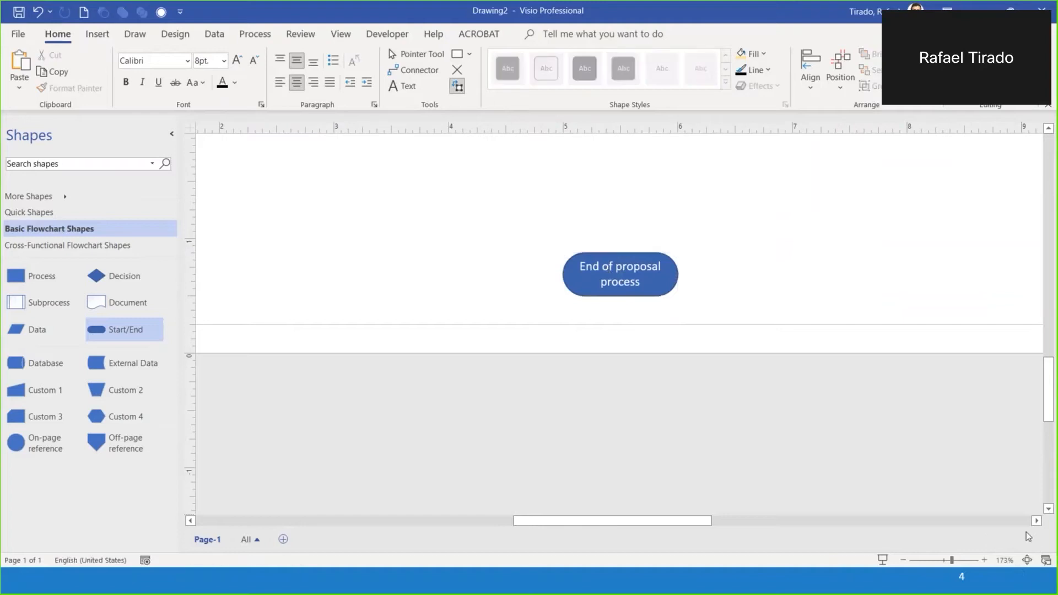
left_click(1027, 560)
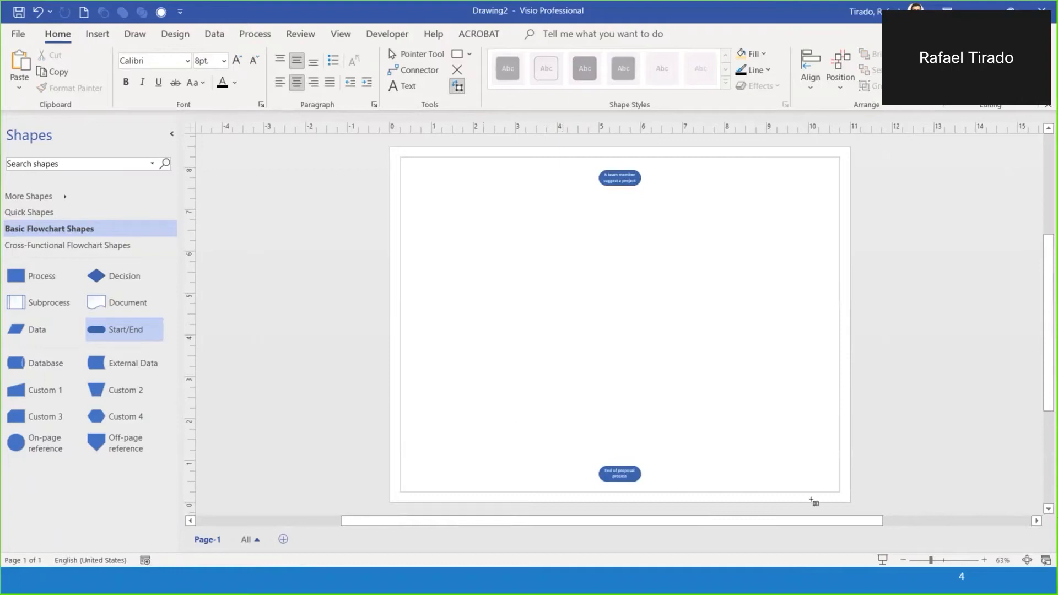
left_click(18, 36)
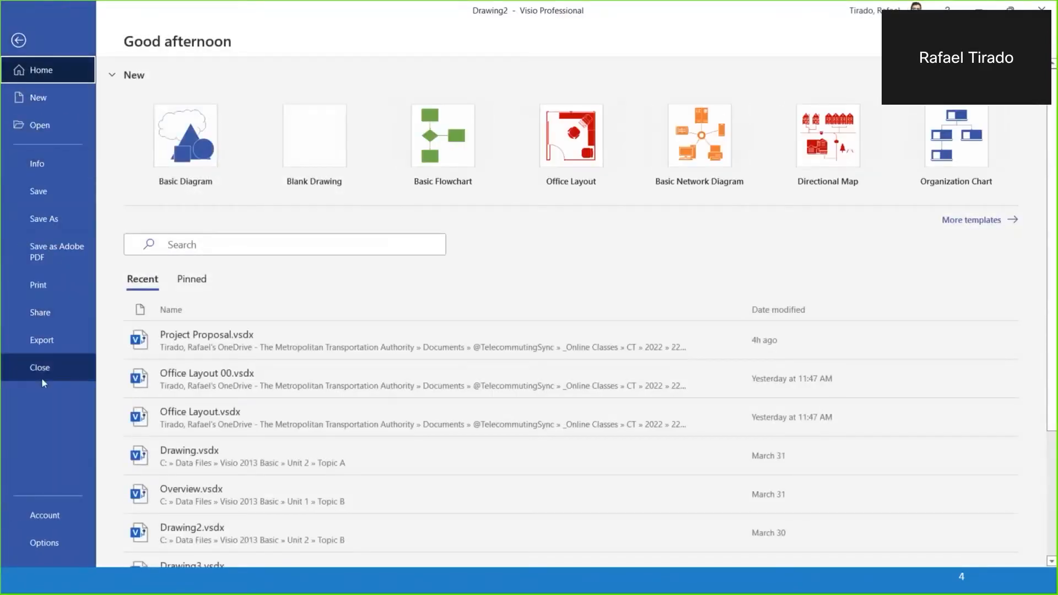
left_click(41, 369)
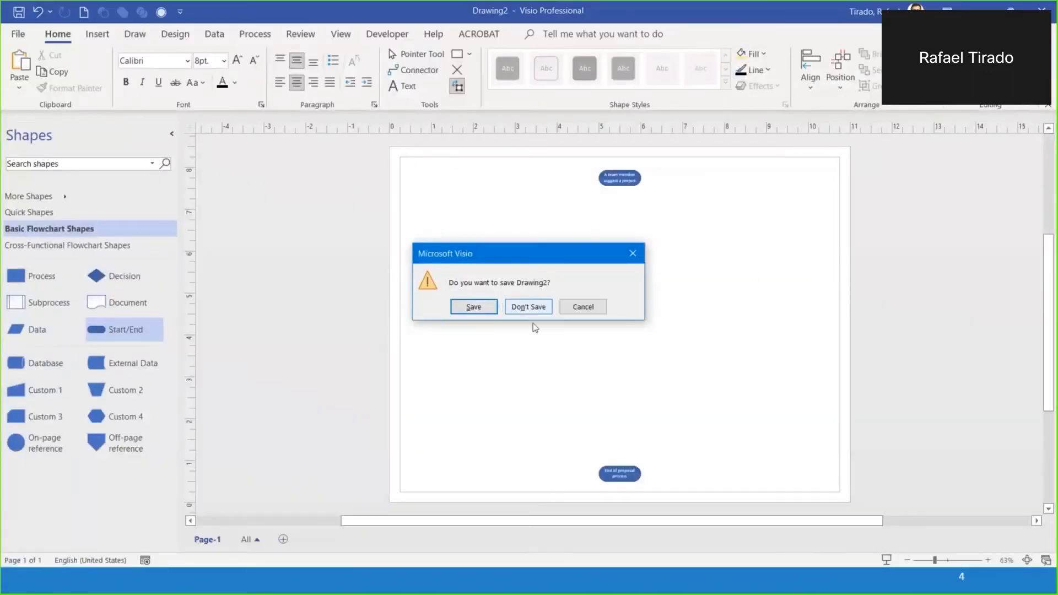
left_click(532, 308)
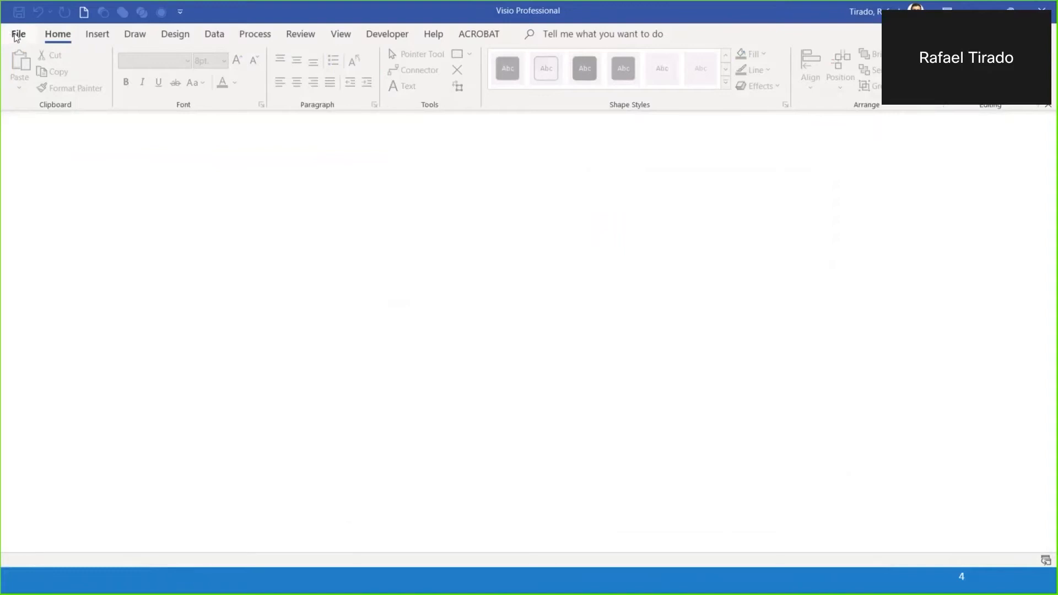
Create a new drawing from the Basic Diagram template with US Units
left_click(17, 37)
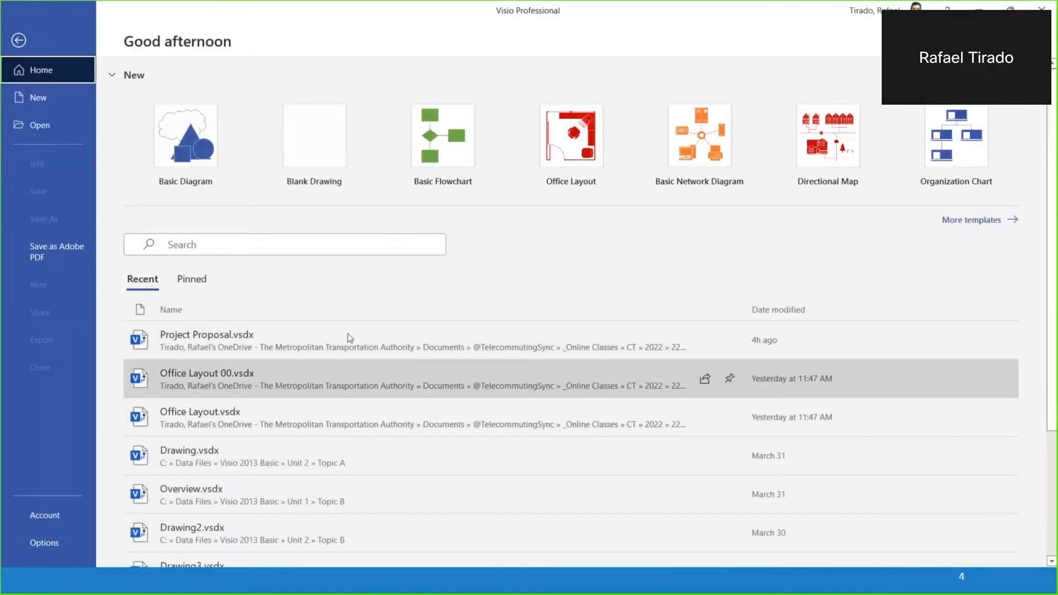
left_click(40, 96)
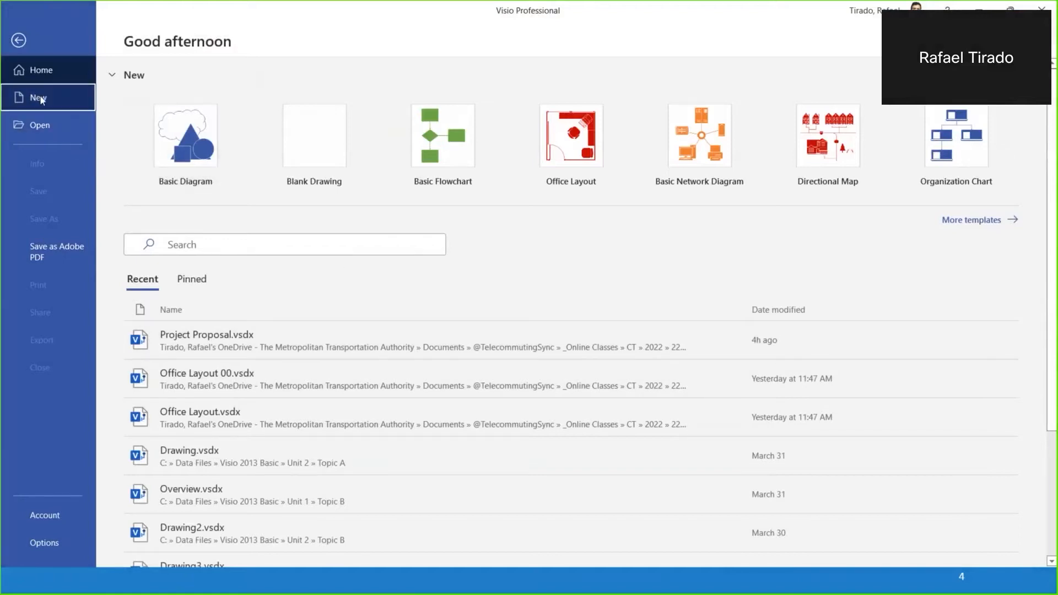
scroll(589, 421, "down", 3)
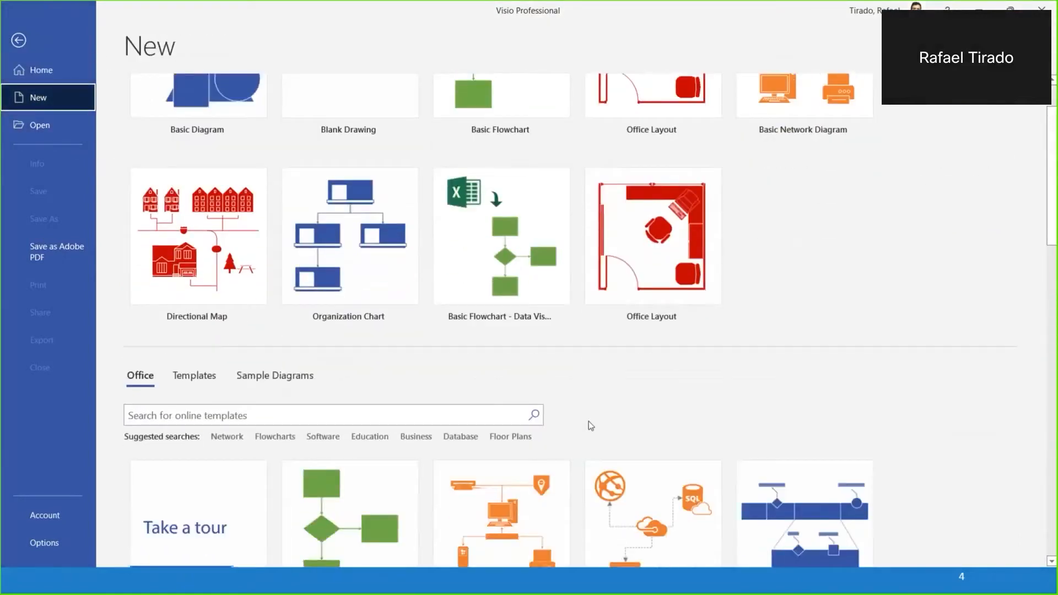
scroll(697, 338, "up", 3)
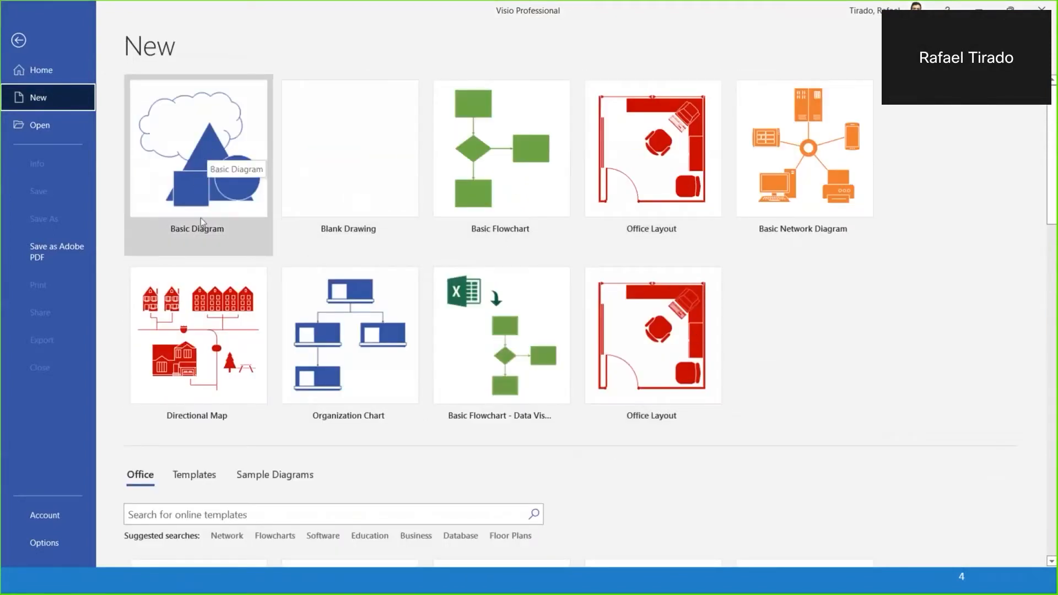
left_click(205, 173)
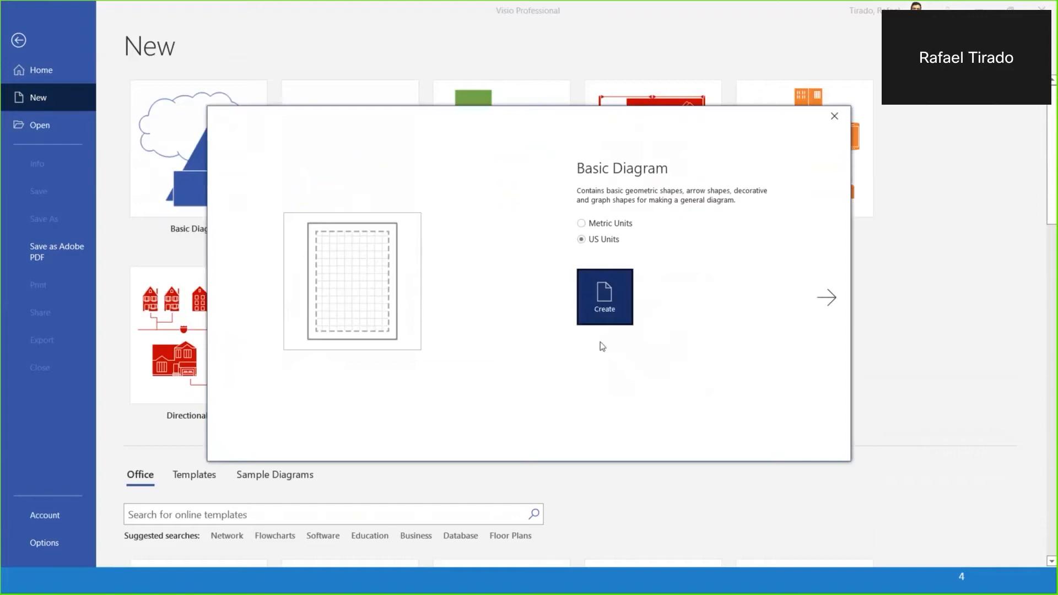
left_click(609, 298)
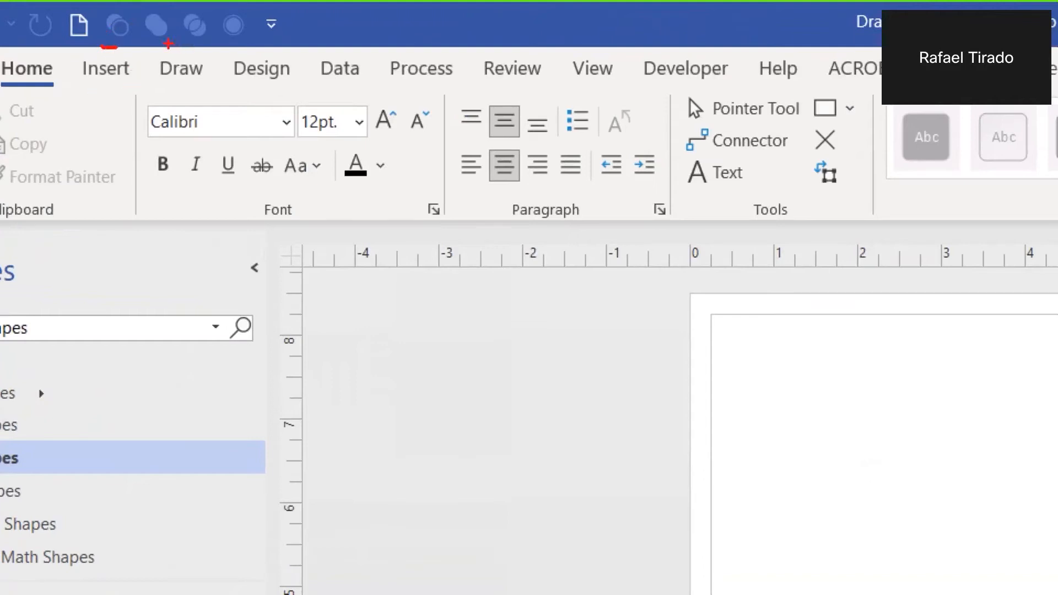
left_click_drag(193, 50, 210, 47)
mouse_move(486, 44)
left_mouse_down()
mouse_move(475, 58)
mouse_move(487, 84)
mouse_move(558, 62)
mouse_move(502, 39)
left_mouse_up()
mouse_move(394, 44)
left_mouse_down()
mouse_move(379, 51)
mouse_move(381, 83)
mouse_move(469, 69)
mouse_move(460, 47)
left_mouse_up()
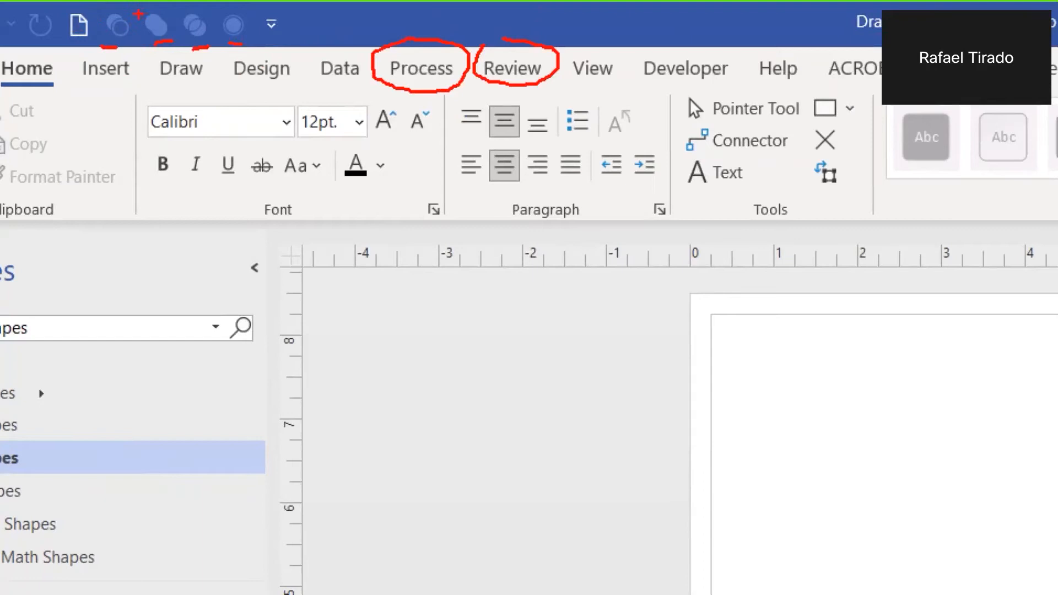
mouse_move(116, 82)
left_mouse_down()
mouse_move(215, 95)
mouse_move(350, 87)
left_mouse_up()
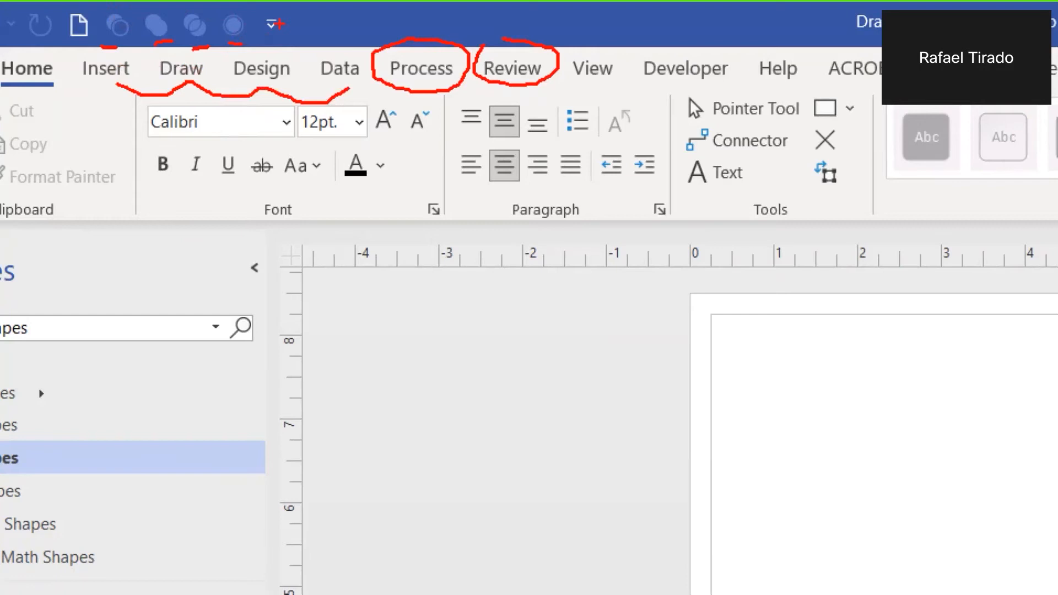
key("Escape")
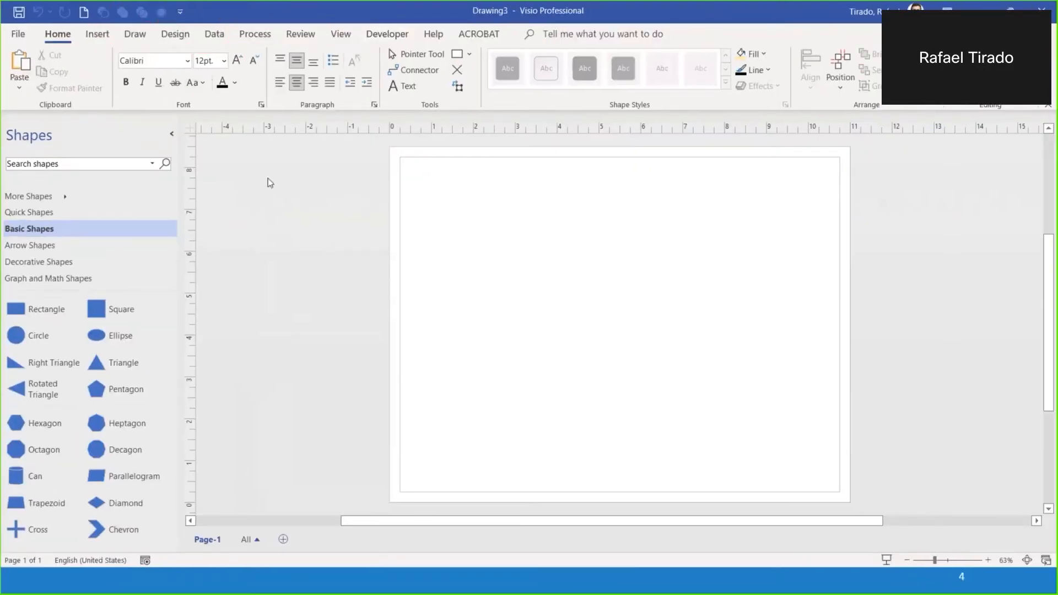
Place a Square shape in the upper middle of the page and duplicate it three times
left_click_drag(114, 310, 587, 254)
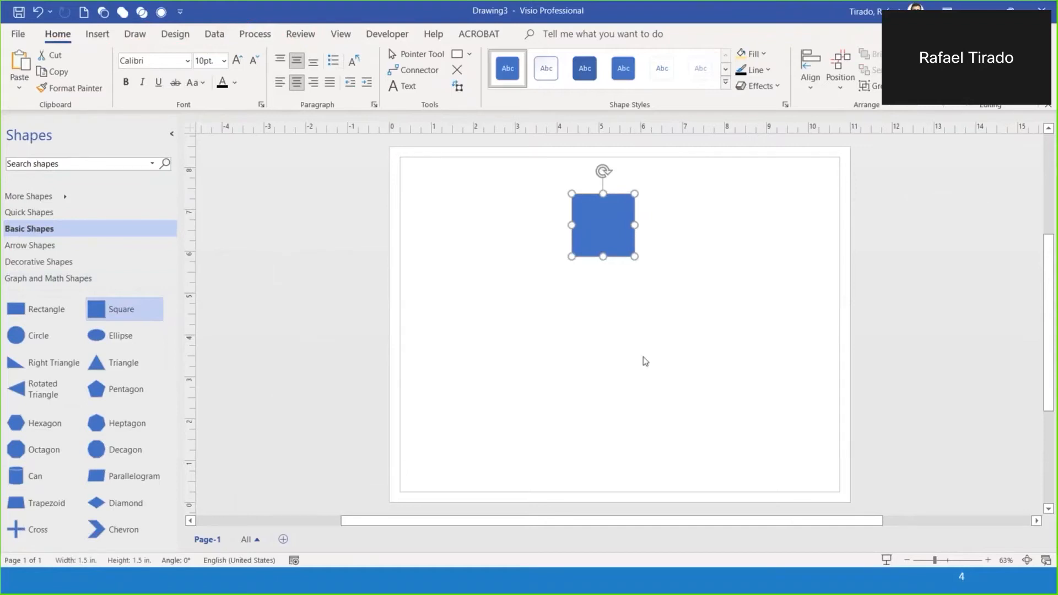
key("ctrl+d")
key("ctrl+d")
key("ctrl+d")
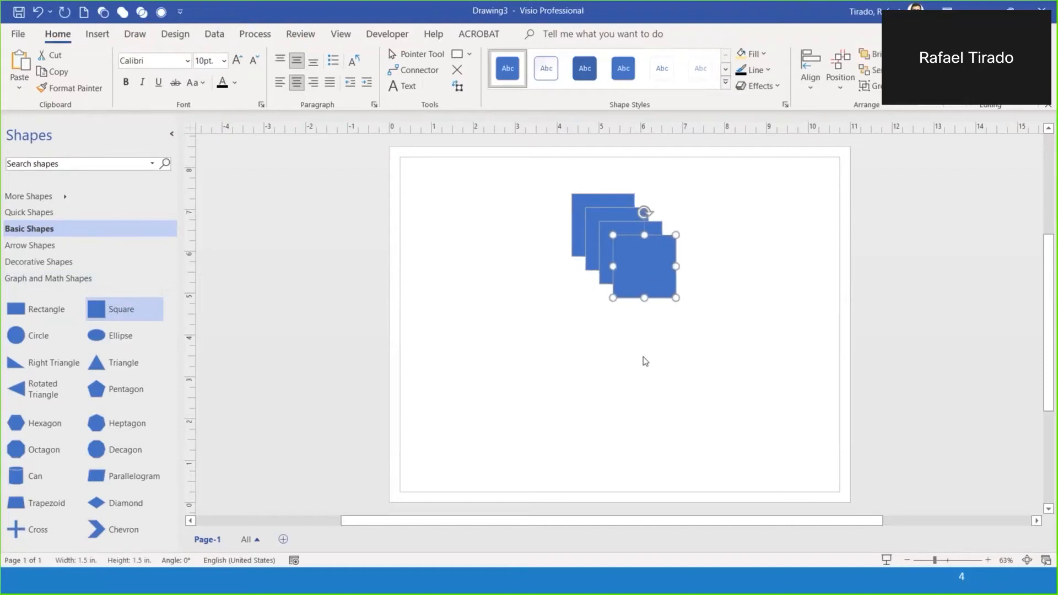
left_click(643, 357)
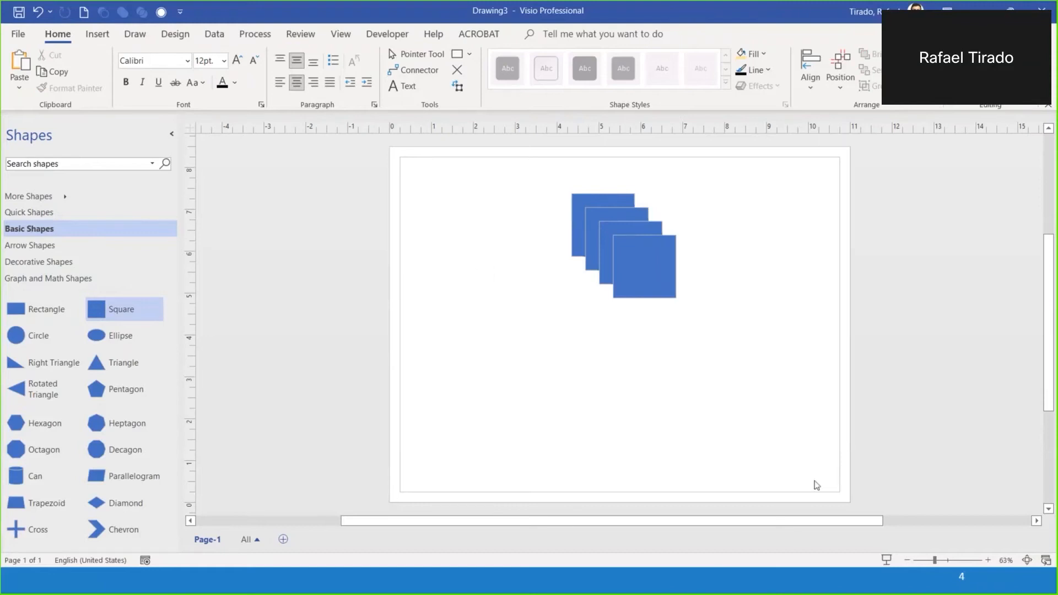
Rotate the frontmost square to -45°
left_click(650, 266)
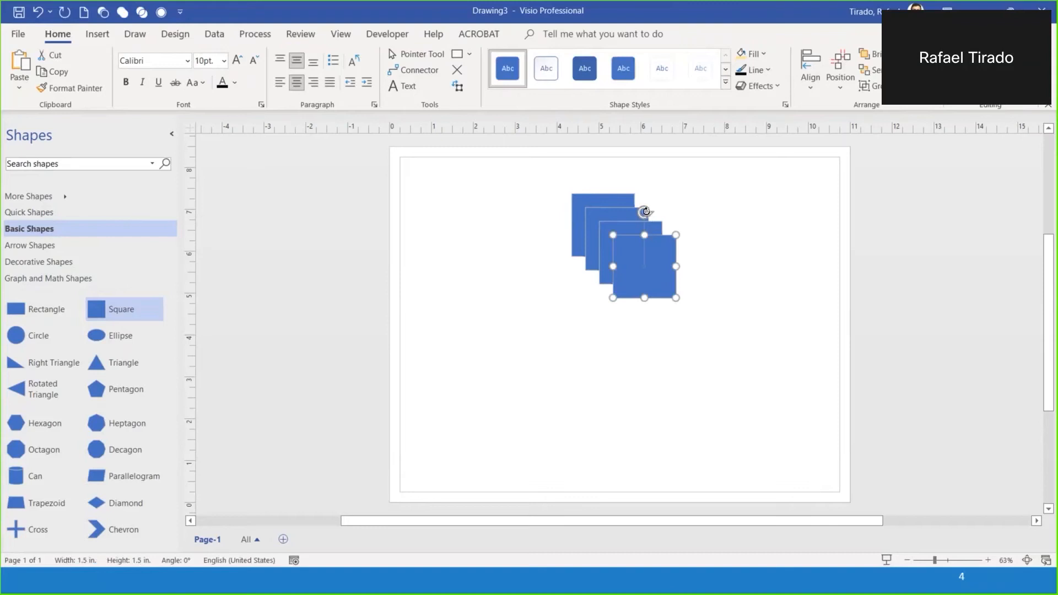
left_click_drag(645, 211, 682, 230)
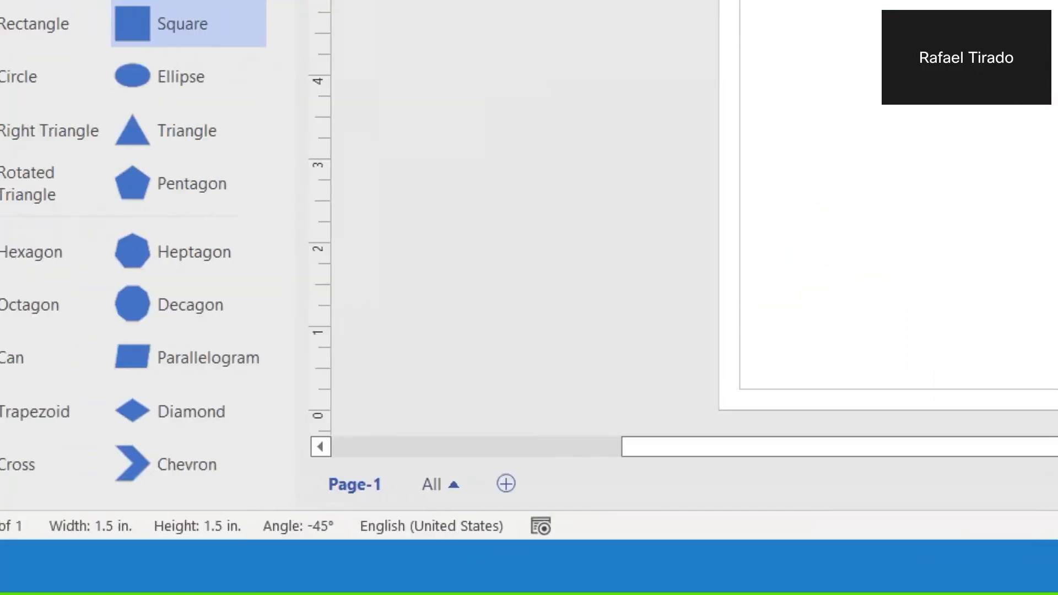
mouse_move(373, 491)
left_mouse_down()
mouse_move(302, 507)
mouse_move(359, 572)
mouse_move(441, 534)
mouse_move(391, 493)
mouse_move(364, 495)
left_mouse_up()
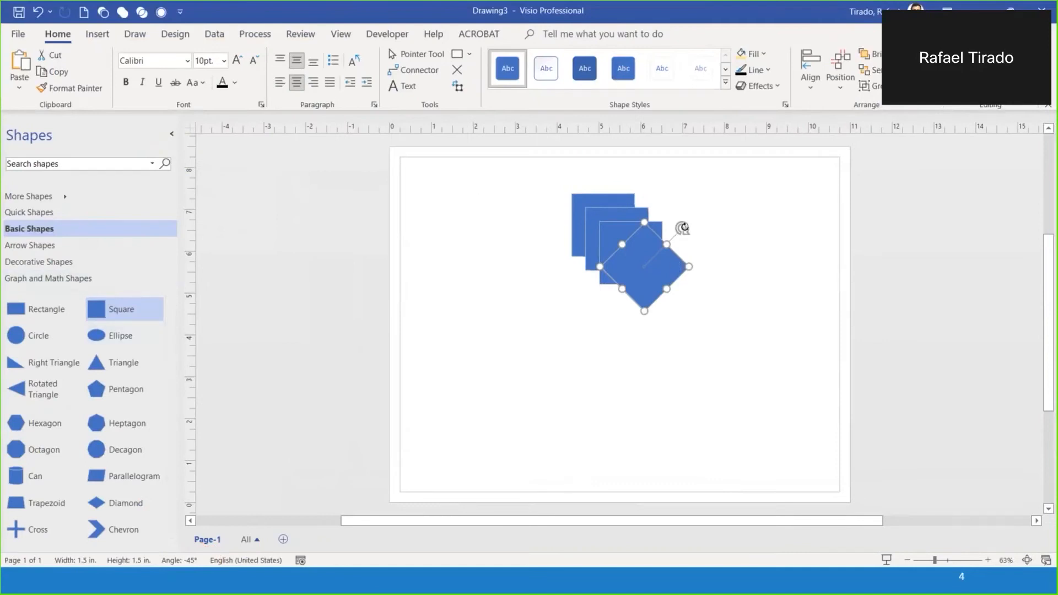
Show the Size & Position window for the rotated frontmost square and expand it
mouse_move(683, 228)
left_mouse_down()
mouse_move(690, 241)
mouse_move(681, 226)
left_mouse_up()
left_click(341, 36)
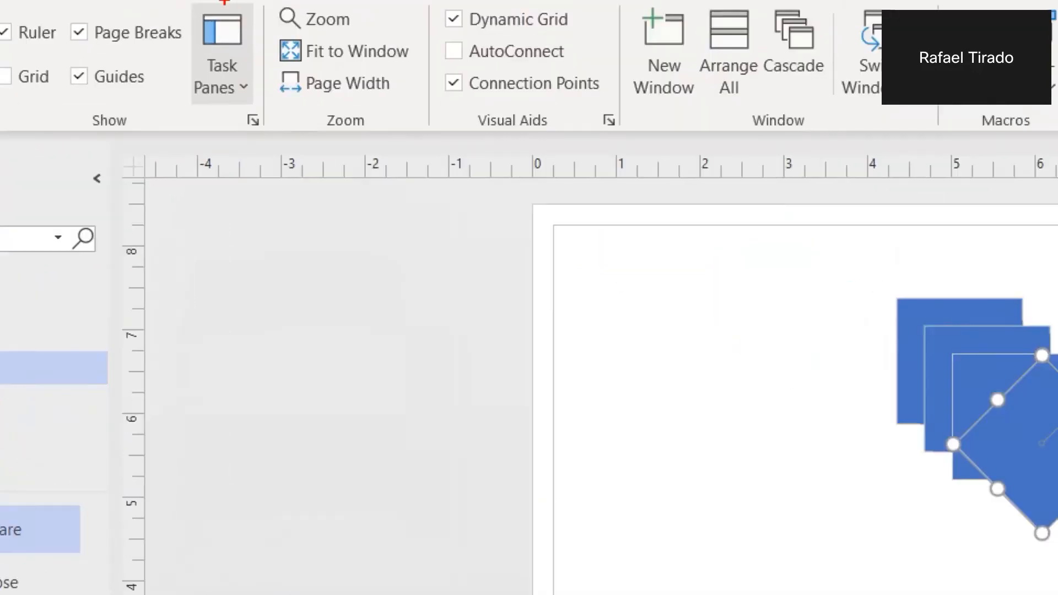
mouse_move(224, 3)
left_mouse_down()
mouse_move(165, 71)
mouse_move(246, 122)
mouse_move(270, 33)
mouse_move(220, 1)
left_mouse_up()
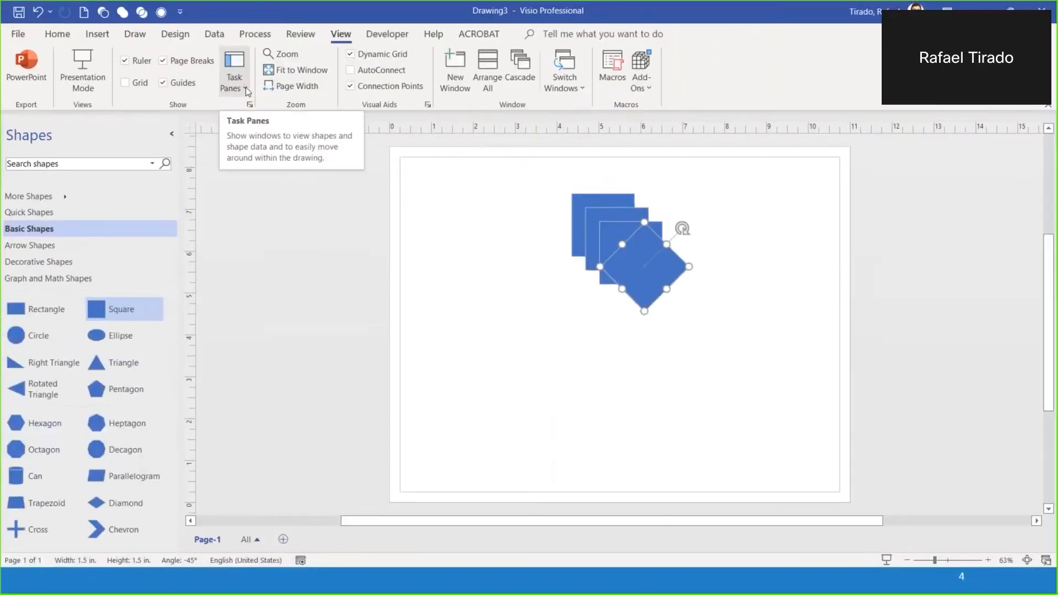
left_click(243, 86)
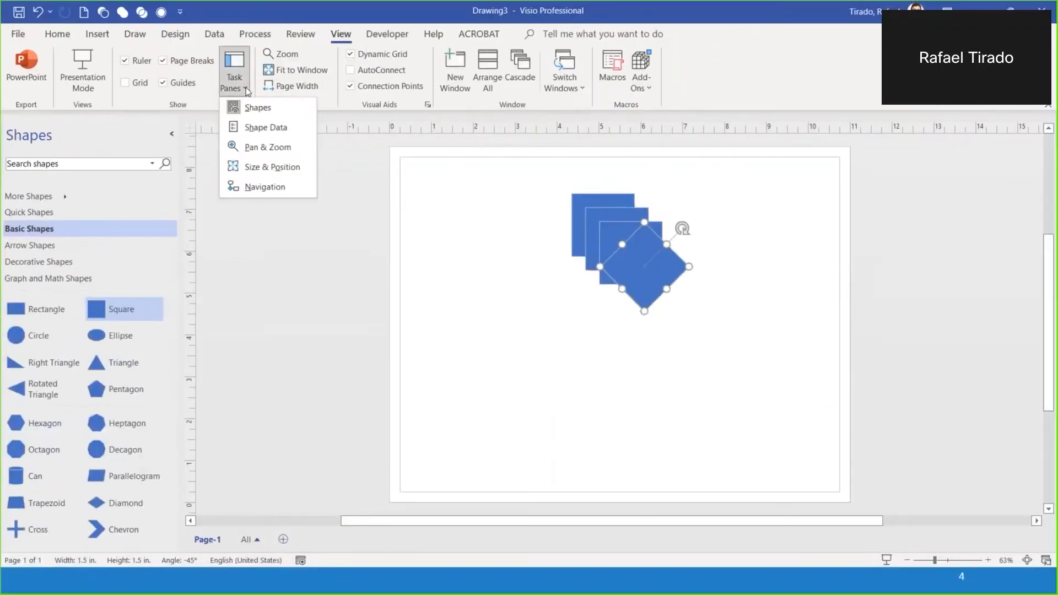
left_click(269, 168)
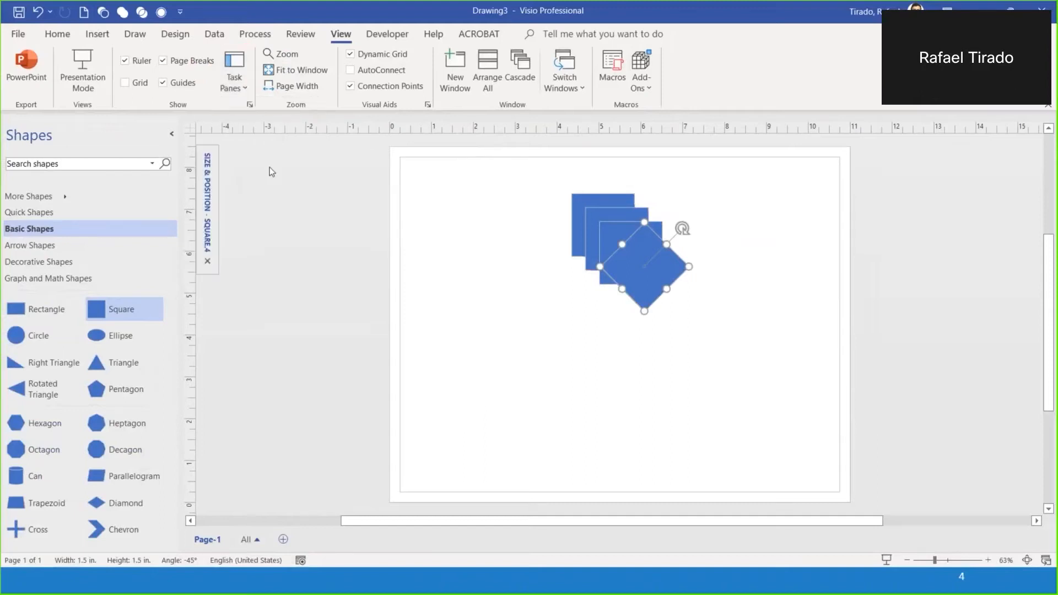
left_click(205, 182)
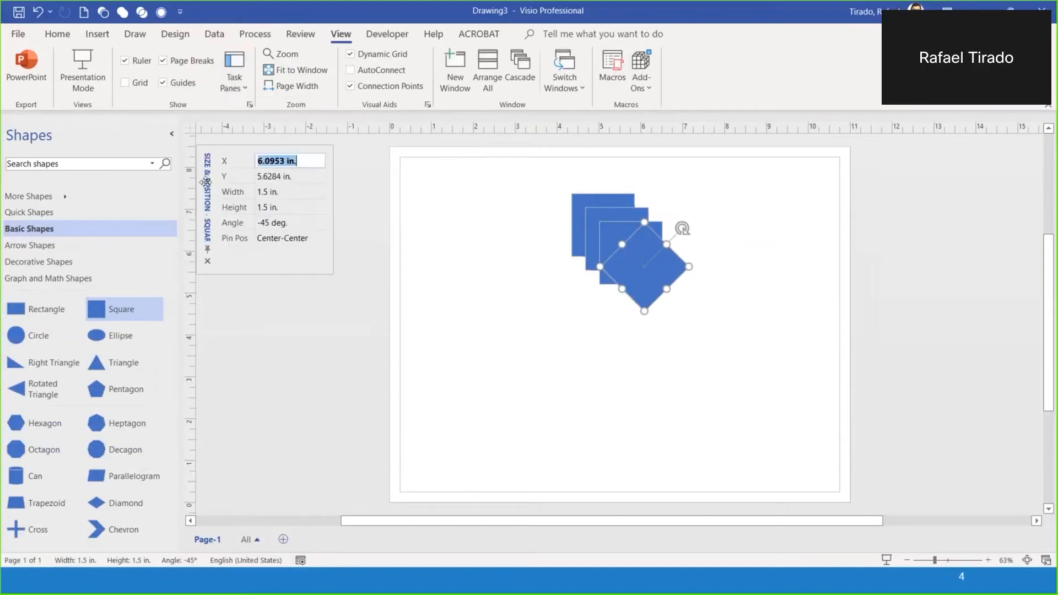
Set the frontmost square's angle to 45 deg
left_click(226, 224)
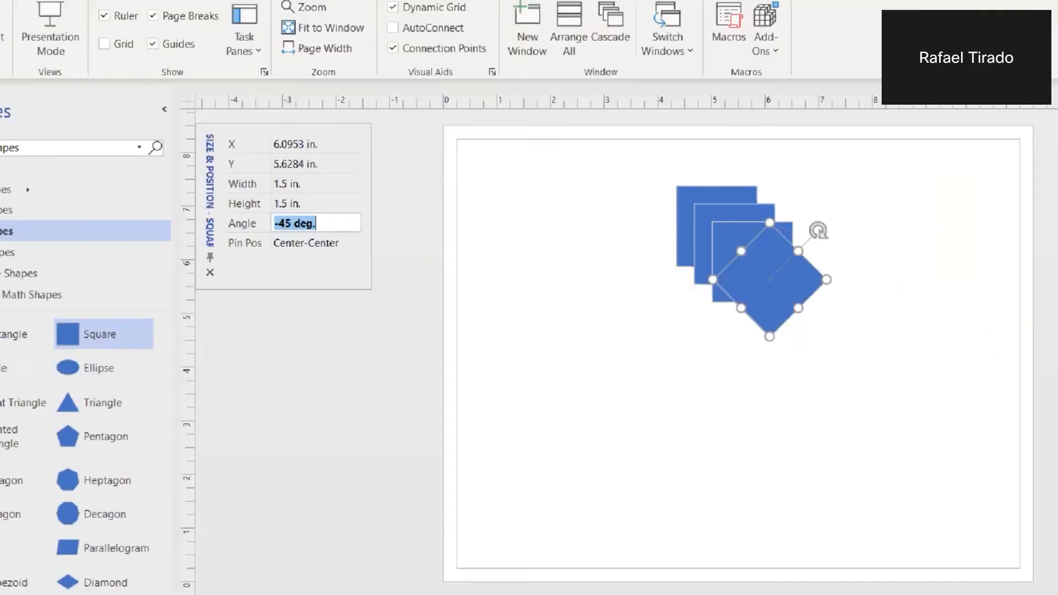
left_click(168, 218)
left_click(231, 226)
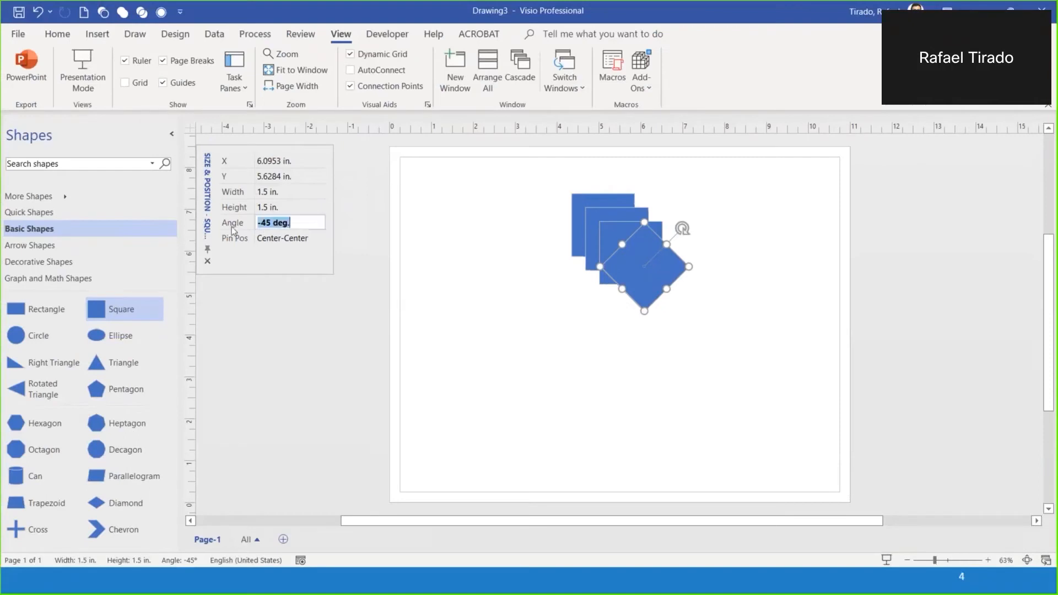
type("45")
key("Return")
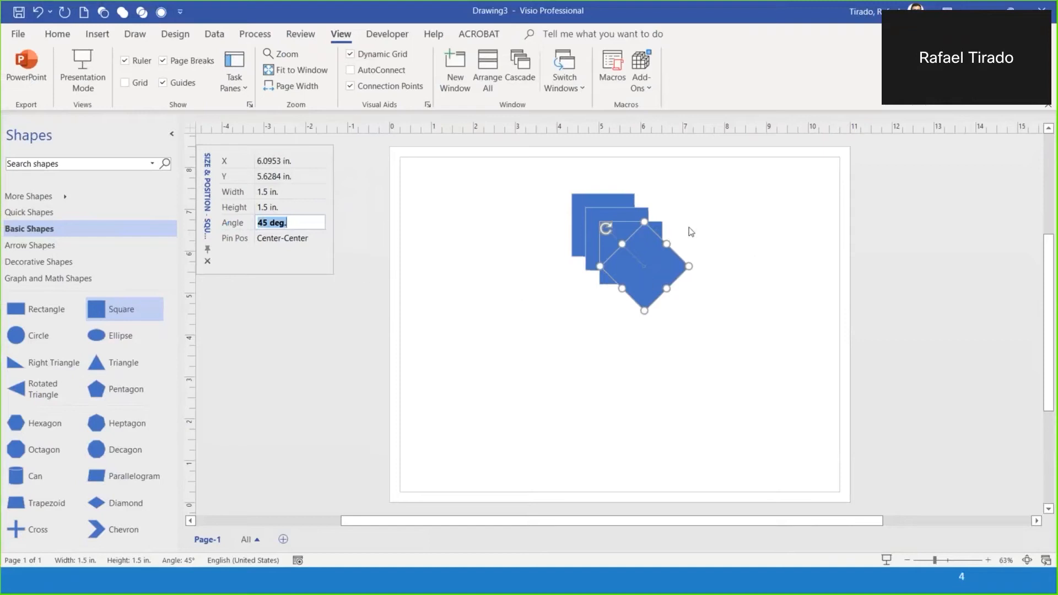
Rotate the square directly behind the frontmost one to an angle of 22.5 deg
left_click(619, 230)
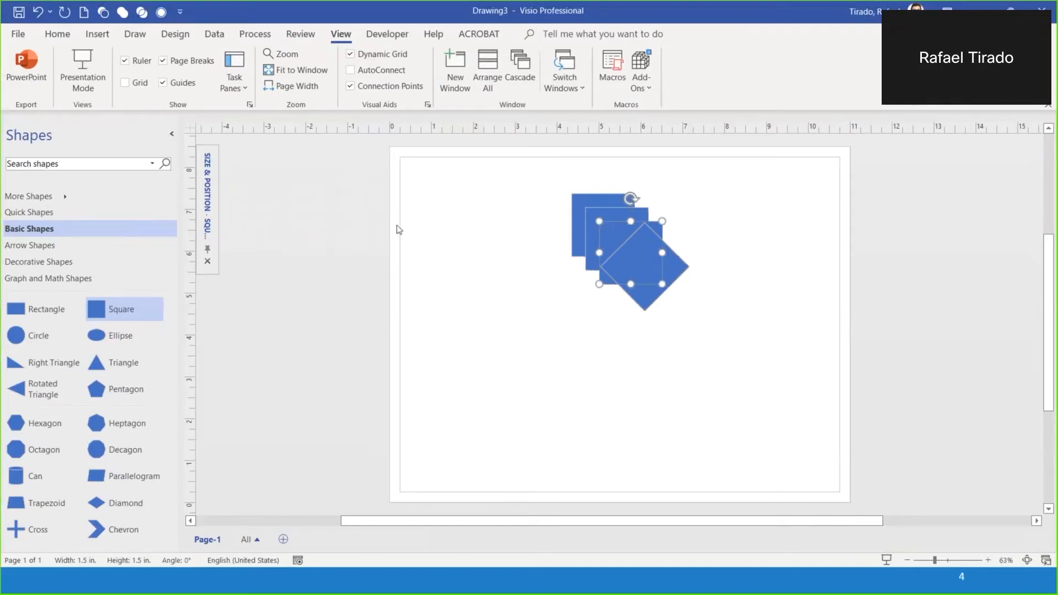
mouse_move(205, 220)
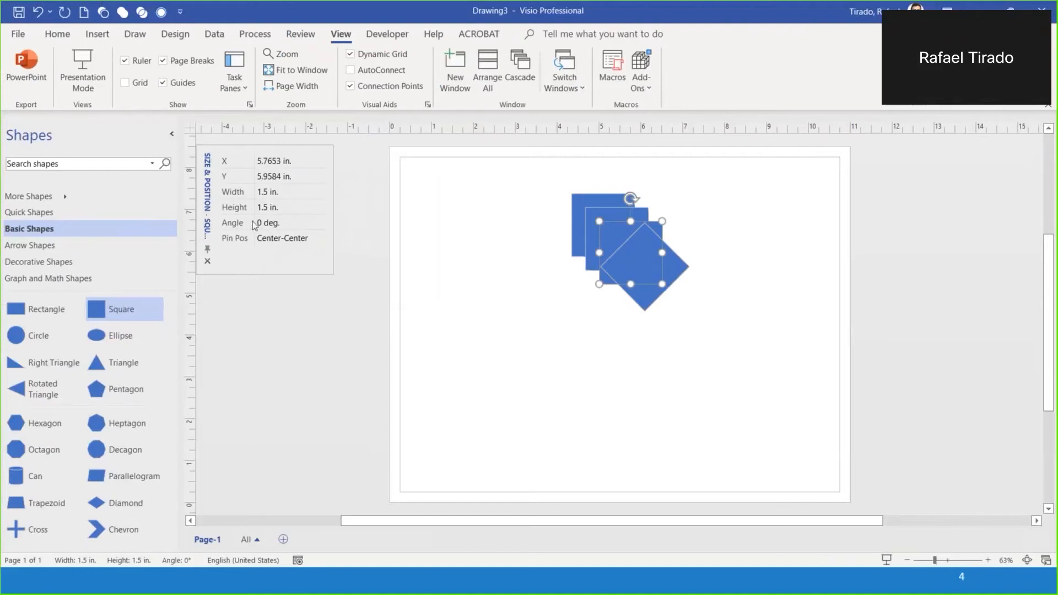
left_click(289, 223)
type("22.5")
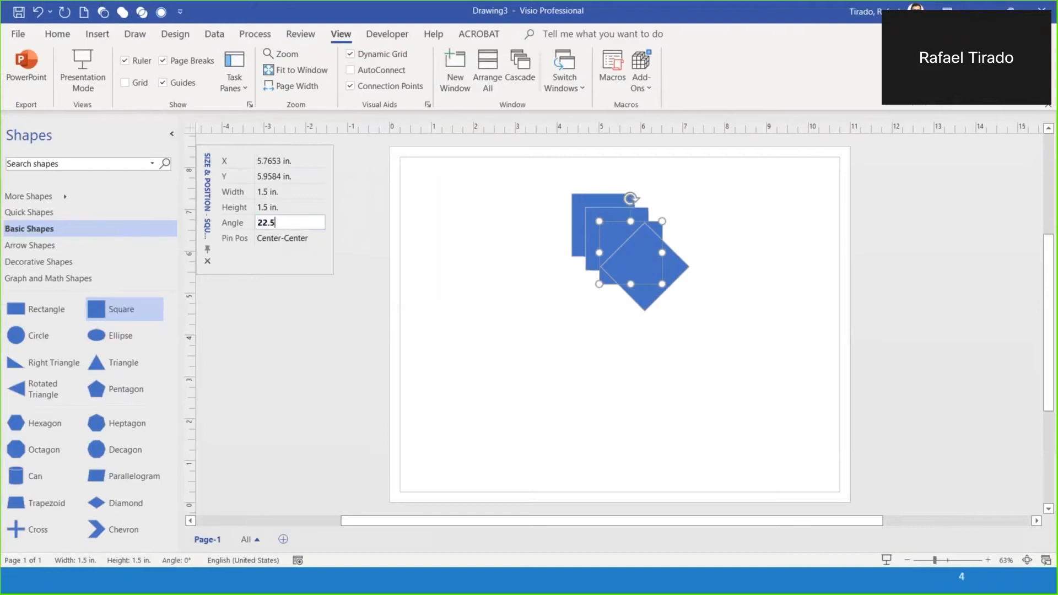
key("Return")
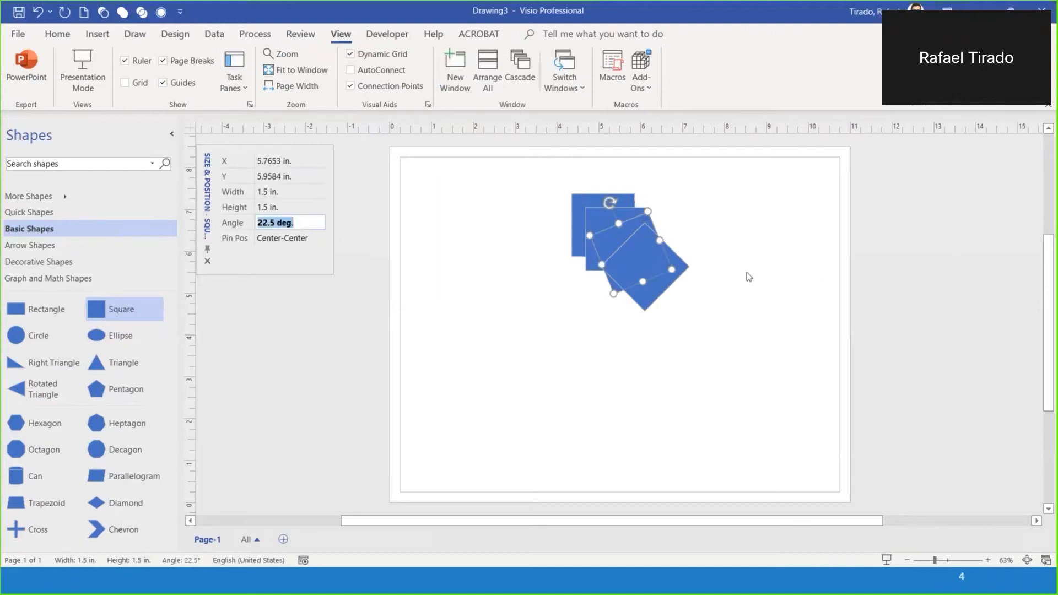
Rotate the second square from the back to an angle of -22.5 deg and deselect it
left_click(601, 219)
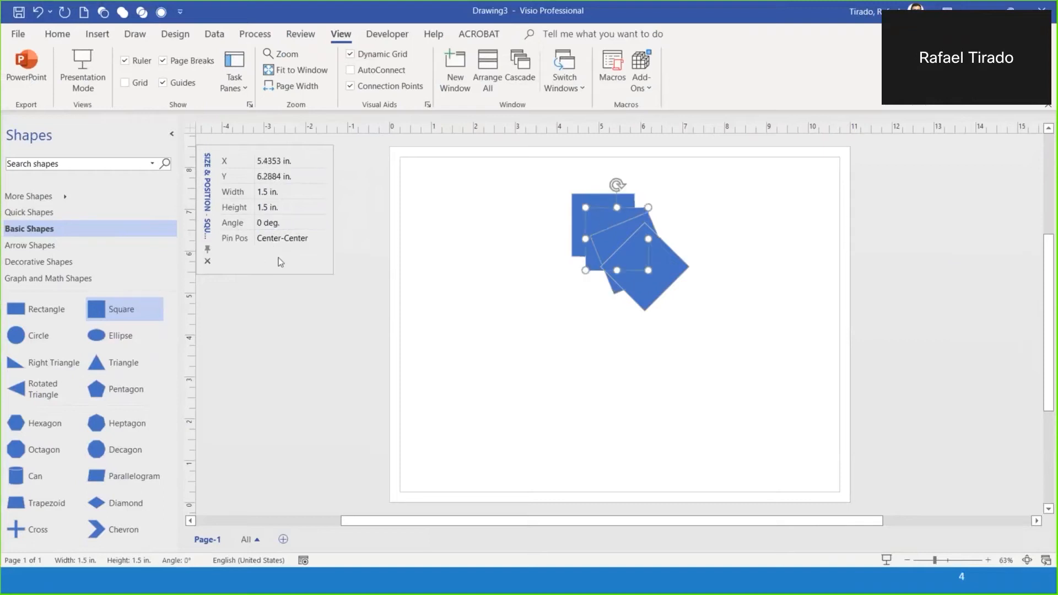
left_click(236, 224)
type("-22.5")
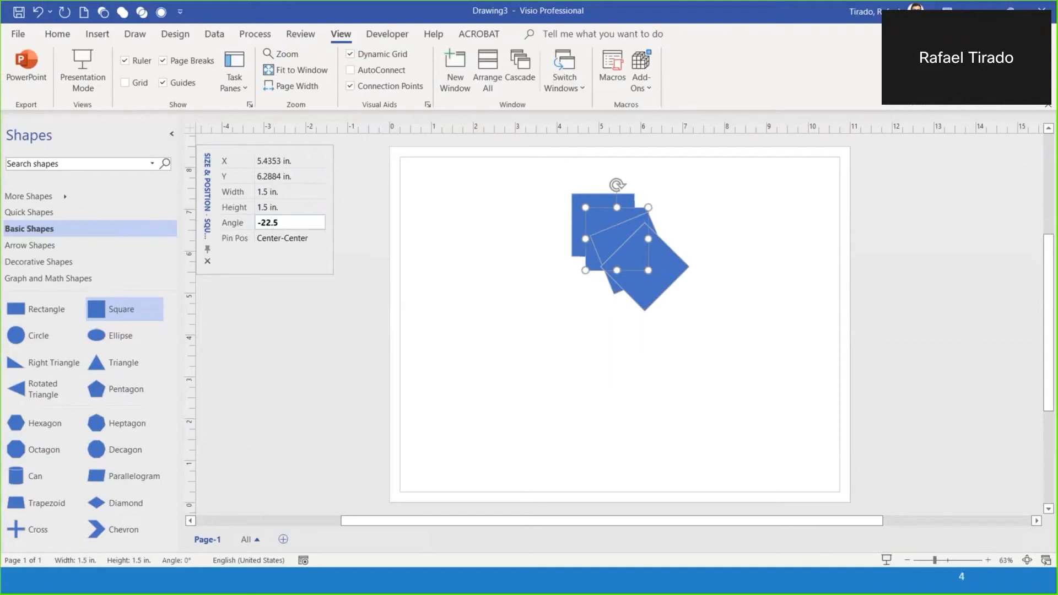
key("Return")
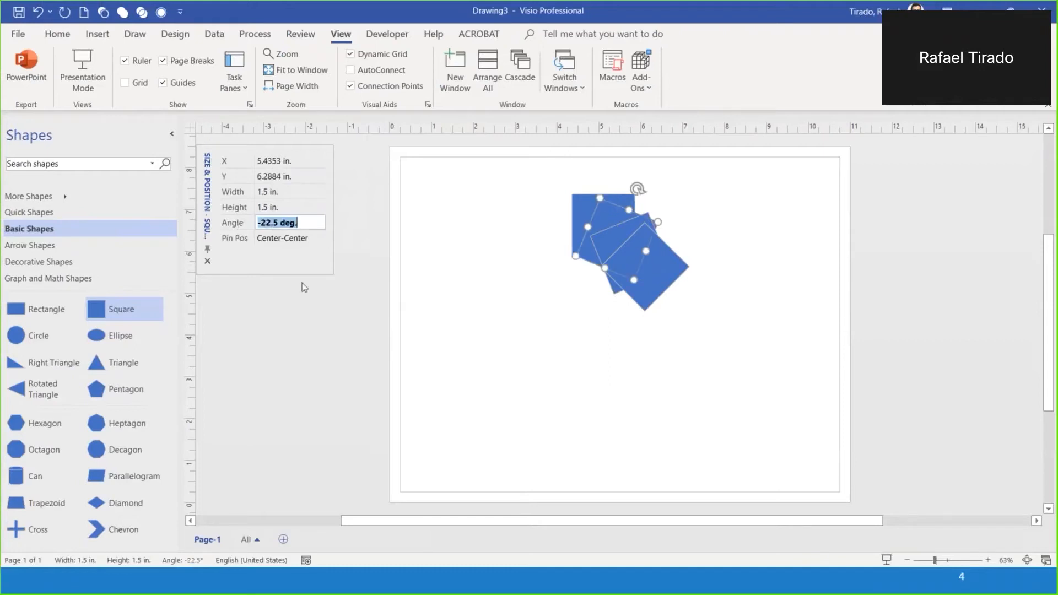
left_click(585, 358)
Select all four squares together with a selection area and clear the selection
left_click_drag(538, 171, 725, 338)
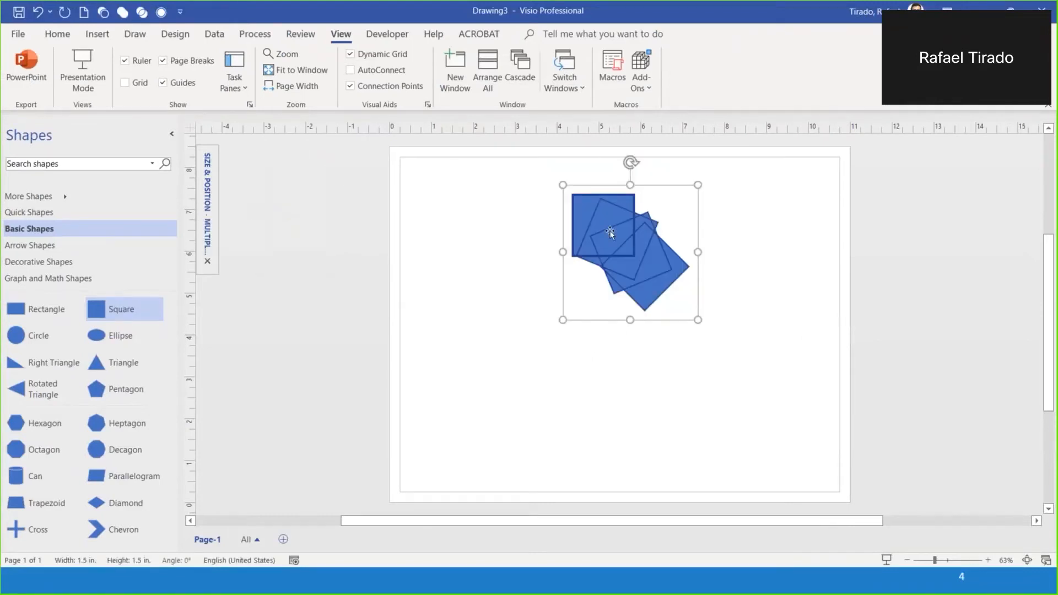
left_click(550, 188)
left_click_drag(547, 174, 719, 330)
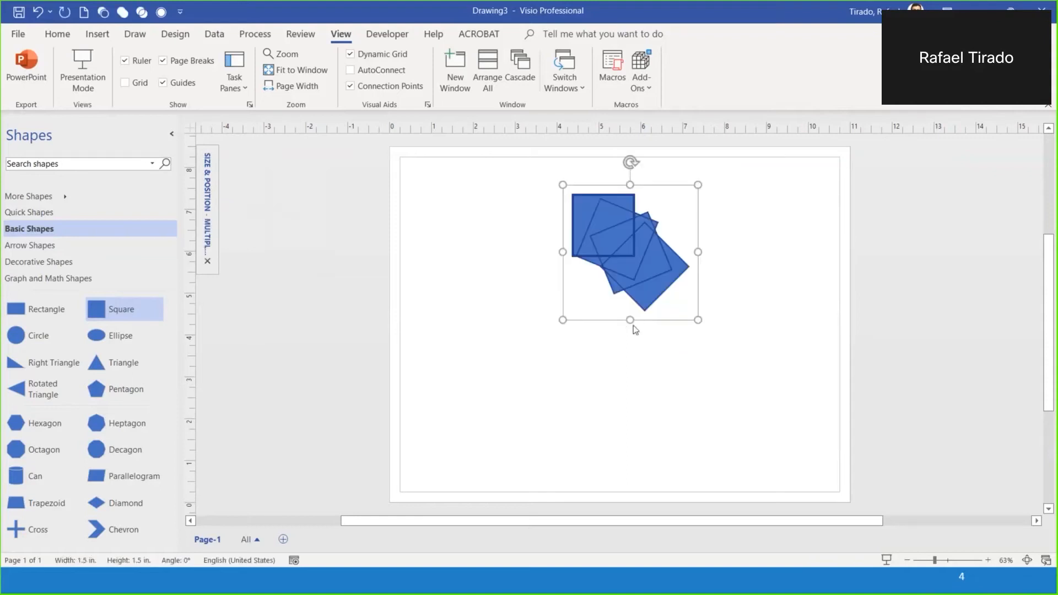
left_click(564, 373)
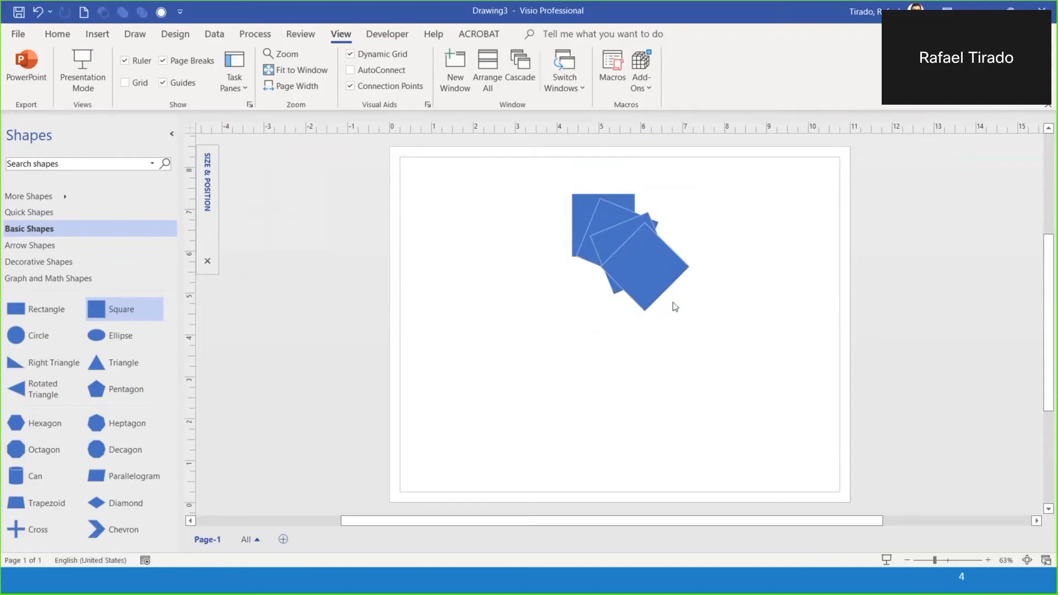
Add the squares to the selection one by one, starting with the frontmost, and clear the selection
left_click(653, 278)
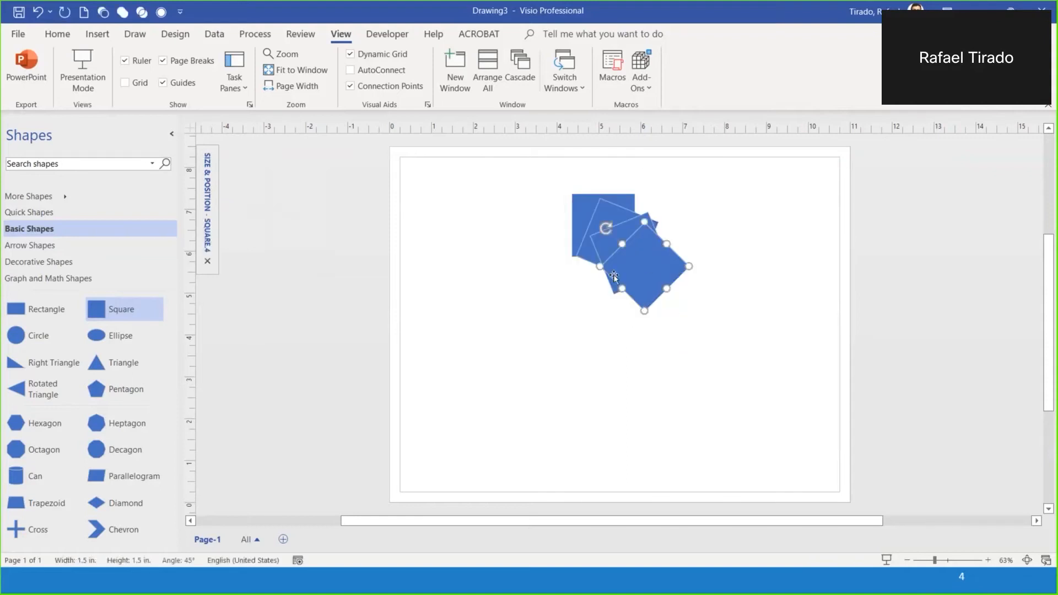
left_click(604, 243, "ctrl")
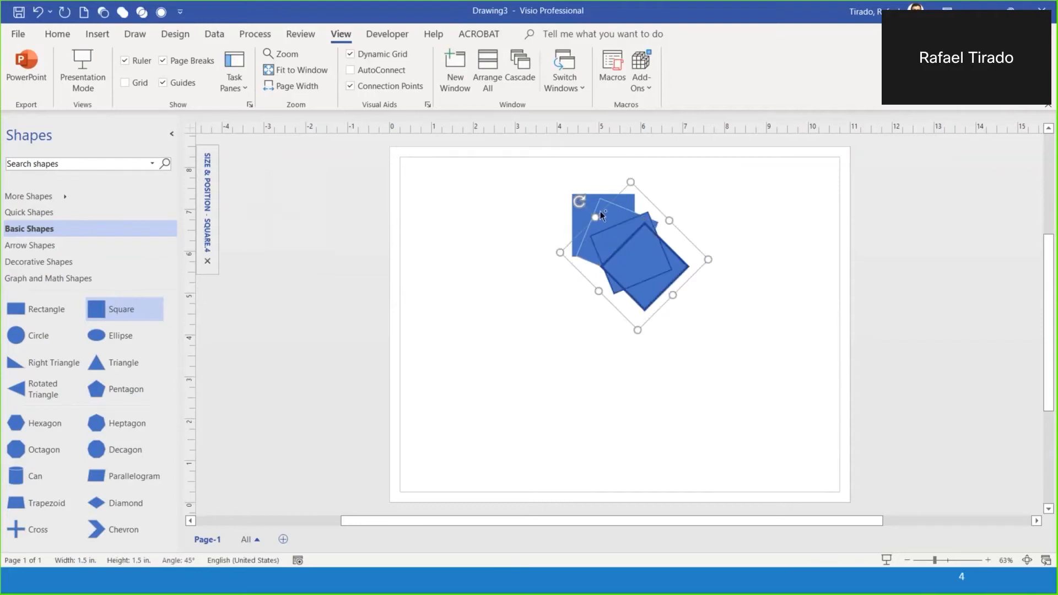
left_click(576, 218, "ctrl")
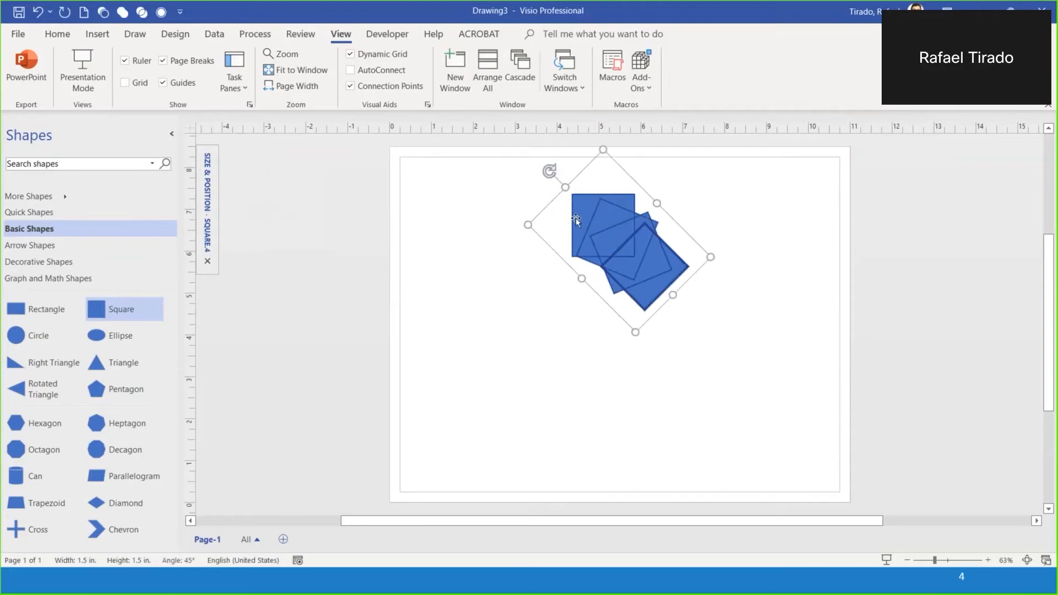
left_click(753, 236)
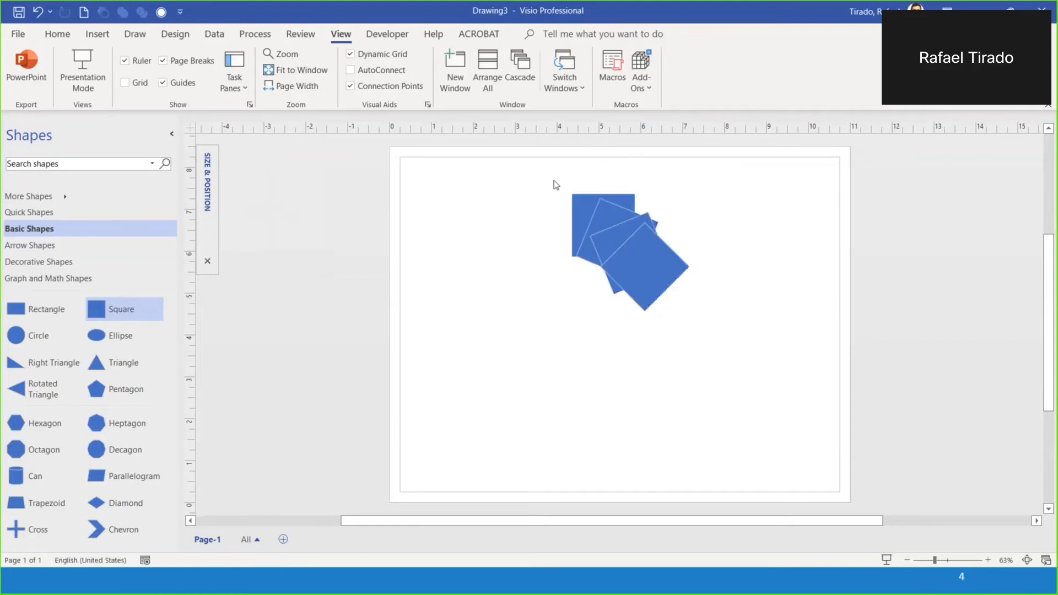
Stack all four squares on a common center point using Align Center and Align Middle
left_click_drag(547, 171, 720, 349)
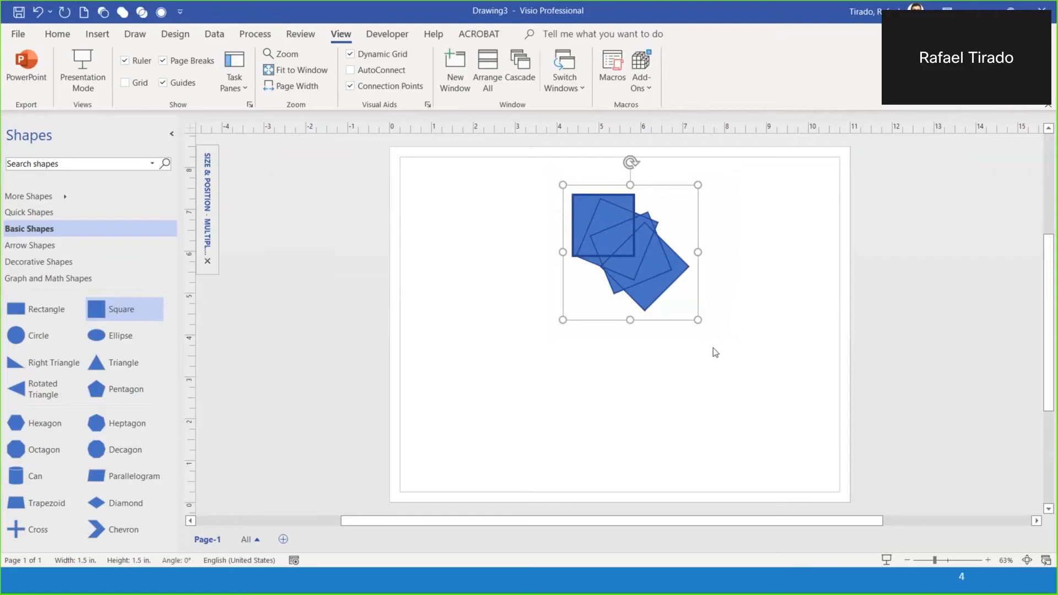
left_click(55, 37)
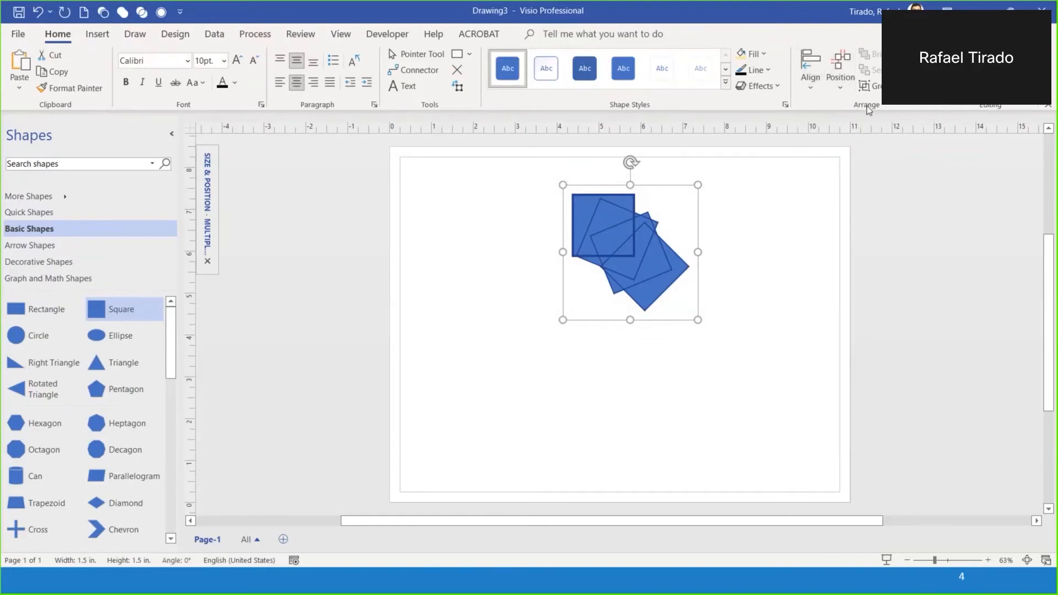
left_click(815, 88)
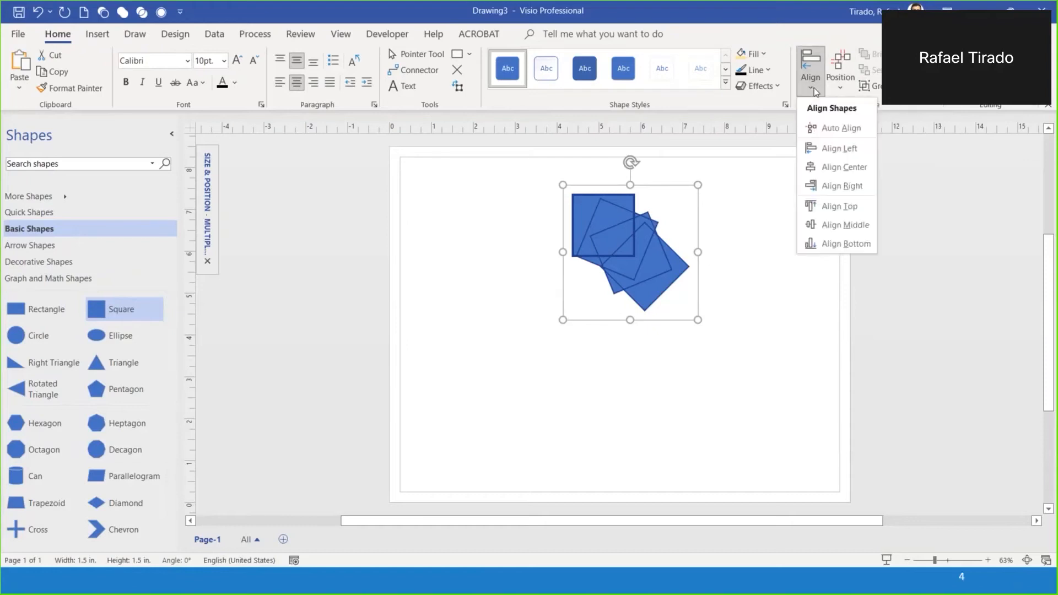
left_click(825, 168)
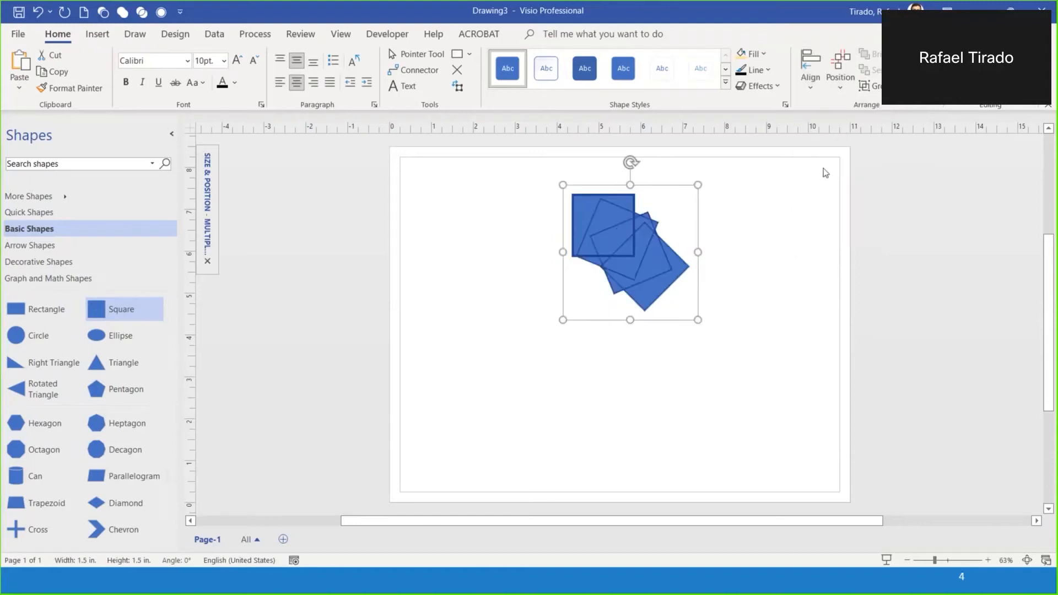
left_click(811, 72)
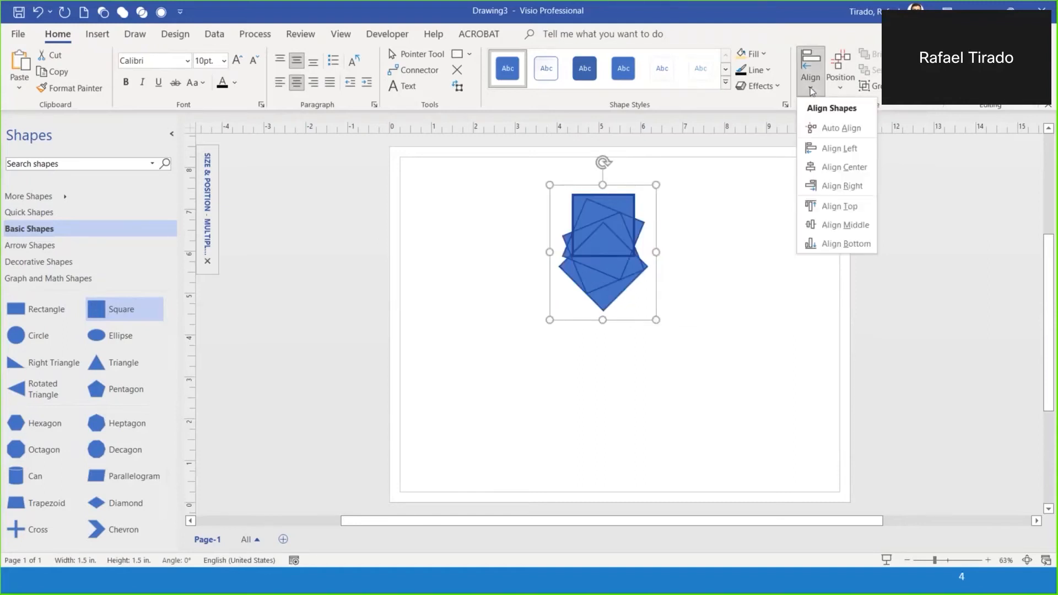
left_click(844, 228)
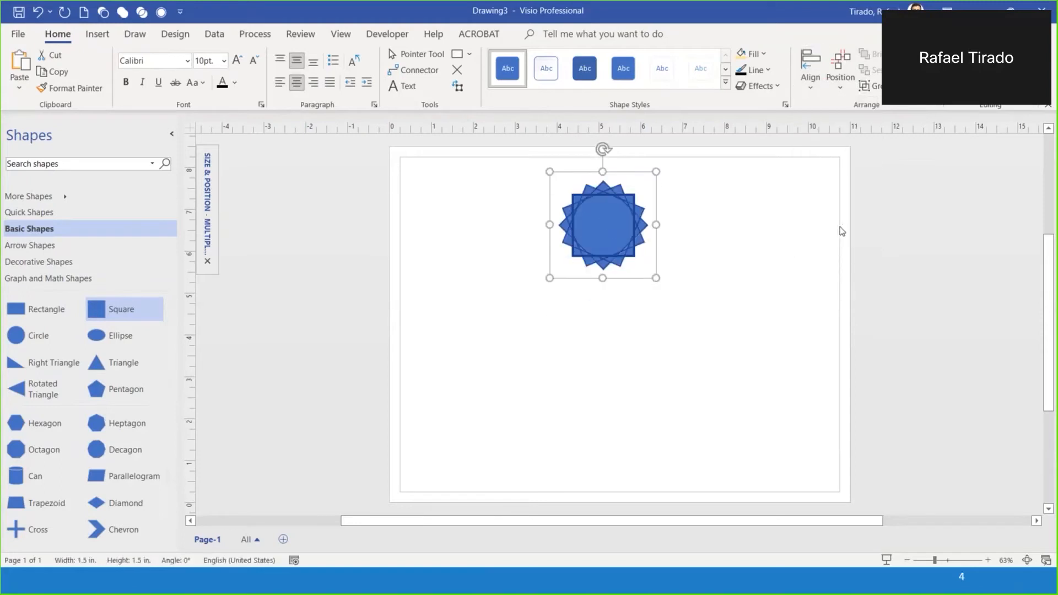
left_click(727, 287)
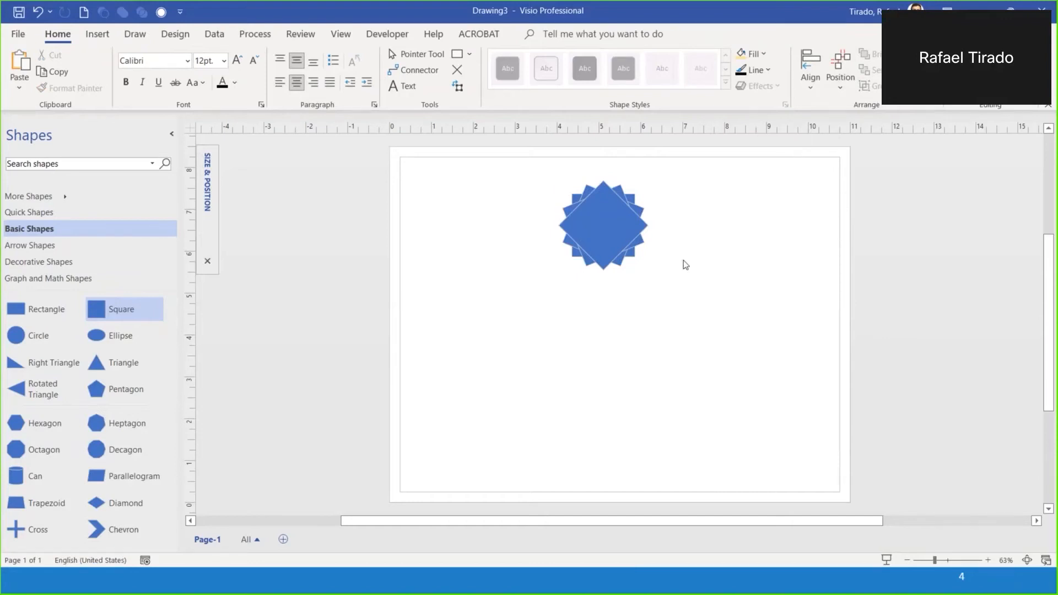
Merge the four stacked squares into a single starburst shape with the Union operation
left_click_drag(543, 173, 678, 283)
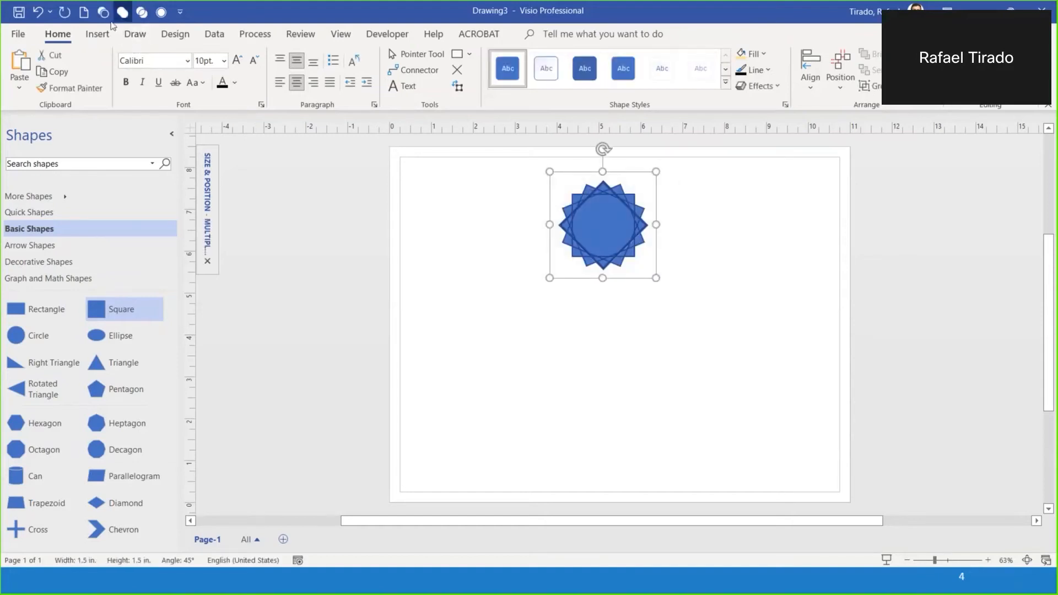
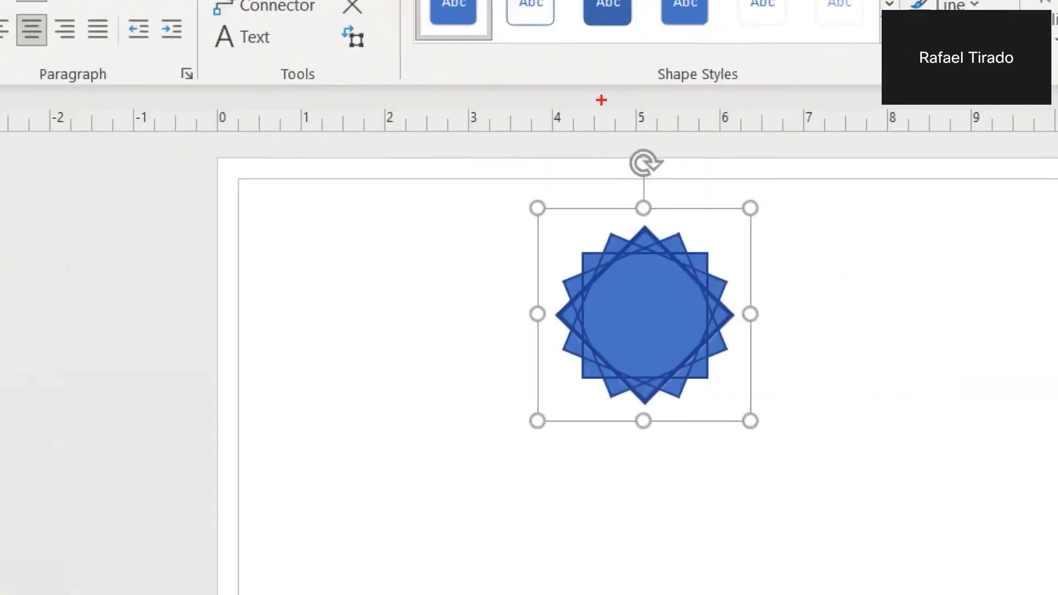
mouse_move(649, 226)
left_mouse_down()
mouse_move(672, 221)
mouse_move(711, 274)
mouse_move(731, 281)
mouse_move(723, 294)
mouse_move(737, 319)
mouse_move(710, 381)
mouse_move(689, 382)
mouse_move(677, 403)
mouse_move(650, 404)
left_mouse_up()
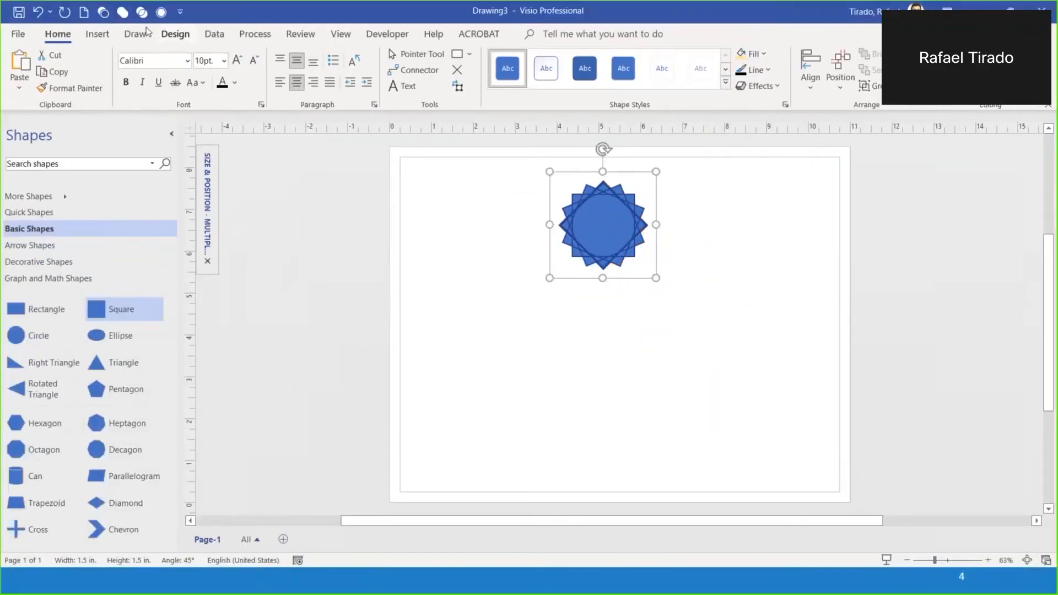
left_click(124, 13)
left_click(656, 321)
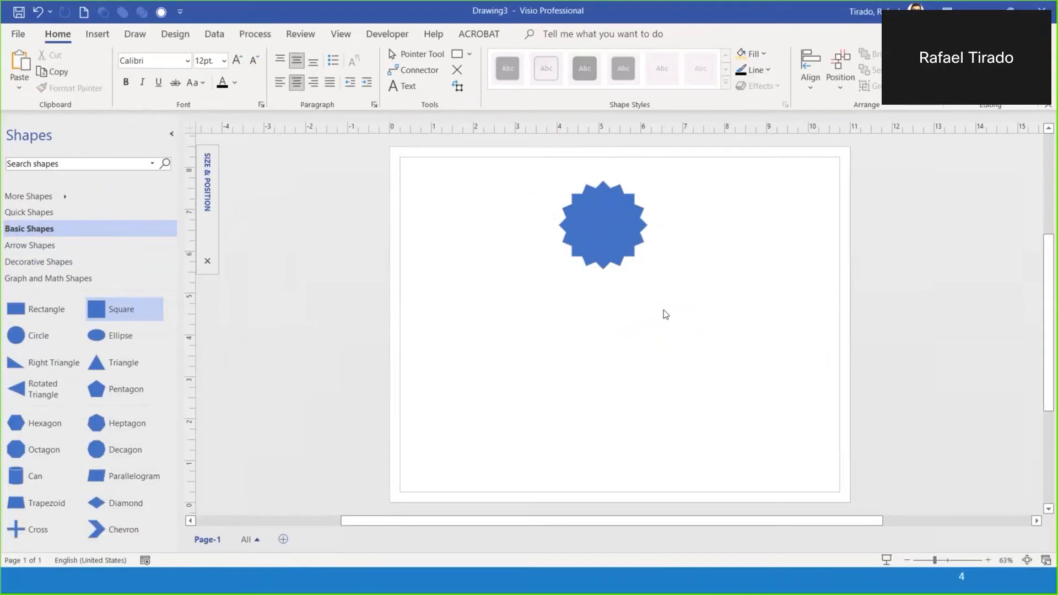
Select the starburst and open the full customization settings for the Quick Access Toolbar
left_click(609, 228)
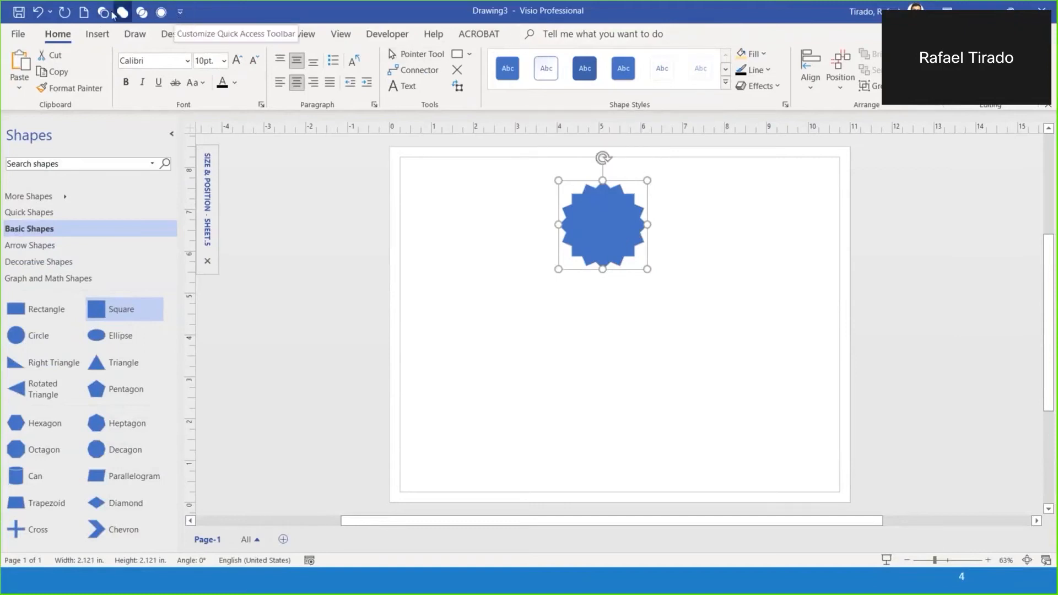
left_click(181, 13)
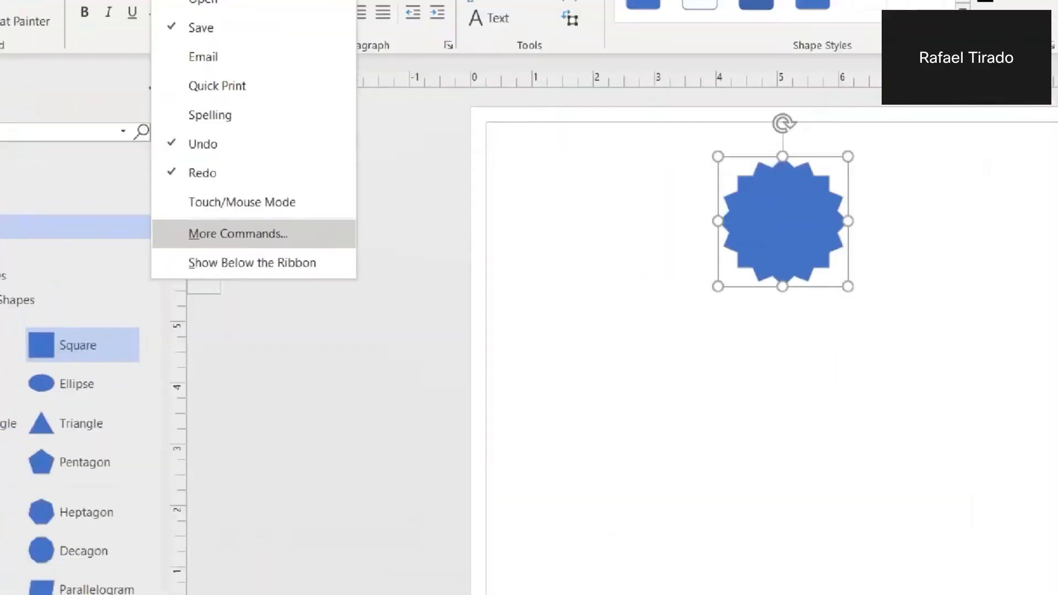
left_click_drag(161, 254, 170, 258)
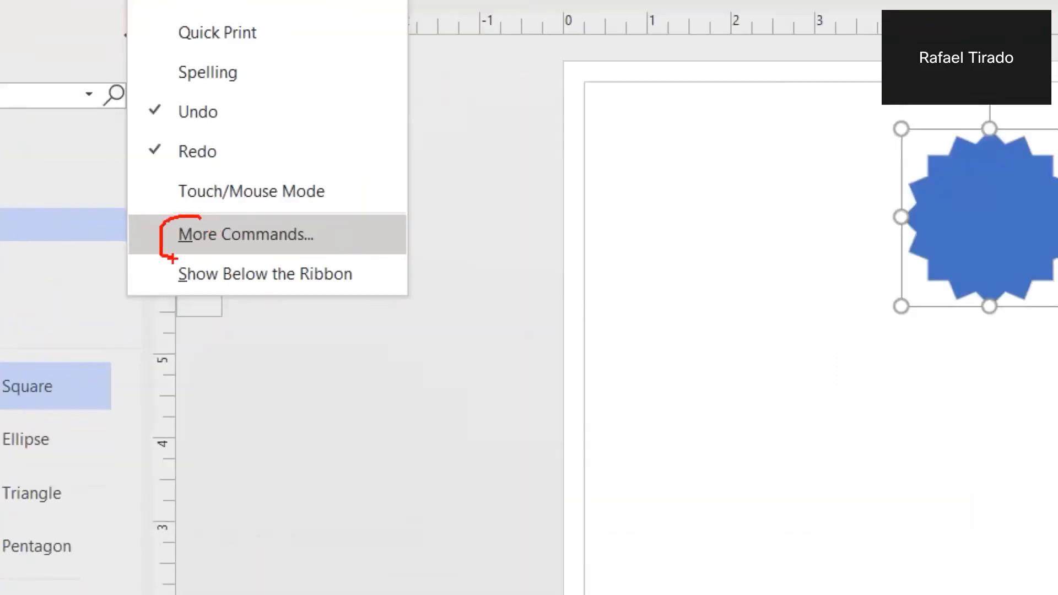
key("Escape")
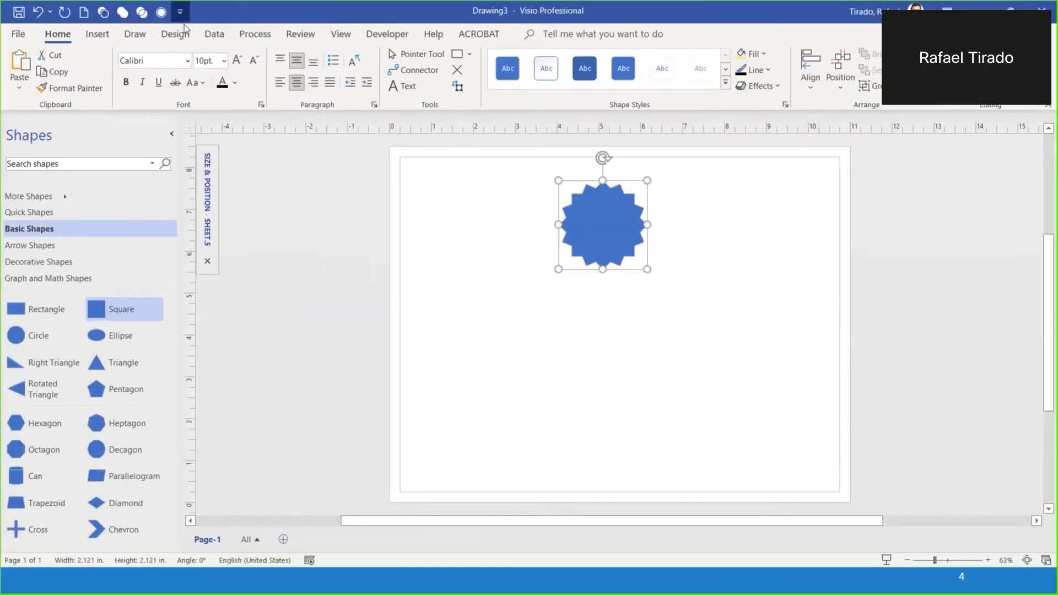
left_click(180, 12)
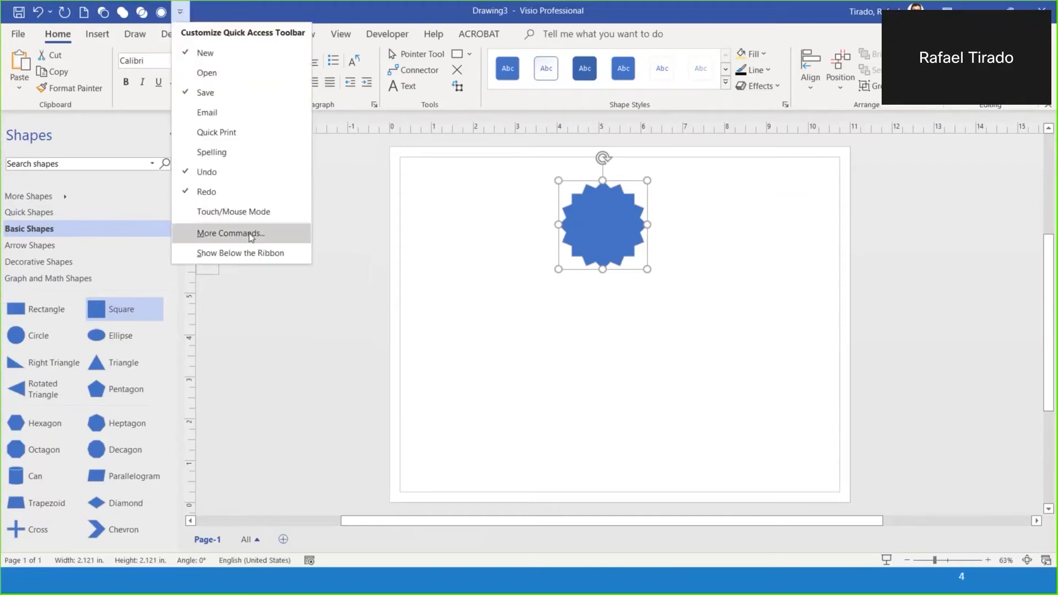
left_click(251, 234)
Examine the popular commands available for the Quick Access Toolbar, including Delete and Copy
scroll(426, 248, "down", 1)
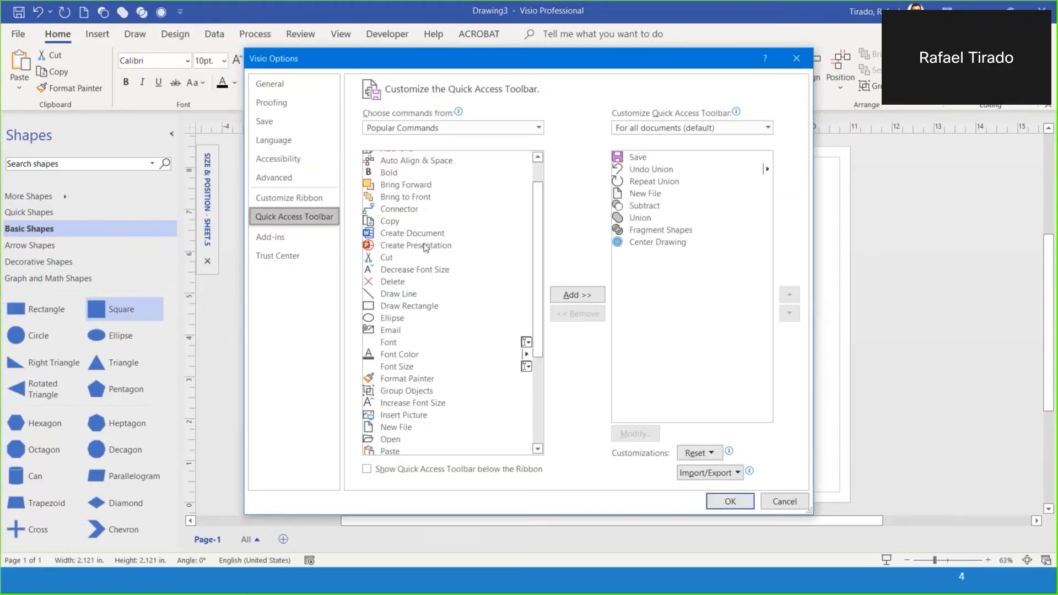
scroll(426, 248, "down", 5)
scroll(422, 263, "up", 6)
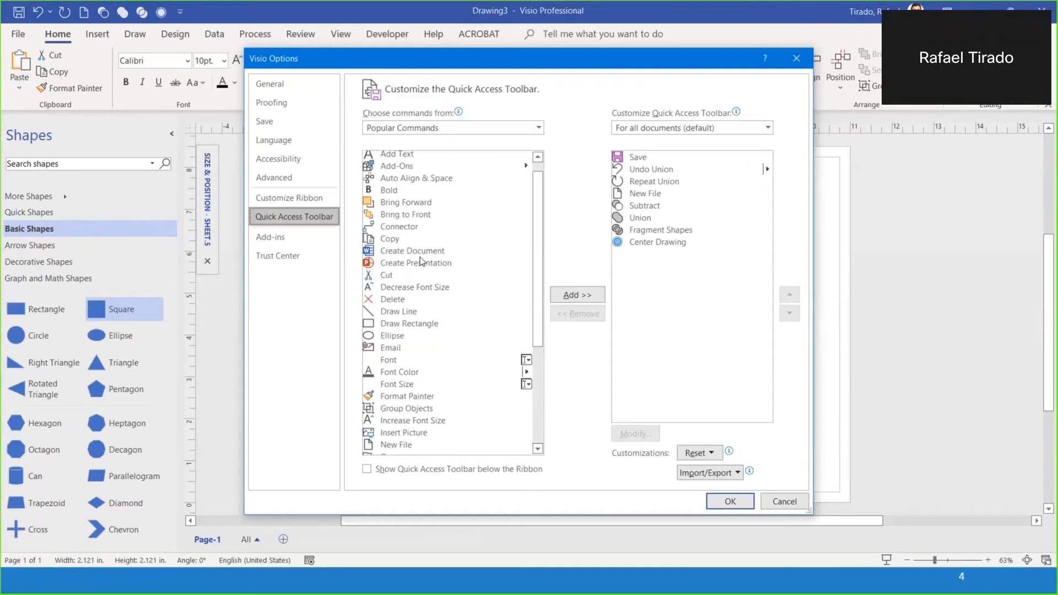
scroll(422, 262, "up", 1)
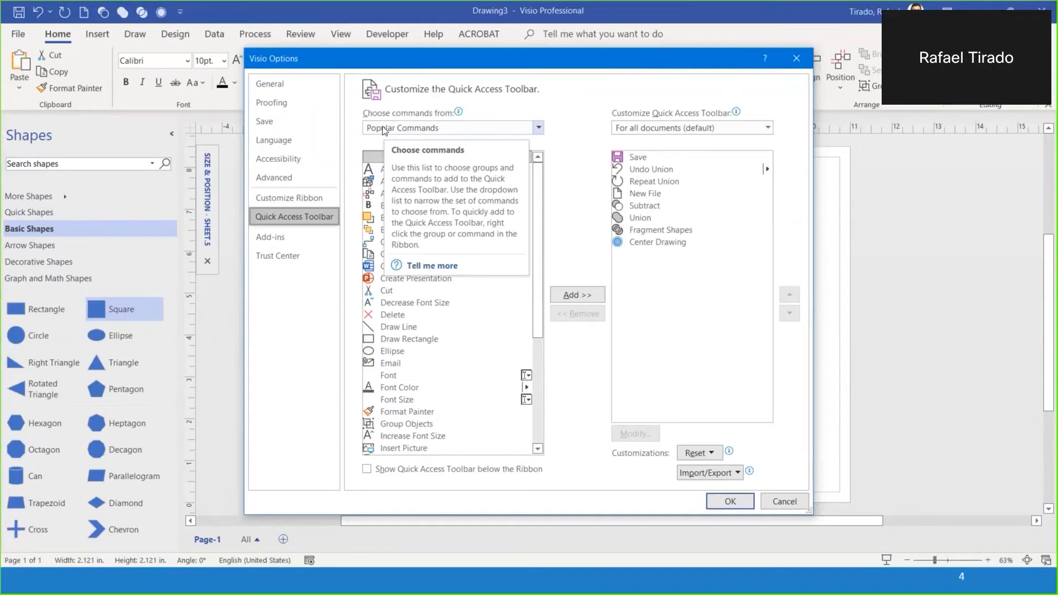
left_click(398, 320)
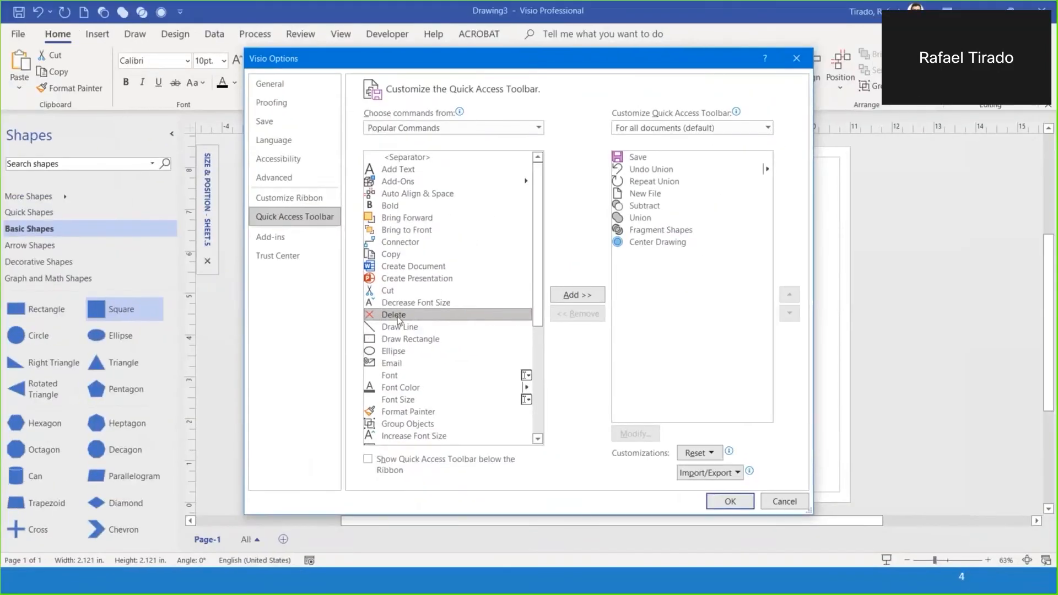
mouse_move(405, 307)
left_mouse_down()
mouse_move(361, 157)
mouse_move(308, 46)
left_mouse_up()
left_click_drag(404, 295, 256, 36)
mouse_move(405, 305)
left_mouse_down()
mouse_move(237, 87)
mouse_move(235, 34)
left_mouse_up()
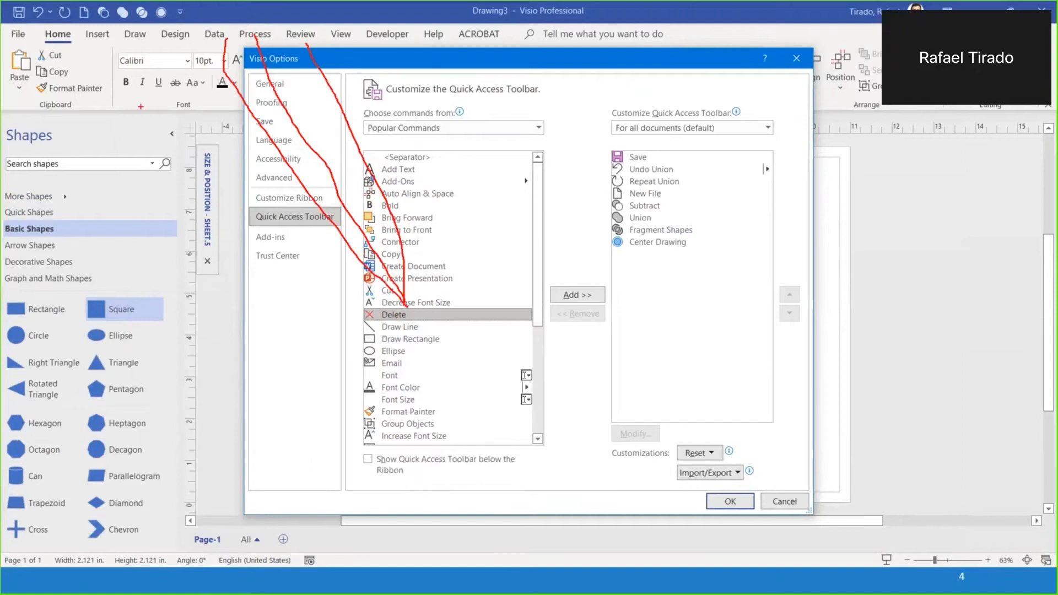
key("Escape")
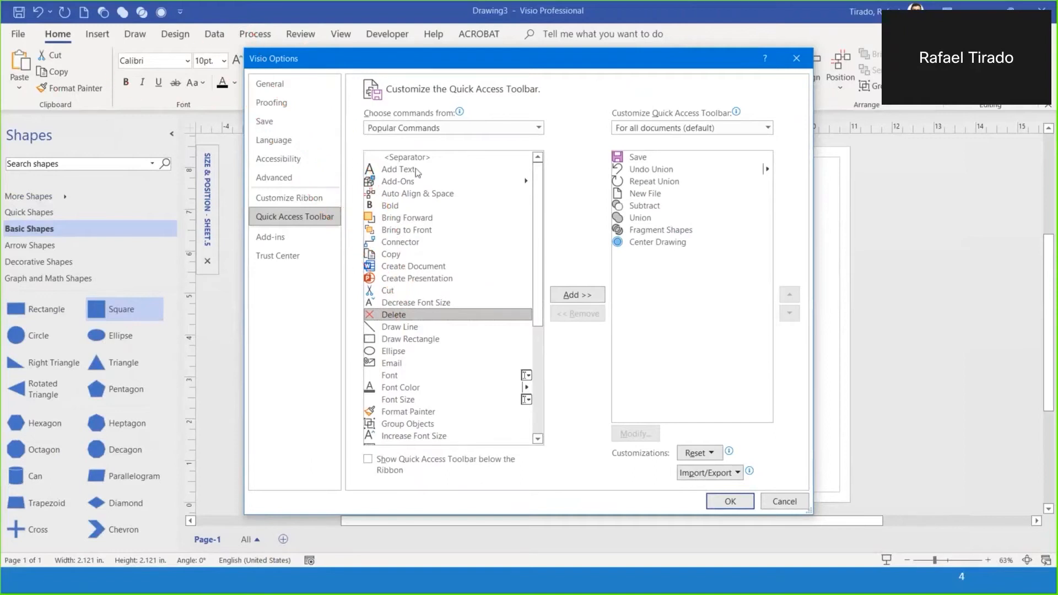
left_click(411, 256)
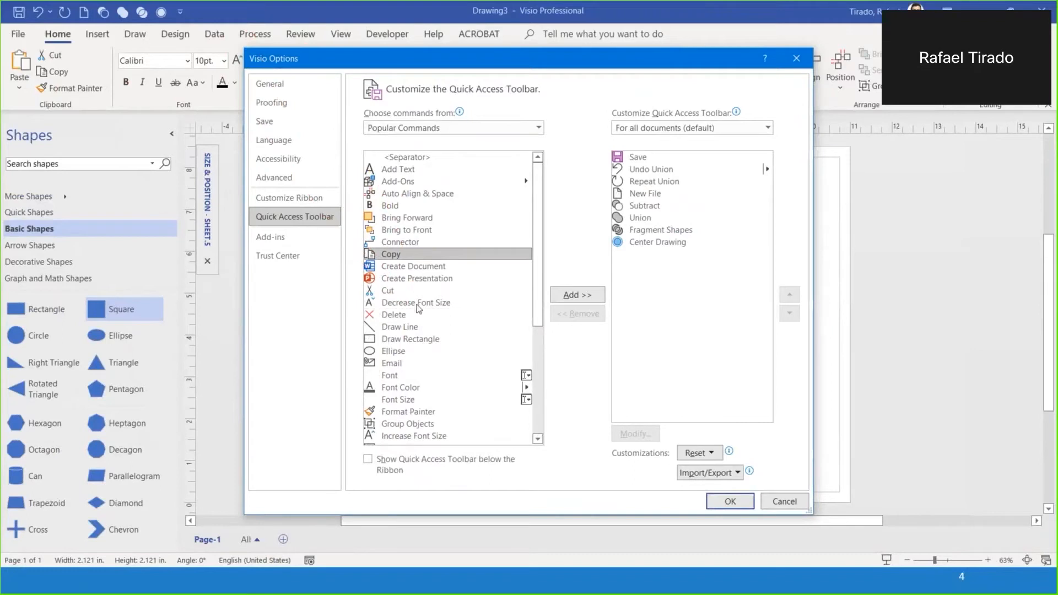
List all commands, find Union, and try to add it to the Quick Access Toolbar
left_click(405, 131)
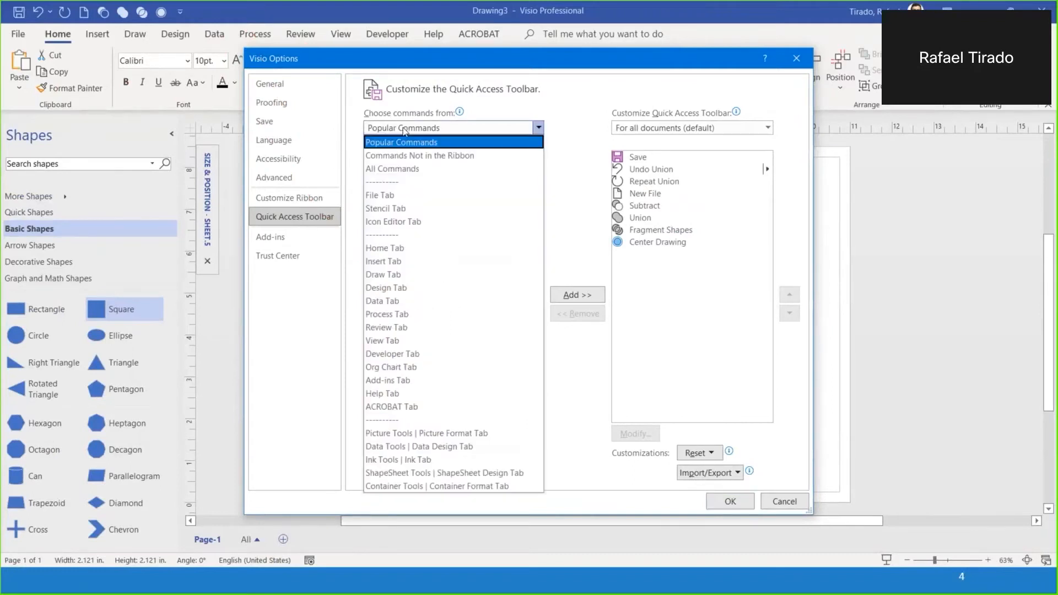
left_click(402, 169)
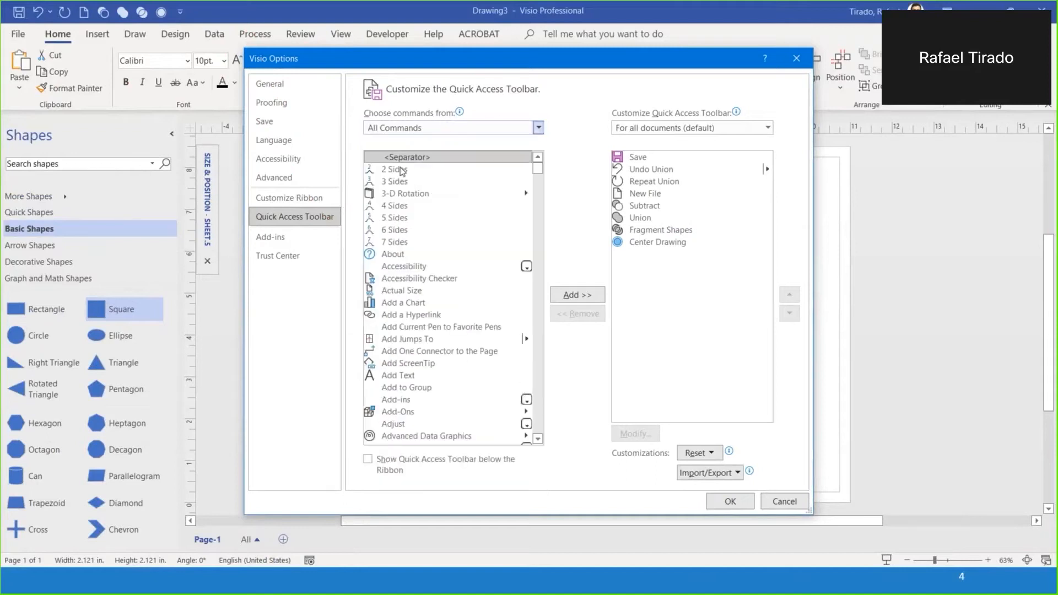
left_click(392, 207)
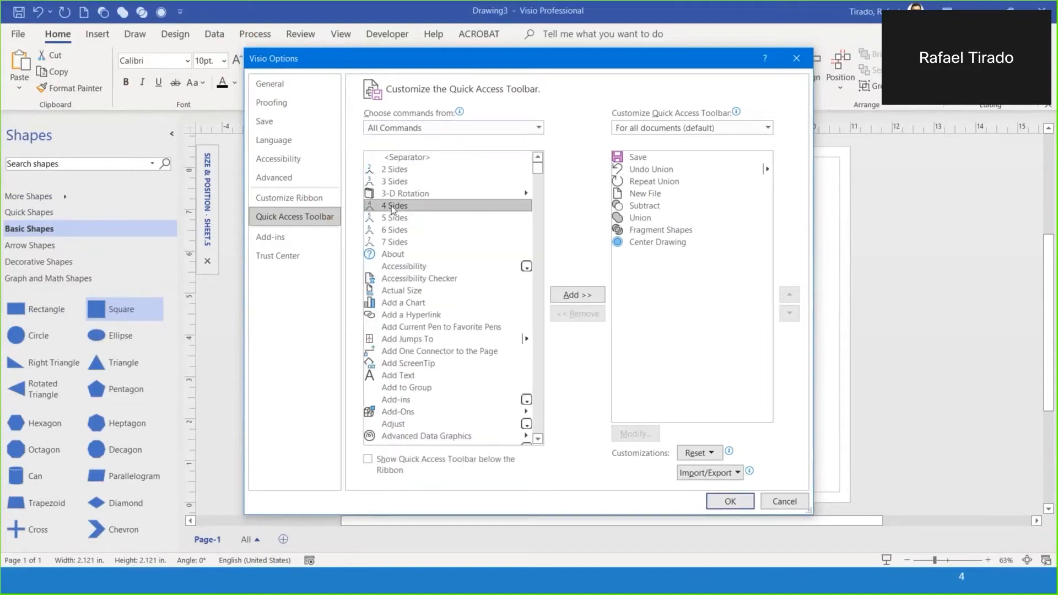
key("u")
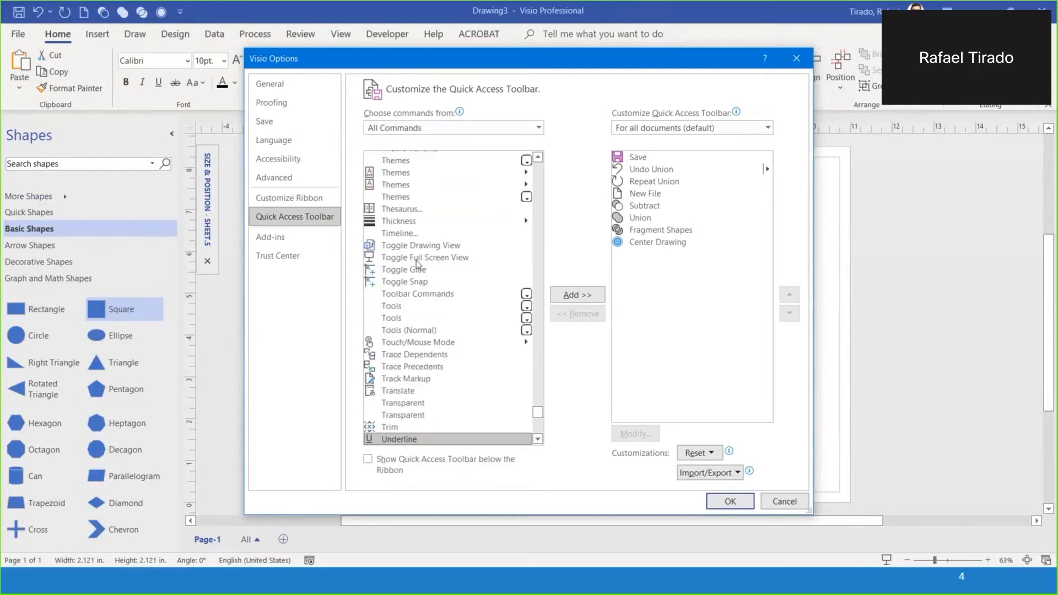
scroll(424, 273, "down", 4)
scroll(426, 273, "down", 2)
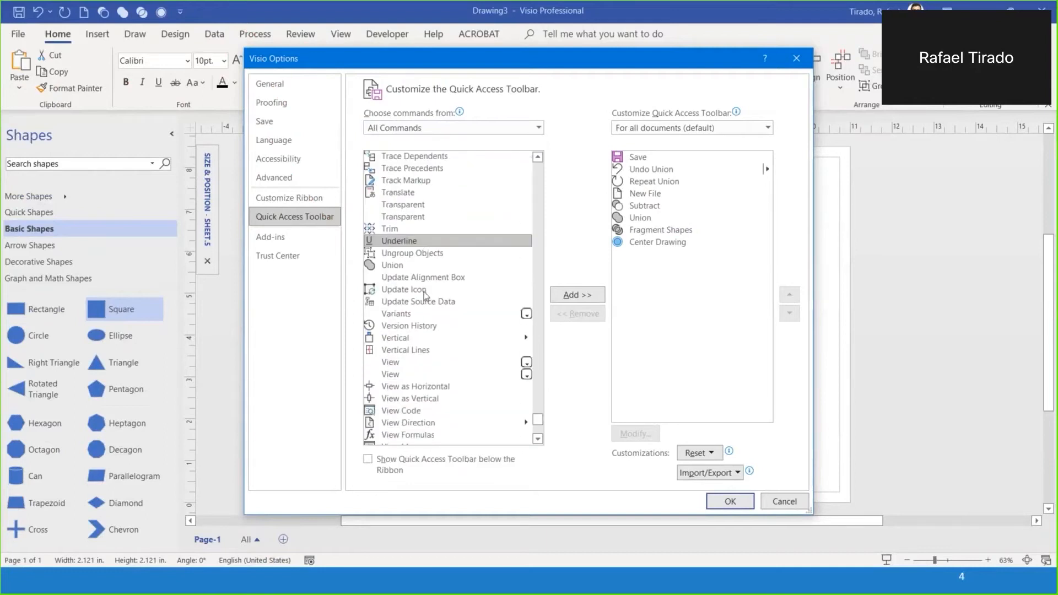
left_click(395, 267)
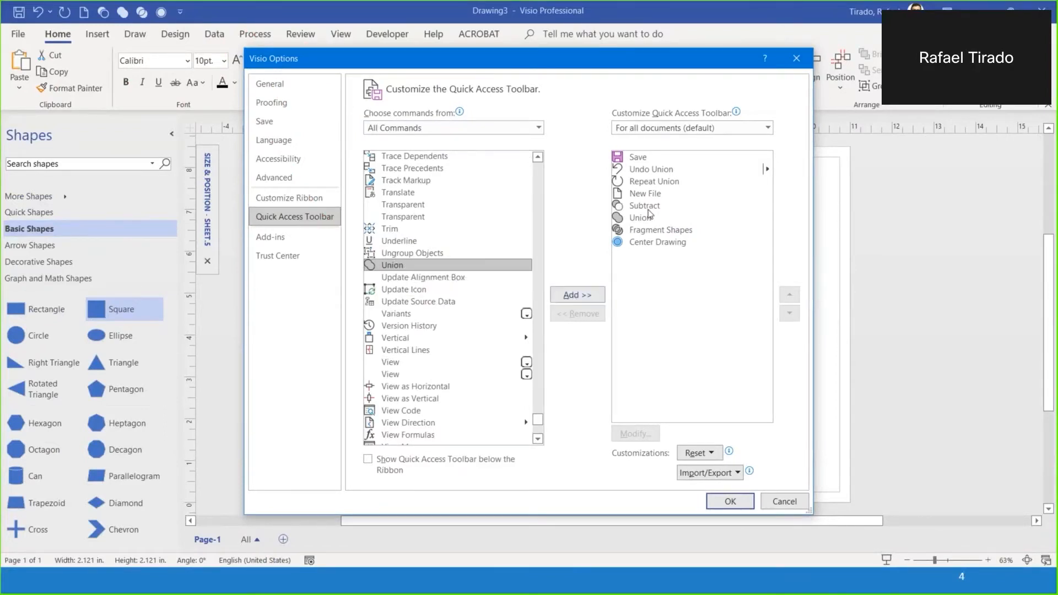
left_click(585, 296)
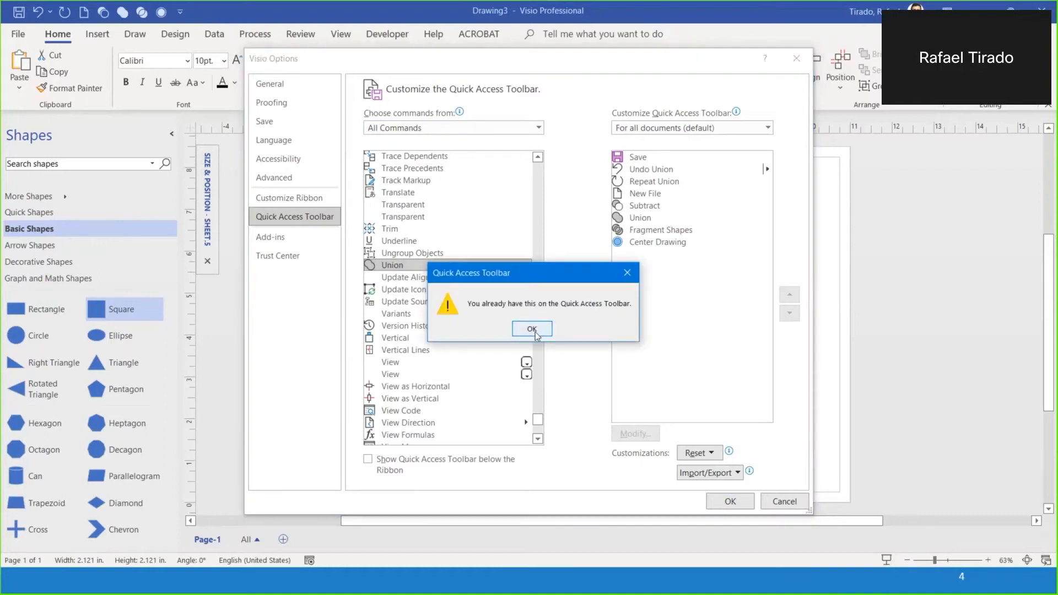
left_click(538, 333)
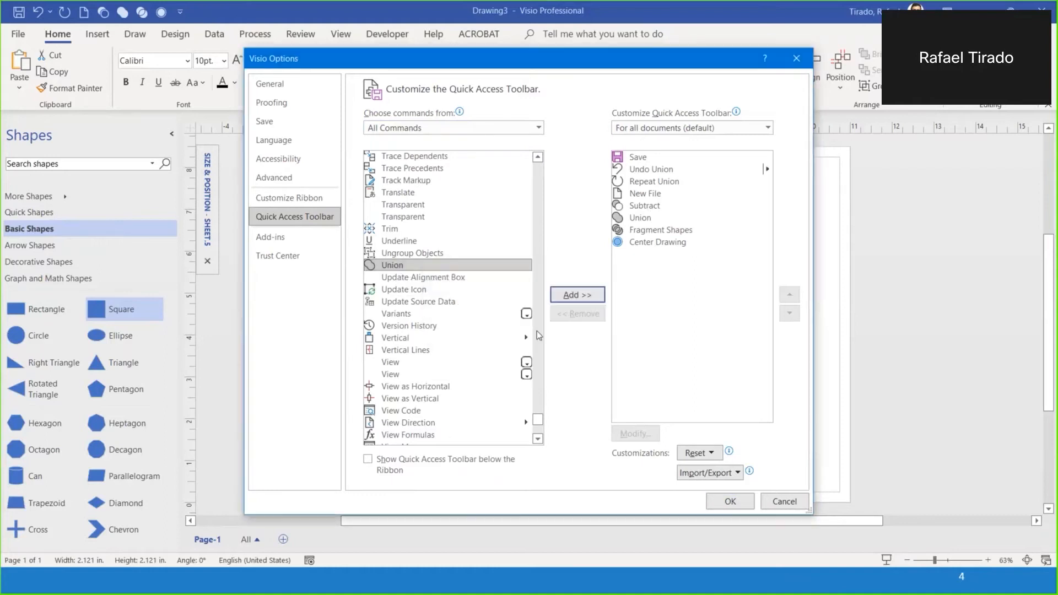
Remove Union from the Quick Access Toolbar, add it back directly after Subtract, and apply the customization
left_click(640, 219)
left_click(583, 314)
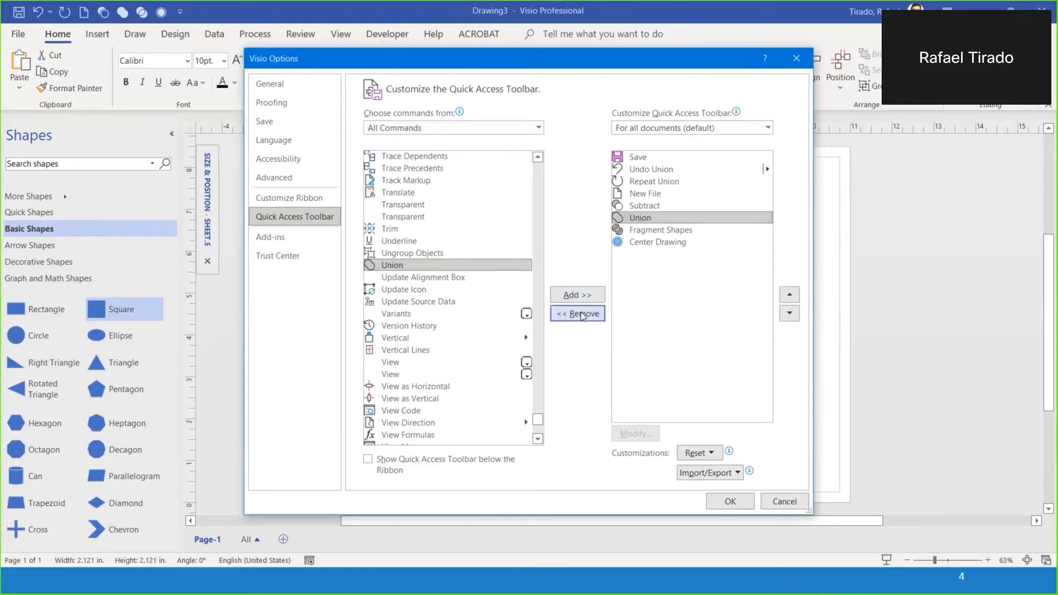
left_click(631, 209)
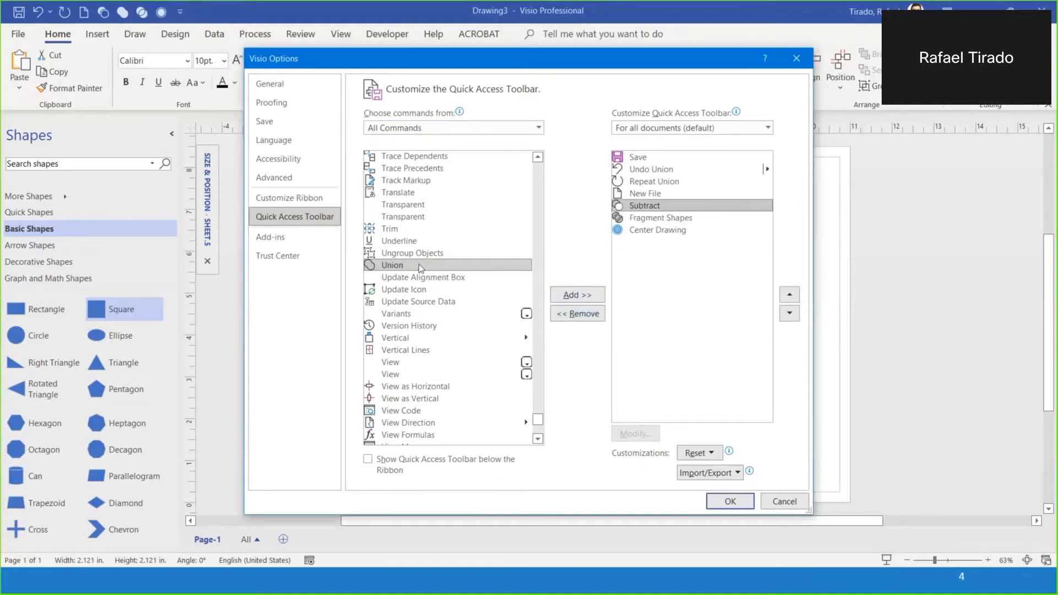
left_click(580, 295)
left_click(640, 222)
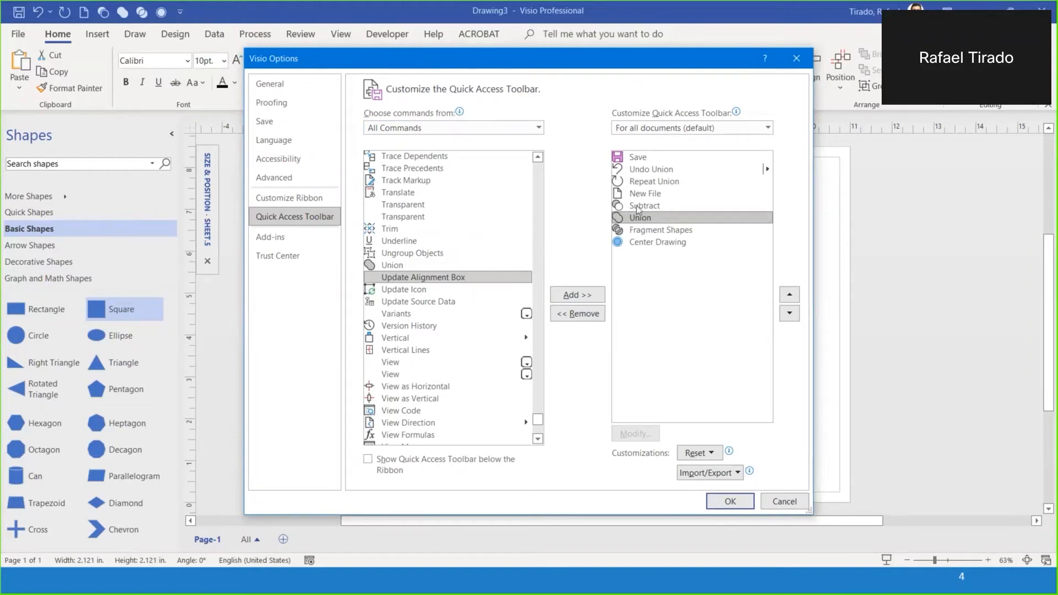
left_click(637, 210)
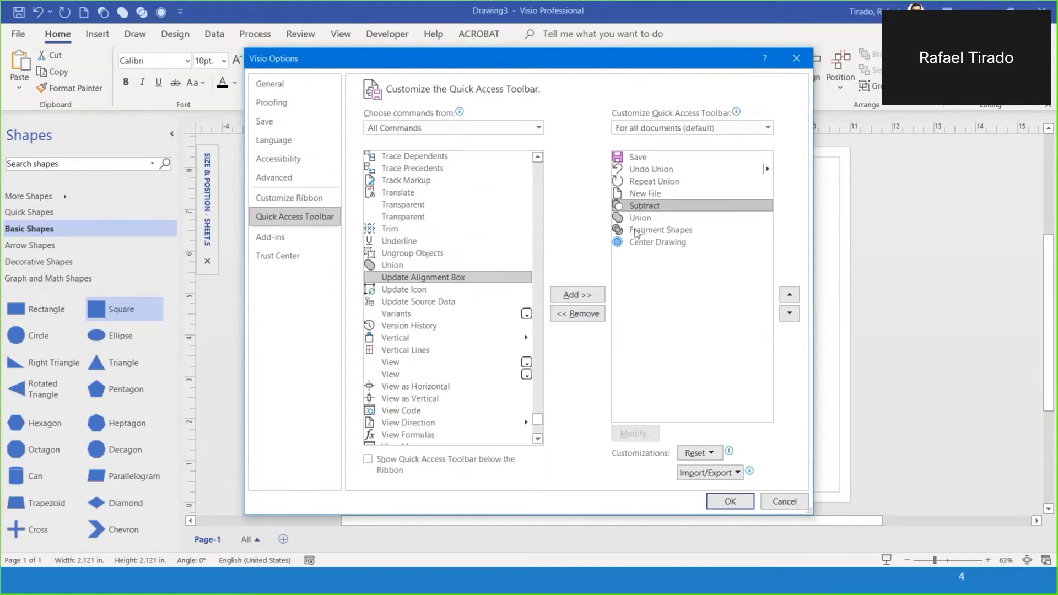
left_click(636, 232)
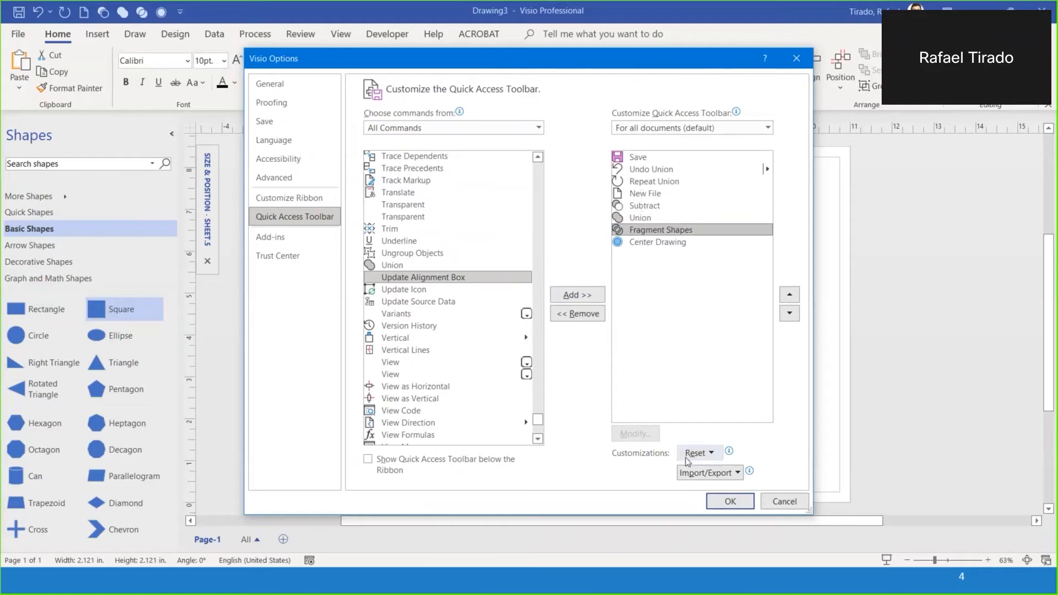
left_click(731, 502)
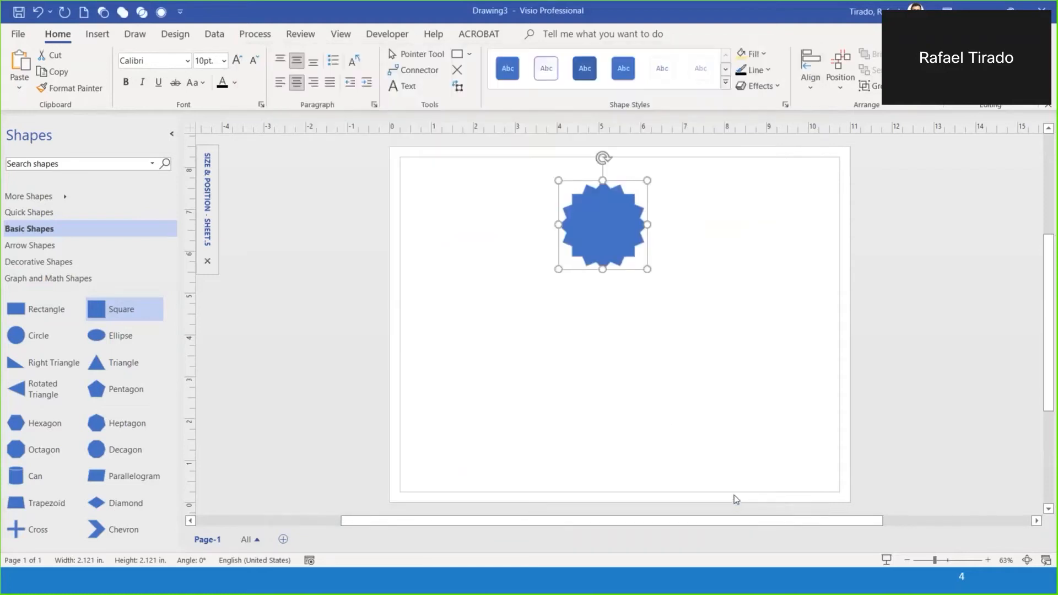
Center the starburst on the page with the Center Drawing command
left_click(162, 12)
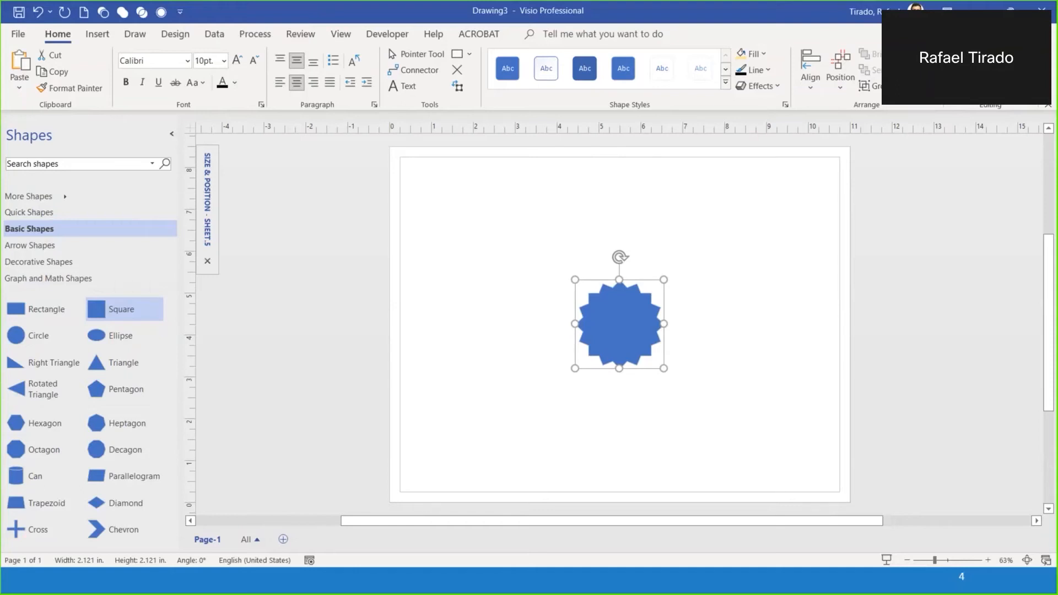
Switch to the slide show, advance to the Utilize Connectors slide, and return to the Visio drawing
key("alt+Tab")
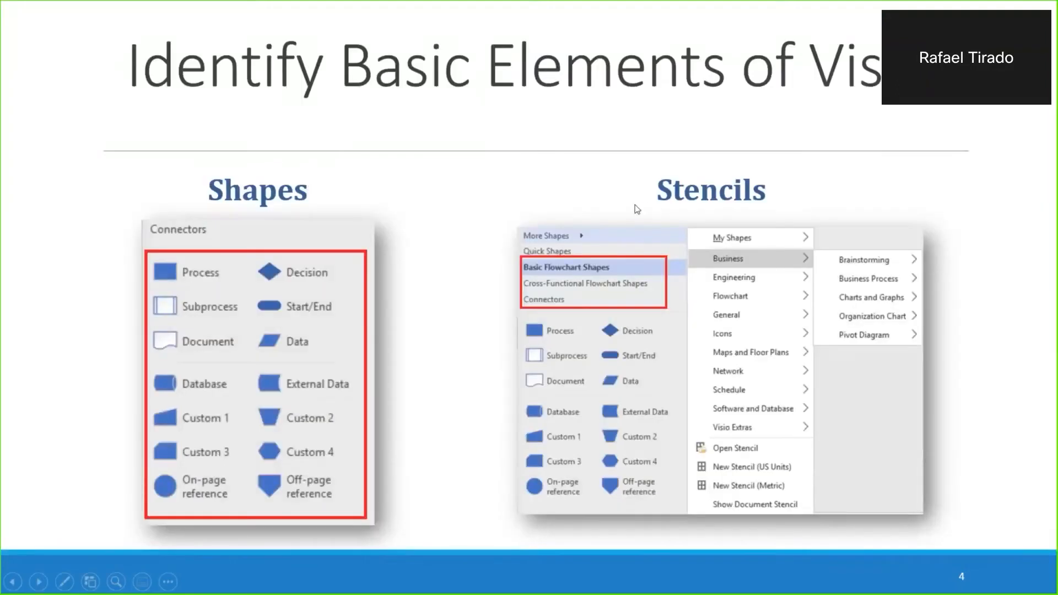
key("Right")
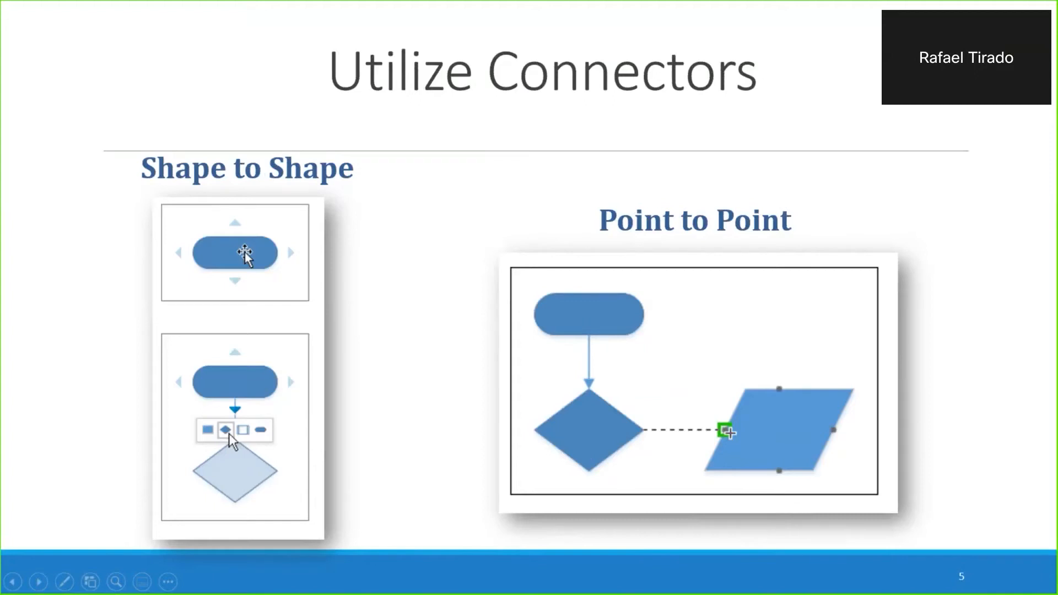
key("alt+Tab")
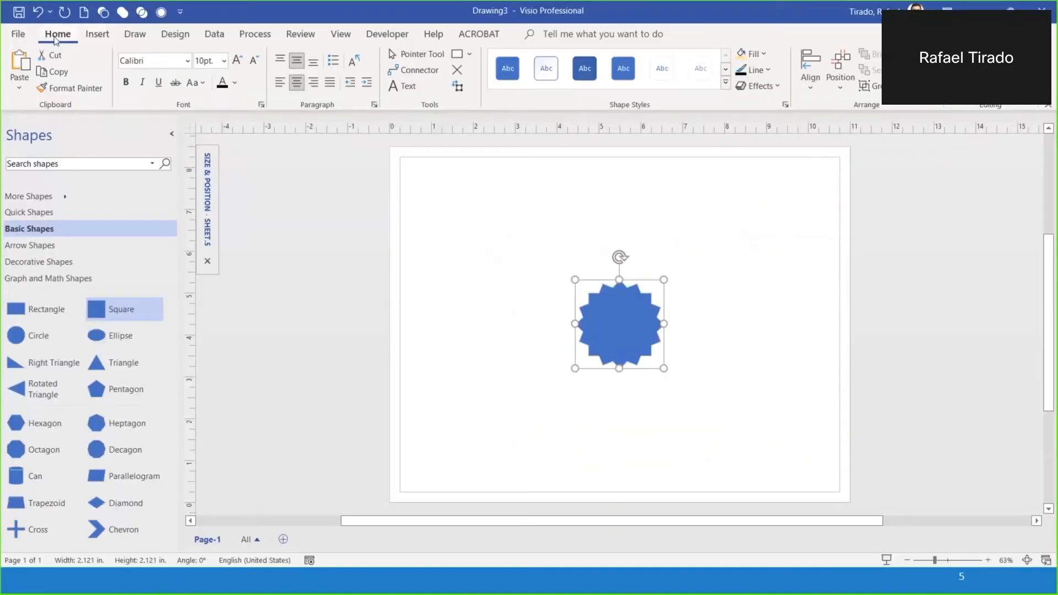
Close the starburst drawing without saving it and open the start page with the templates
left_click(20, 35)
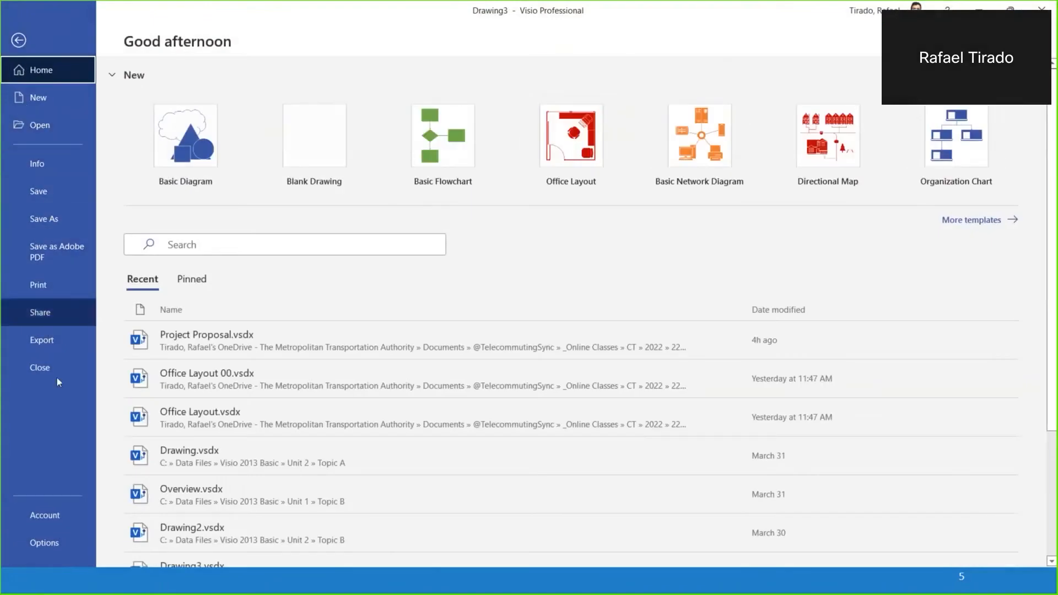
left_click(59, 371)
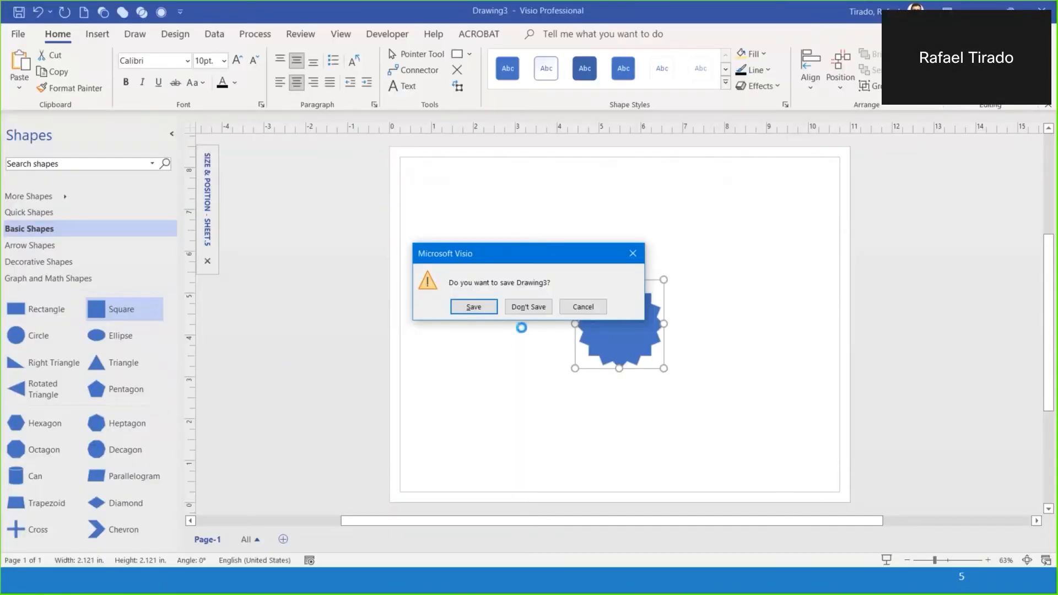
left_click(527, 309)
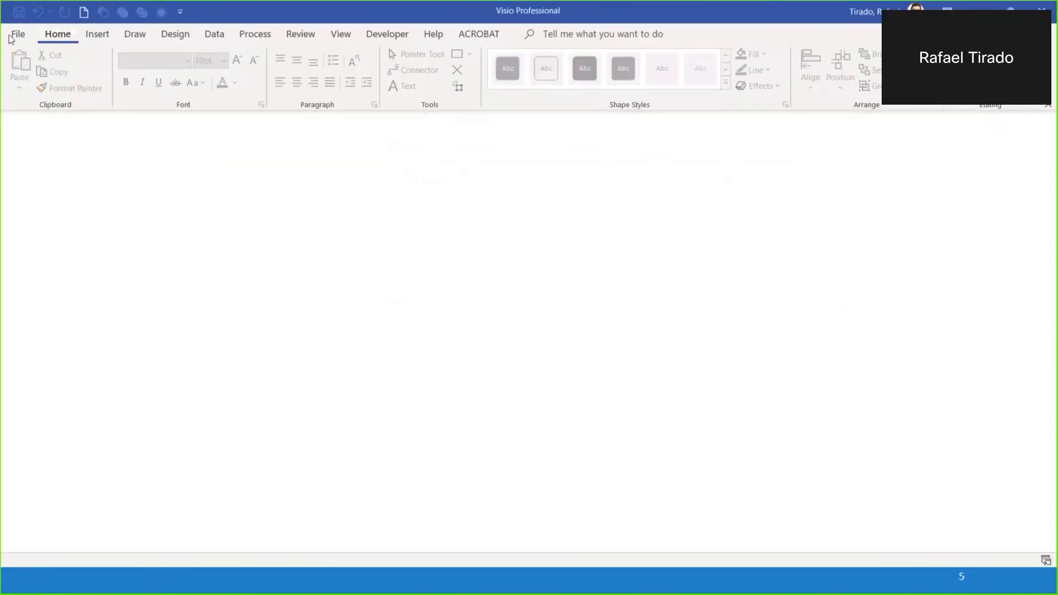
left_click(18, 35)
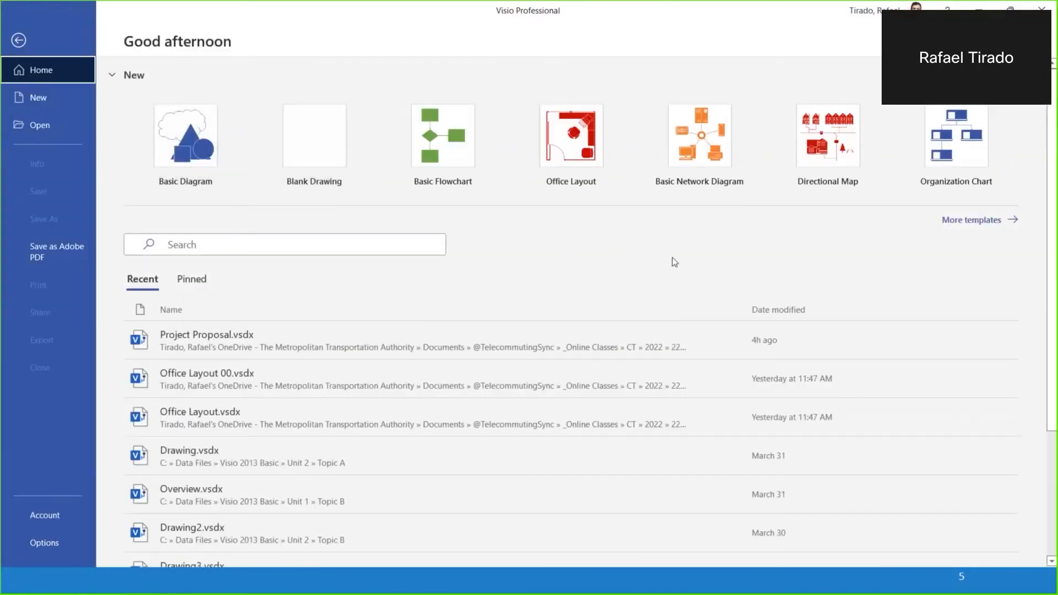
Create a new drawing from the Basic Flowchart template with US Units
left_click(53, 97)
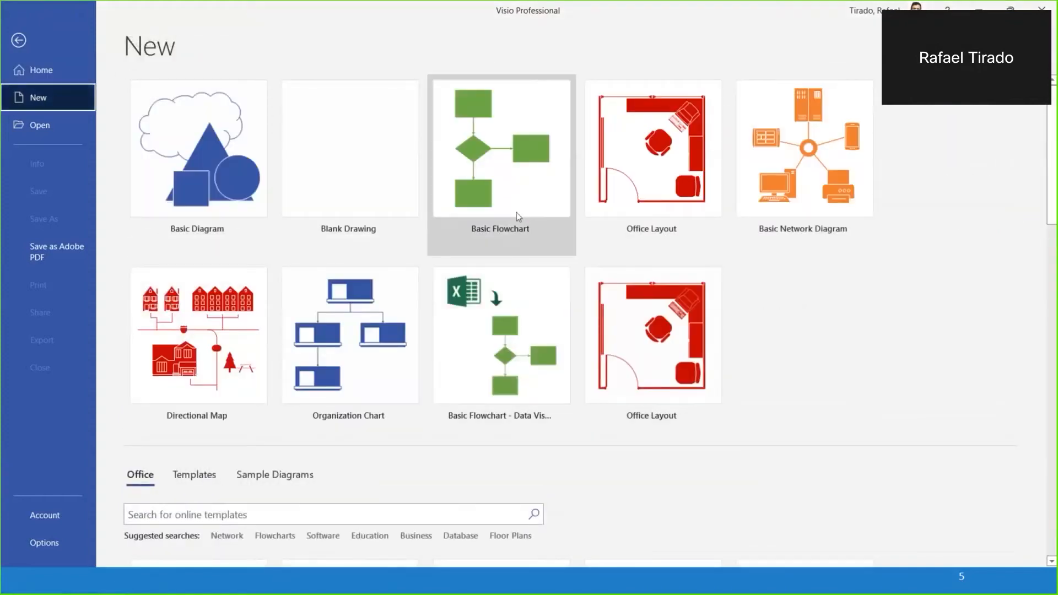
left_click(513, 170)
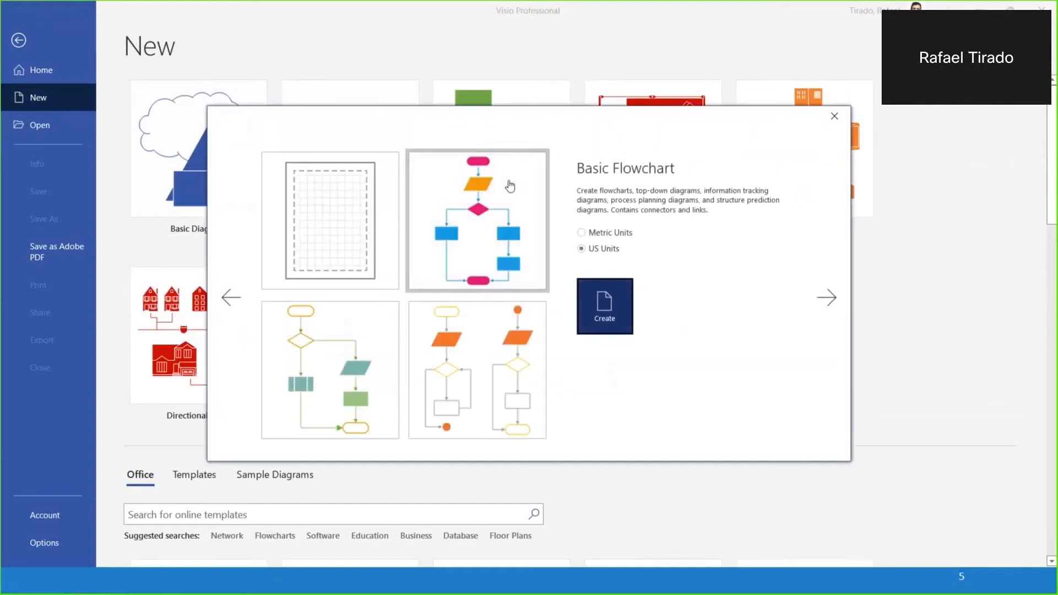
left_click(607, 312)
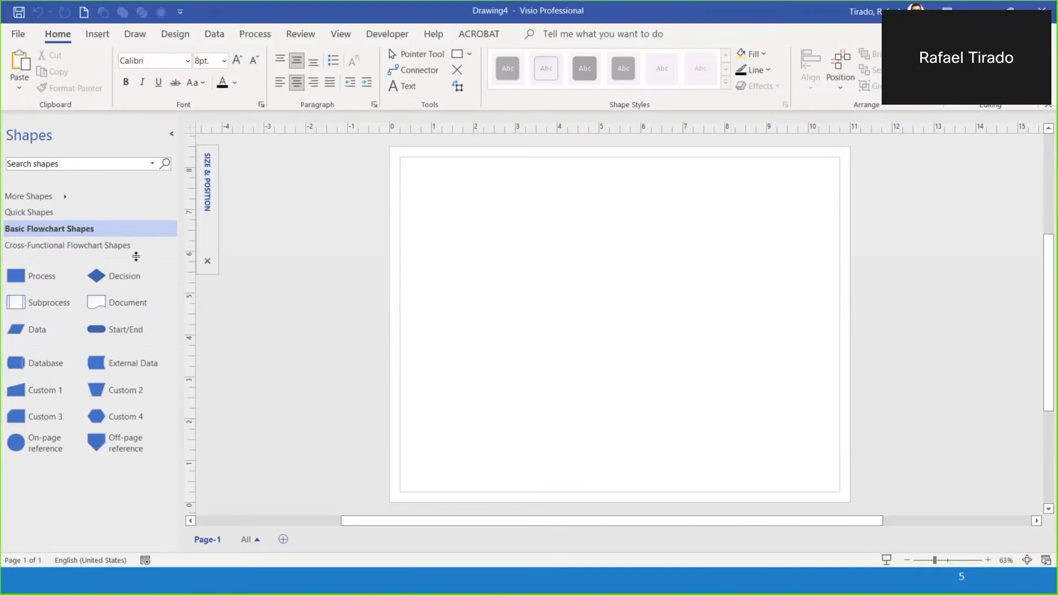
Place a Process shape in the upper middle of the page and a Decision shape directly below it
left_click_drag(39, 277, 622, 254)
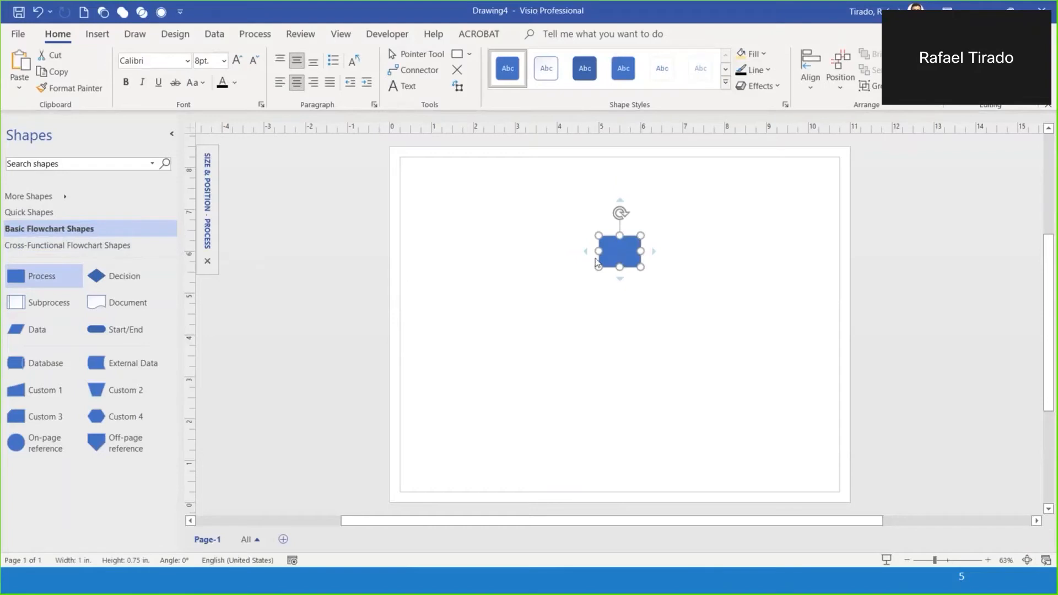
left_click_drag(132, 281, 619, 317)
left_click(649, 352)
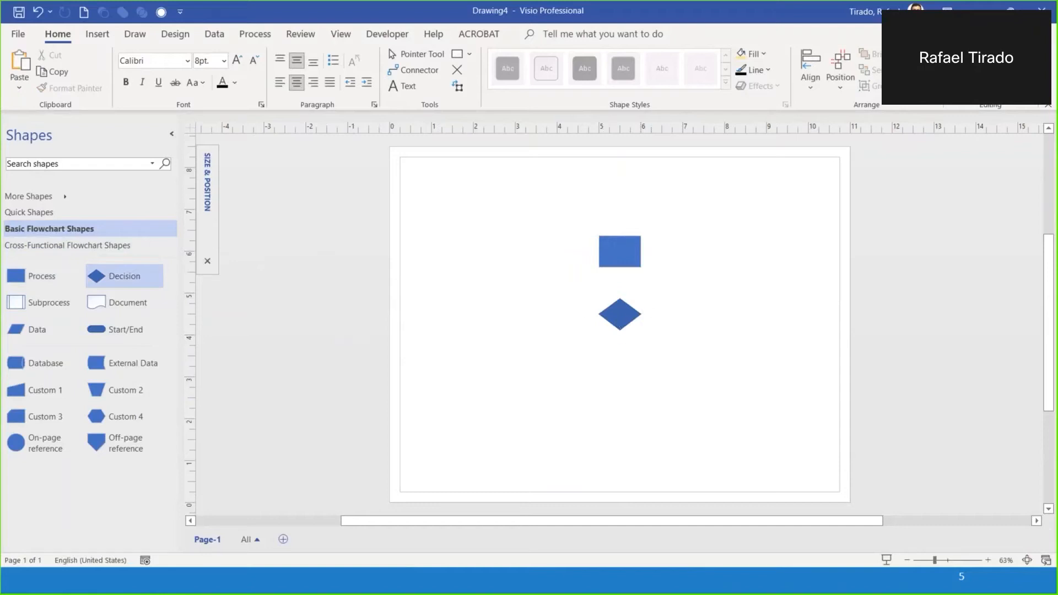
Delete the Decision shape below the Process shape
key("alt+Tab")
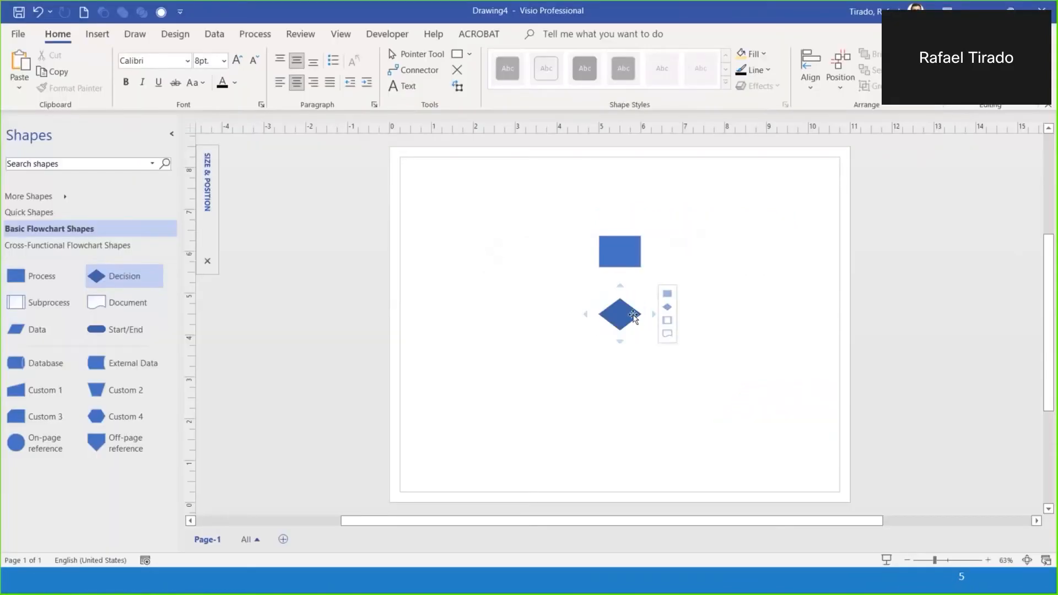
left_click(667, 310)
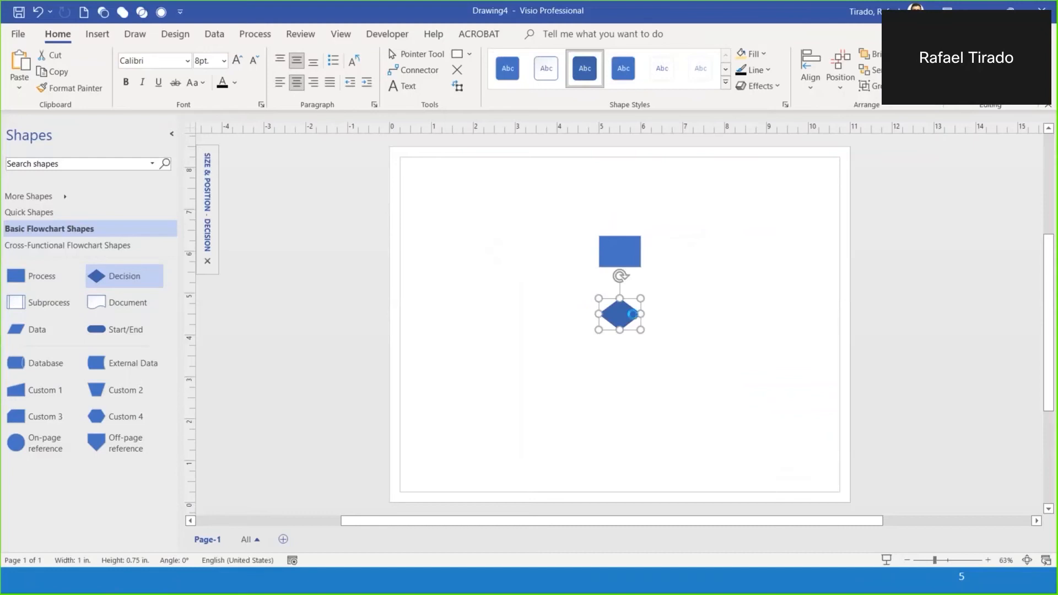
key("Delete")
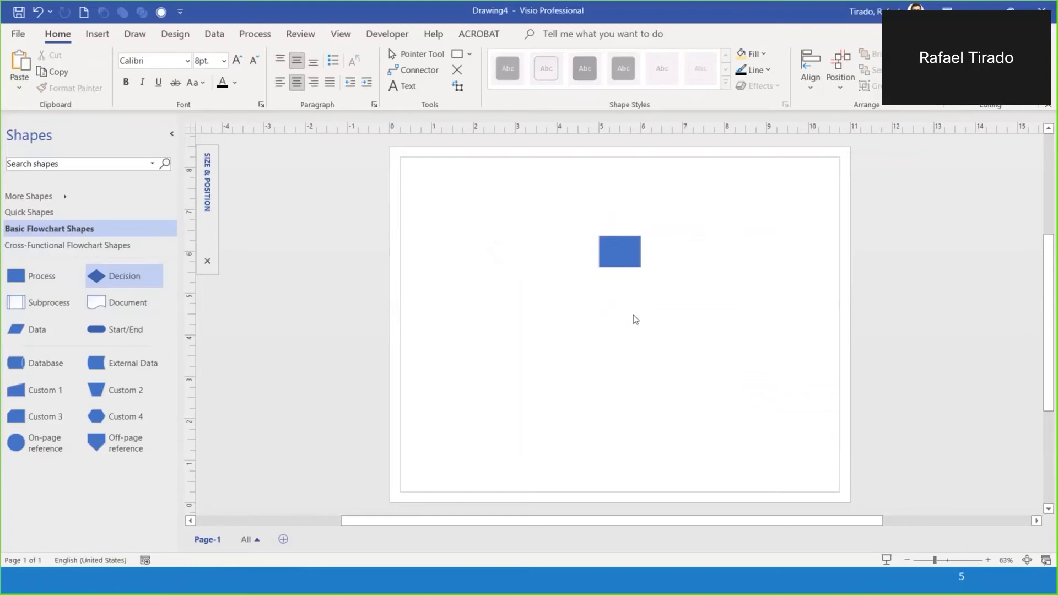
Use AutoConnect to add a connected Decision shape directly below the Process shape
mouse_move(617, 250)
left_click(617, 252)
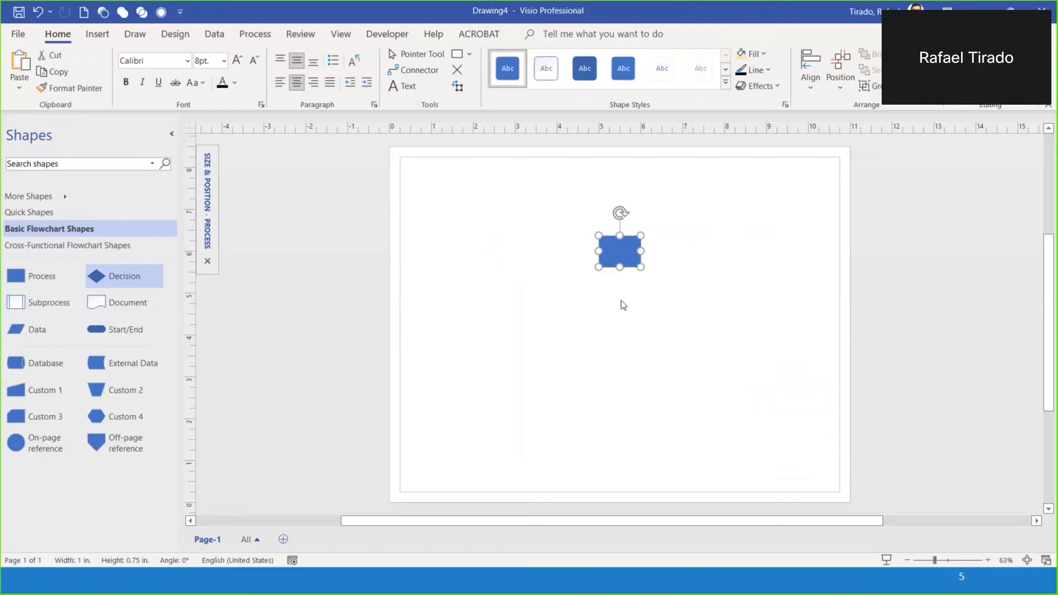
left_click(624, 302)
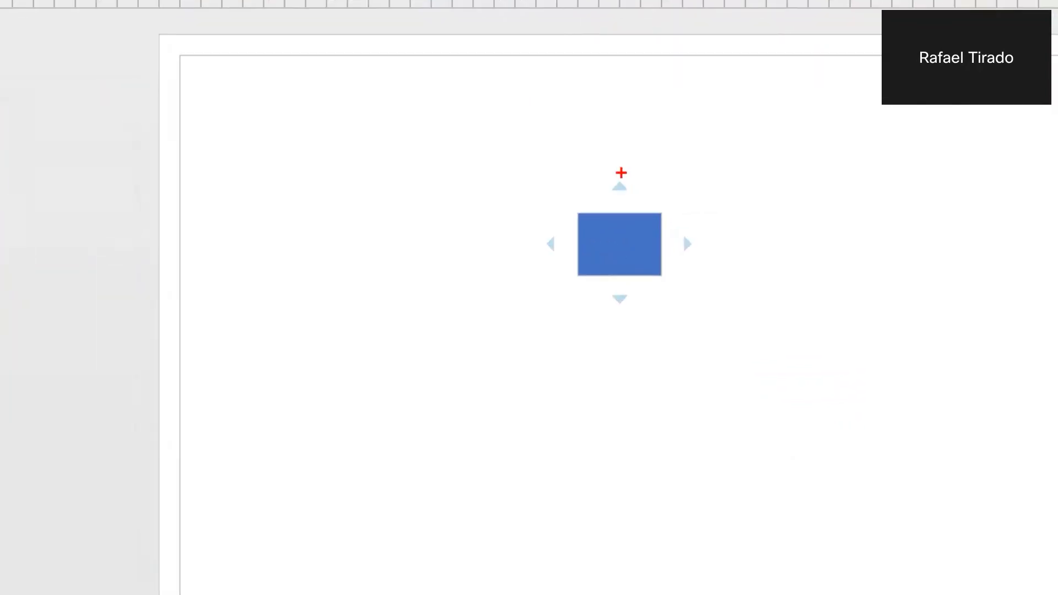
mouse_move(621, 173)
left_mouse_down()
mouse_move(600, 178)
mouse_move(607, 207)
mouse_move(620, 187)
left_mouse_up()
key("Escape")
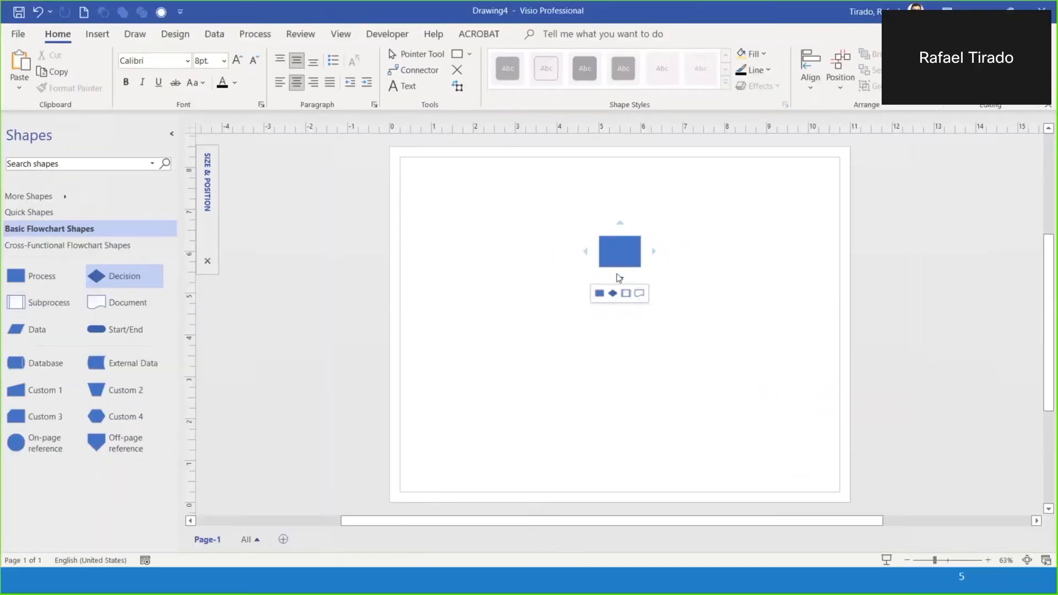
mouse_move(621, 277)
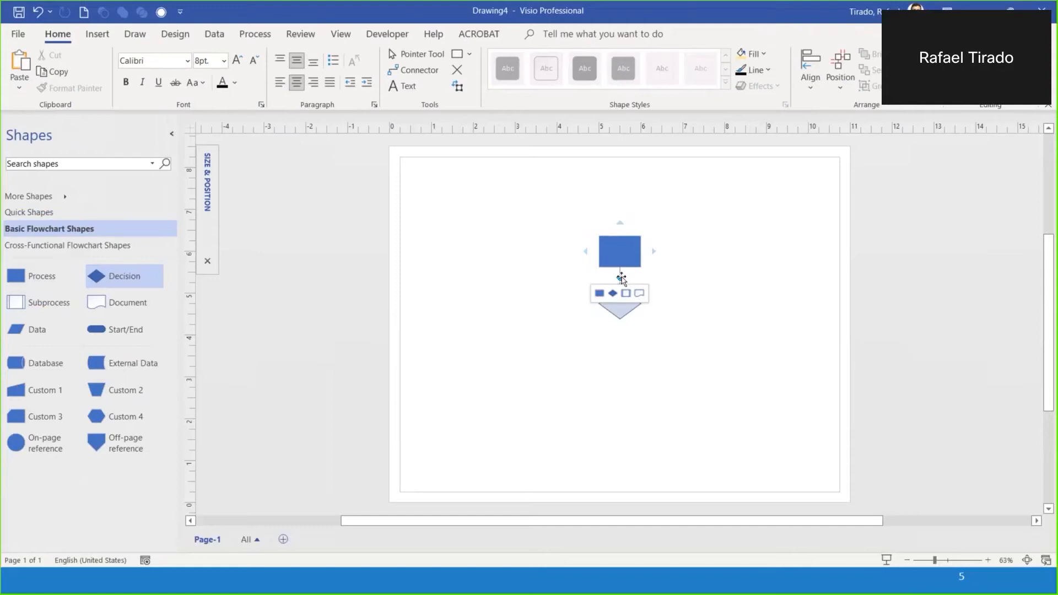
mouse_move(651, 251)
left_click(613, 296)
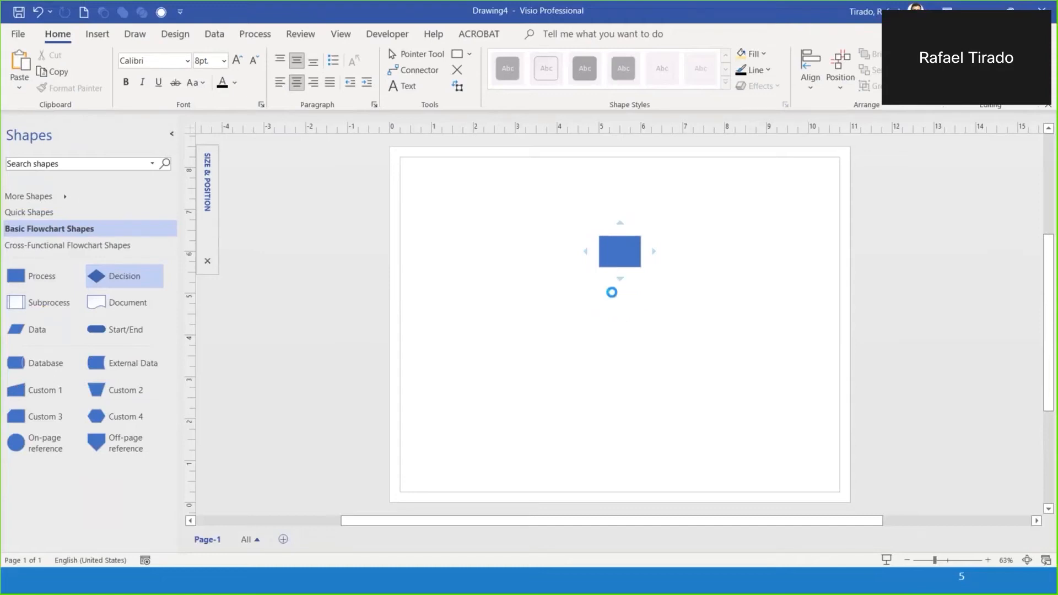
left_click(527, 313)
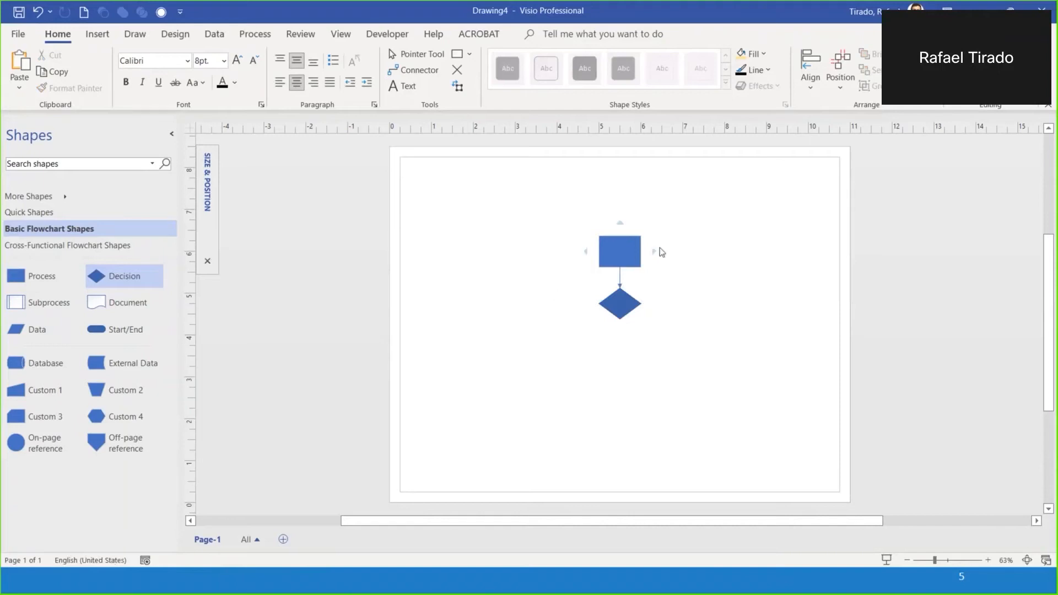
Move the connected Decision shape to the right of the Process shape and back below it to reroute the connector
mouse_move(622, 225)
left_click_drag(619, 307, 713, 243)
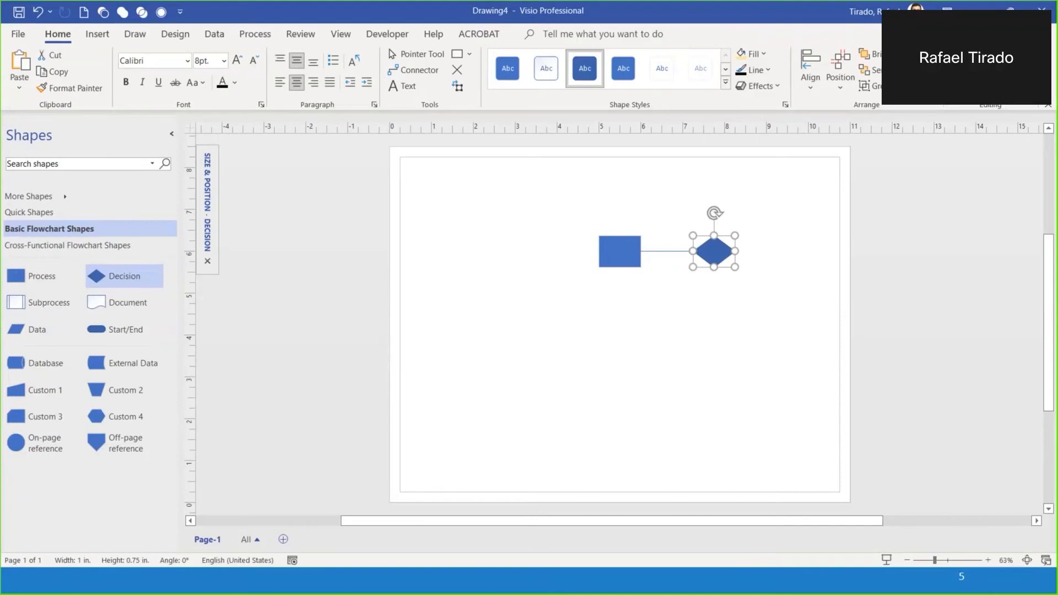
left_click(670, 413)
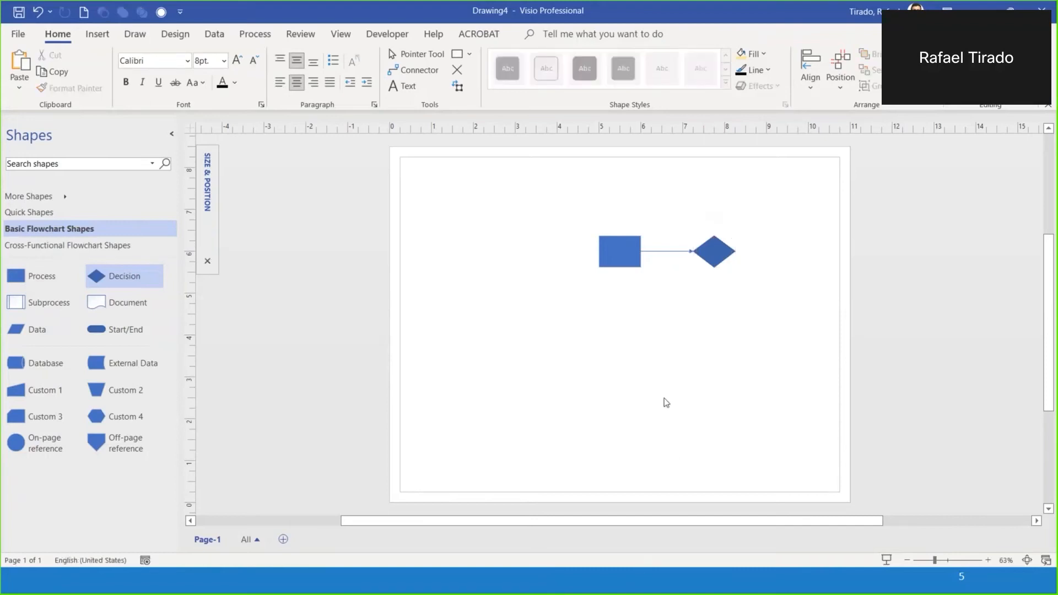
left_click_drag(635, 242, 704, 259)
left_click_drag(724, 258, 628, 321)
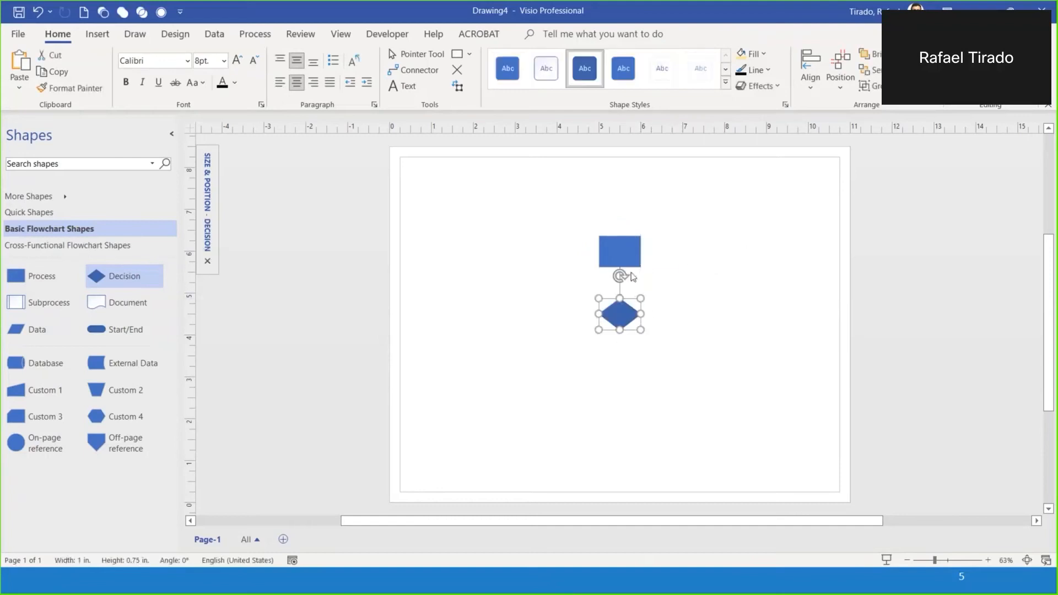
left_click(679, 273)
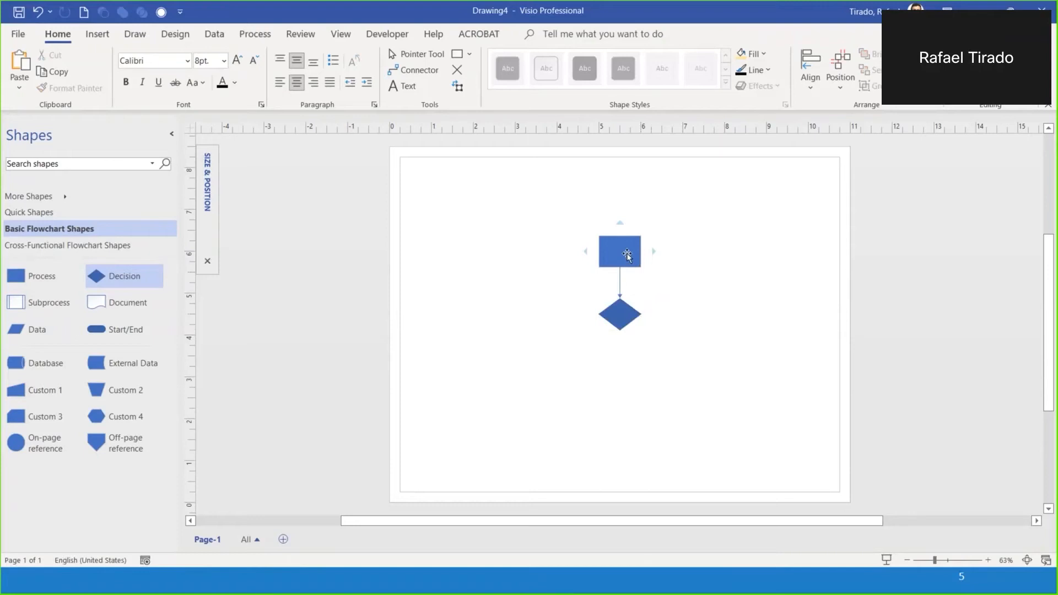
Move the connected Decision shape to the right again, level with the Process shape
left_click(627, 254)
left_click(621, 316)
left_click_drag(621, 316, 731, 252)
left_click(659, 280)
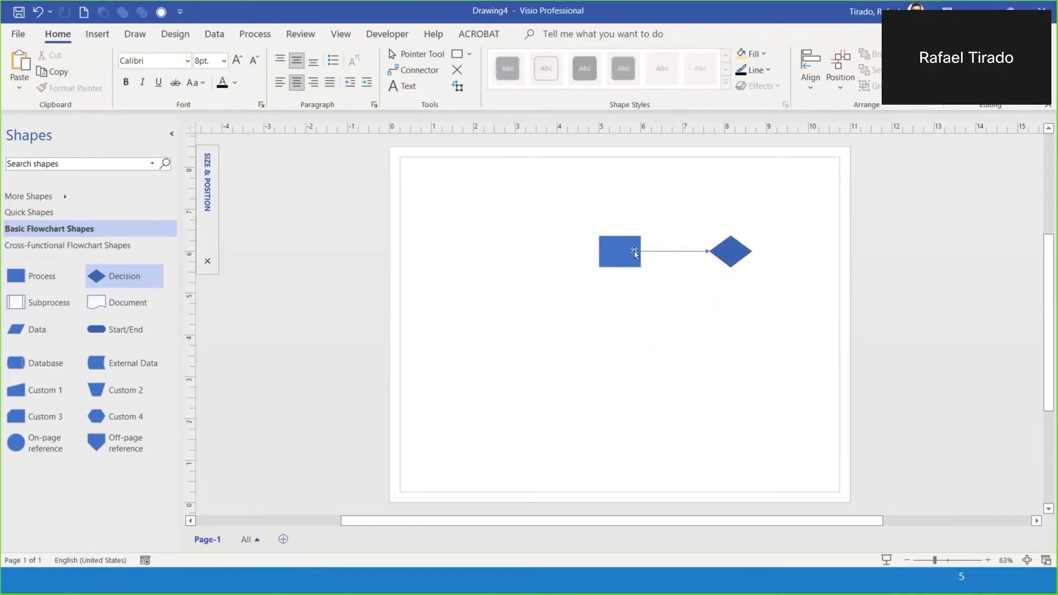
Move the Decision shape below and left of the Process shape, and delete it together with its connector
mouse_move(731, 262)
left_click_drag(731, 261, 586, 376)
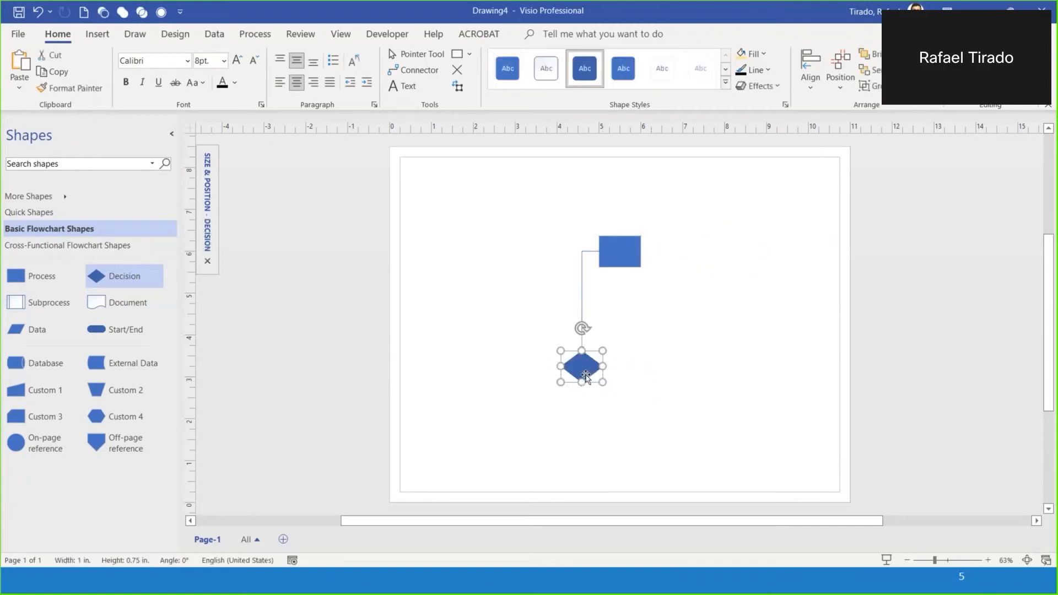
key("Delete")
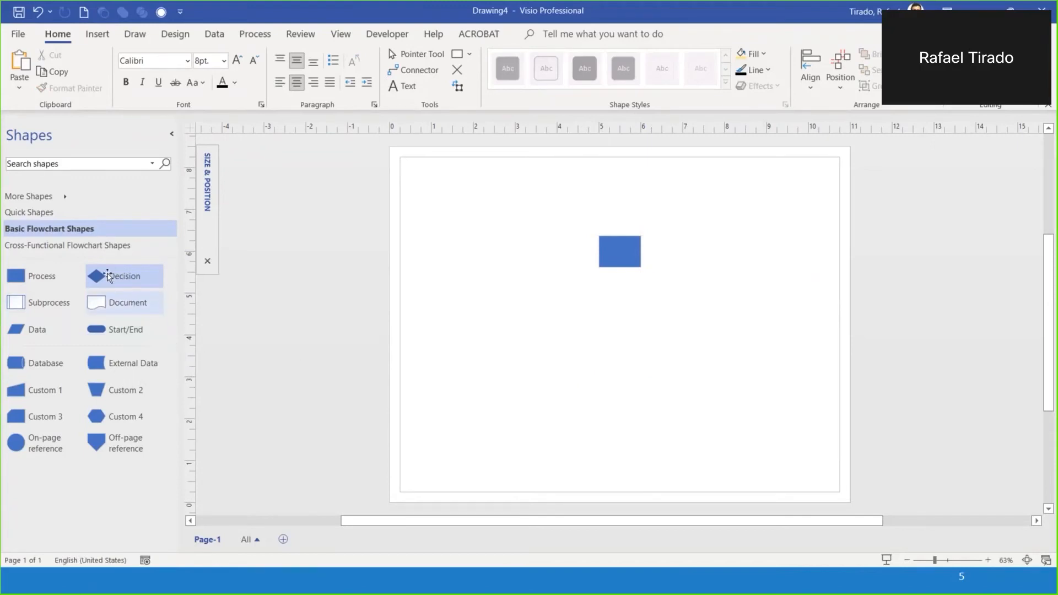
Place a new unconnected Decision shape below the Process shape, aligned with its centre
left_click(90, 279)
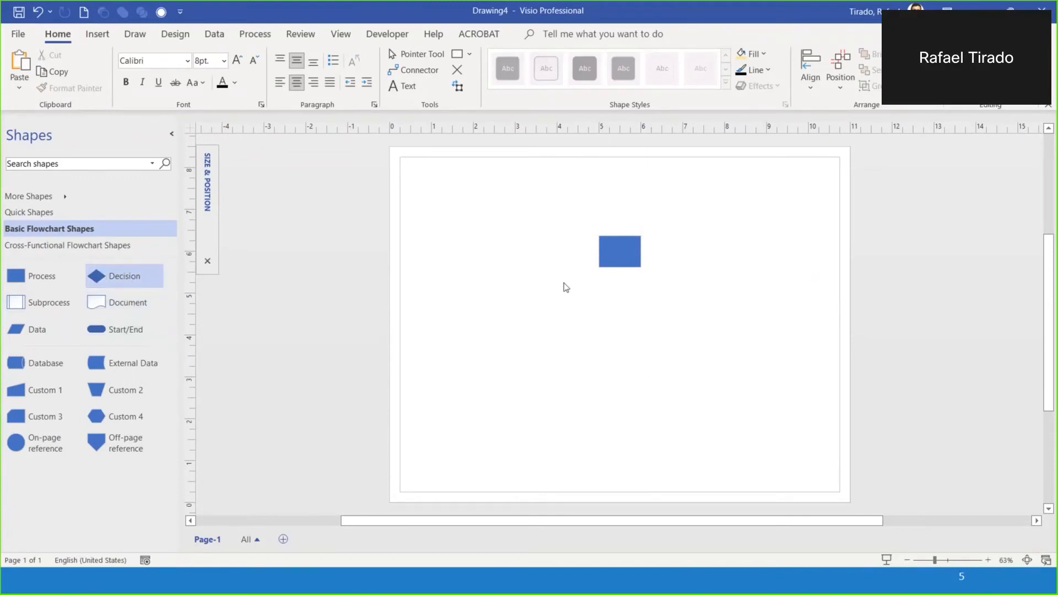
left_click(620, 251)
left_click(645, 318)
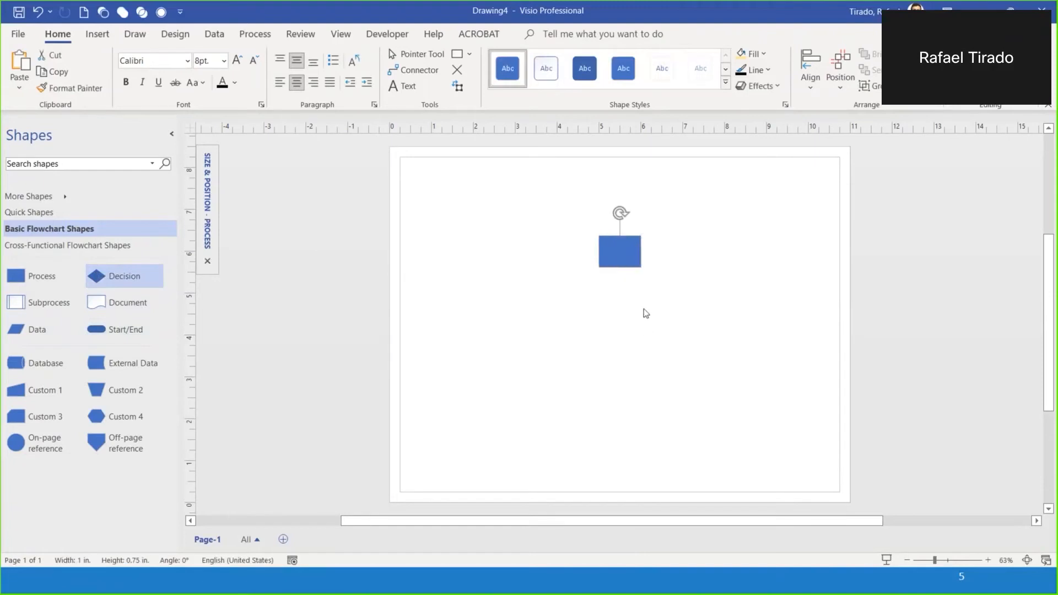
mouse_move(625, 281)
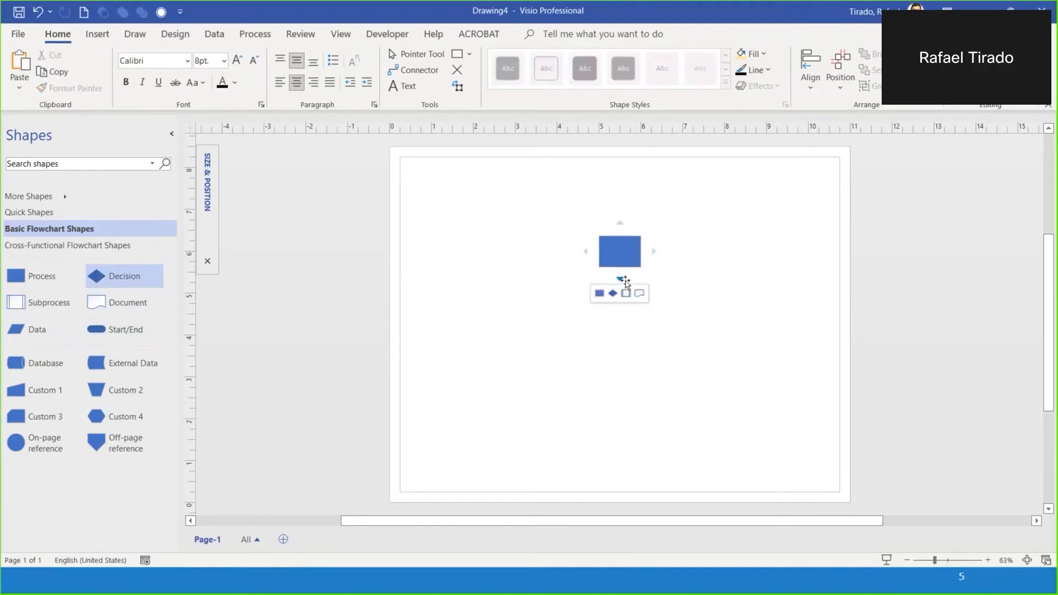
left_click_drag(127, 279, 622, 349)
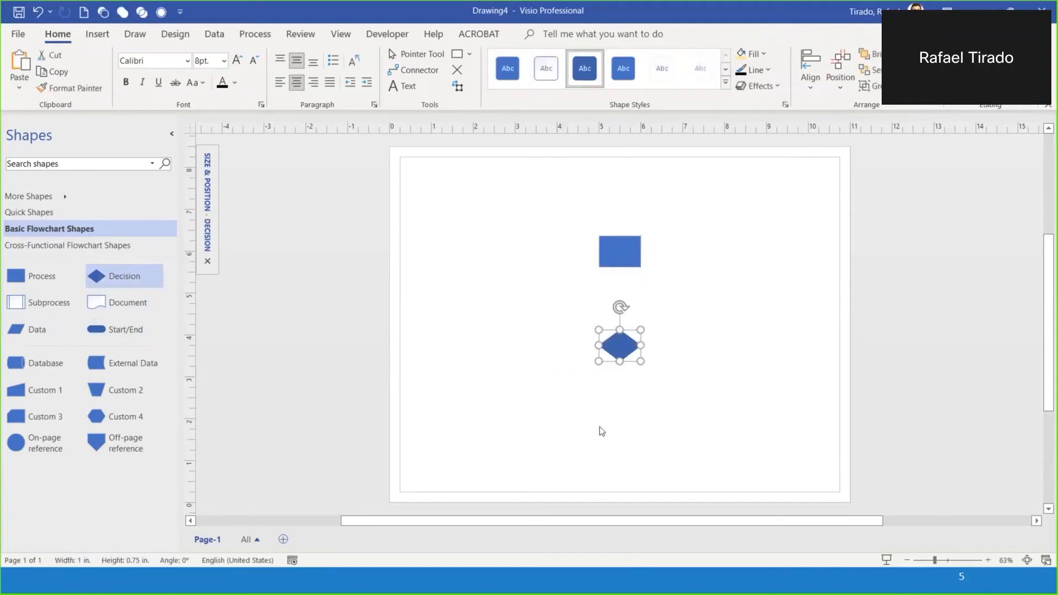
left_click(485, 324)
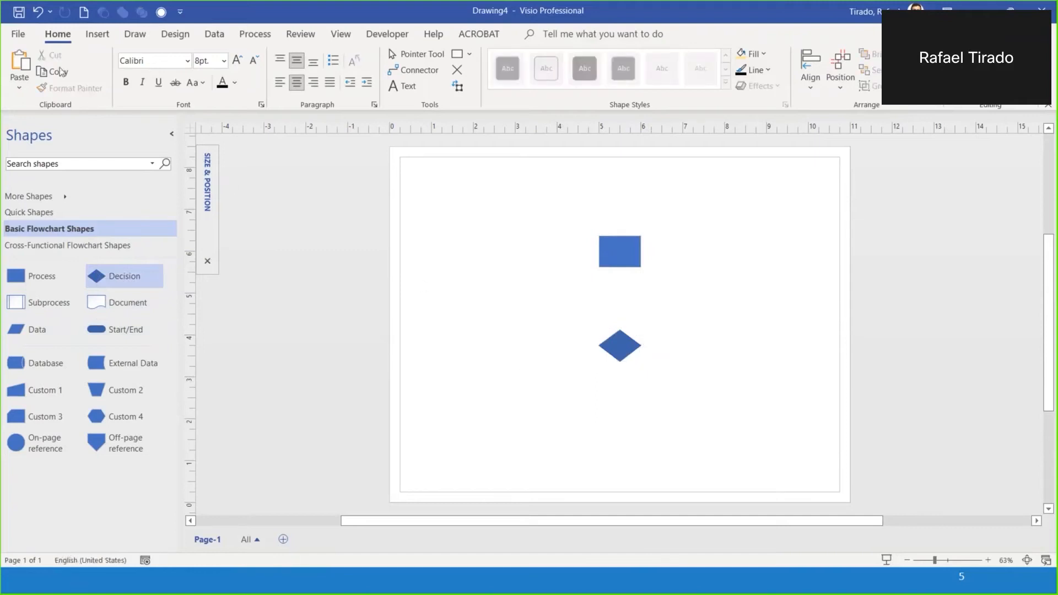
Draw a point-to-point connector from the Process shape's bottom point to the Decision shape's top point, and return to the Pointer Tool
left_click(415, 75)
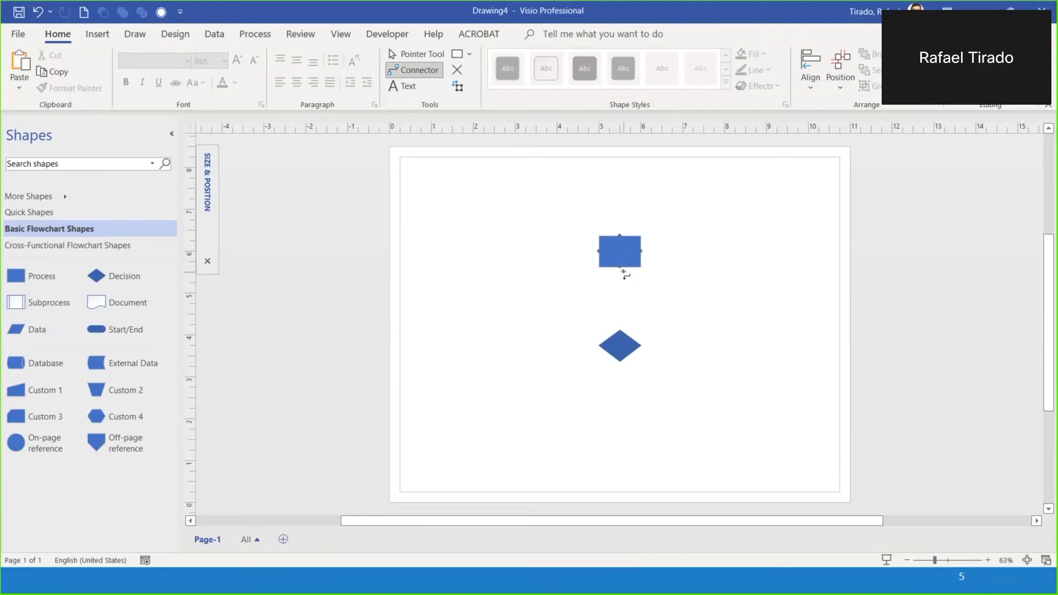
left_click_drag(620, 267, 620, 330)
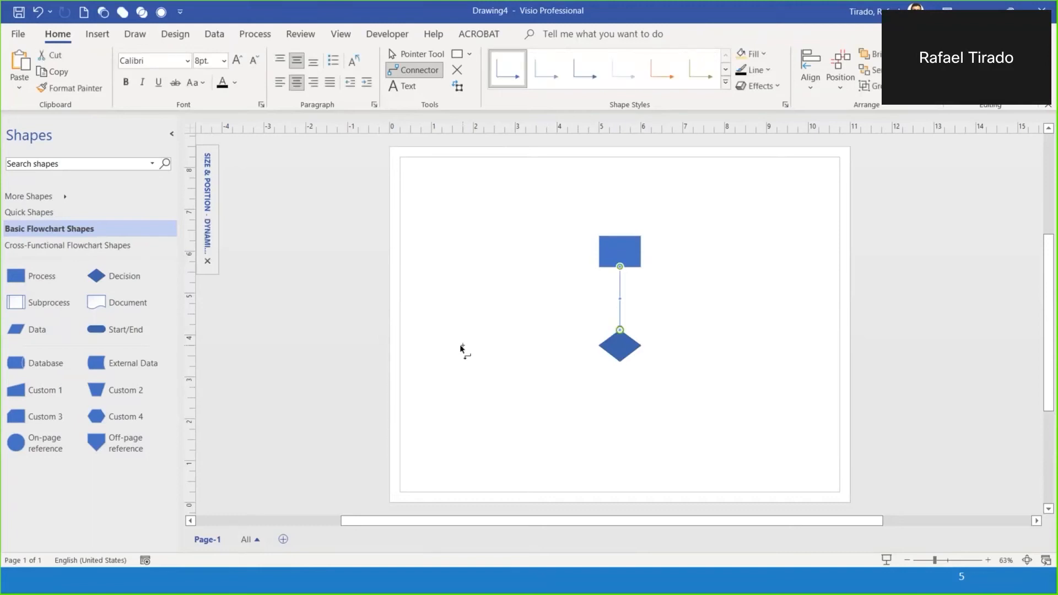
left_click(447, 371)
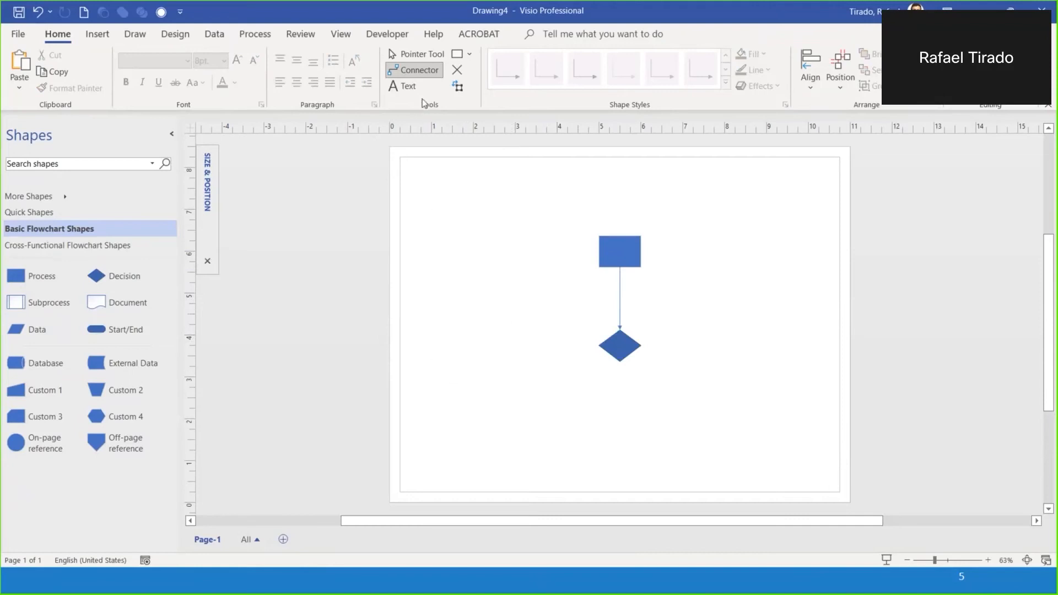
left_click(414, 54)
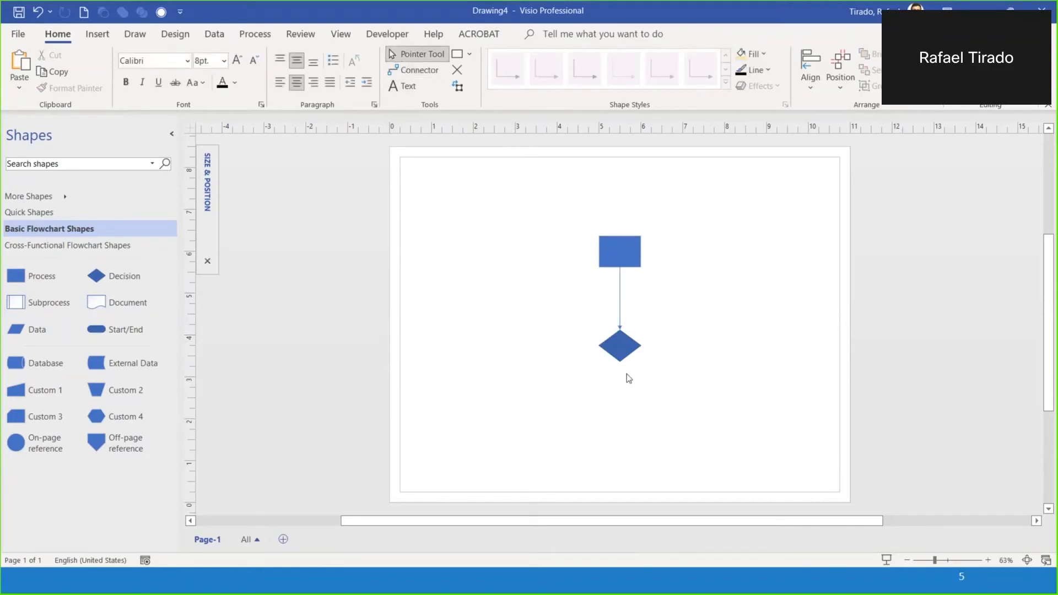
Move the Decision shape to the right of the Process shape and across to the page's upper-left corner to reroute the point-to-point connector
left_click_drag(732, 360, 751, 244)
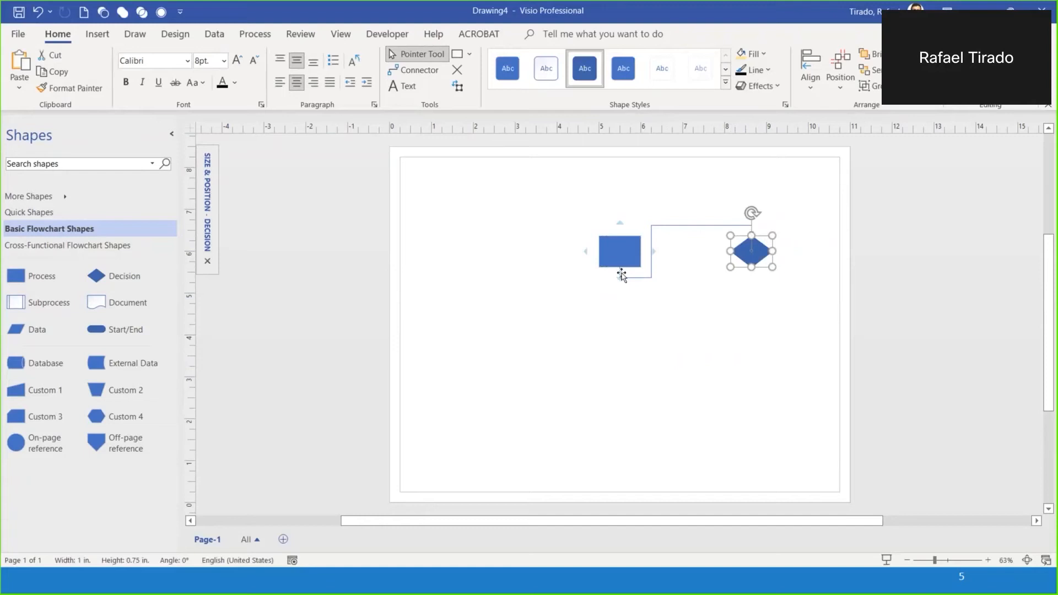
left_click(720, 330)
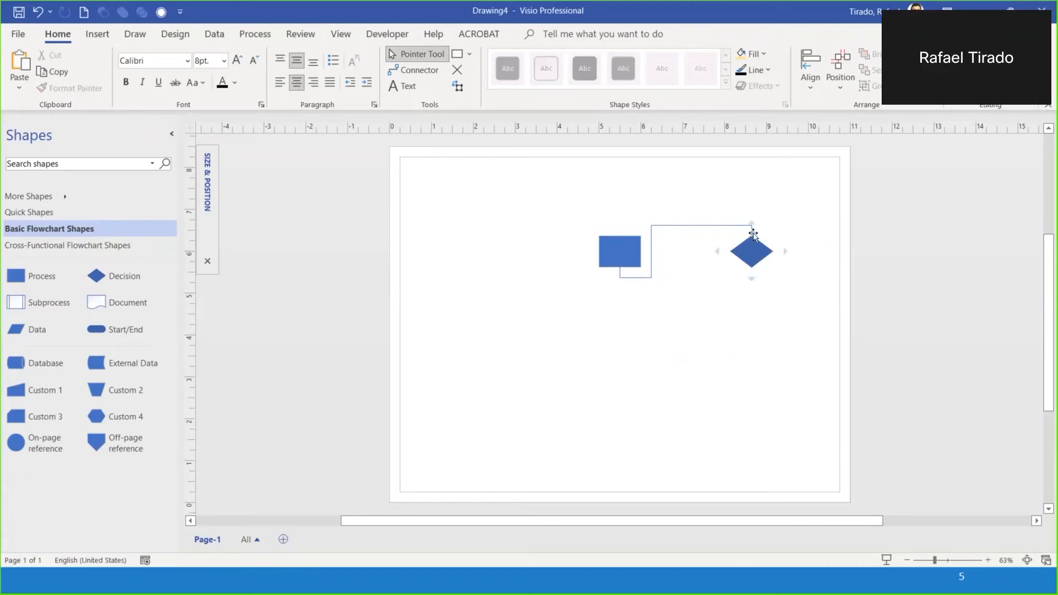
left_click_drag(753, 246, 436, 198)
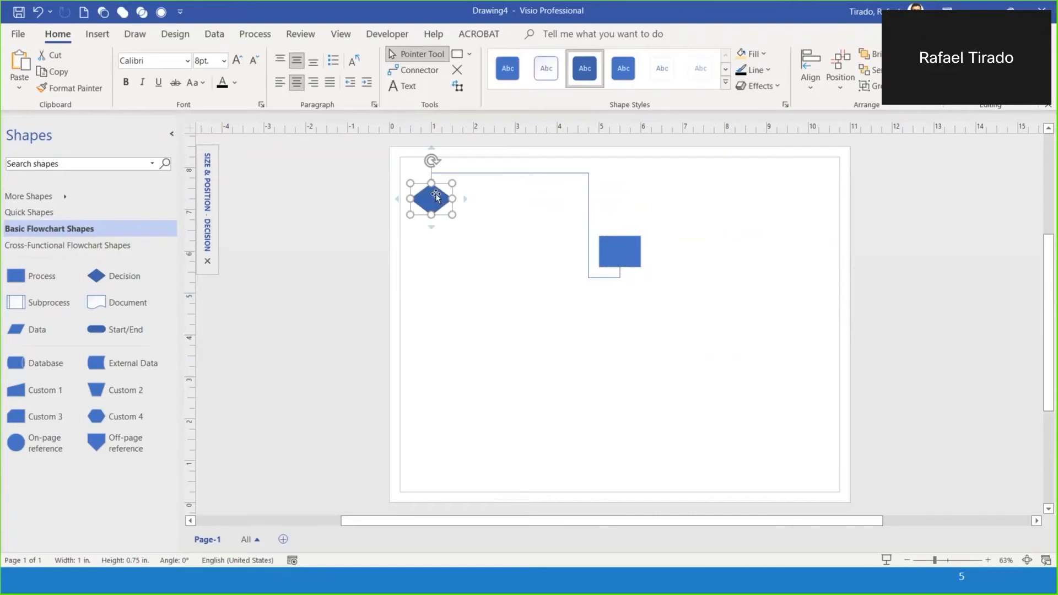
Move the Decision shape straight below the Process shape near the page bottom, and switch back to the Utilize Connectors slide
left_click_drag(436, 197, 630, 414)
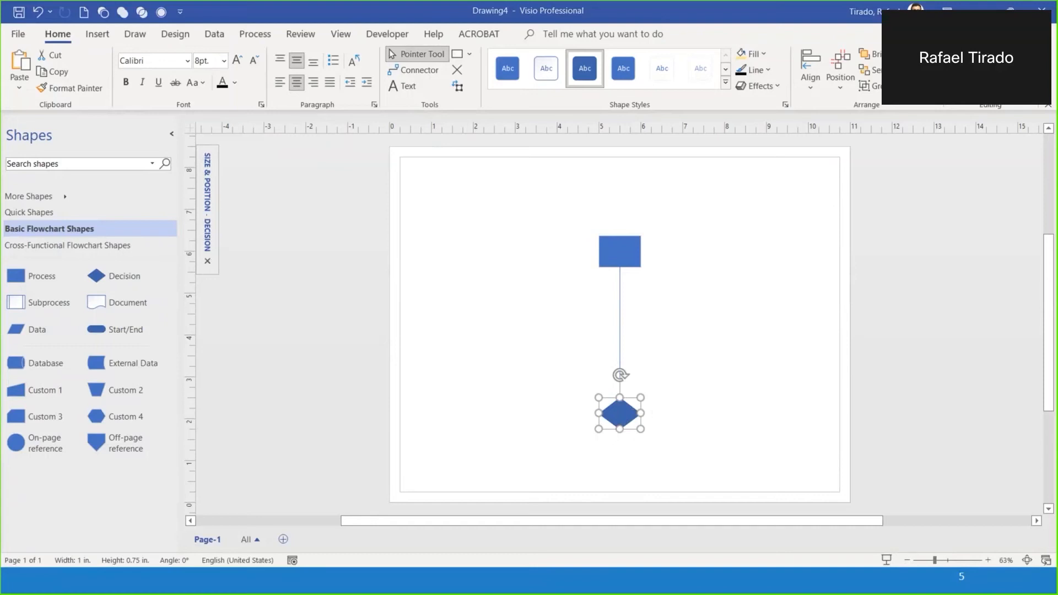
left_click(980, 11)
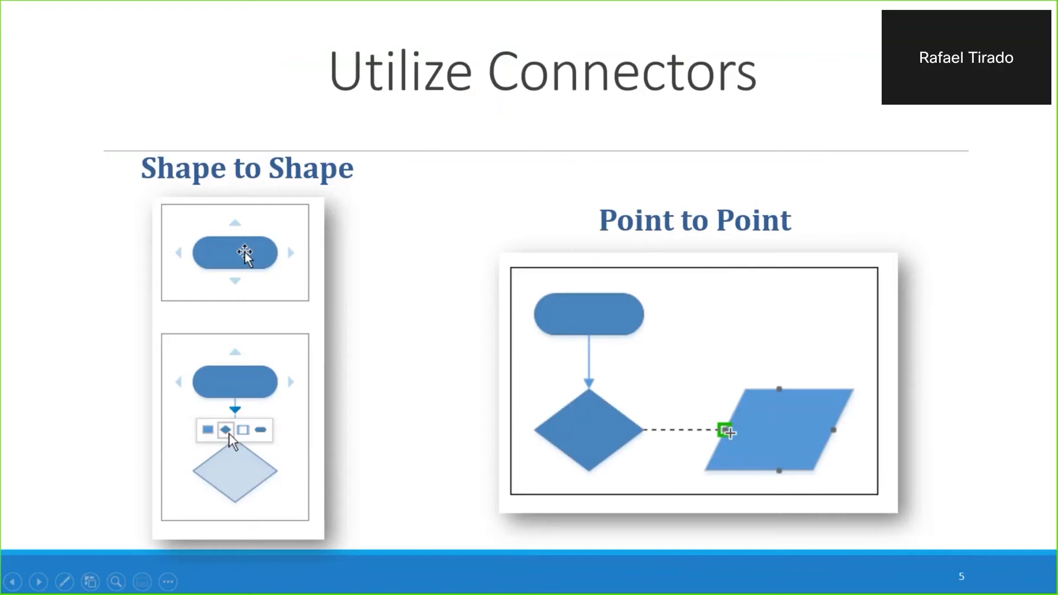
Switch back to the Visio drawing, delete the connected Decision shape, and place a new Decision shape below and left of the Process shape
key("alt+Tab")
left_click(724, 320)
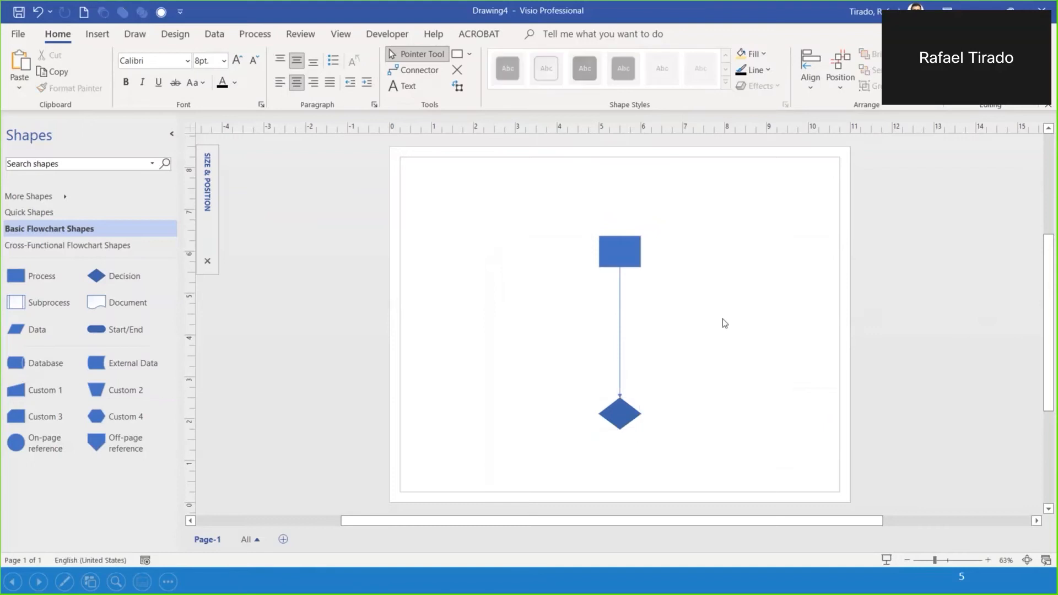
left_click(621, 413)
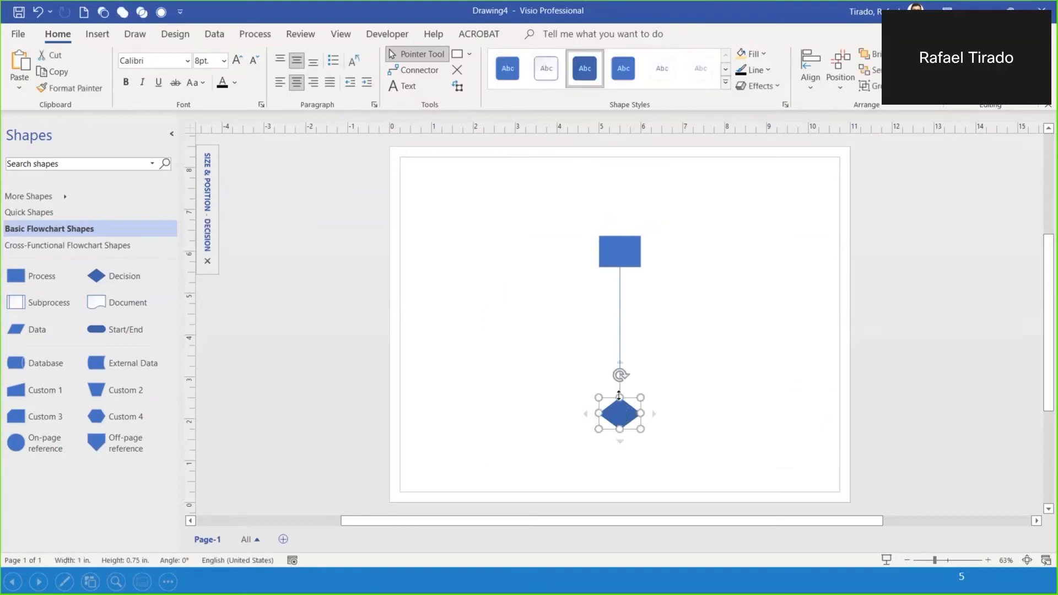
key("Delete")
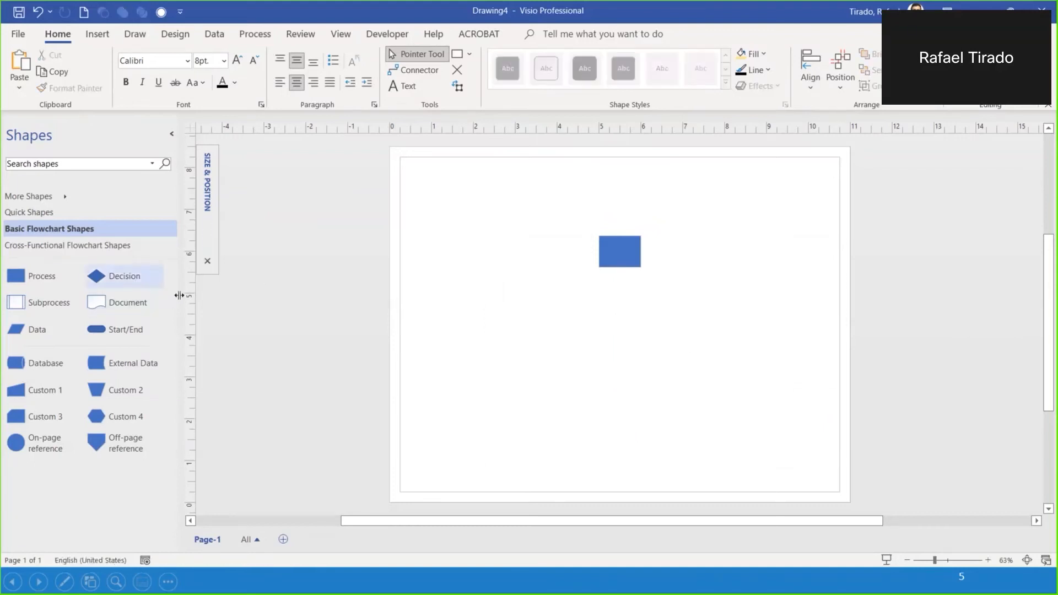
left_click_drag(129, 281, 557, 342)
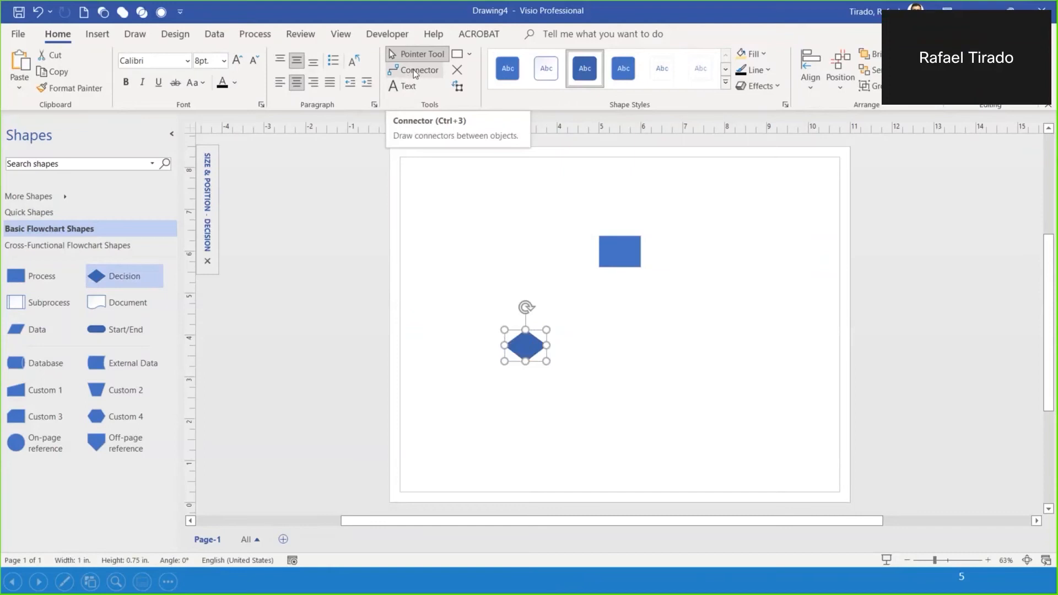
Open the Connectors stencil from the Visio Extras shape collection
left_click(42, 200)
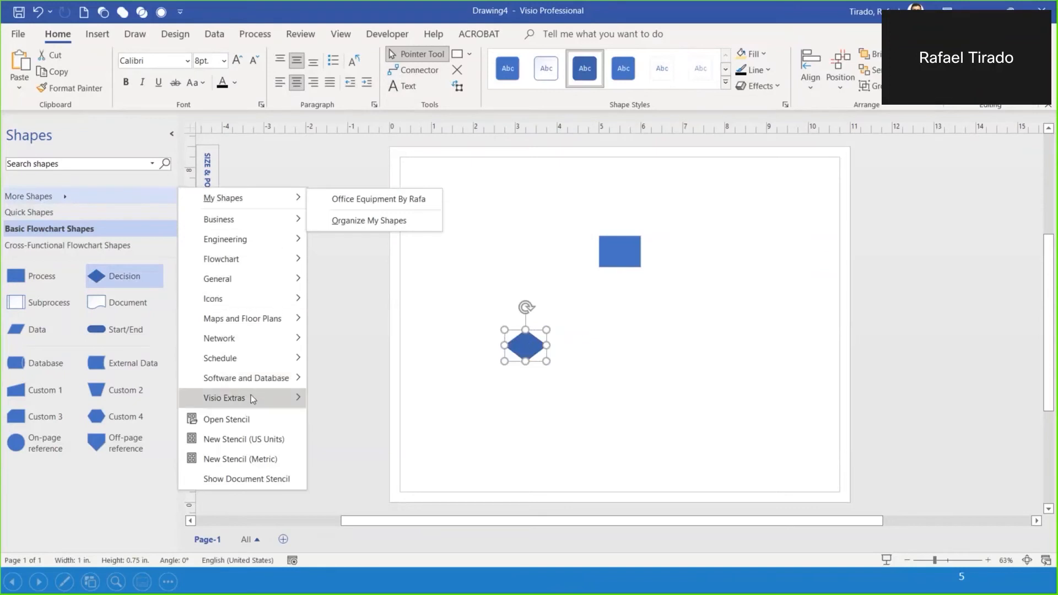
mouse_move(251, 395)
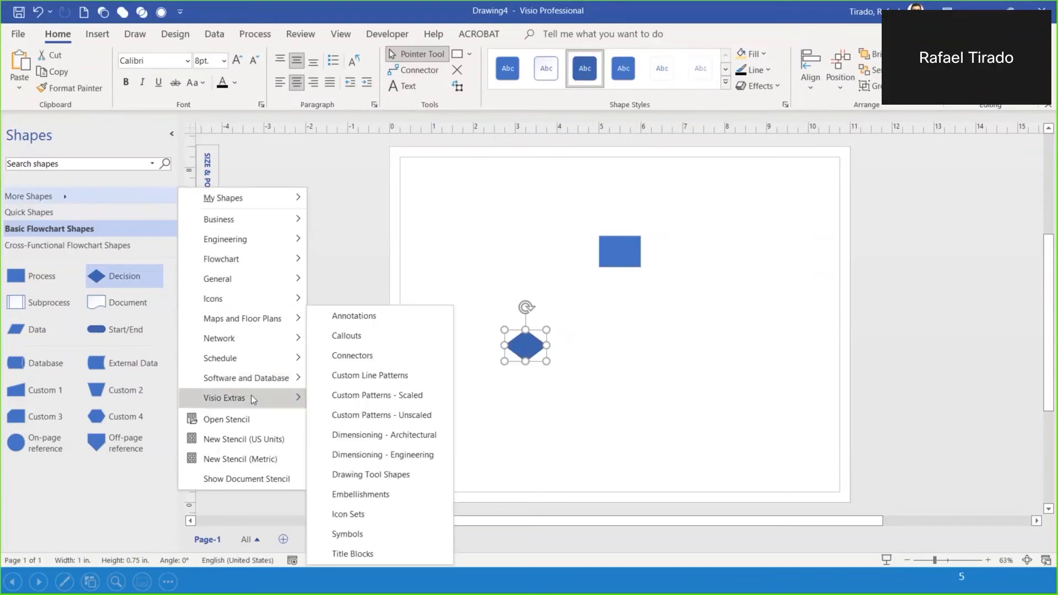
left_click(386, 355)
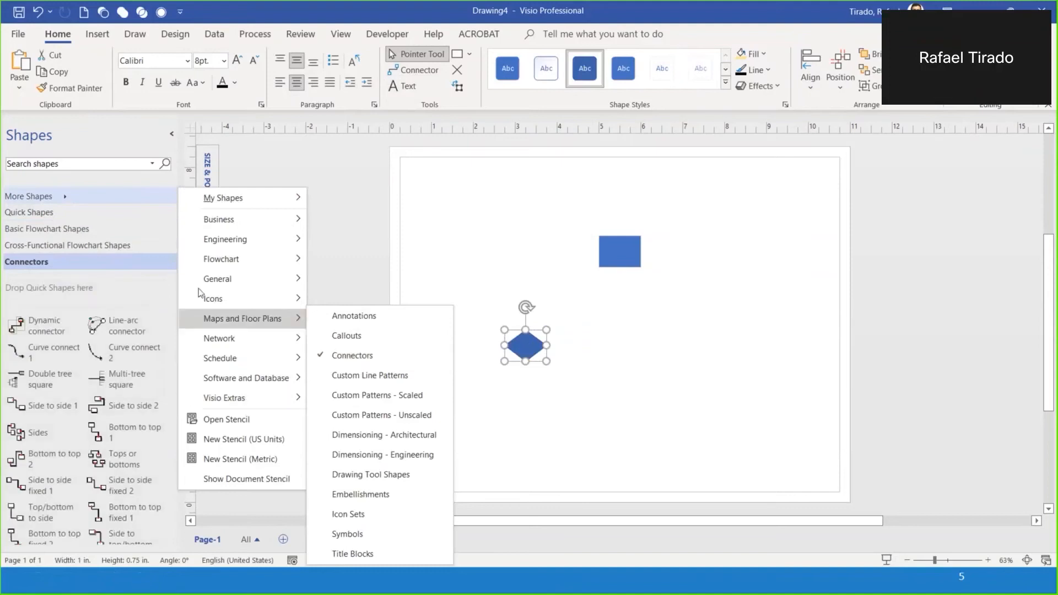
left_click(133, 263)
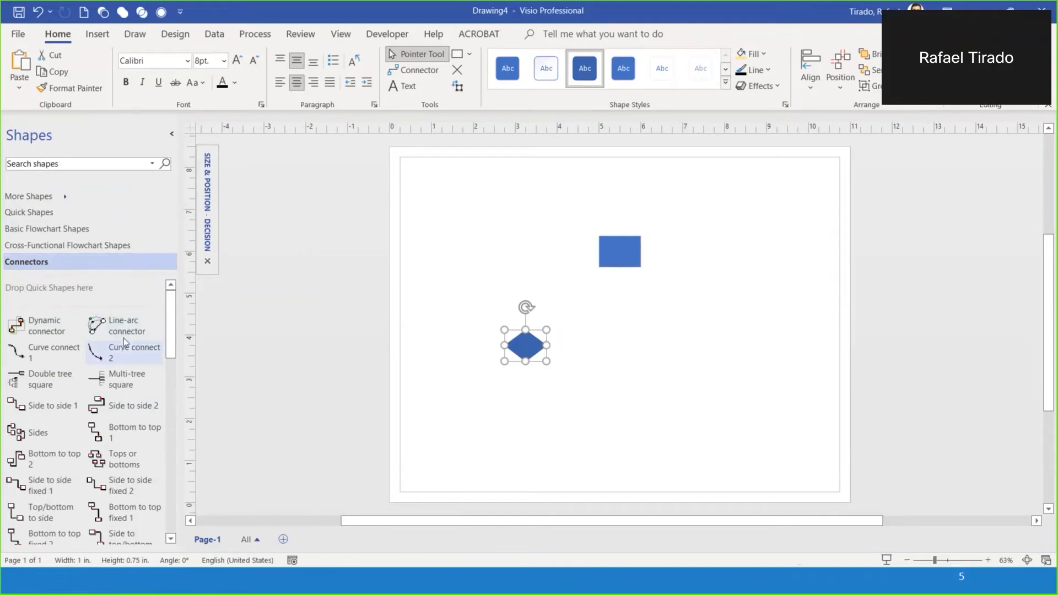
Add a Line-arc connector running from the Process shape's left point to the Decision shape's top point
left_click_drag(119, 336, 712, 392)
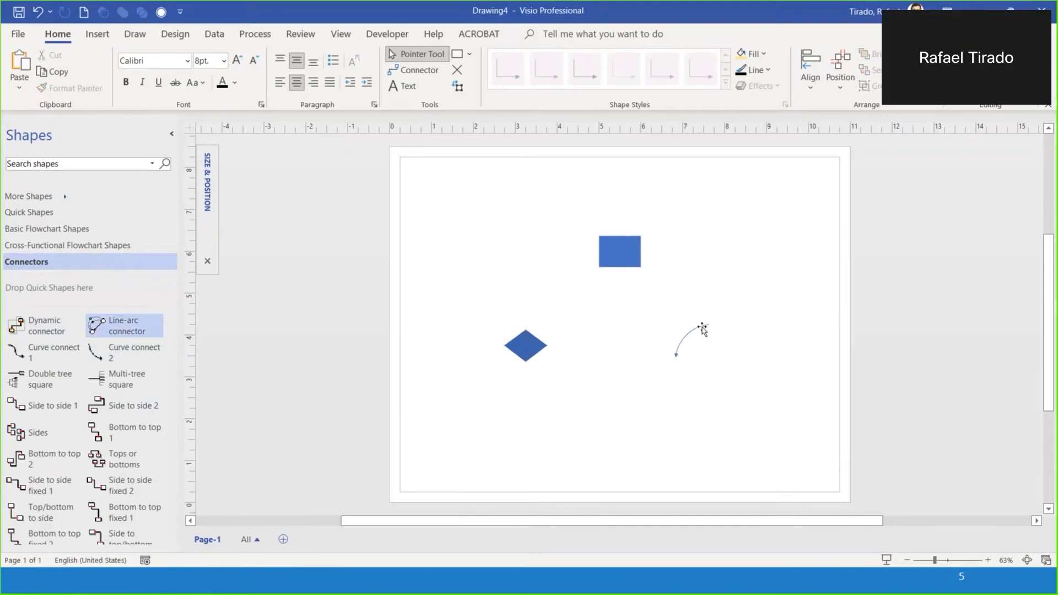
left_click_drag(710, 326, 599, 251)
left_click_drag(676, 357, 526, 330)
left_click(660, 345)
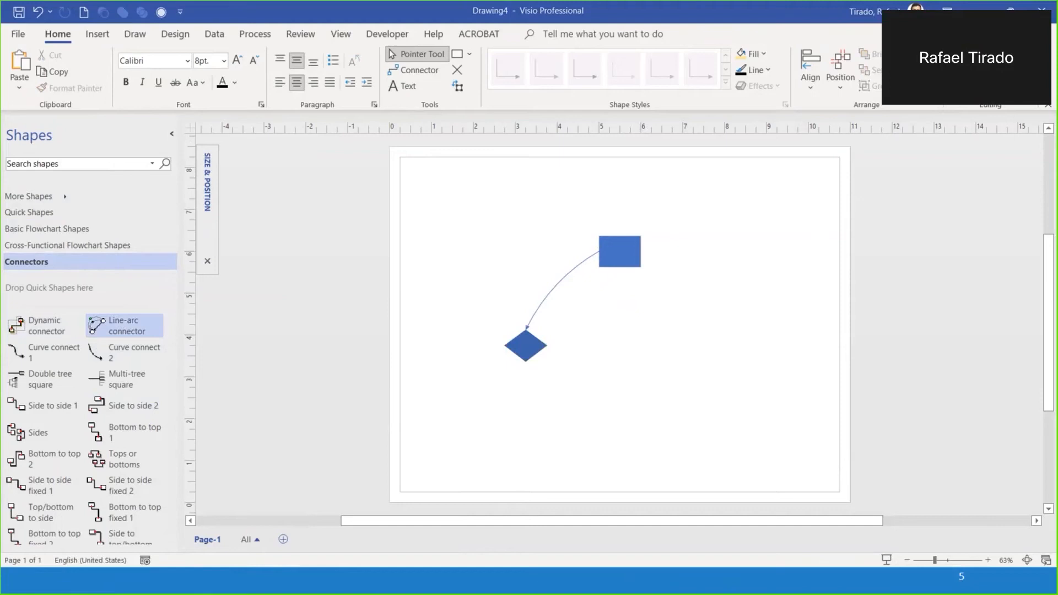
Switch to the slideshow and advance to the Create a Basic Diagram slide to examine the Project Proposal Flowchart
left_click(979, 11)
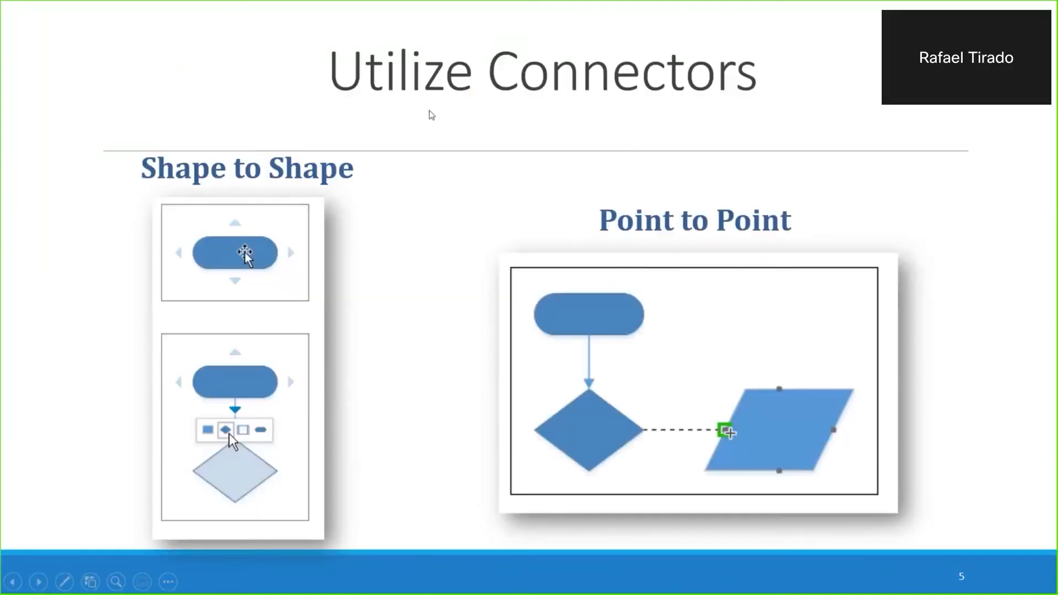
key("Right")
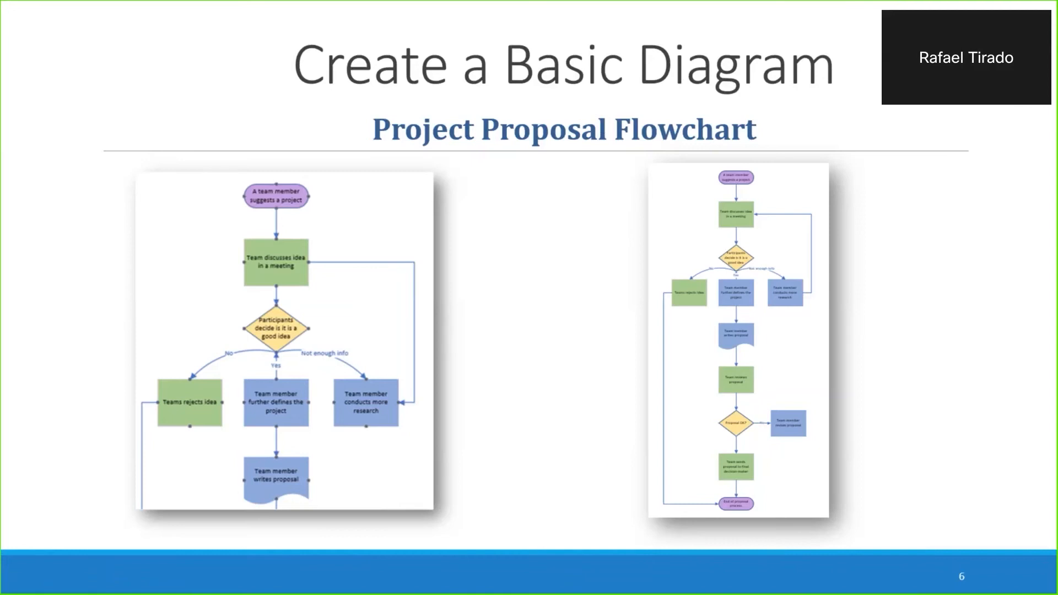
Return to the Visio drawing and delete all shapes and connectors from the page
key("alt+Tab")
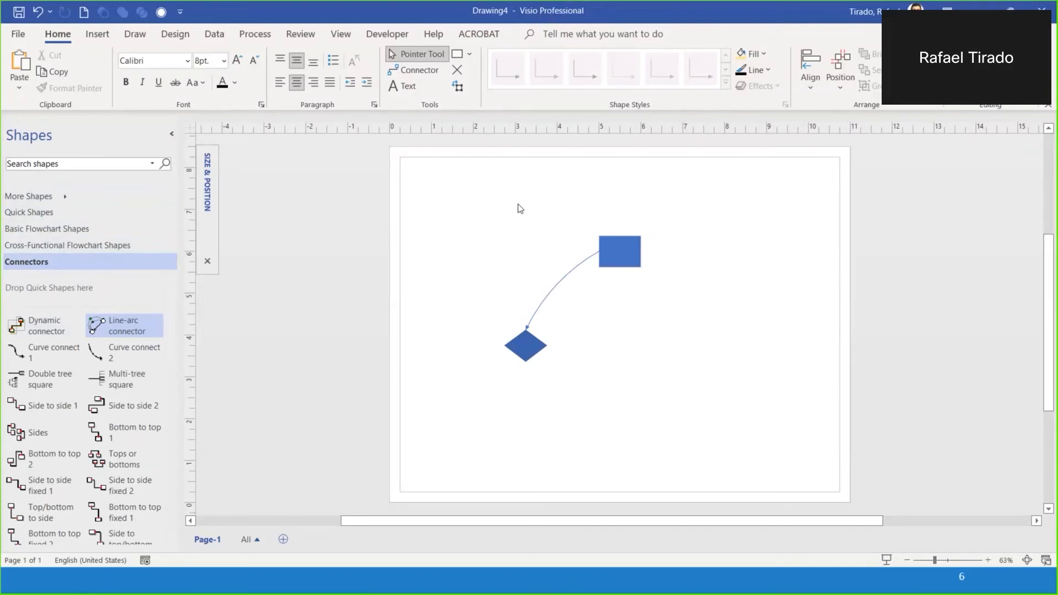
key("ctrl+a")
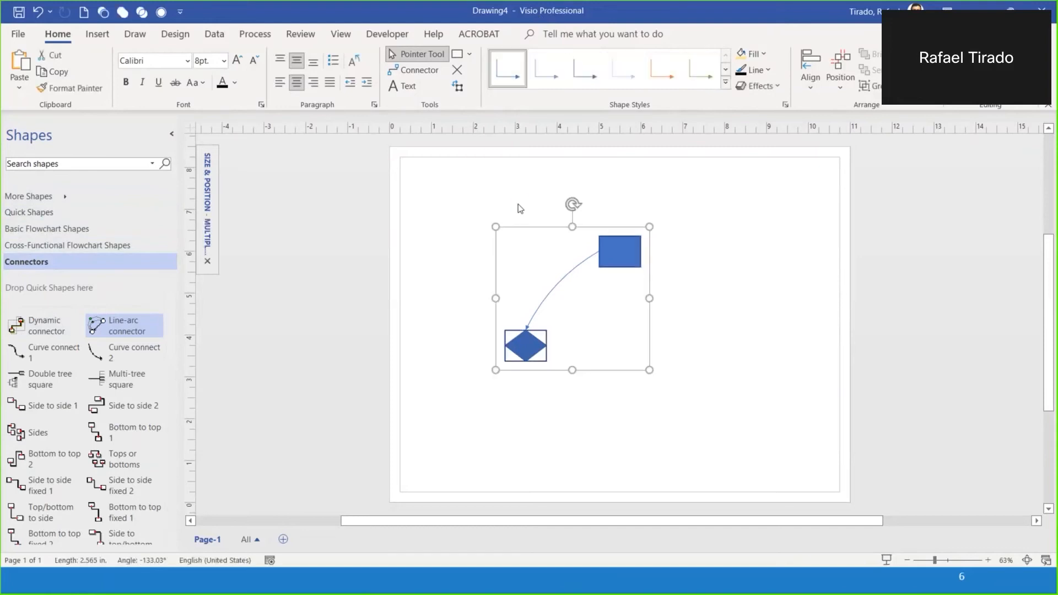
key("Delete")
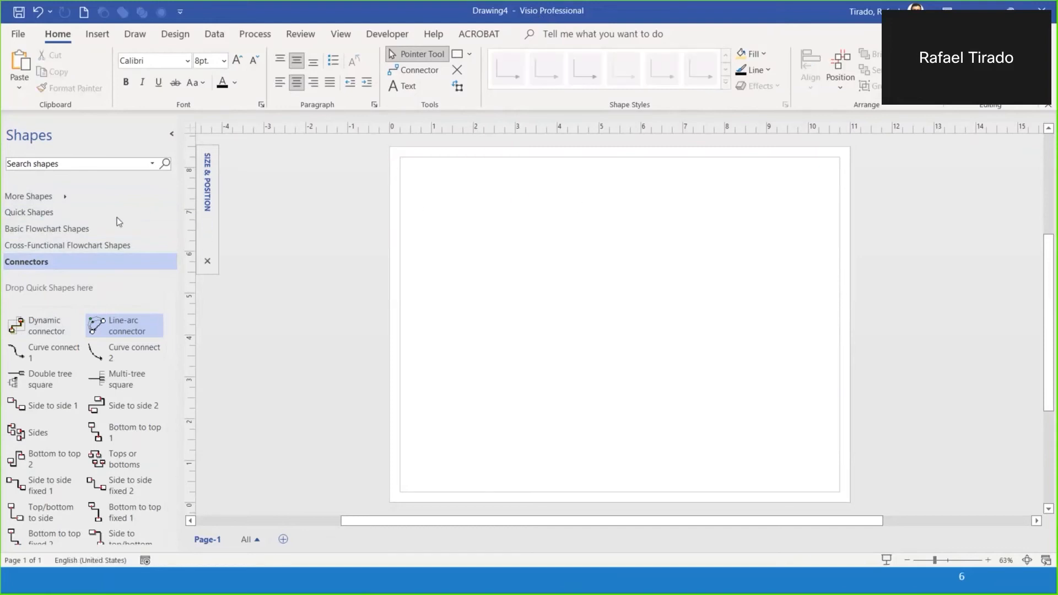
Place a Start/End shape from the Basic Flowchart Shapes near the page's top centre, and put a duplicate straight below it near the page bottom
left_click(30, 231)
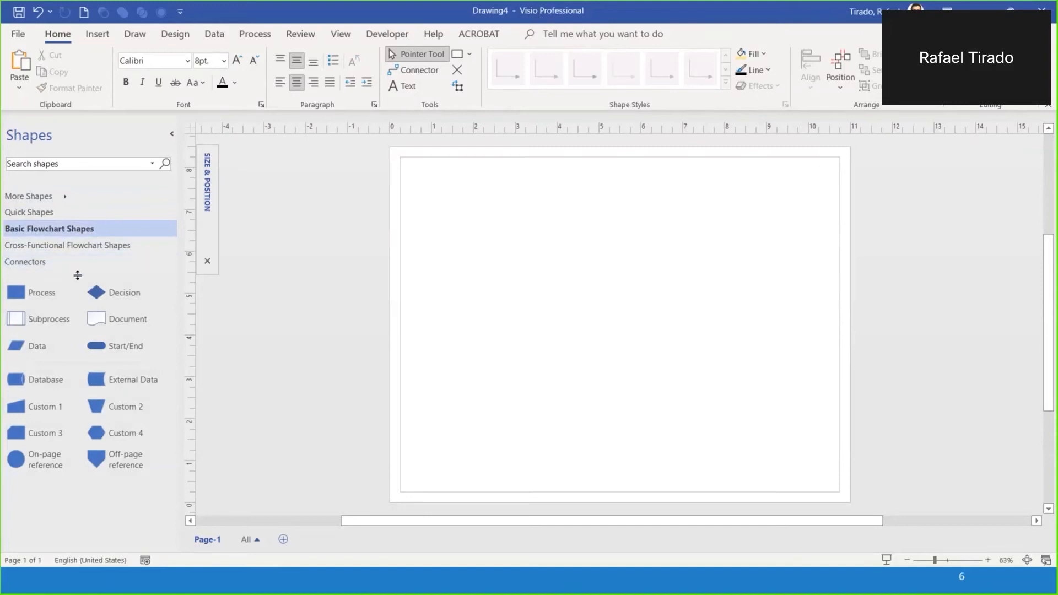
left_click_drag(117, 347, 596, 181)
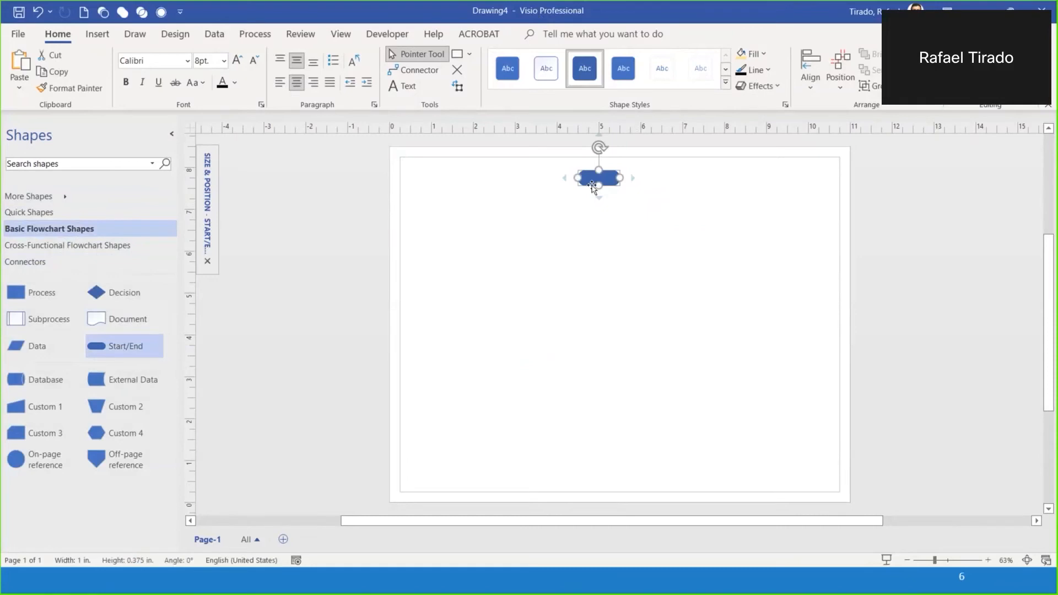
key("ctrl+d")
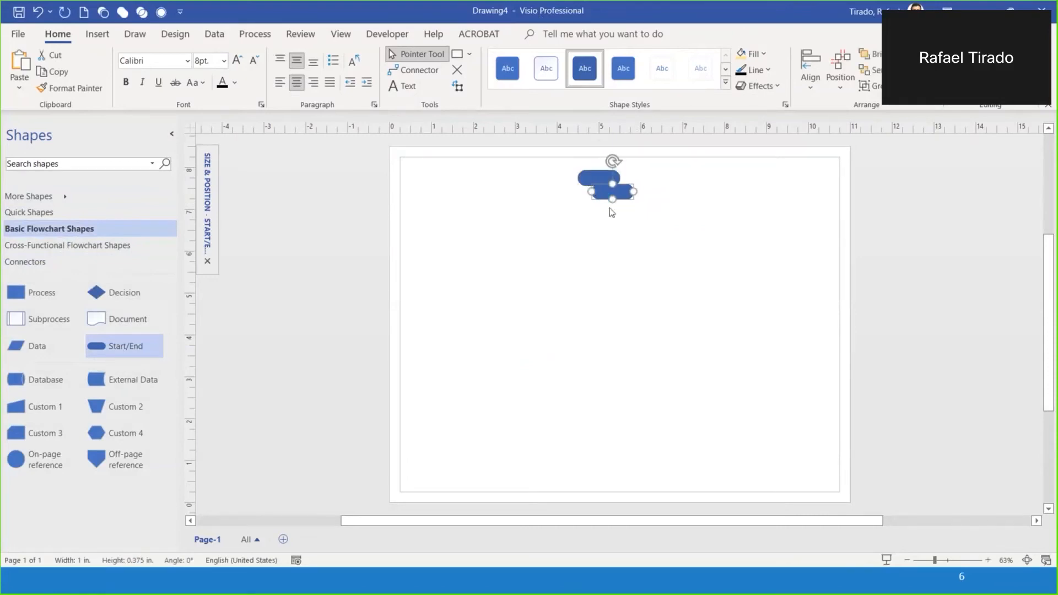
left_click_drag(612, 196, 595, 467)
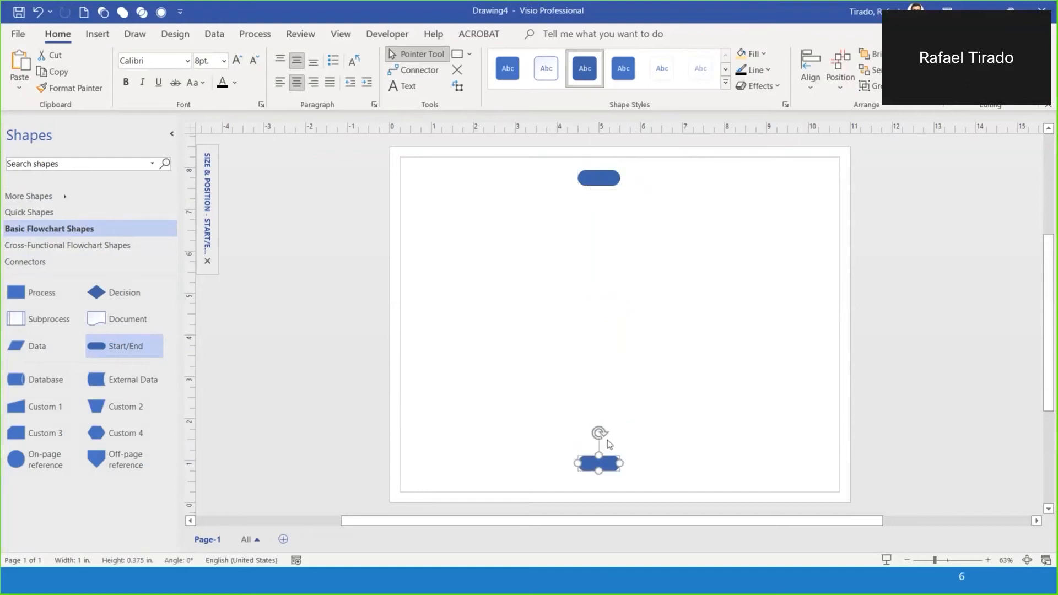
left_click(675, 433)
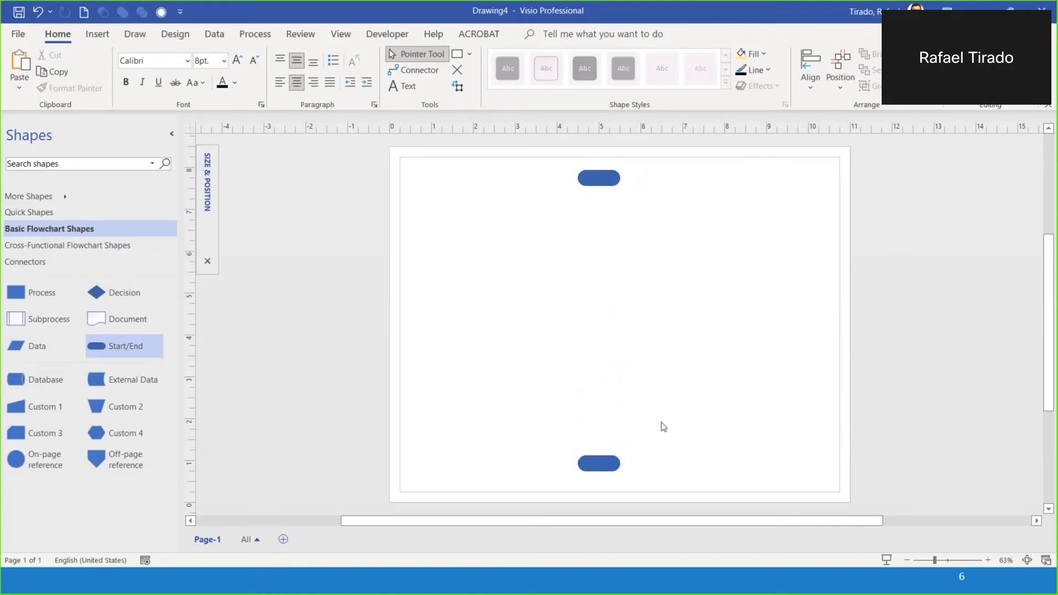
Label the upper Start/End shape "A team member suggest a project" and deselect it
left_click(600, 179)
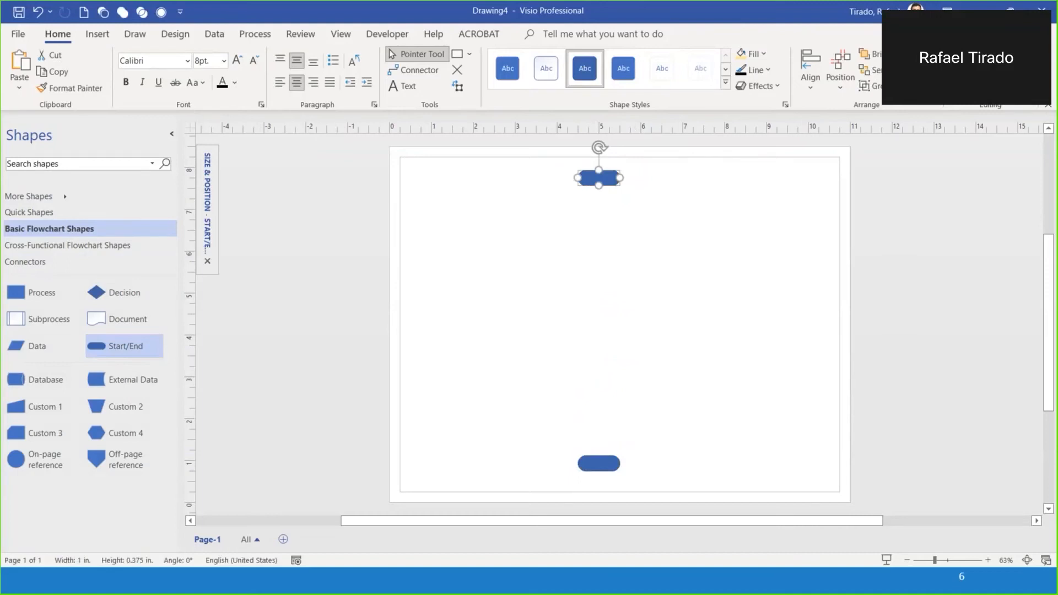
type("A")
type("me")
key("BackSpace")
key("BackSpace")
key("BackSpace")
key("BackSpace")
type("am")
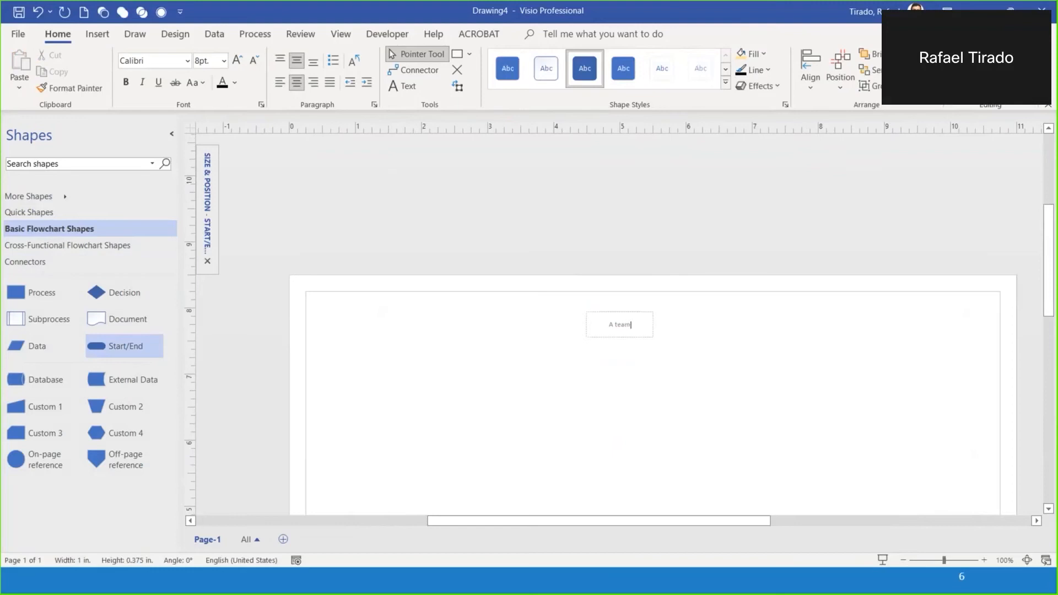
type(" member suggest a project")
key("Escape")
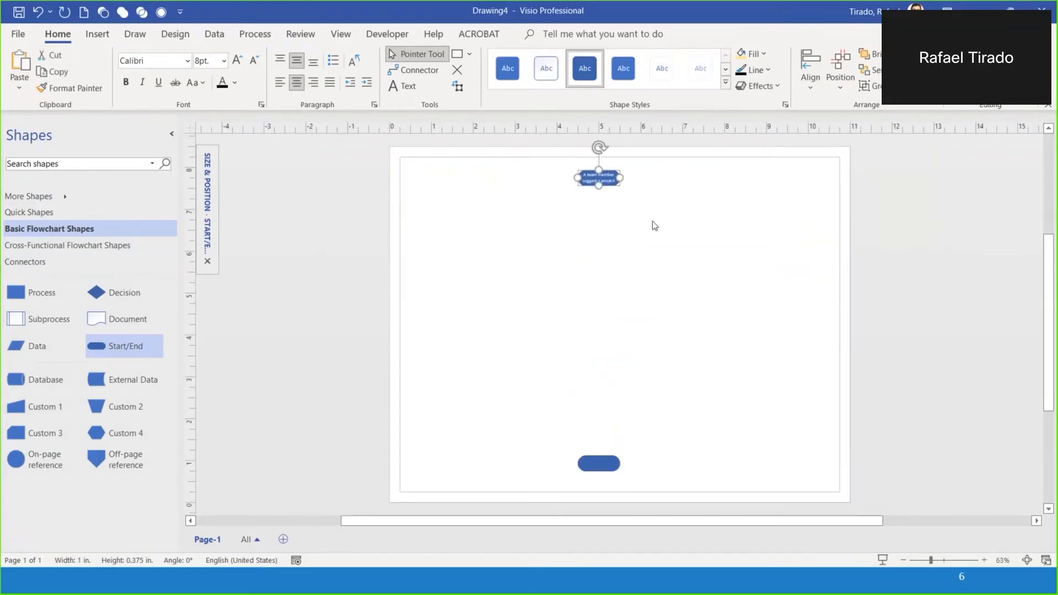
left_click(621, 231)
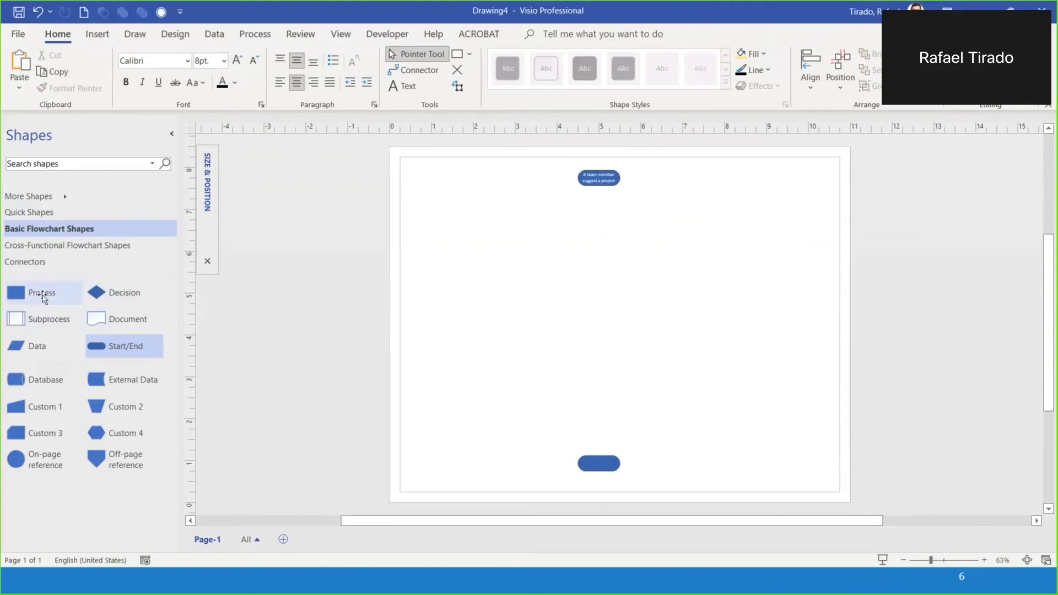
Preview the AutoConnect shape choices below the labelled Start/End shape and compare them with the Basic Flowchart Shapes stencil
left_click(44, 297)
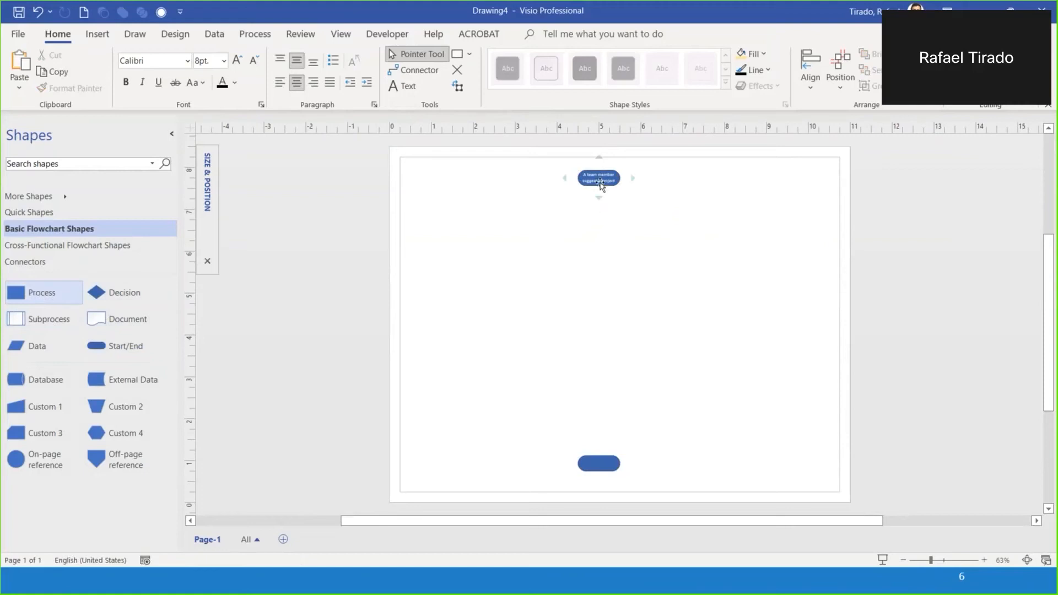
mouse_move(600, 199)
left_click(600, 180)
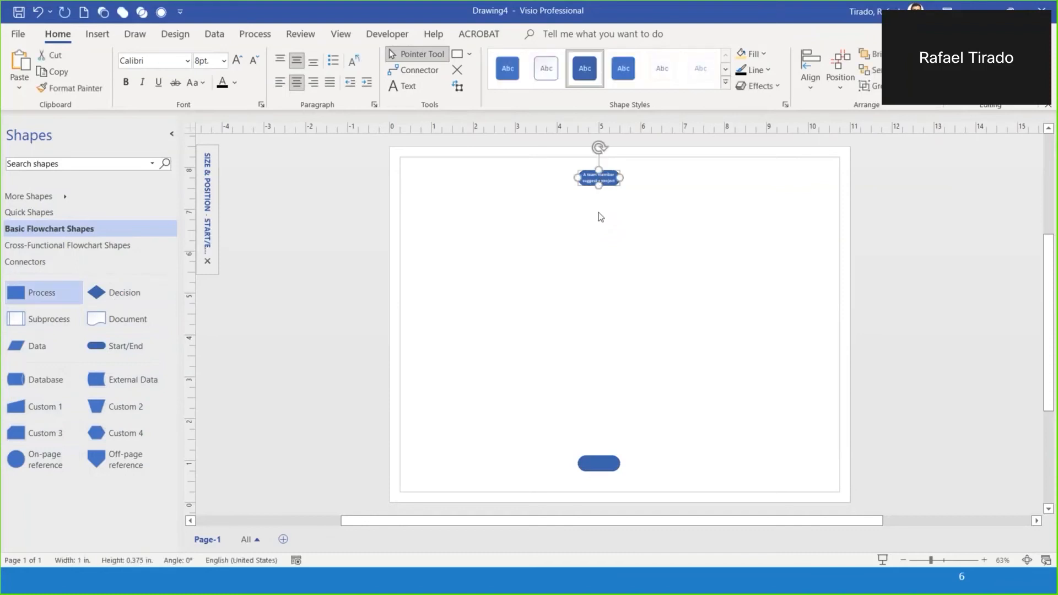
left_click(598, 217)
left_click(600, 181)
mouse_move(598, 201)
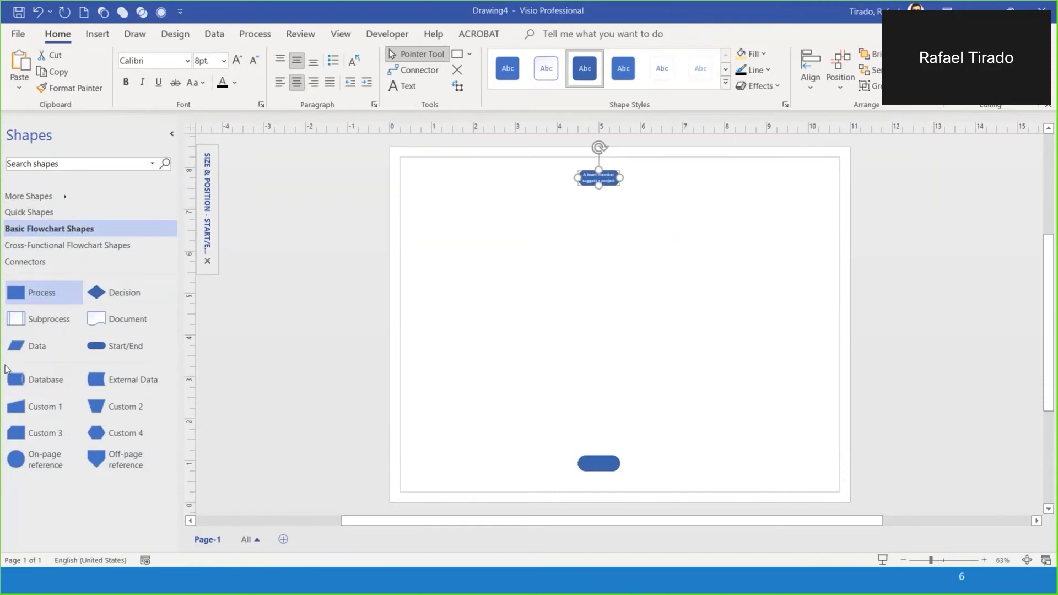
Move Document out of the stencil's quick shapes group, preview the AutoConnect choices, and restore Document to its place before Data
key("ctrl+1")
left_click(12, 312)
mouse_move(43, 181)
left_mouse_down()
mouse_move(0, 221)
mouse_move(20, 276)
mouse_move(143, 298)
mouse_move(302, 305)
mouse_move(226, 200)
mouse_move(31, 181)
left_mouse_up()
left_click_drag(110, 323, 48, 349)
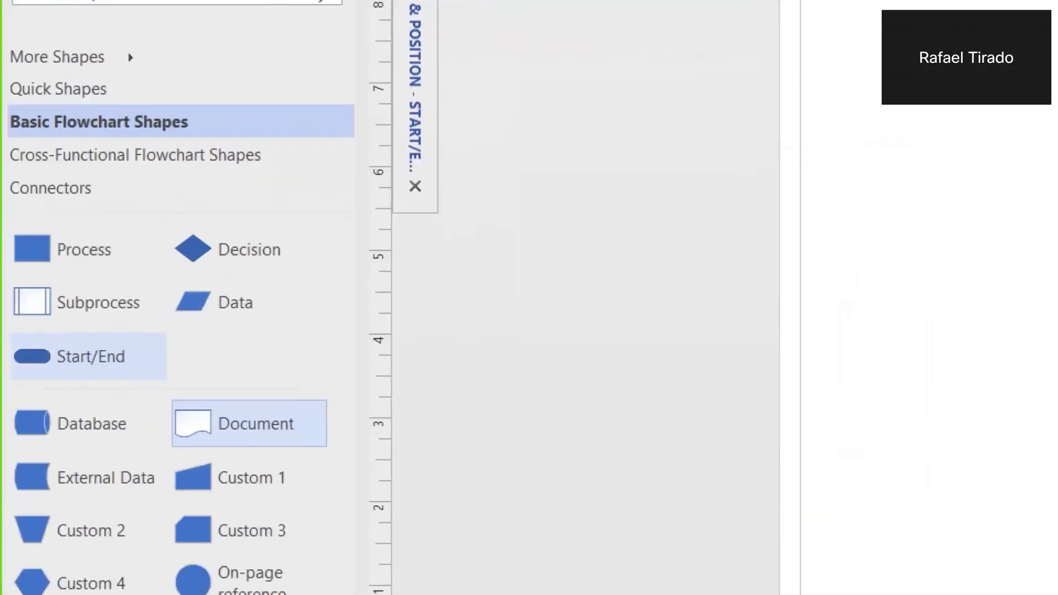
left_click_drag(109, 255, 134, 229)
left_click_drag(237, 239, 279, 182)
left_click_drag(131, 291, 155, 260)
left_click_drag(259, 307, 278, 271)
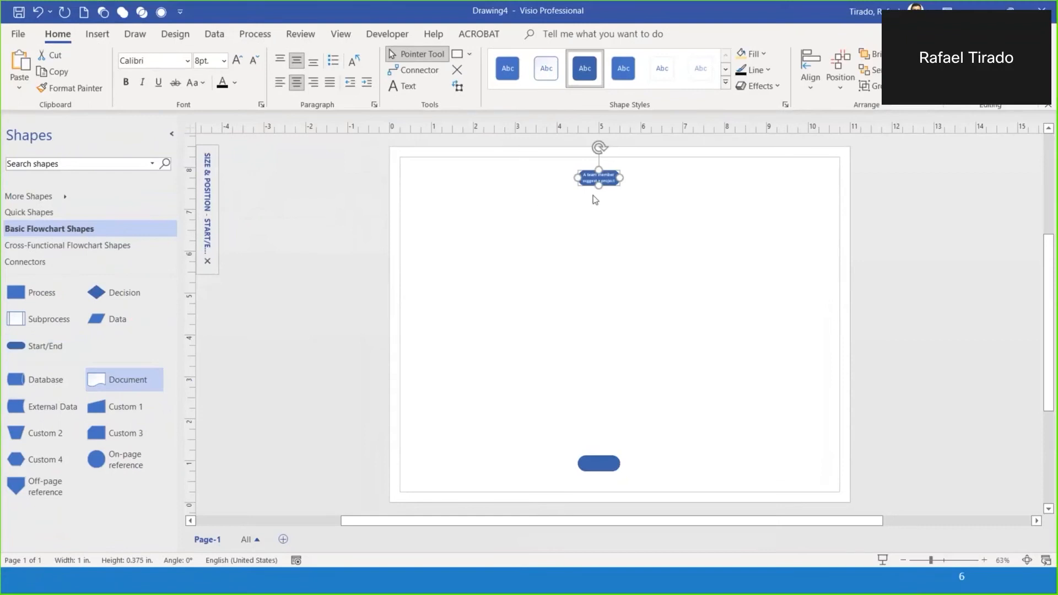
mouse_move(598, 197)
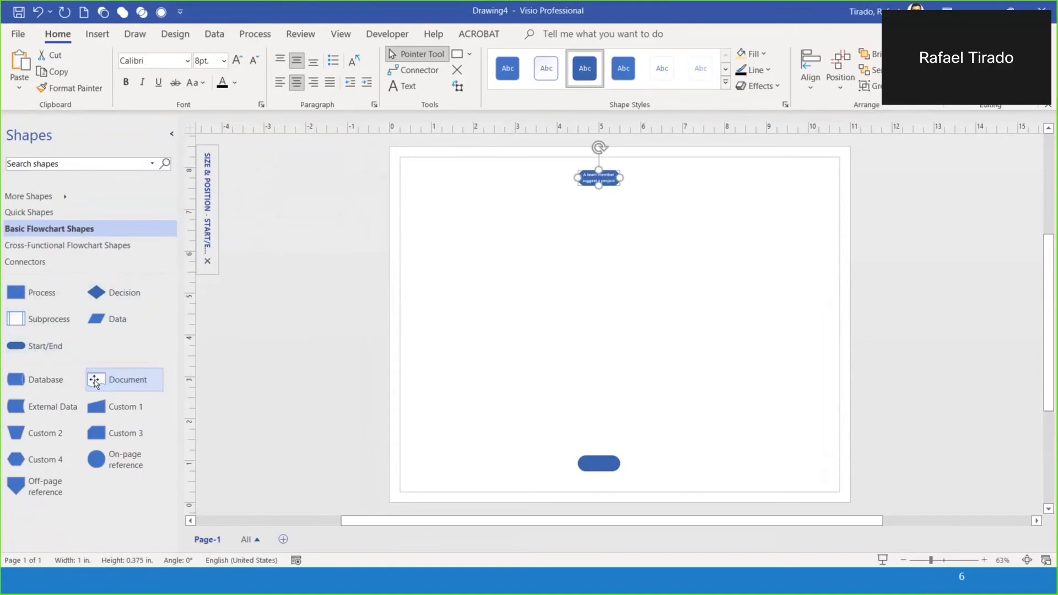
left_click_drag(99, 381, 89, 322)
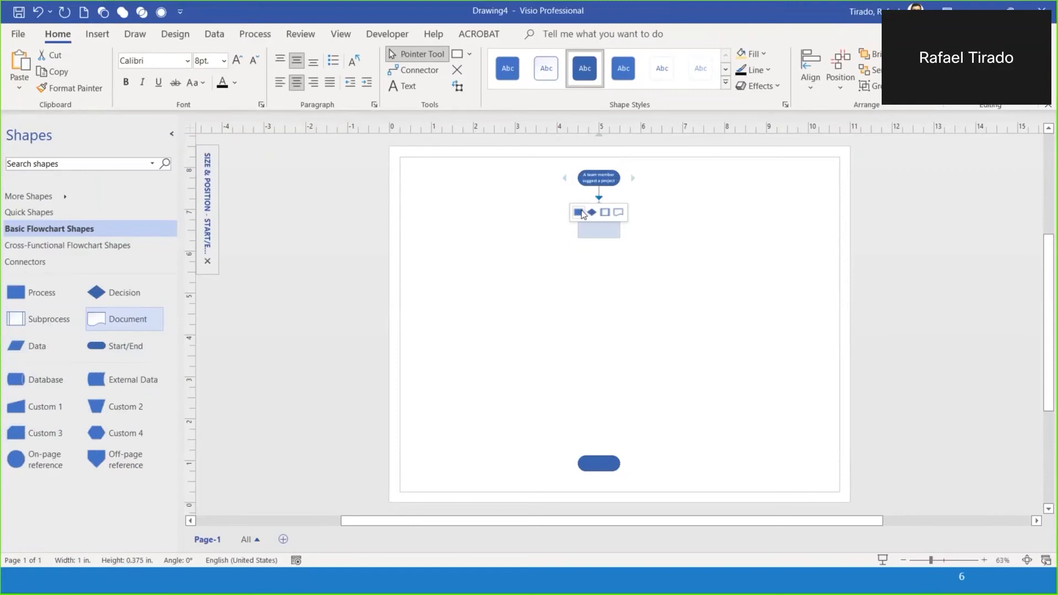
AutoConnect a Process shape below the upper Start/End shape and label it "Team discusses idea in a meeting"
left_click(580, 213)
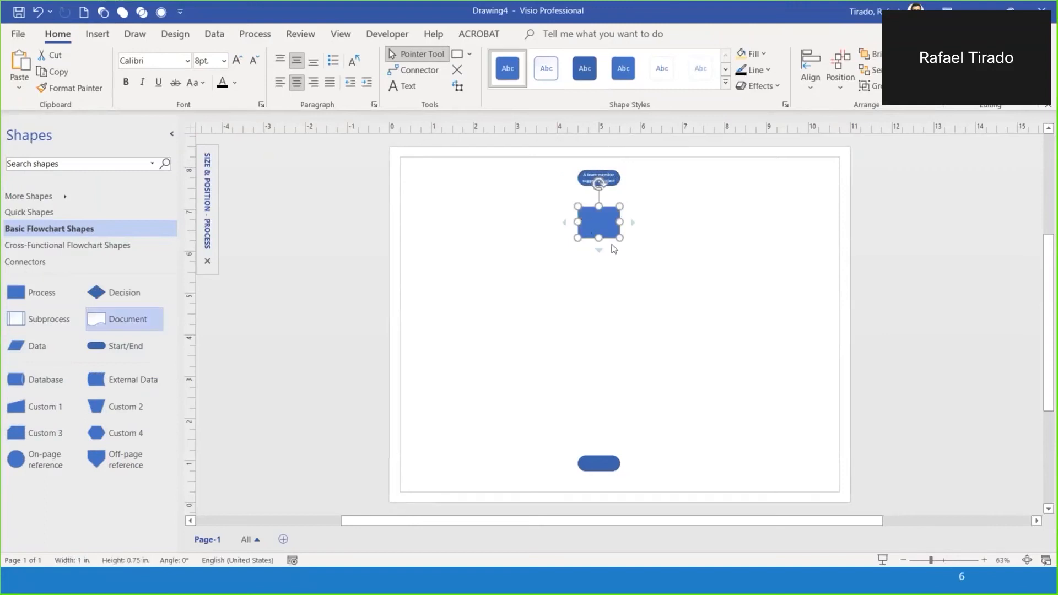
left_click(941, 559)
scroll(772, 380, "up", 1)
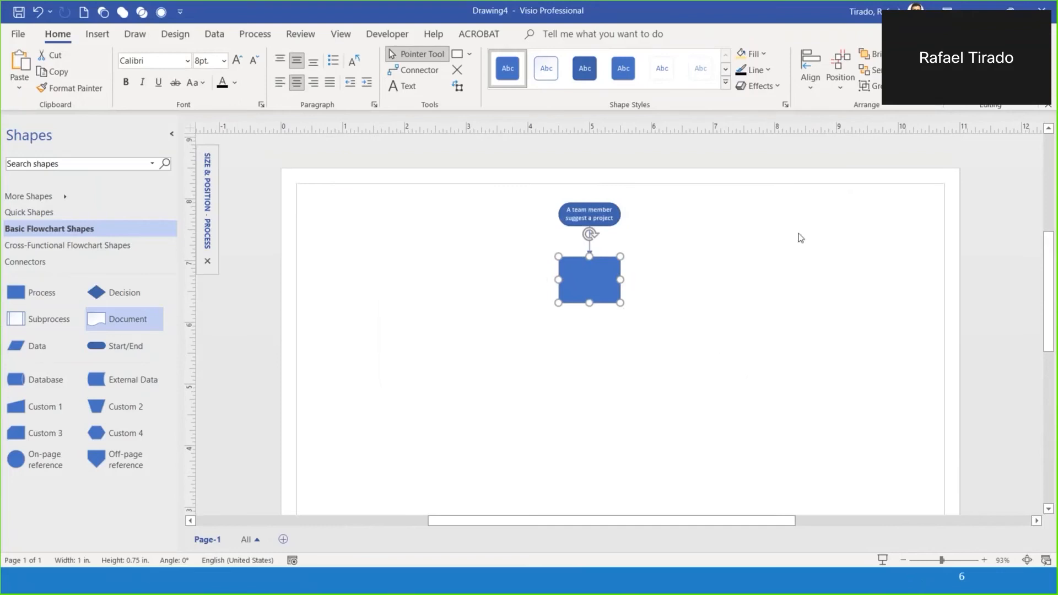
type("Team")
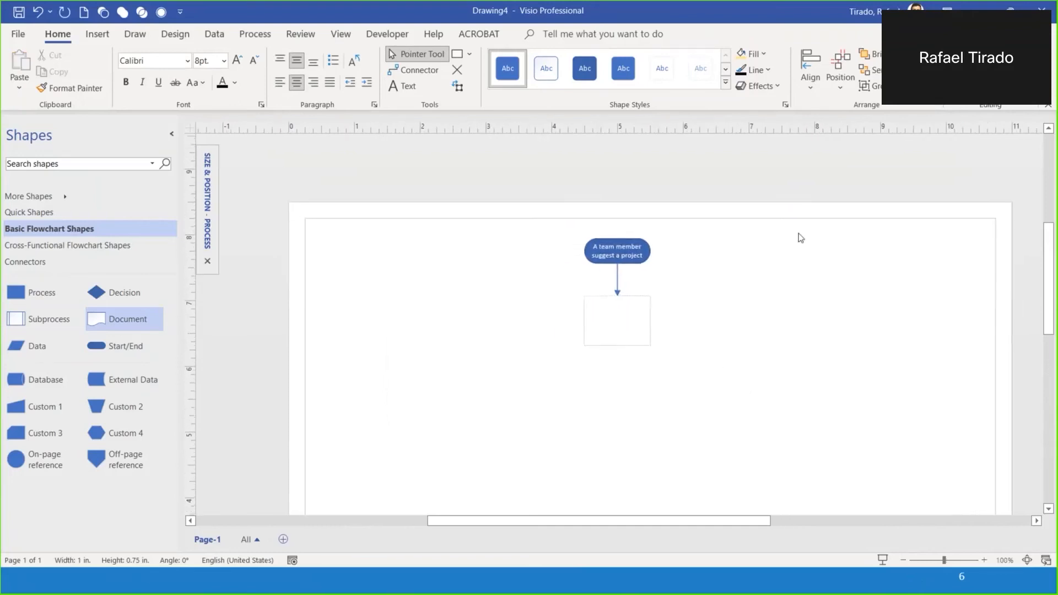
type(" discu")
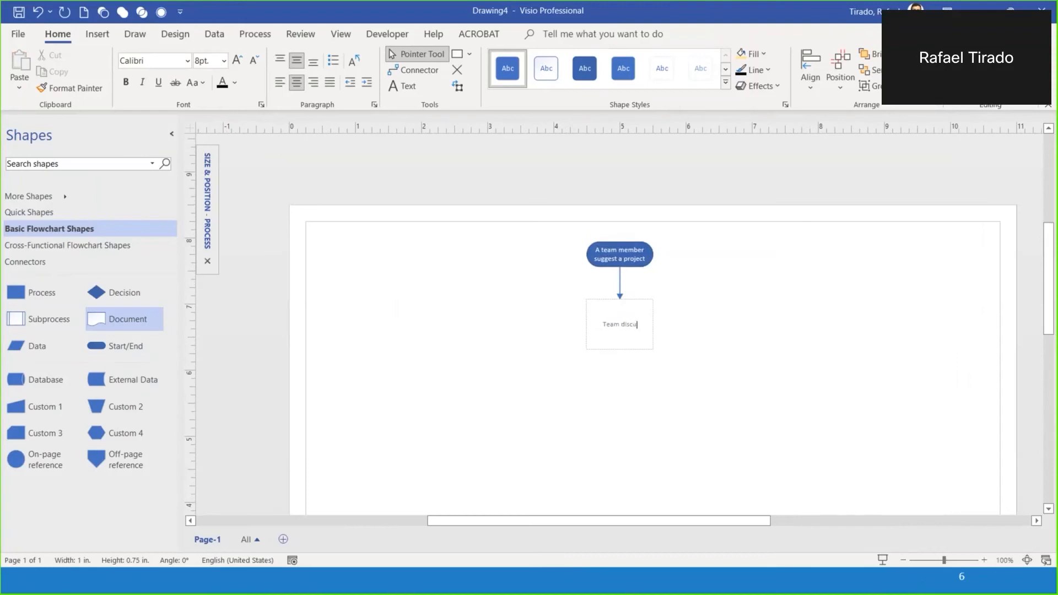
type("sses idea in a meeting")
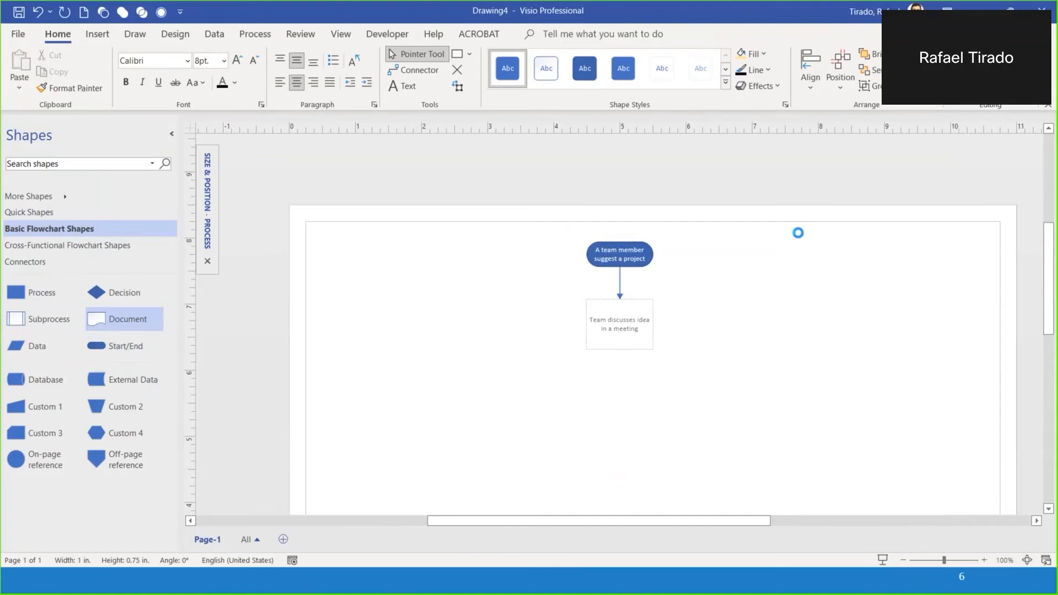
left_click(733, 299)
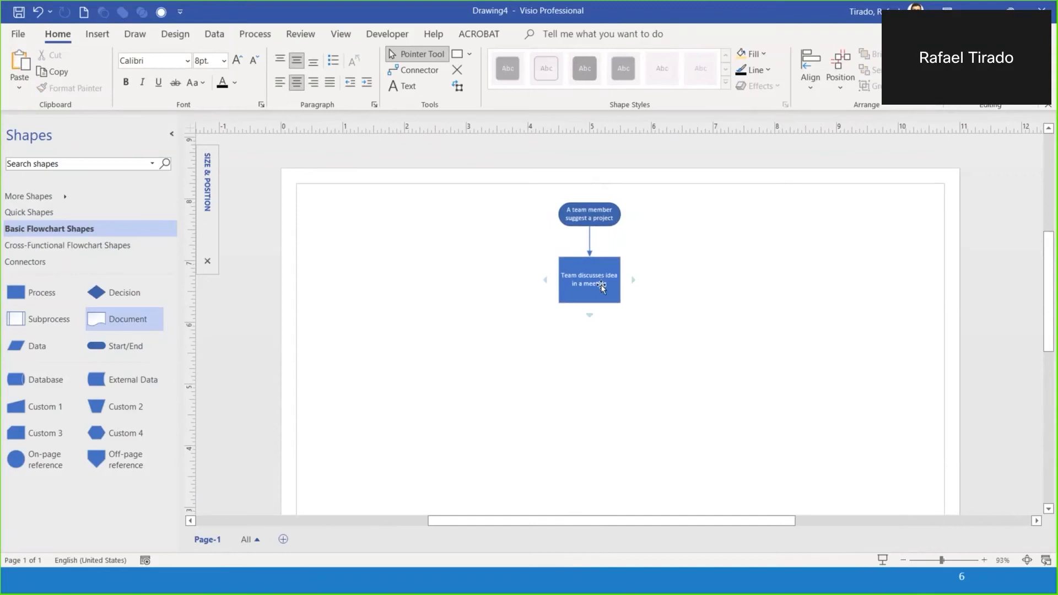
Choose Decision as the stencil shape and AutoConnect it below the "Team discusses idea in a meeting" shape
left_click(117, 297)
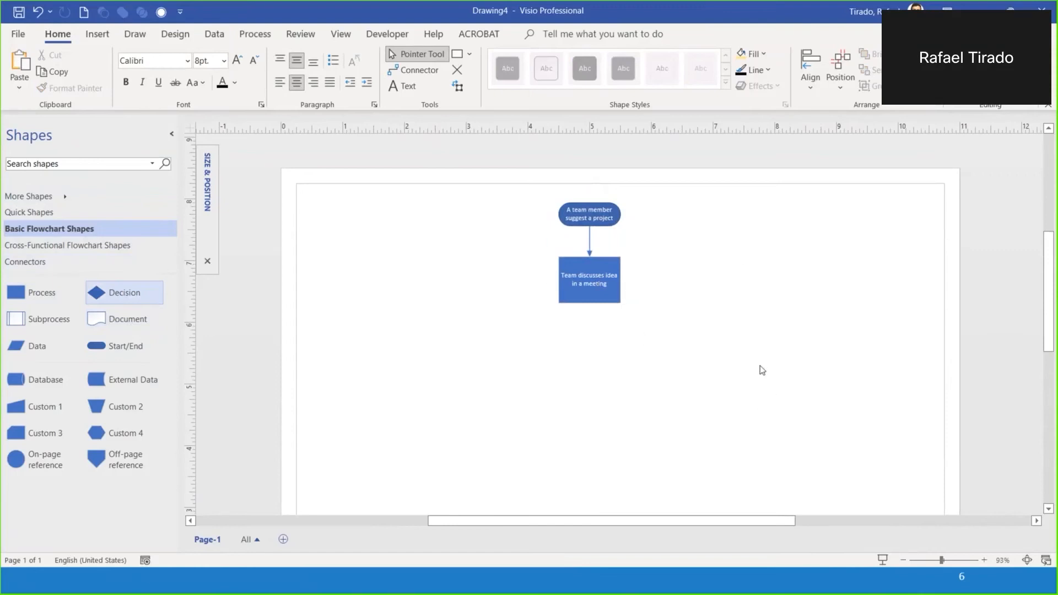
mouse_move(633, 281)
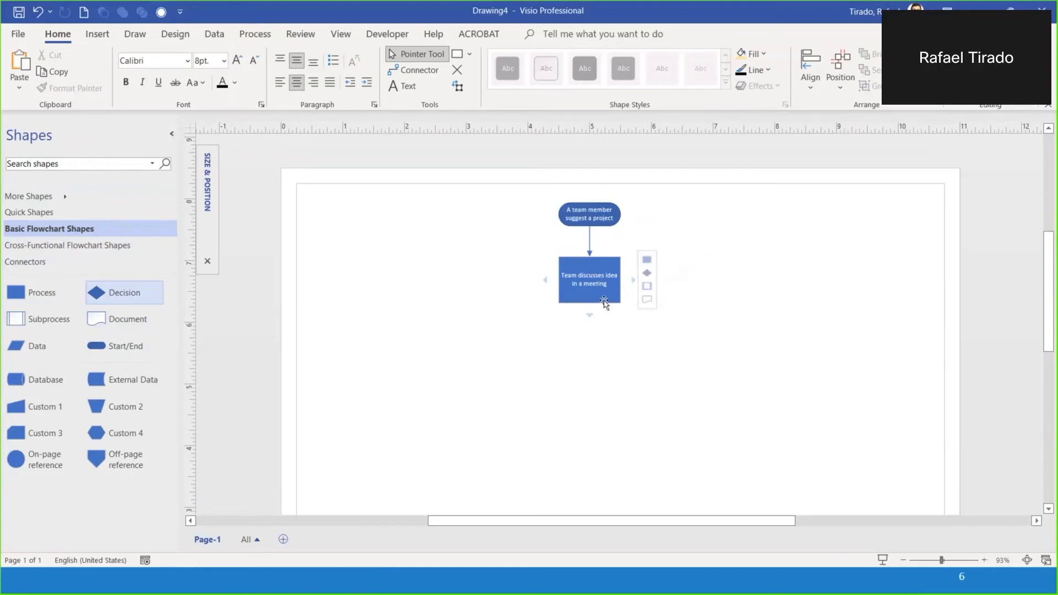
left_click(590, 315)
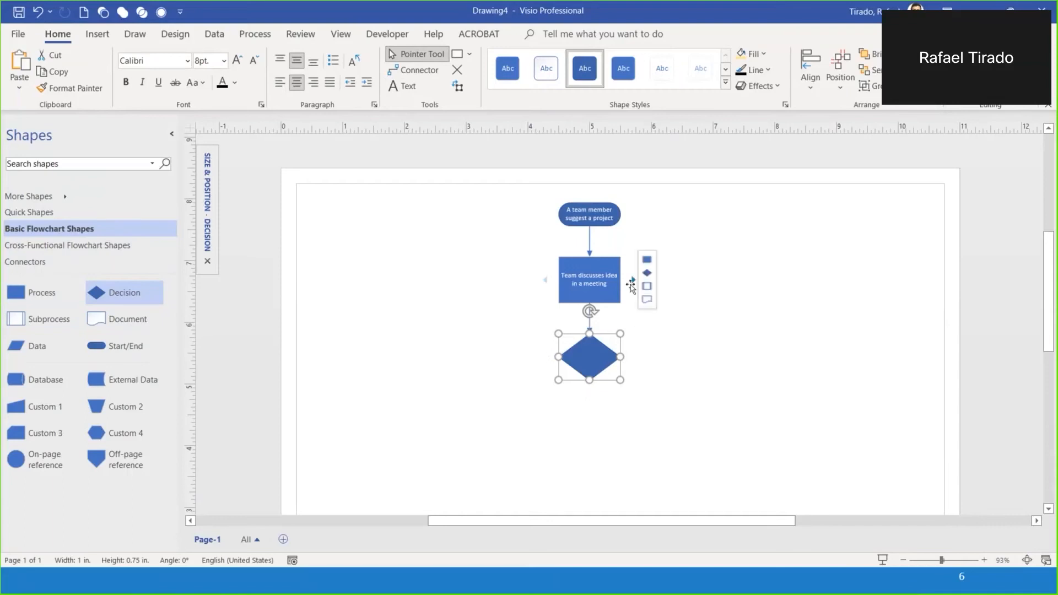
AutoConnect a Decision shape on each side of the "Team discusses idea in a meeting" shape, and delete both side shapes
left_click(647, 272)
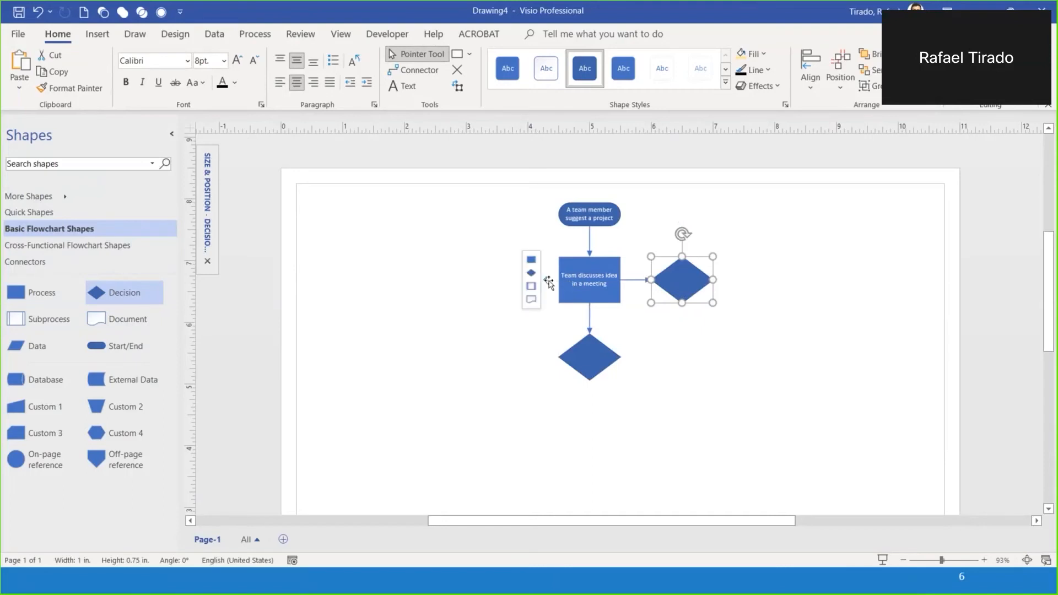
left_click(547, 280)
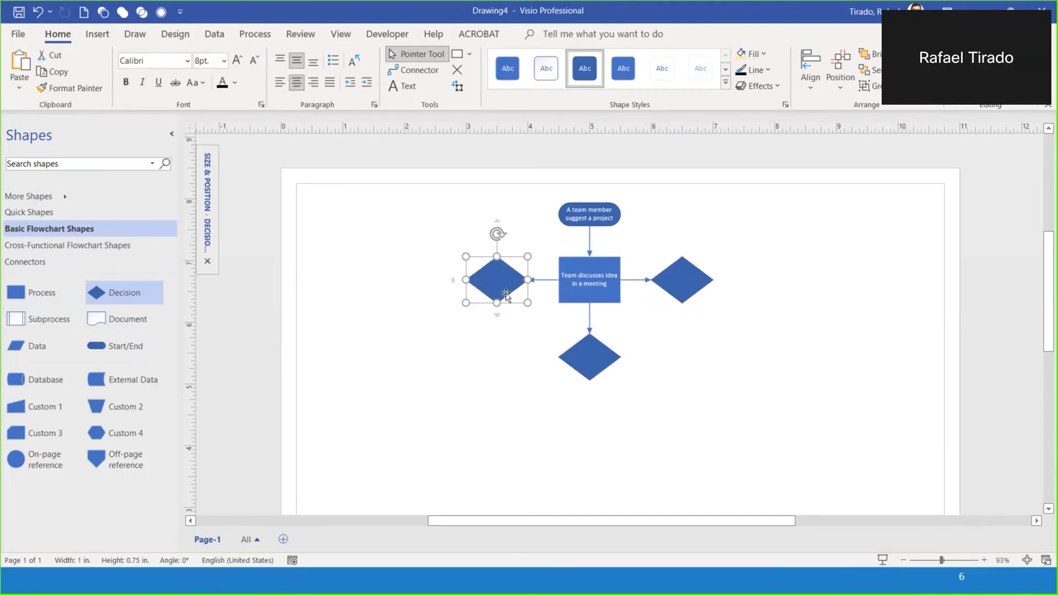
key("Delete")
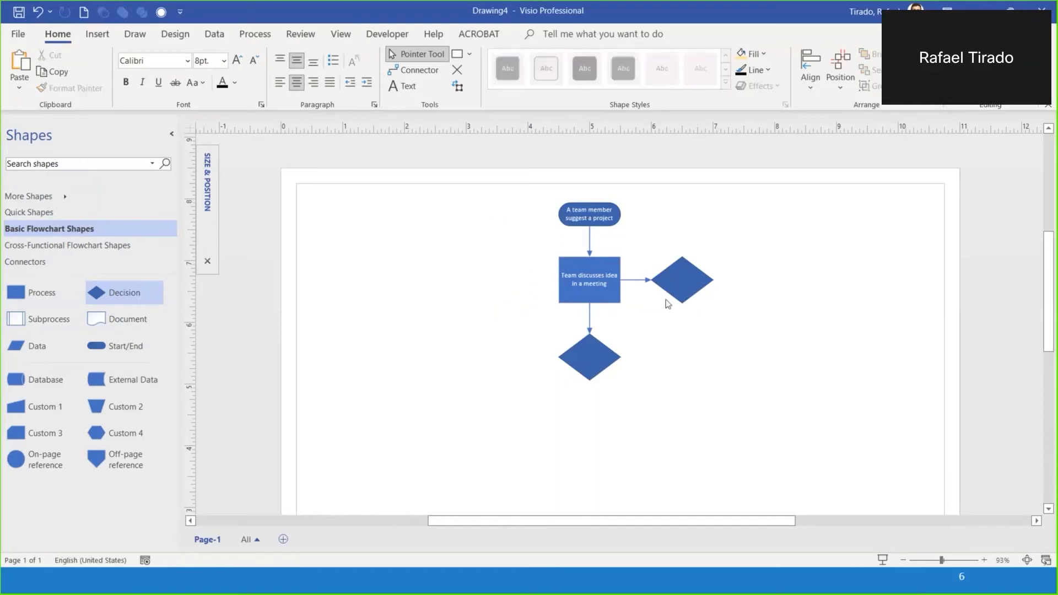
left_click(691, 288)
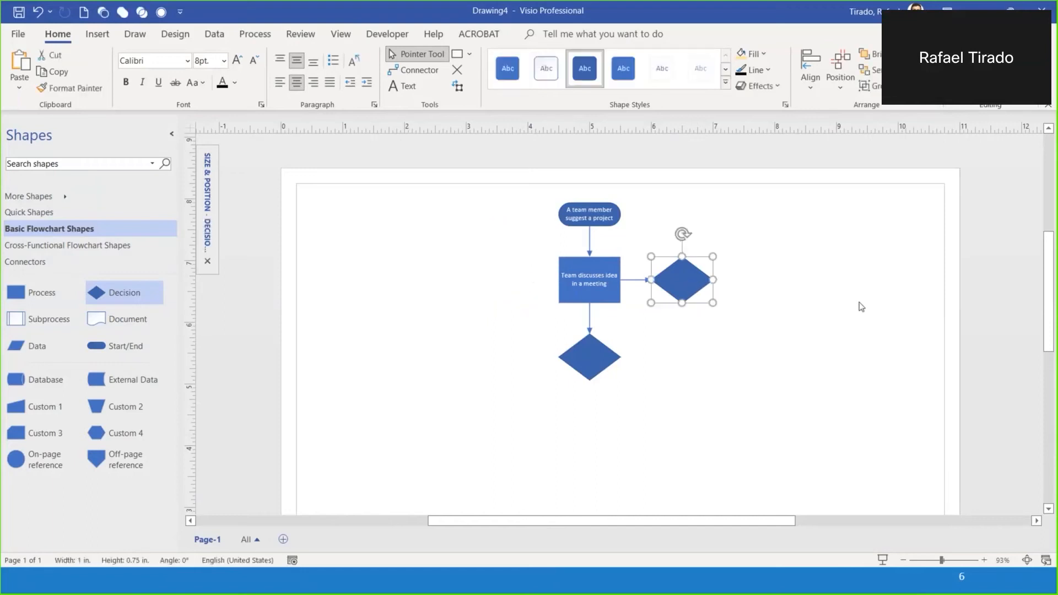
key("Delete")
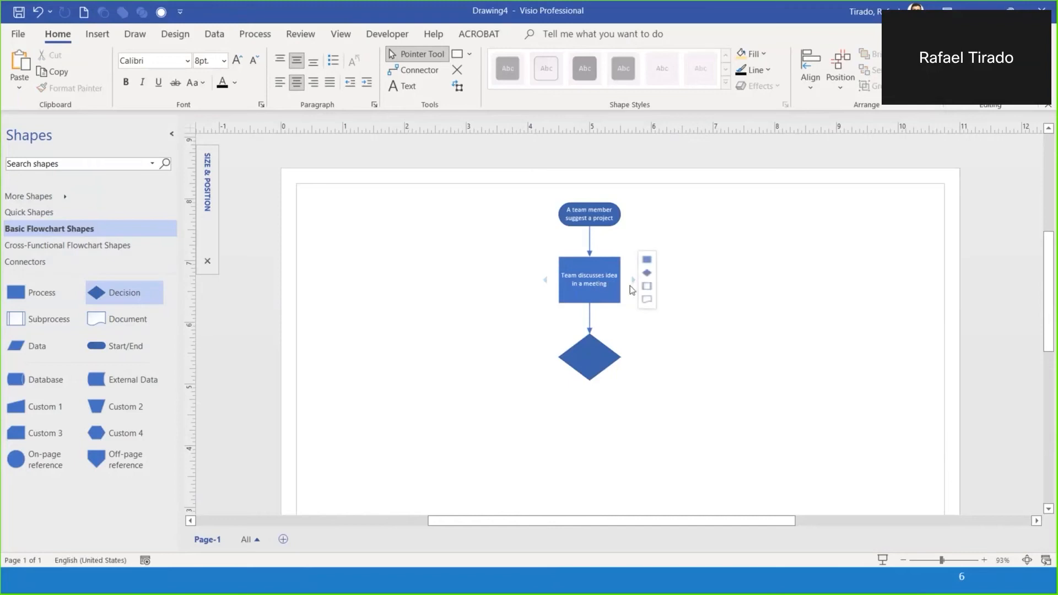
AutoConnect another Decision shape to the right of the "Team discusses idea in a meeting" shape and delete it
left_click(646, 273)
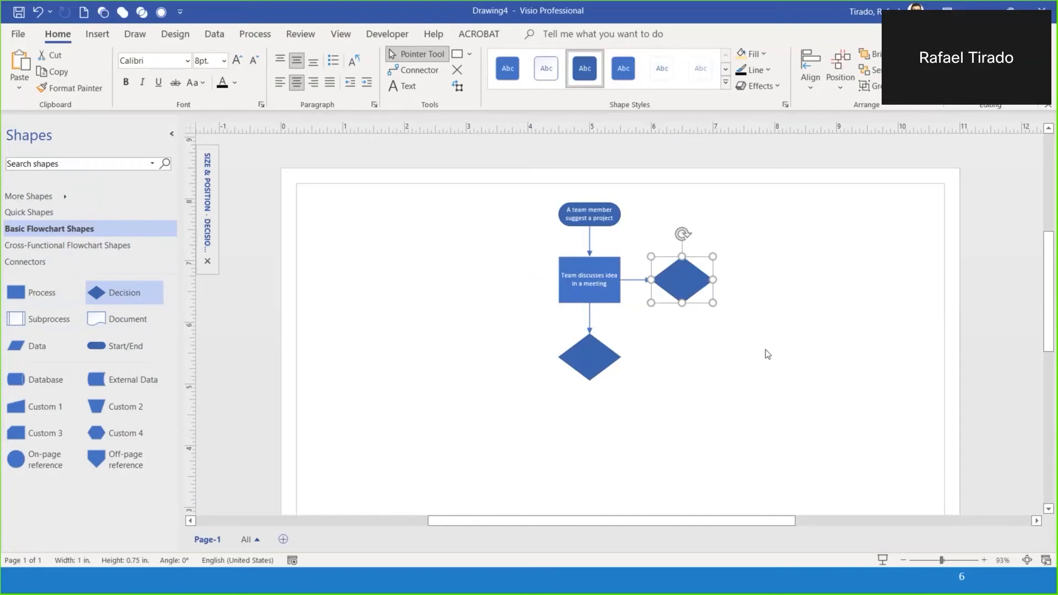
left_click(750, 358)
left_click(684, 286)
key("Delete")
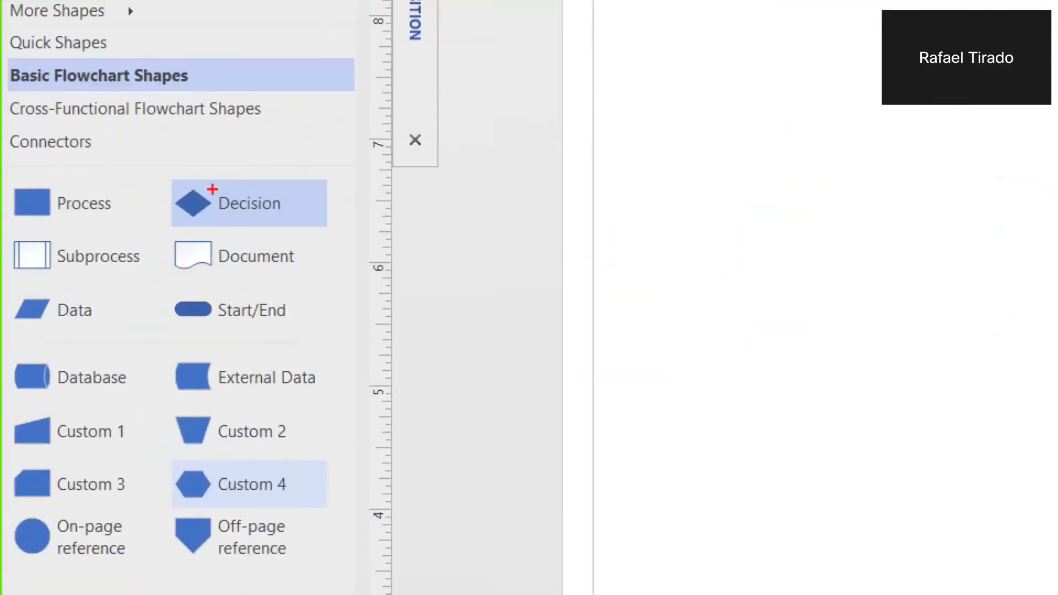
Choose On-page reference in the stencil, AutoConnect it to the right of the "Team discusses idea in a meeting" shape, and delete it
mouse_move(208, 168)
left_mouse_down()
mouse_move(150, 191)
mouse_move(193, 230)
mouse_move(343, 225)
mouse_move(183, 179)
left_mouse_up()
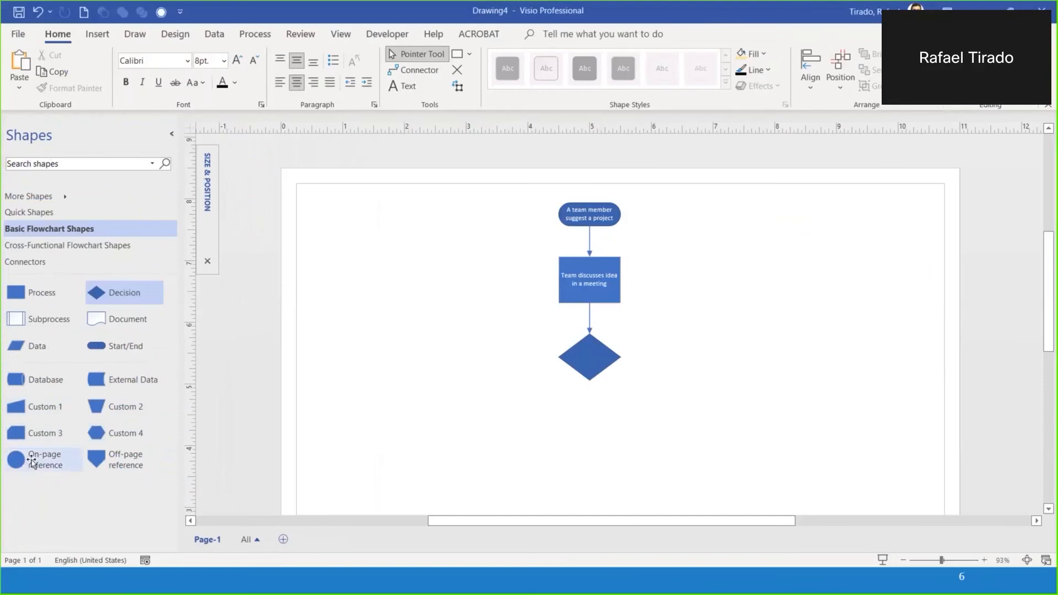
left_click(31, 463)
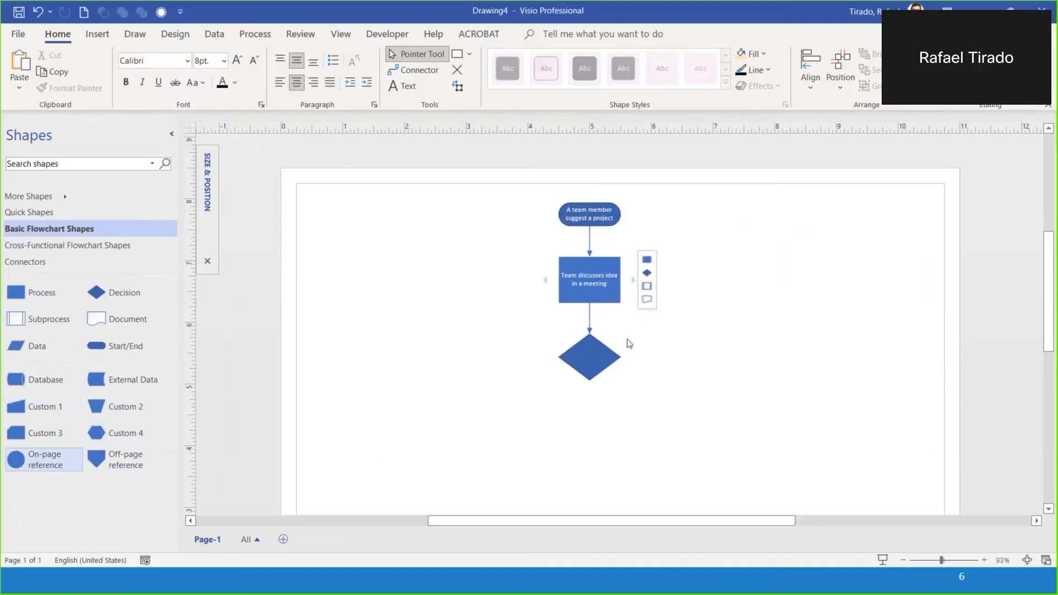
left_click(634, 280)
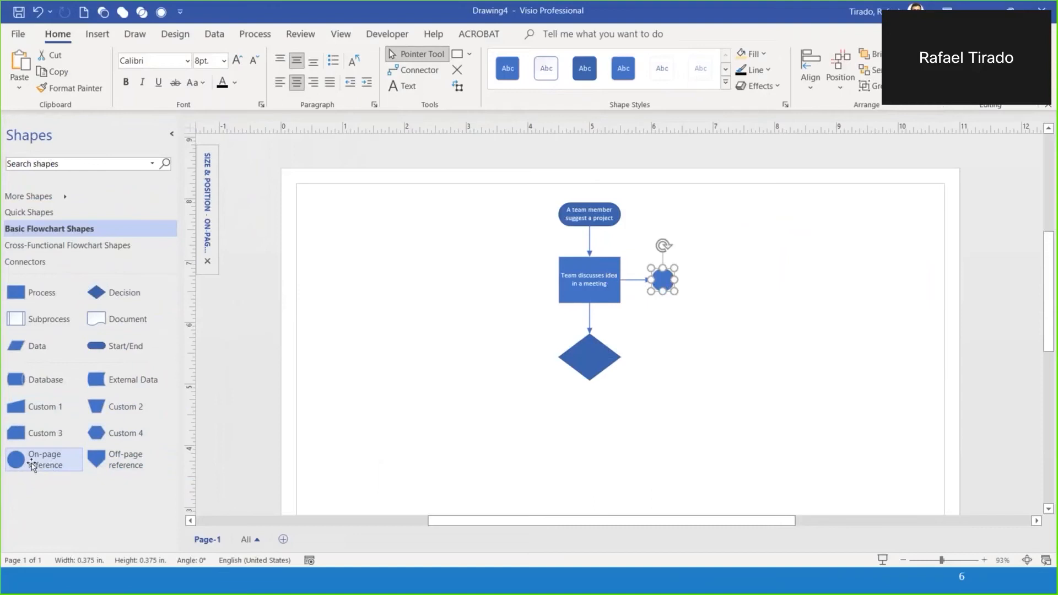
left_click(726, 322)
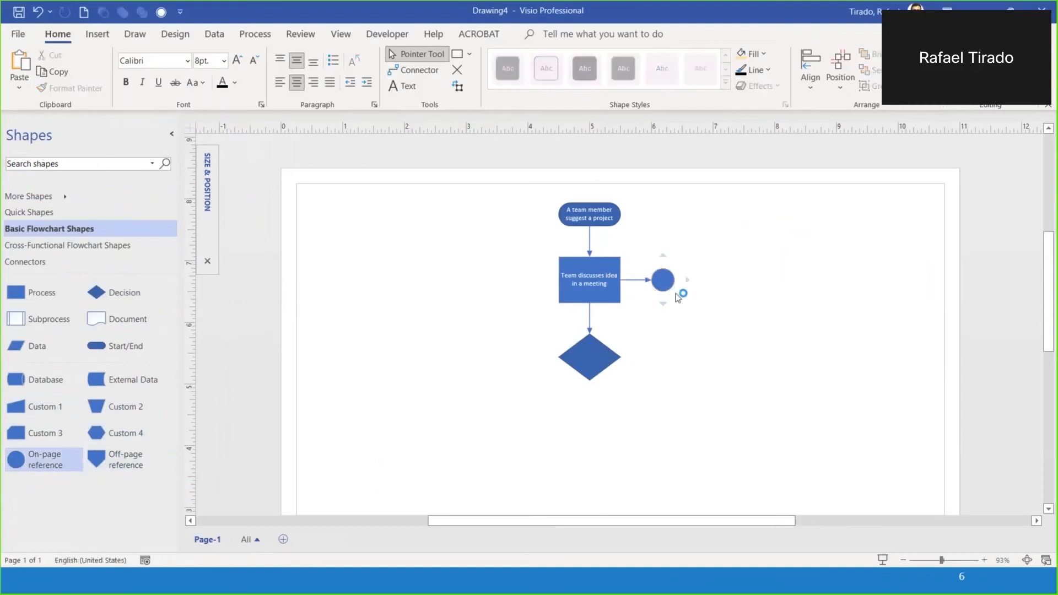
left_click(660, 284)
key("Delete")
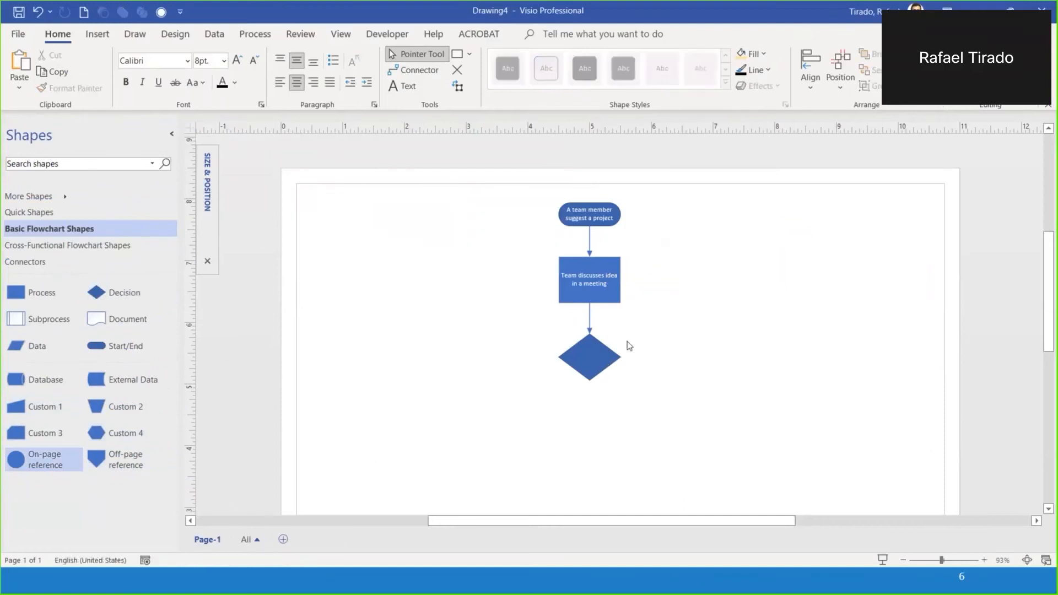
Label the Decision shape "Participants decide is it a good idea?" and deselect it
left_click(591, 373)
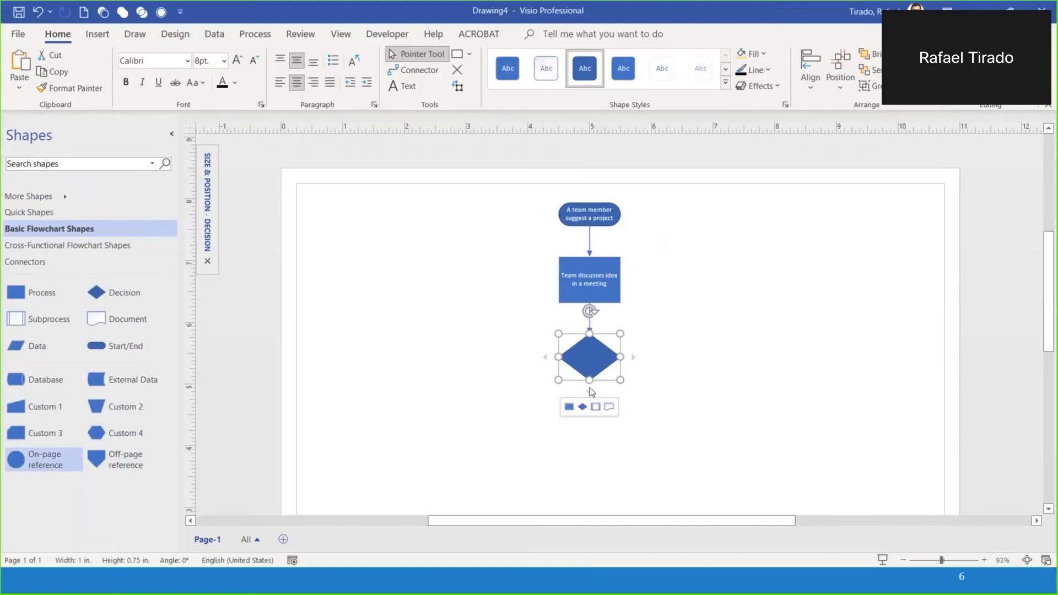
type("Participants")
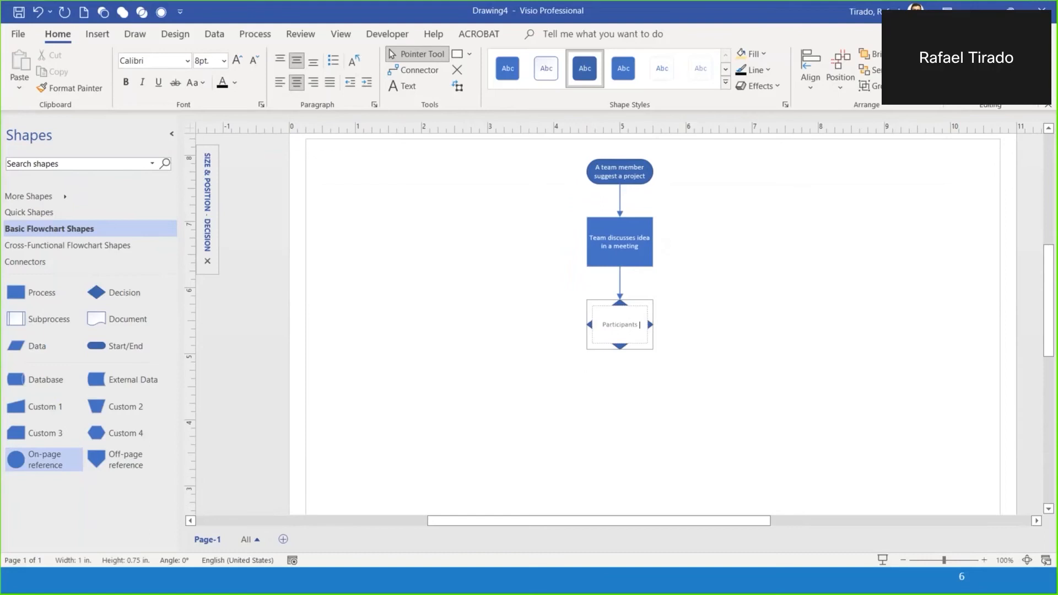
type(" decide is it a good idea?")
left_click(645, 372)
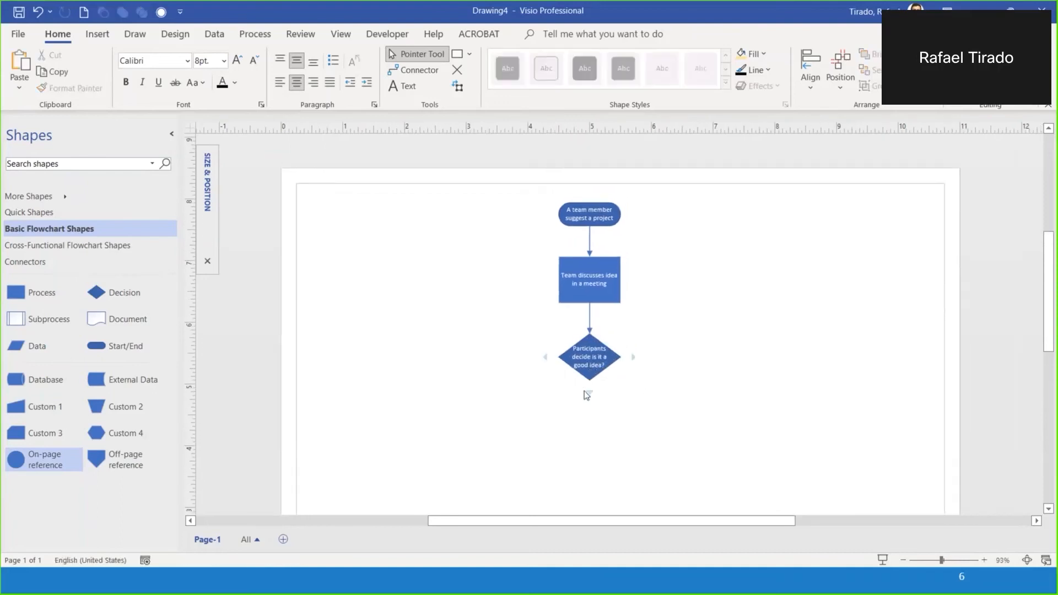
Place a Process shape below and to the left of the Decision shape, and duplicate it twice
left_click(949, 560)
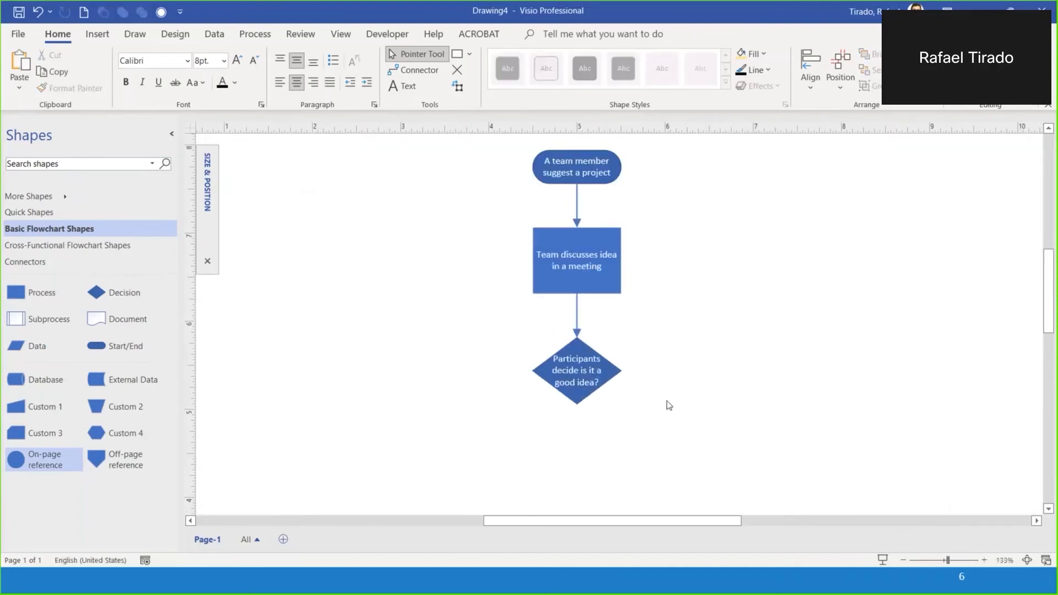
scroll(668, 402, "down", 3)
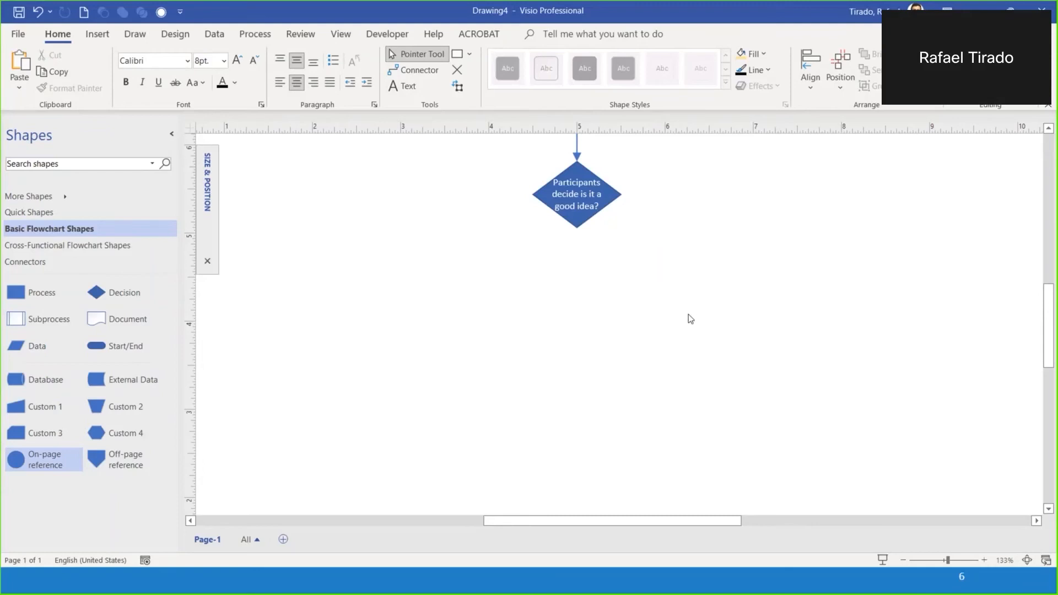
scroll(689, 315, "up", 5)
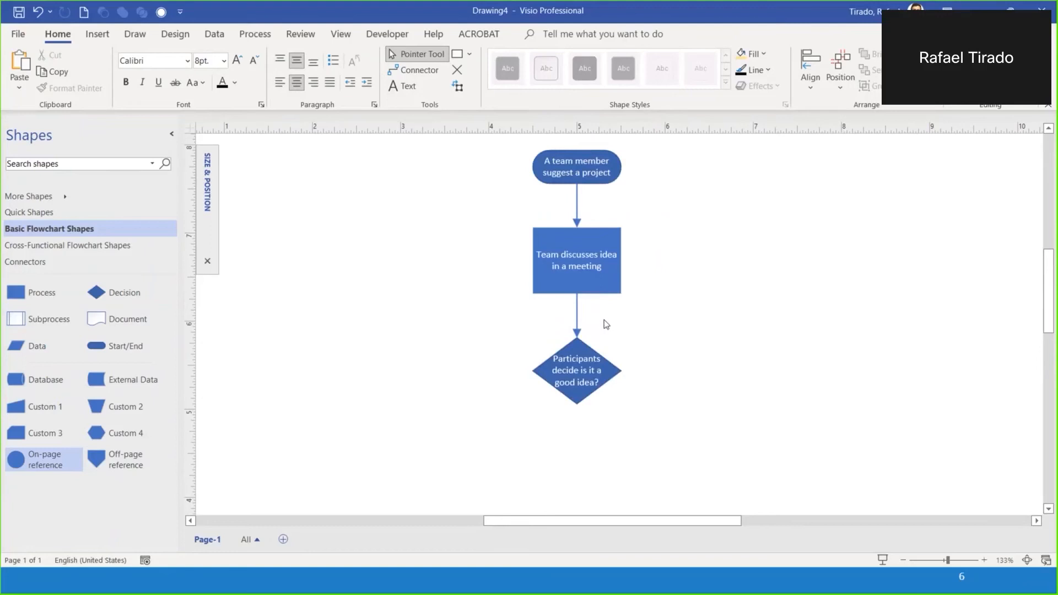
scroll(606, 325, "down", 2)
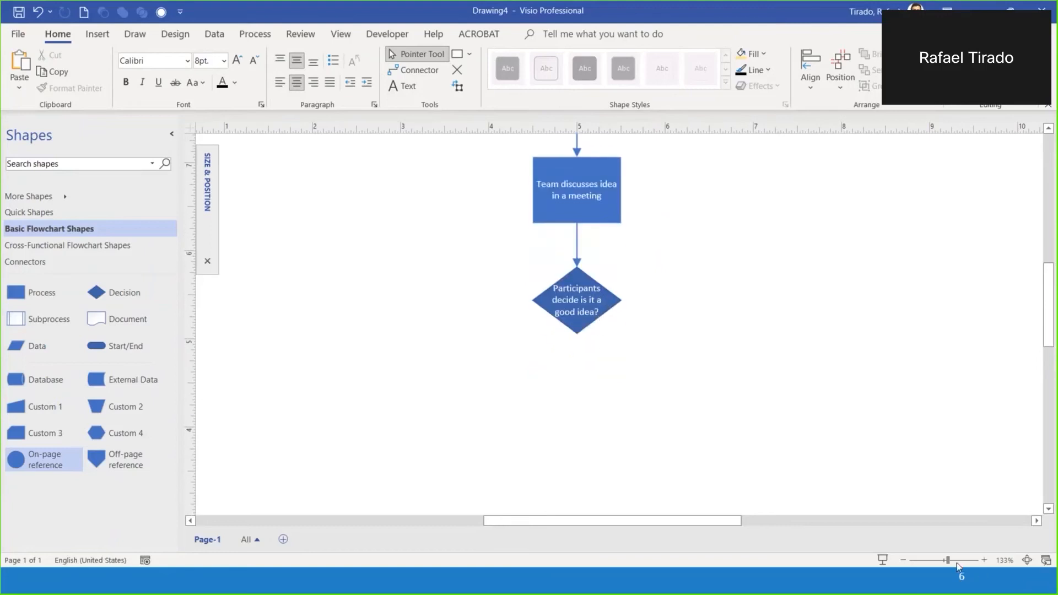
left_click(940, 562)
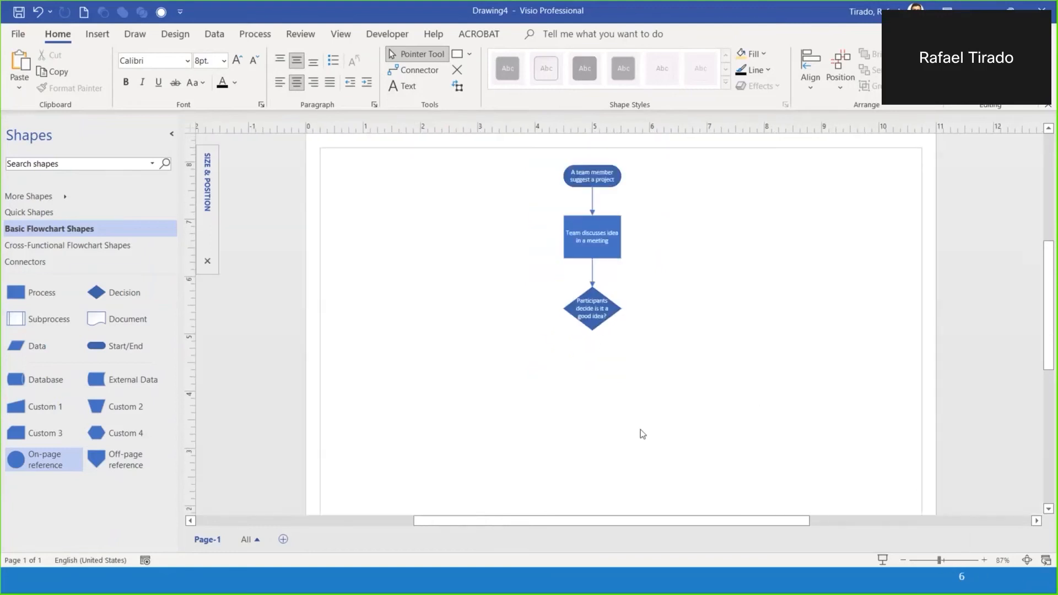
left_click_drag(18, 297, 480, 377)
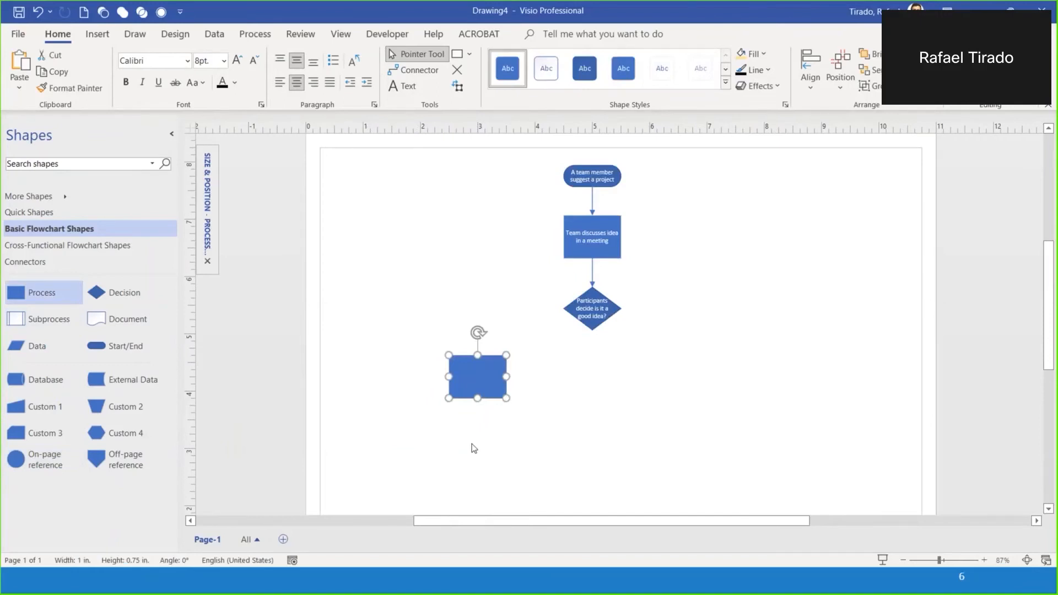
key("ctrl+d")
key("ctrl+d")
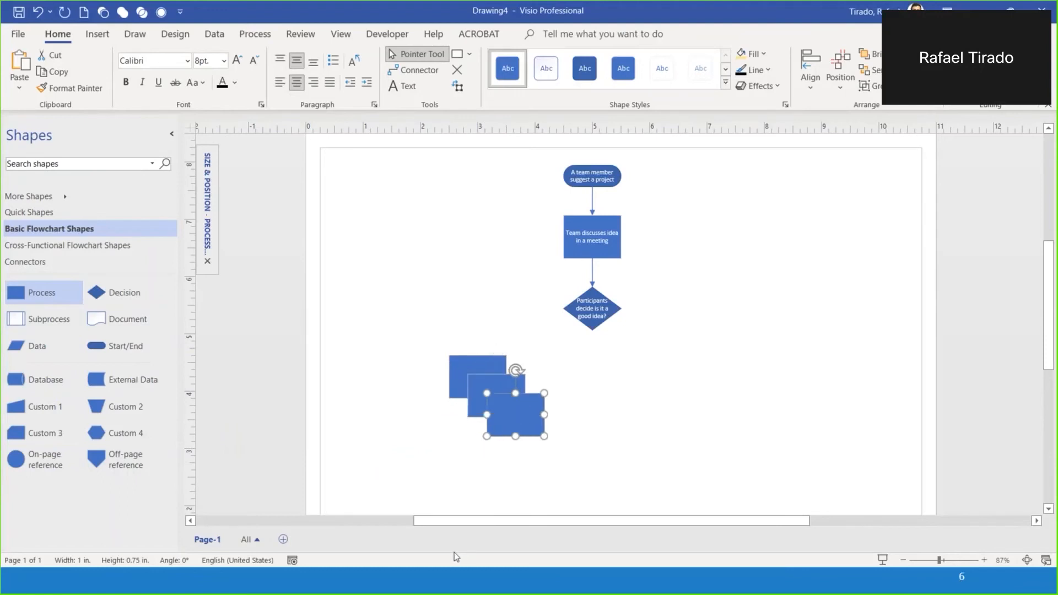
Select the three unlabelled Process shapes, align their middles into one row, and deselect them
left_click_drag(424, 337, 580, 454)
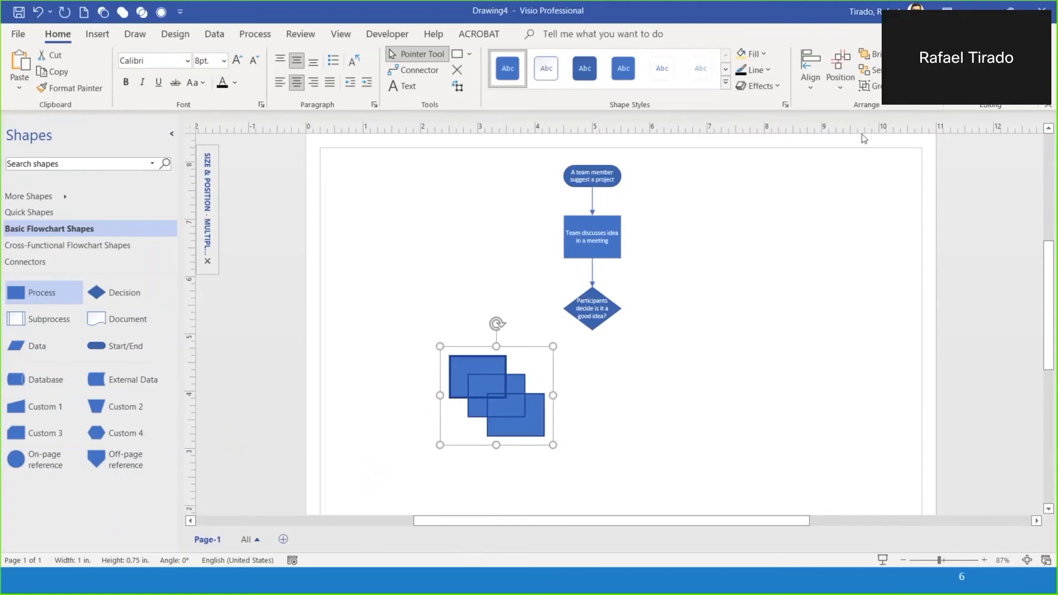
left_click(816, 88)
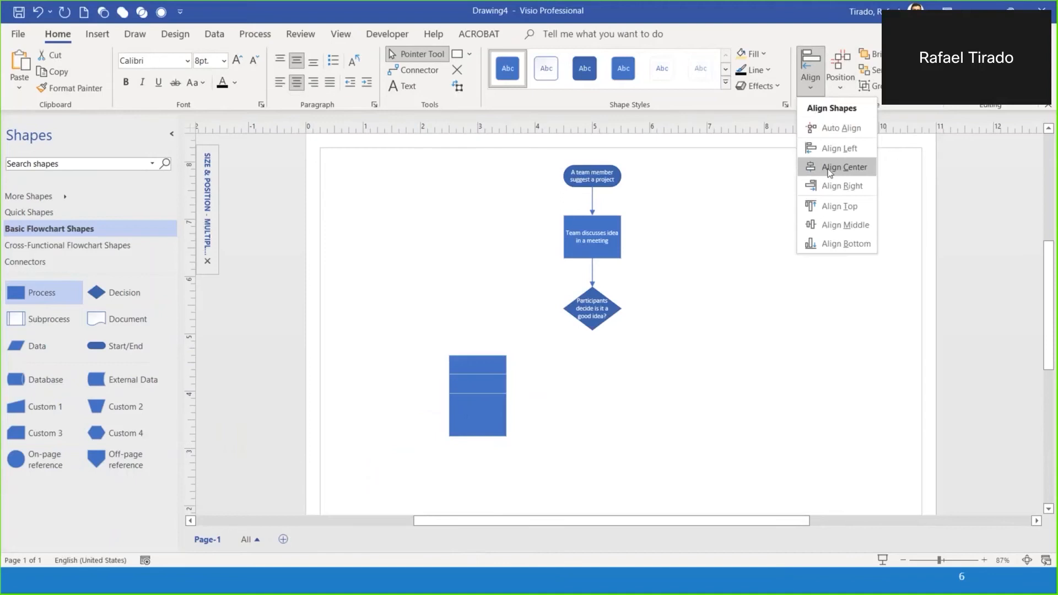
left_click(837, 225)
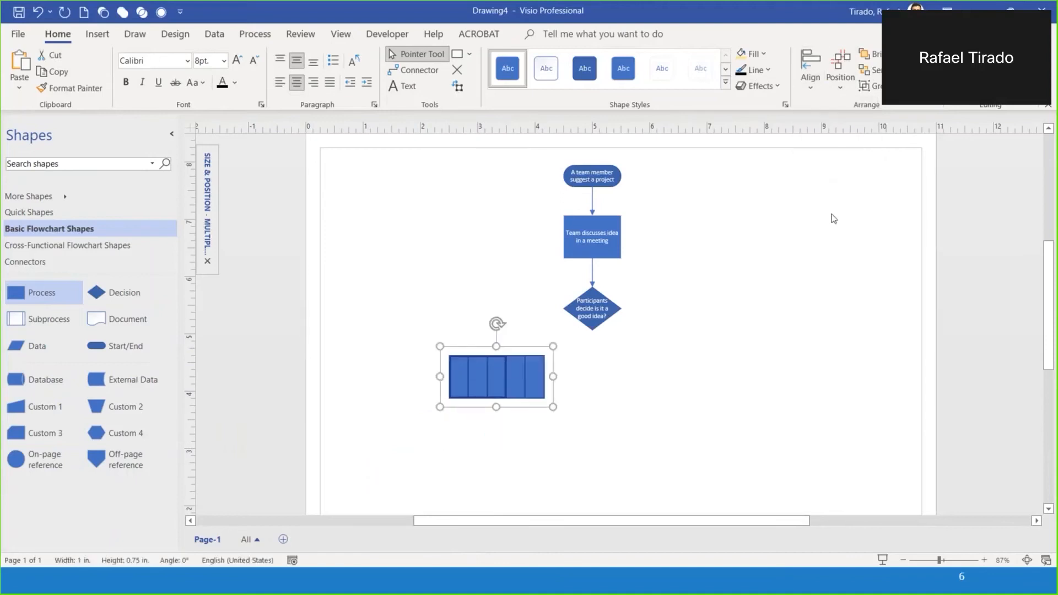
left_click(560, 402)
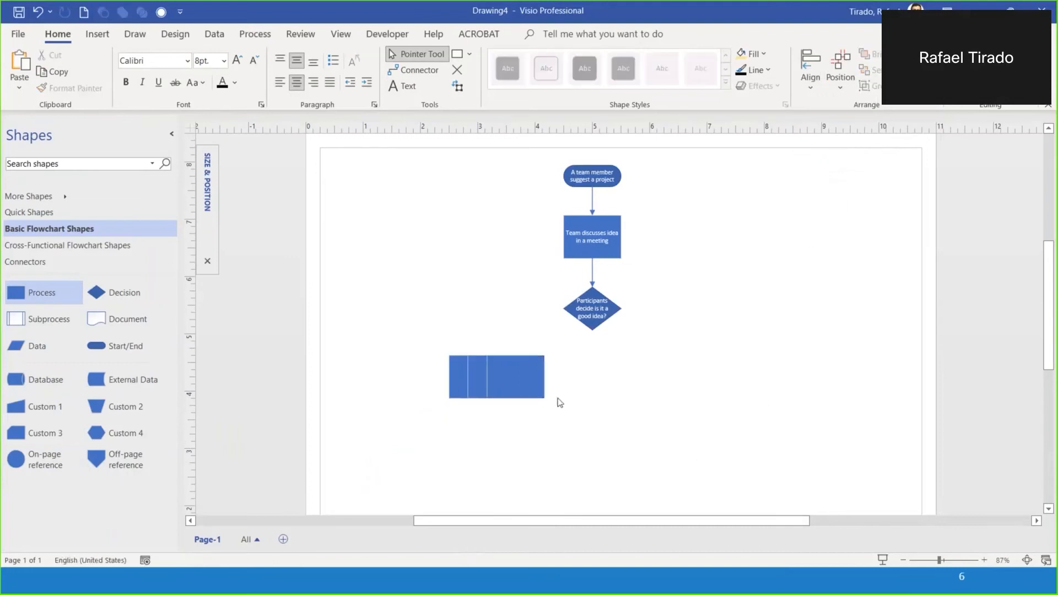
Move the rightmost unlabelled Process shape horizontally to the right of the Decision shape, centred at about 7 in on the ruler
left_click(522, 376)
key("Right")
key("Right")
key("Right")
key("Right")
key("Right")
key("Right")
key("Right")
key("Right")
key("Right")
key("Right")
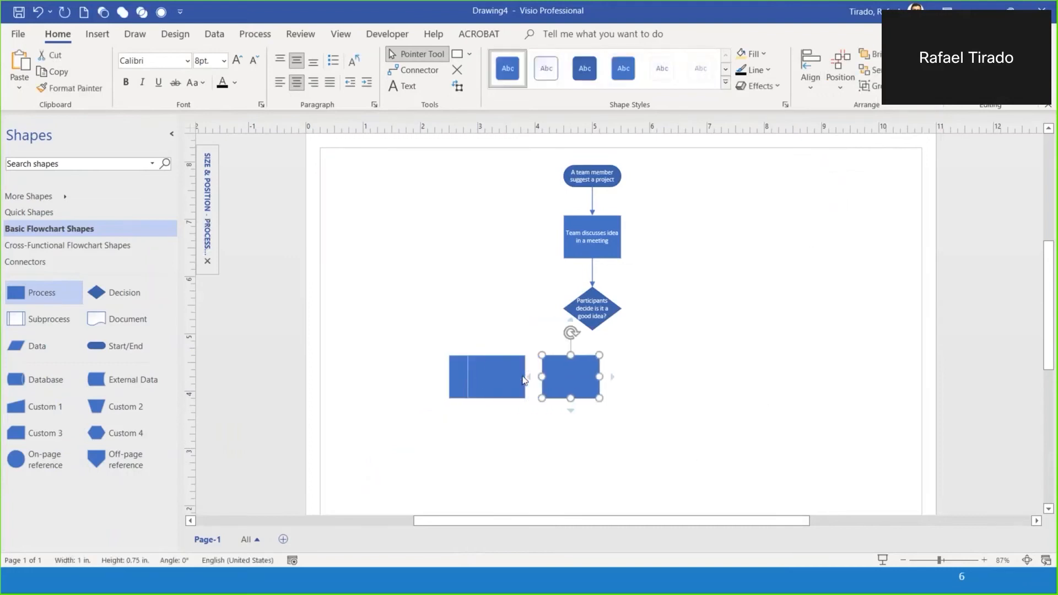
key("Right")
key("Right")
key("Right")
key("Right")
key("Right")
key("Right")
key("Right")
key("Right")
key("Right")
key("Right")
key("Right")
key("Right")
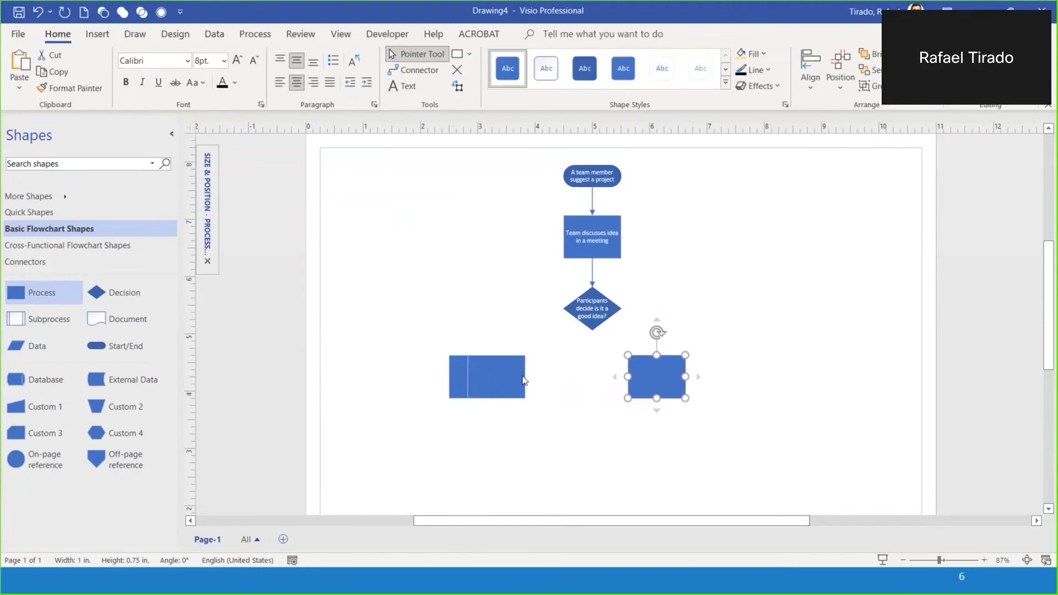
key("Right")
key("Right")
key("Right")
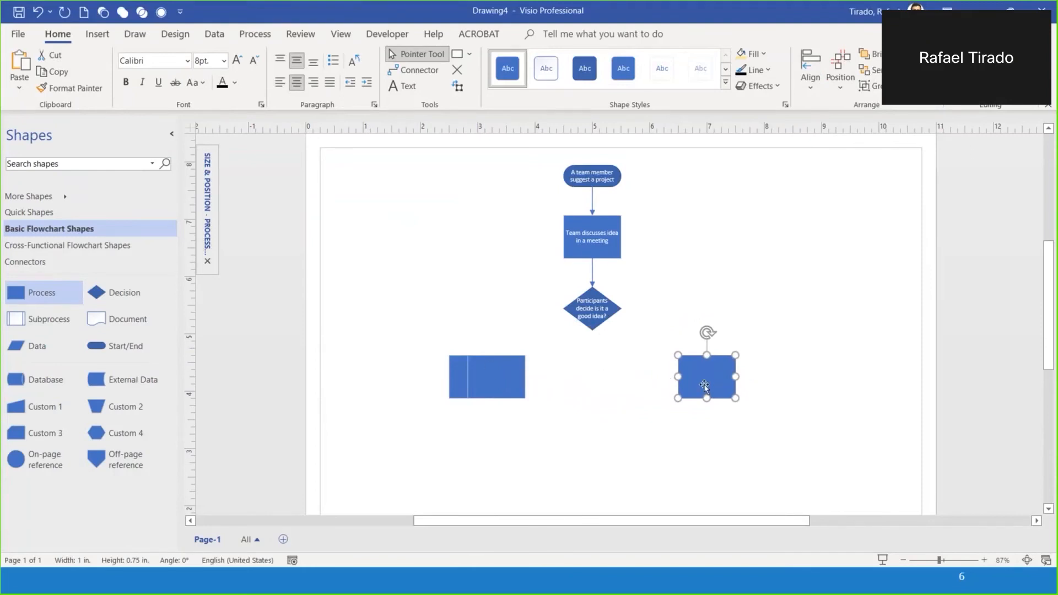
Select the three unlabelled Process shapes and distribute them horizontally with equal spacing
left_click(645, 468)
left_click_drag(419, 344, 777, 422)
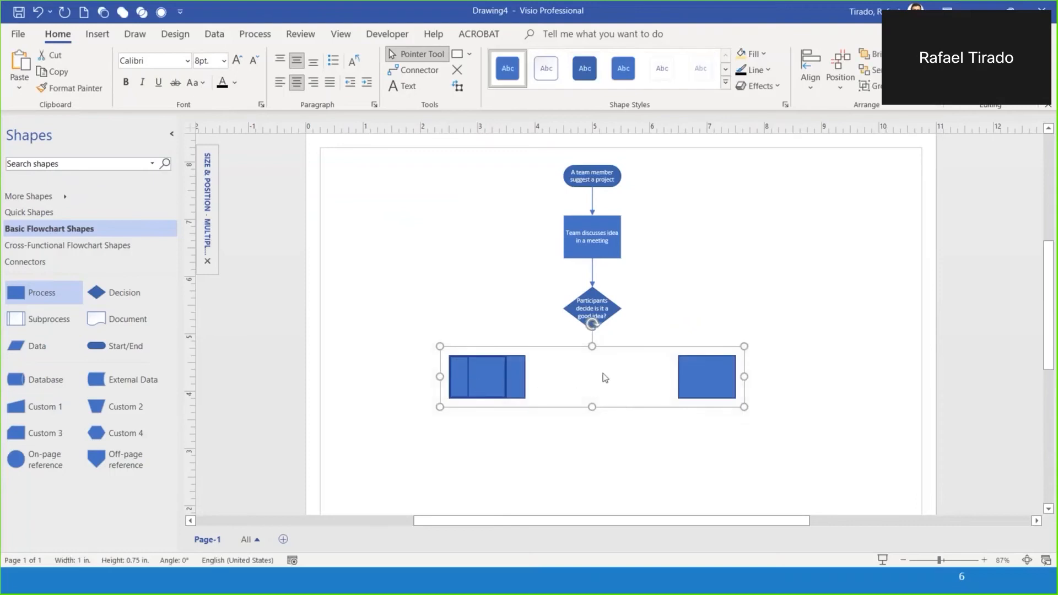
left_click(842, 88)
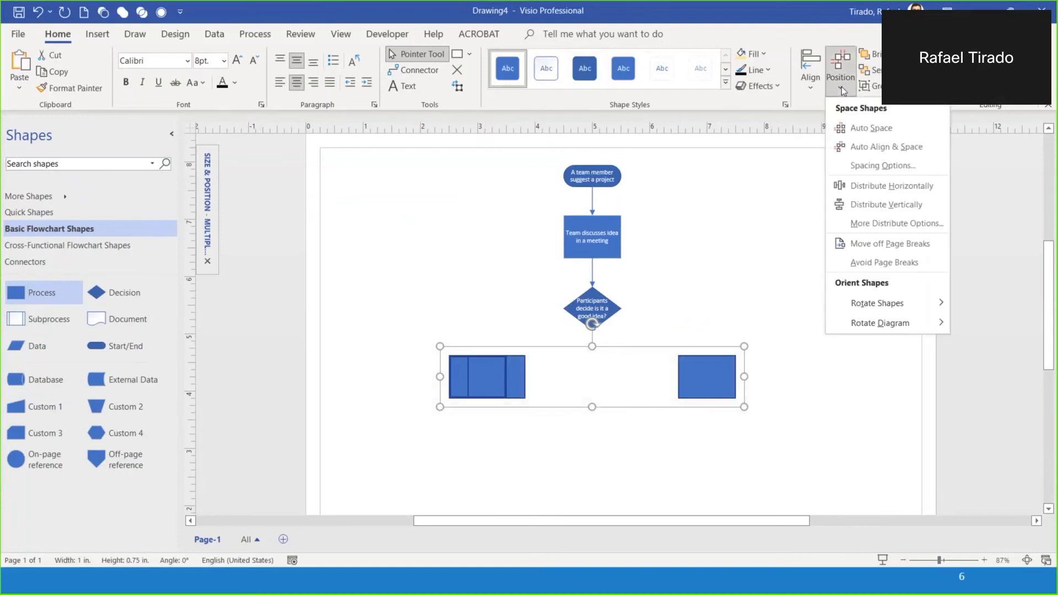
left_click(865, 186)
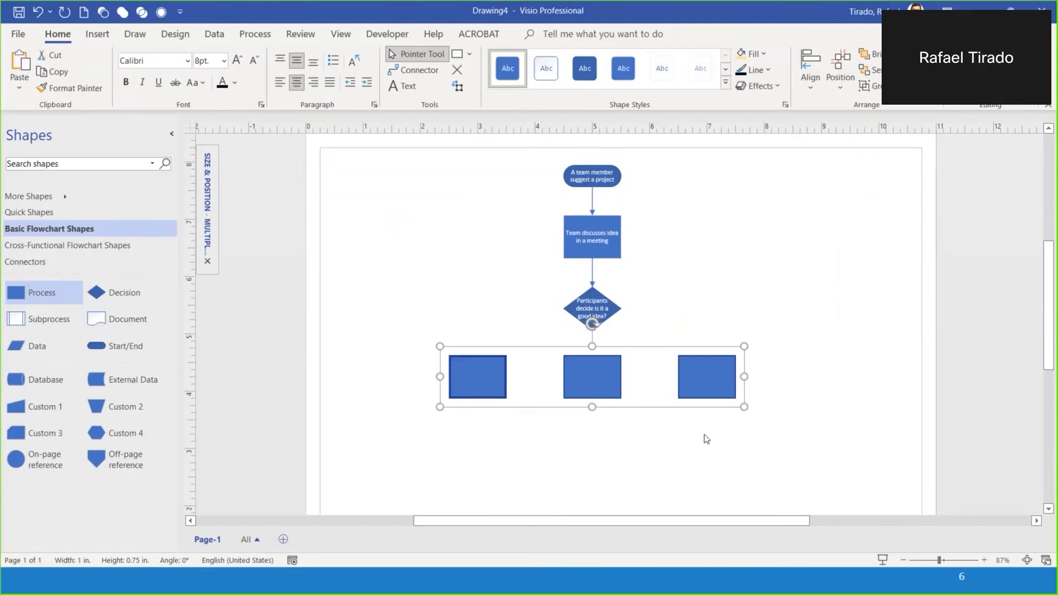
Shift the row of three Process shapes about 0.75 in to the right, off-centre from the Decision shape
key("Right")
key("Right")
key("Right")
key("Right")
key("Right")
key("Right")
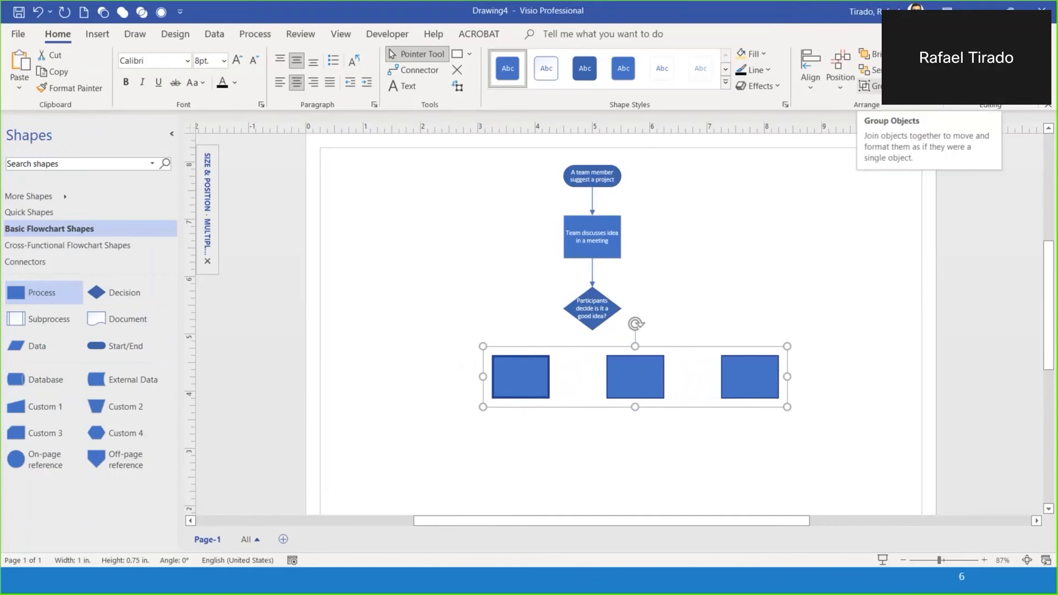
Group the three Process shapes, test that each one selects the whole group, and deselect it
left_click(875, 86)
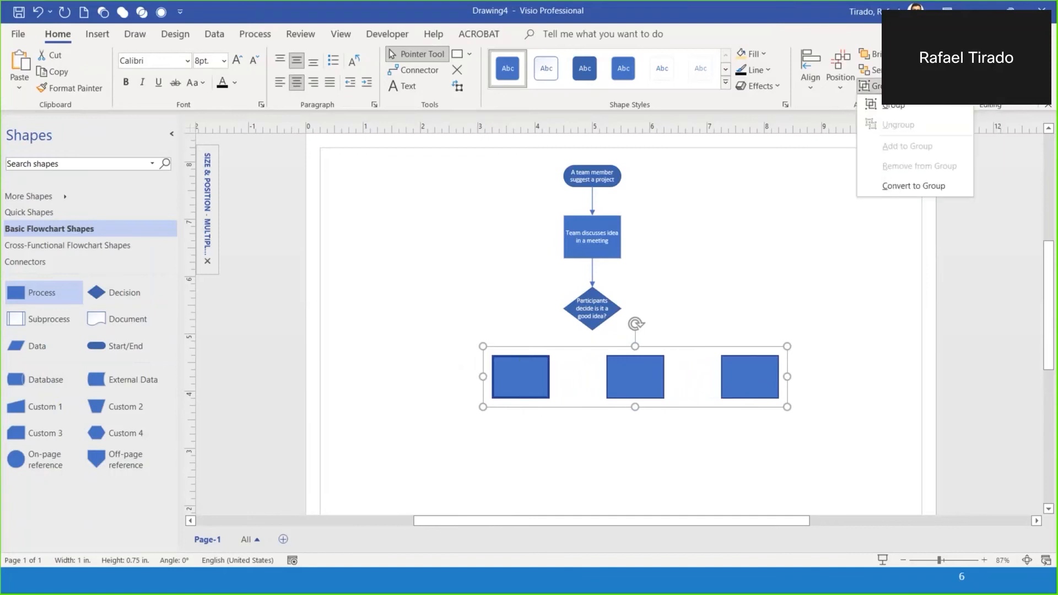
left_click(899, 107)
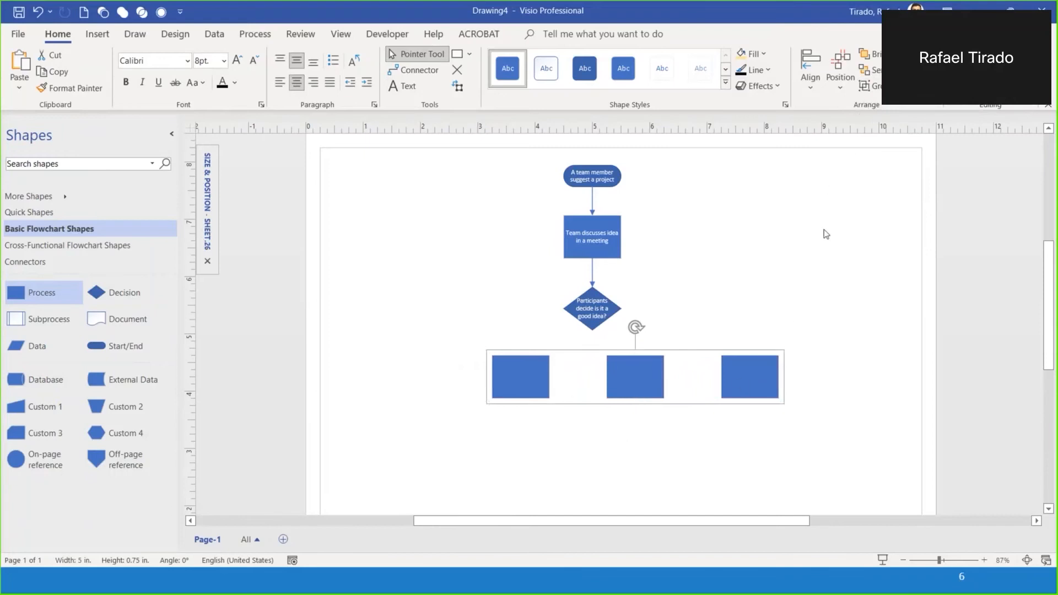
left_click(809, 254)
left_click(755, 386)
left_click(691, 349)
left_click(645, 387)
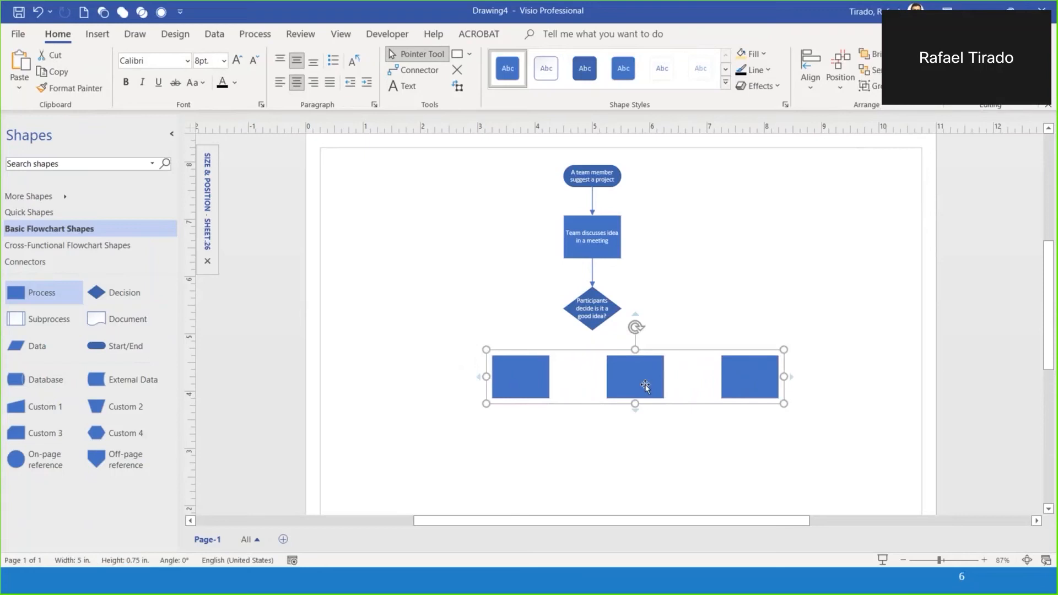
left_click(710, 300)
left_click(515, 392)
left_click(501, 465)
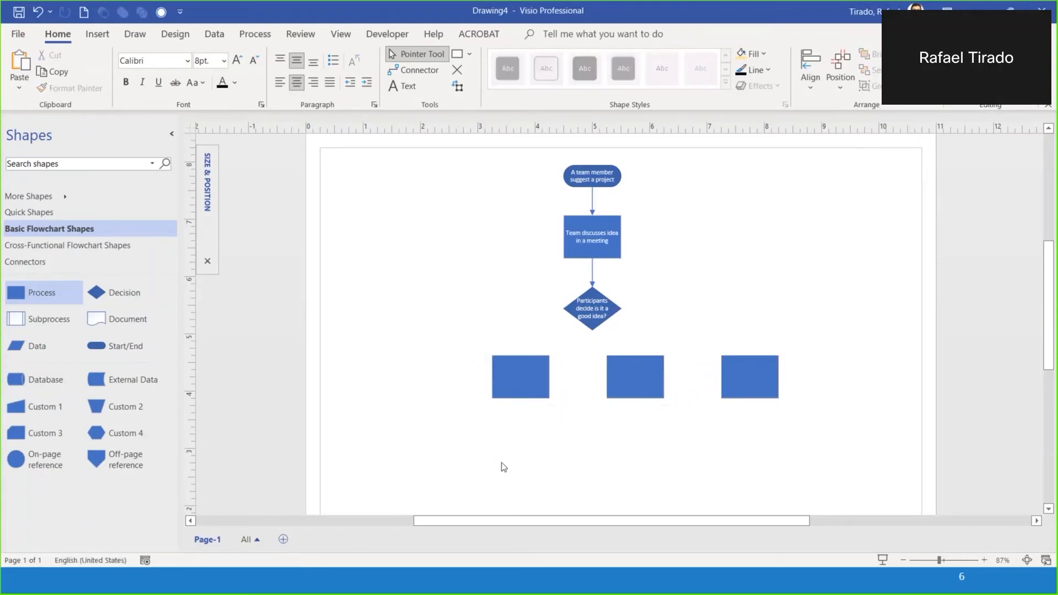
left_click(593, 308)
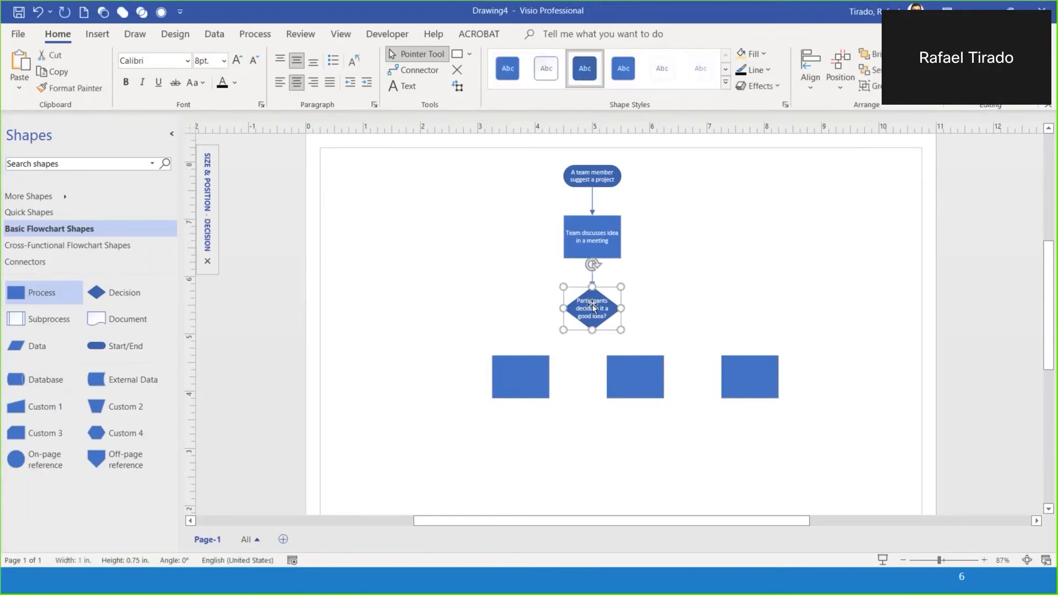
left_click(637, 380, "shift")
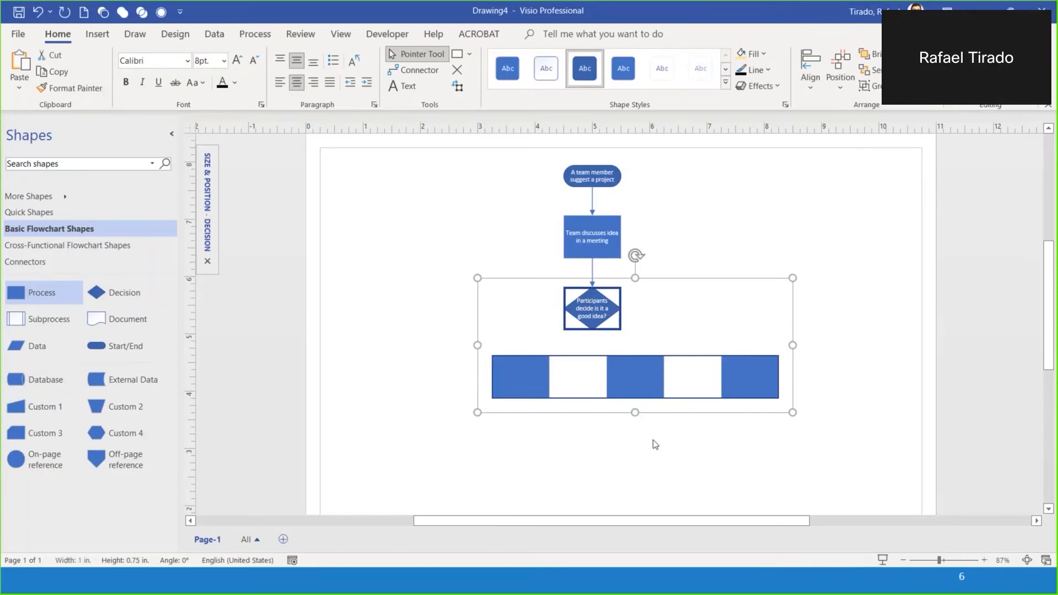
left_click(477, 311)
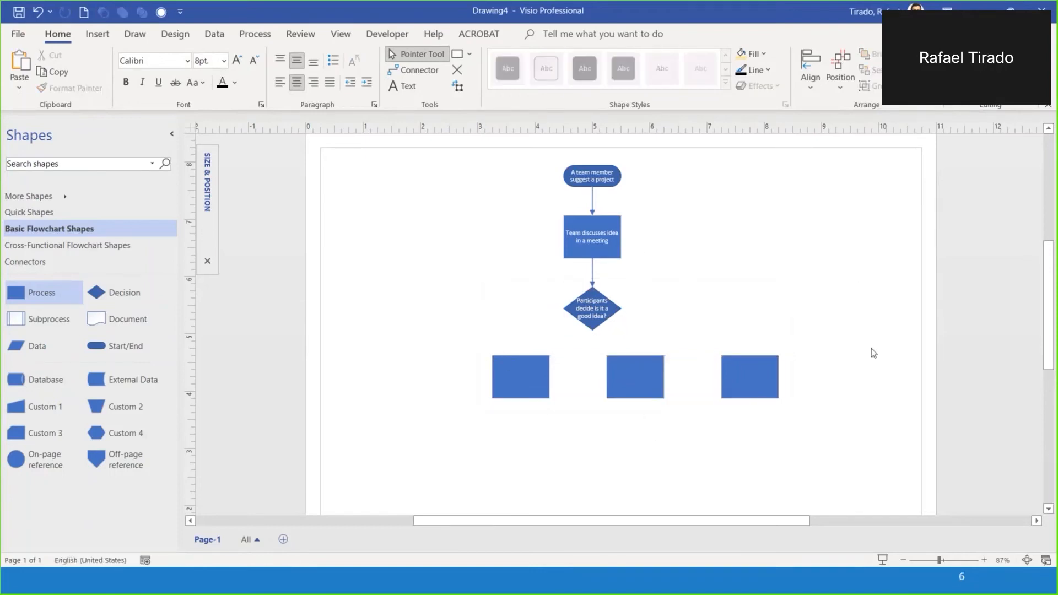
Align the centre of the grouped Process shapes with the Decision shape, using the Decision shape as the reference, and deselect them
left_click(589, 316)
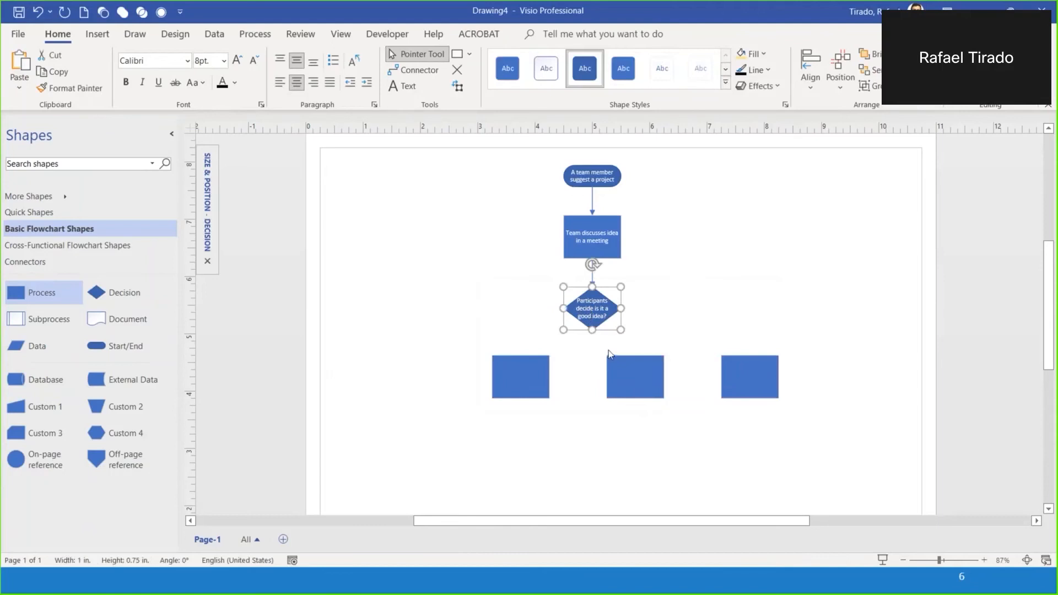
left_click(636, 376, "shift")
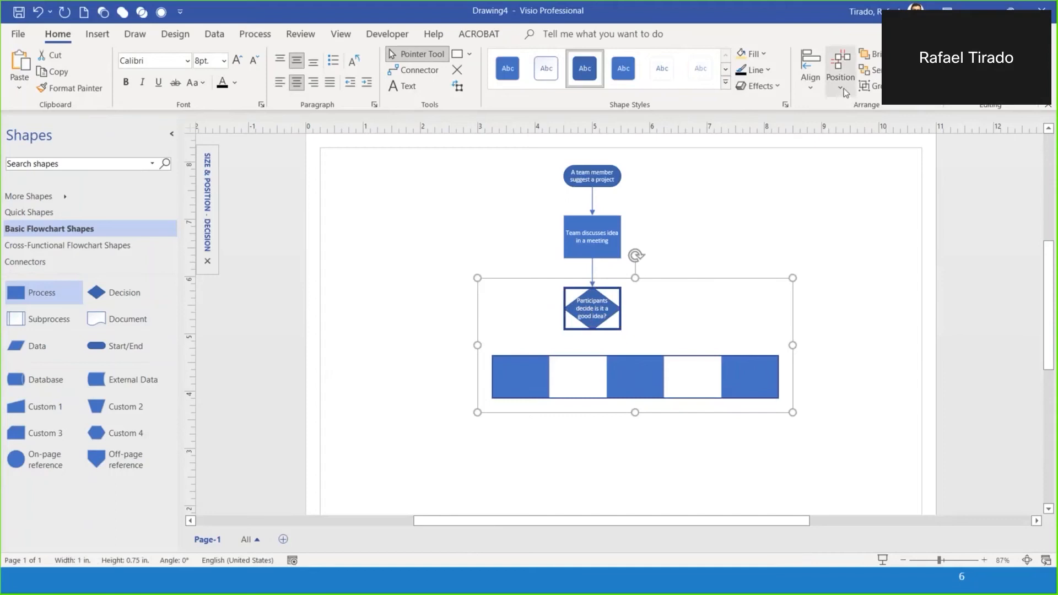
left_click(811, 82)
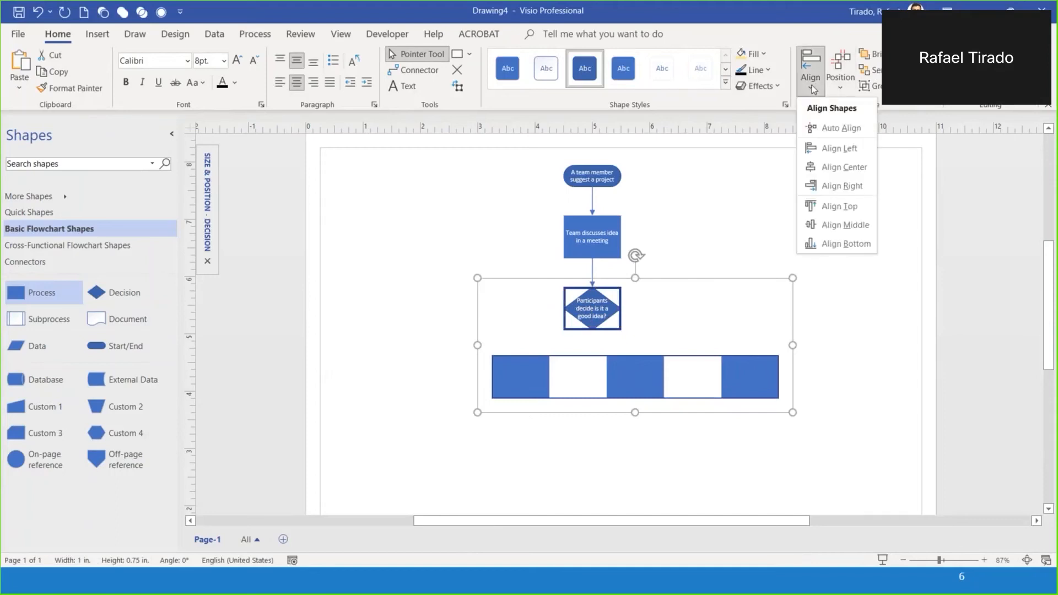
left_click(833, 173)
left_click(822, 257)
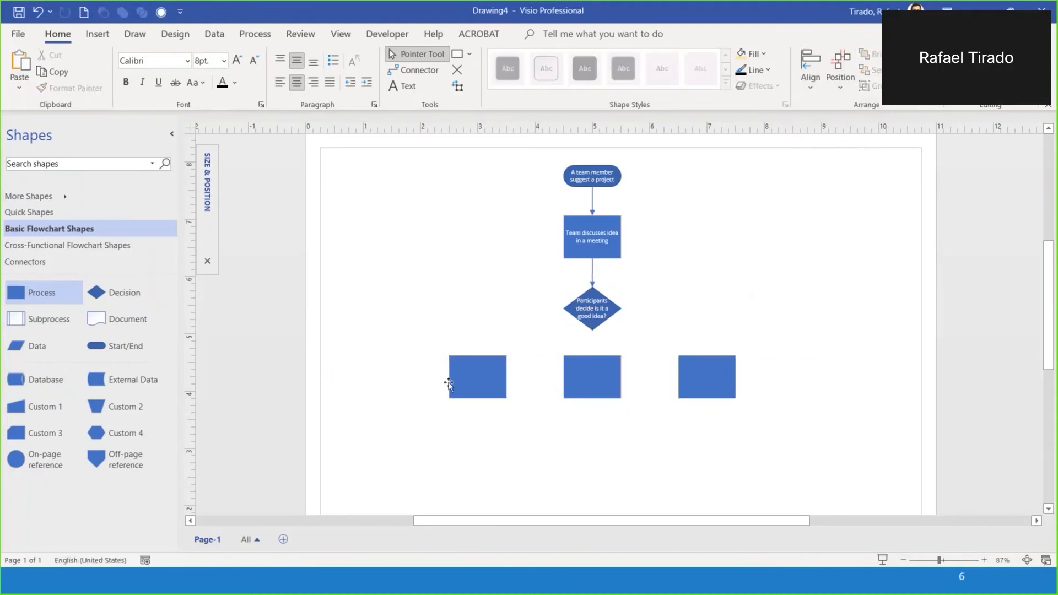
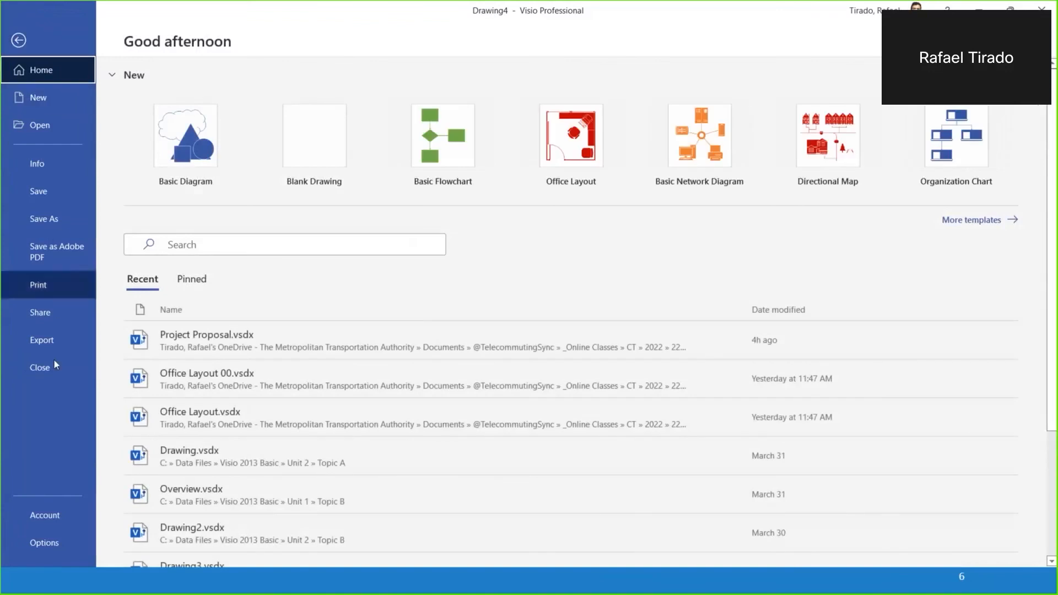
Close the Drawing4 flowchart without saving it, and advance the slide show to the next slide
left_click(54, 367)
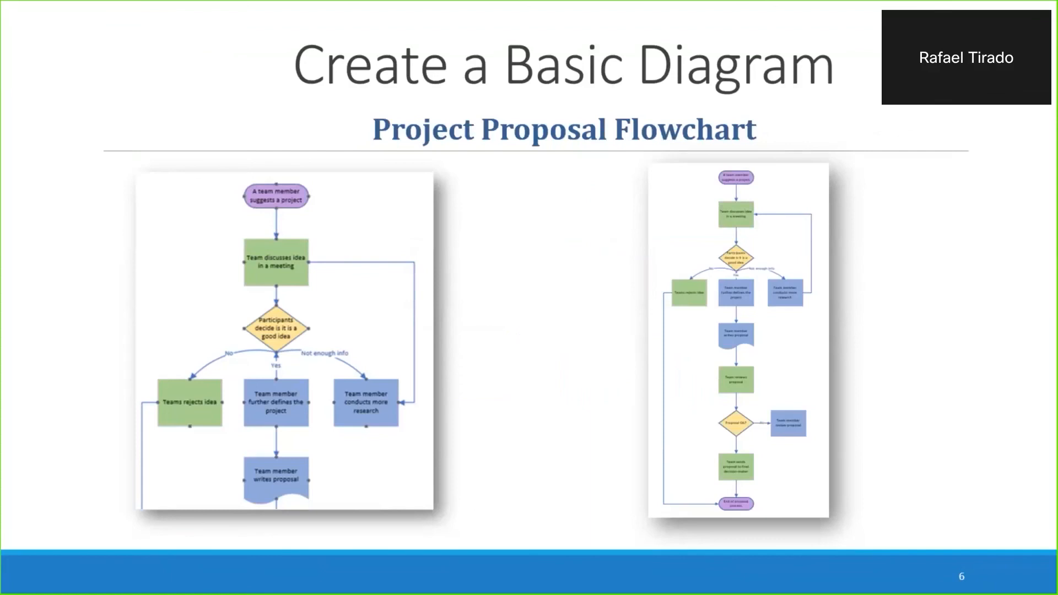
key("Right")
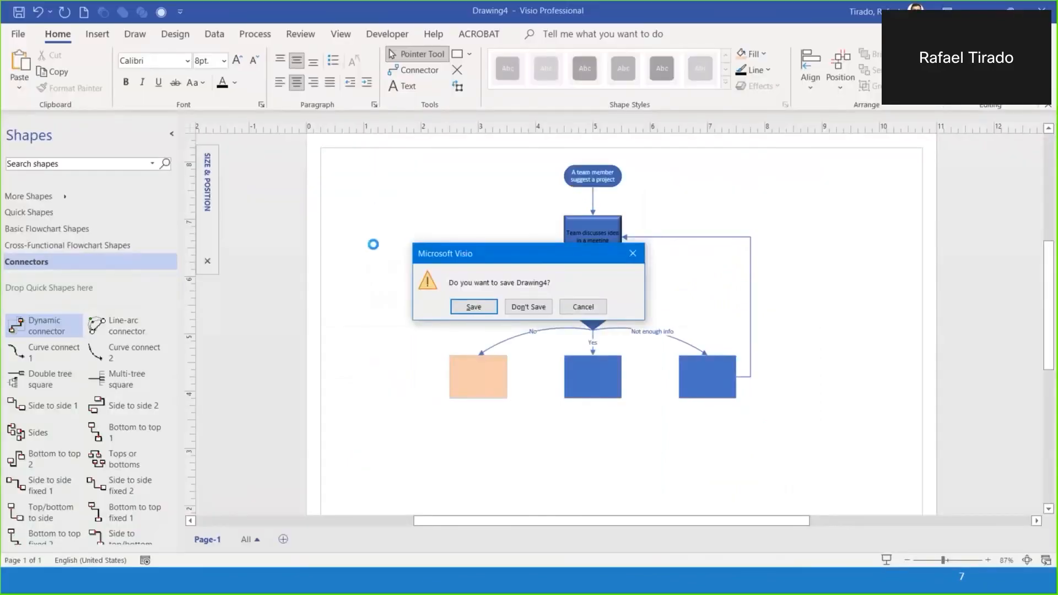
left_click(528, 307)
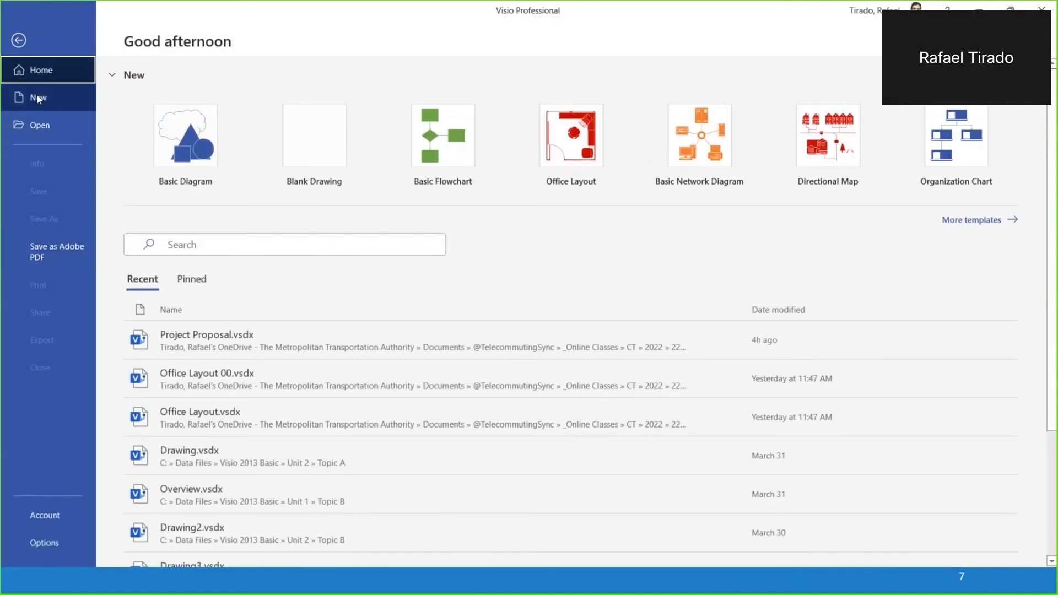
Create an Office Layout drawing in US Units and place a Space shape in the middle of the page, leaving it selected
left_click(574, 141)
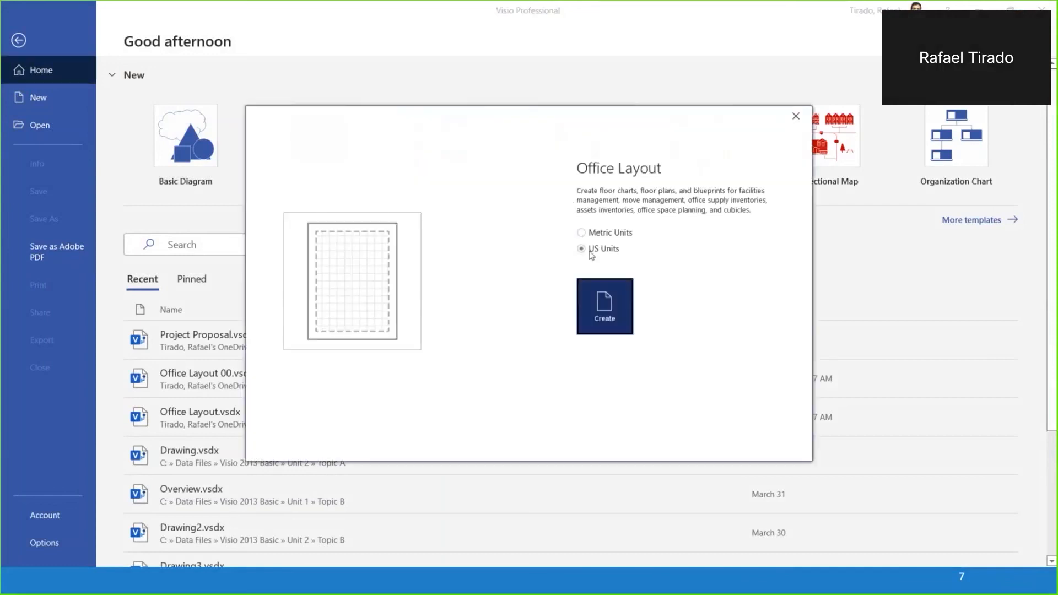
left_click(609, 300)
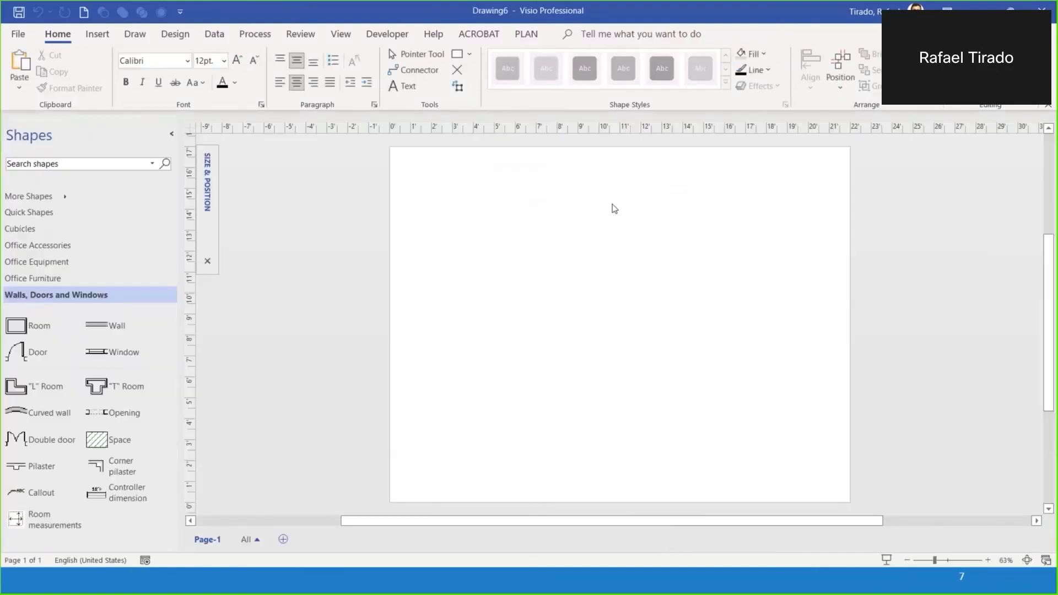
left_click_drag(113, 440, 631, 325)
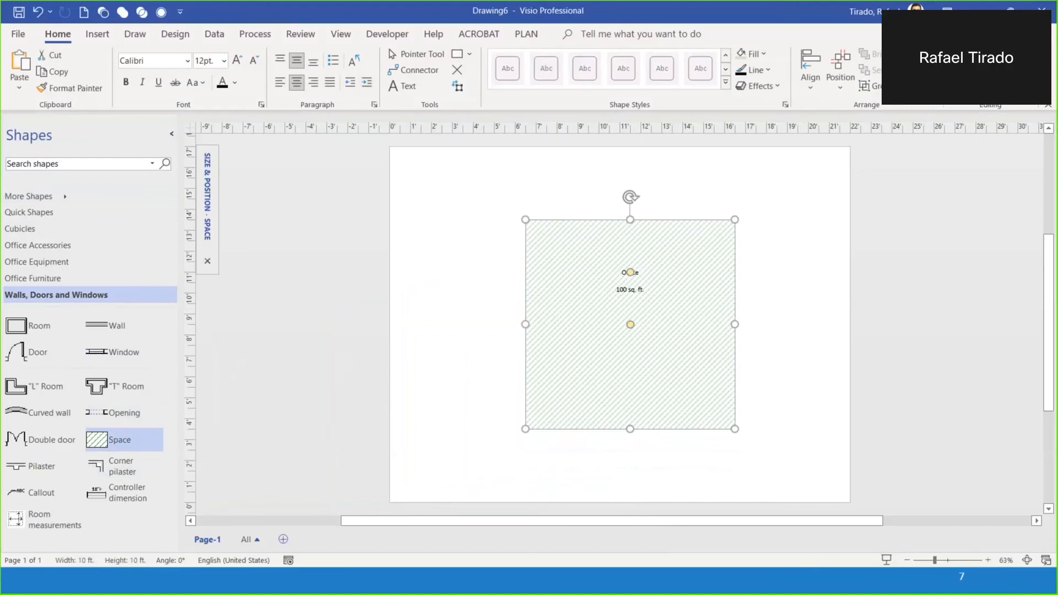
key("Delete")
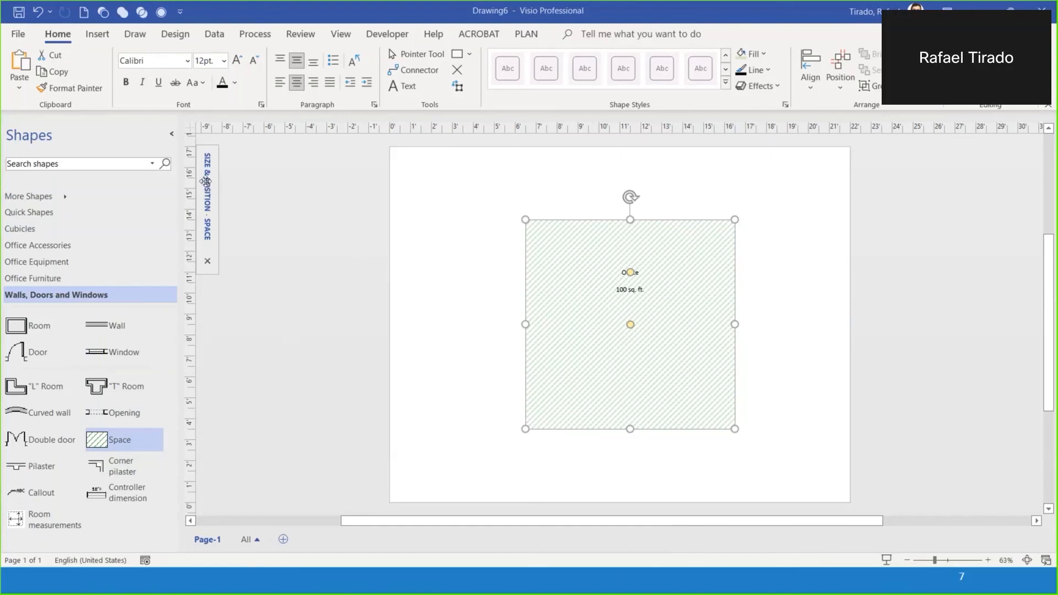
left_click(581, 239)
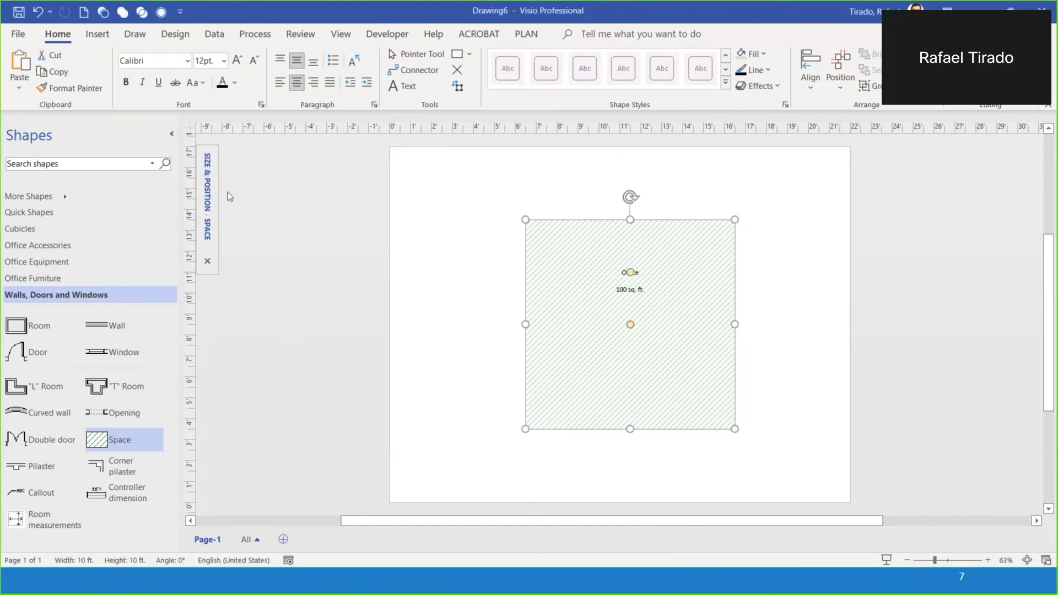
Set the Space shape's width to 20 ft and its height to 15 ft
mouse_move(207, 184)
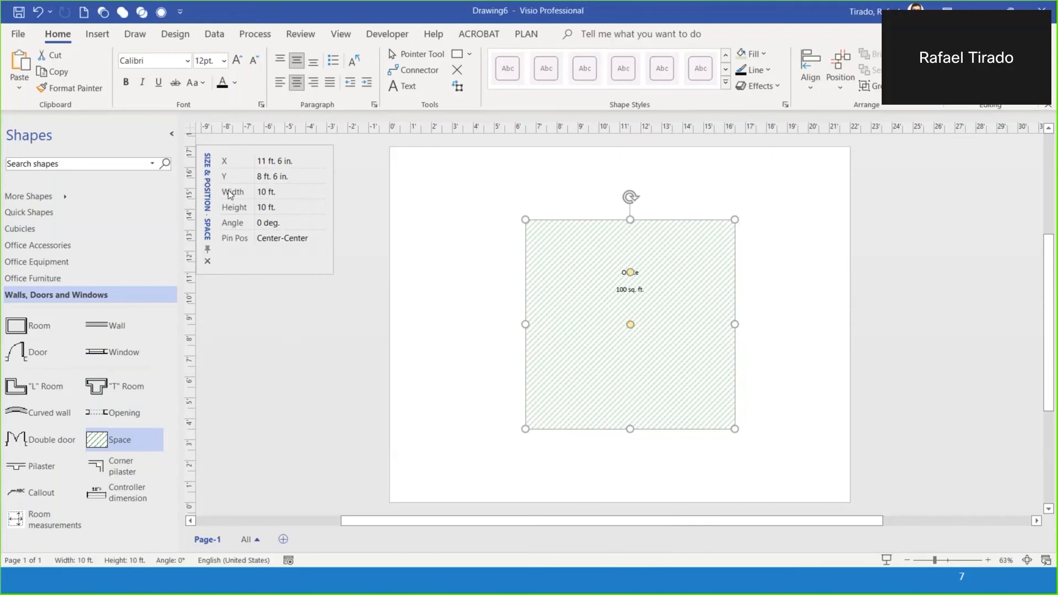
left_click(230, 194)
type("20")
left_click(227, 191)
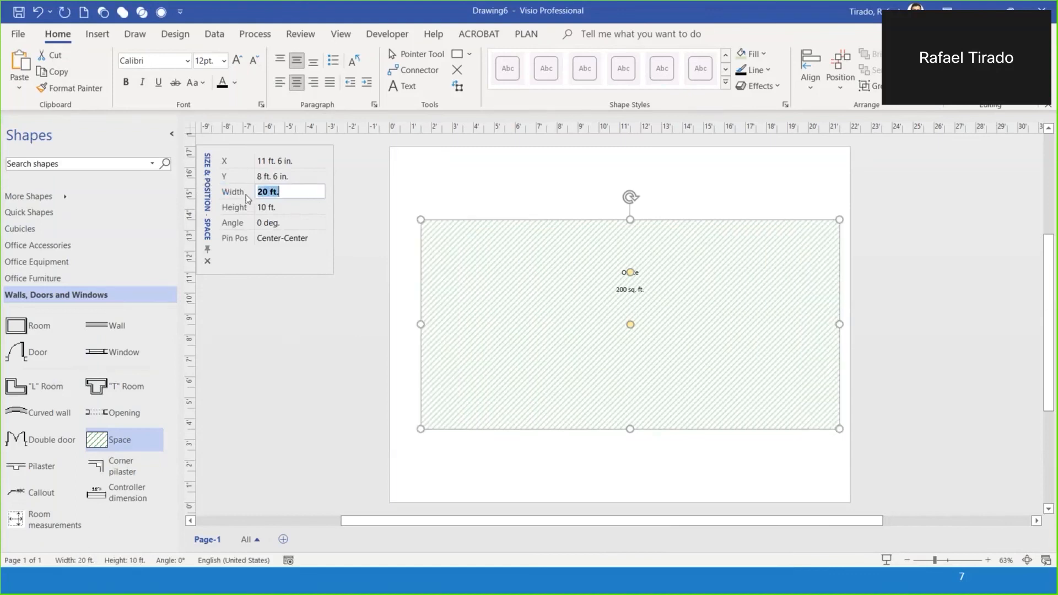
left_click(233, 208)
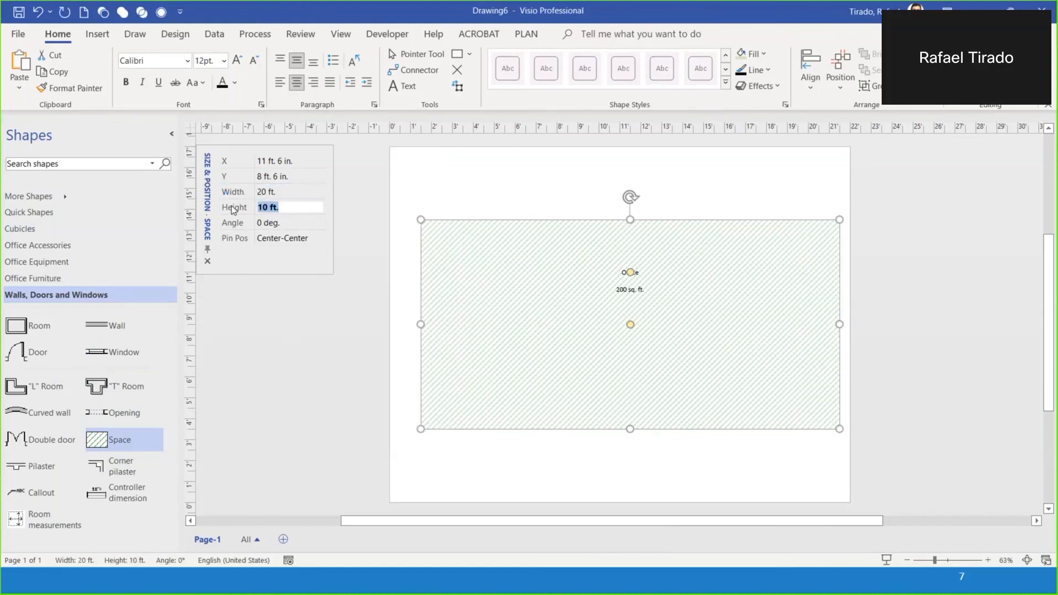
type("15")
left_click(231, 206)
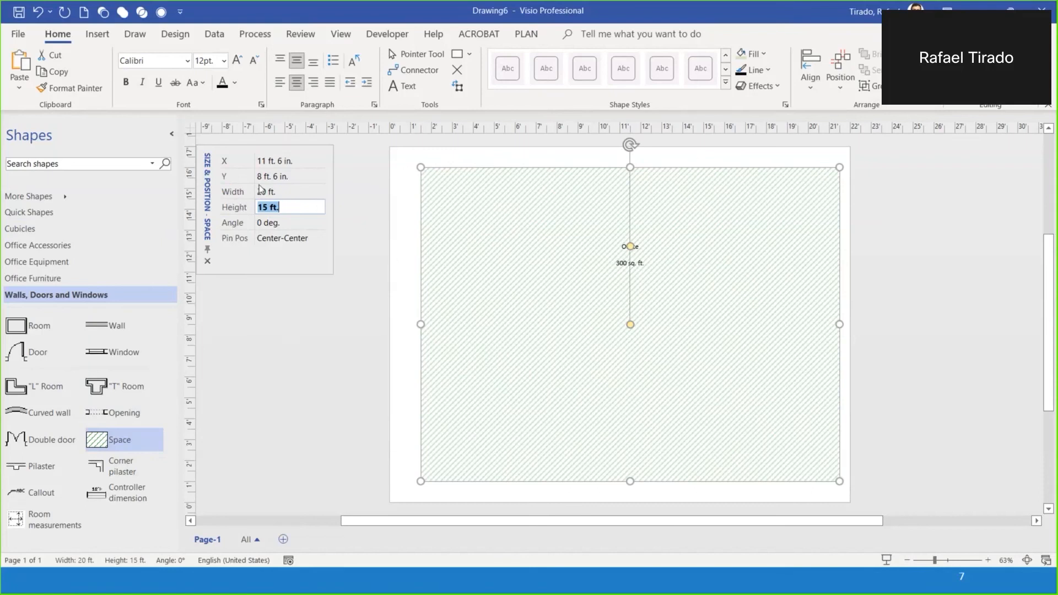
Stretch the Space shape's upper-left corner and lower edge towards the page borders, to about 21 ft by 16 ft 2 in
left_click(421, 168)
left_click_drag(421, 167, 400, 152)
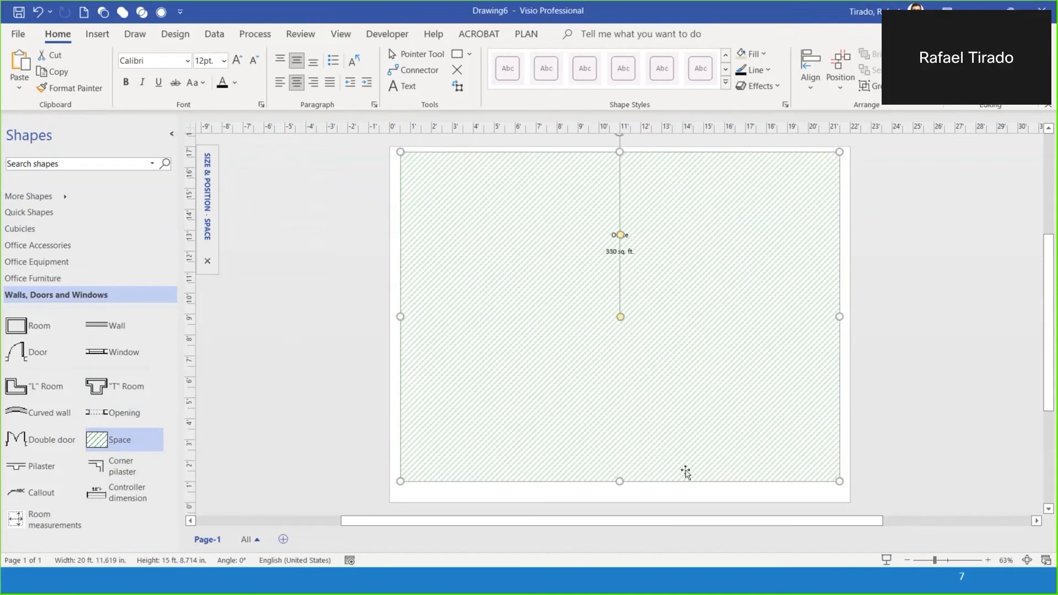
left_click_drag(620, 482, 622, 491)
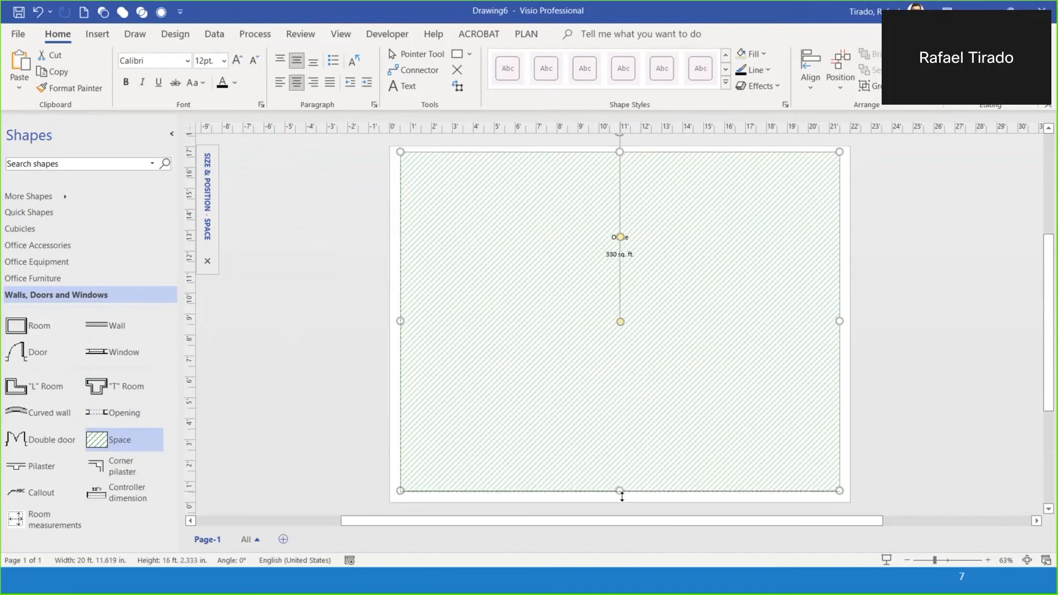
left_click_drag(621, 497, 622, 491)
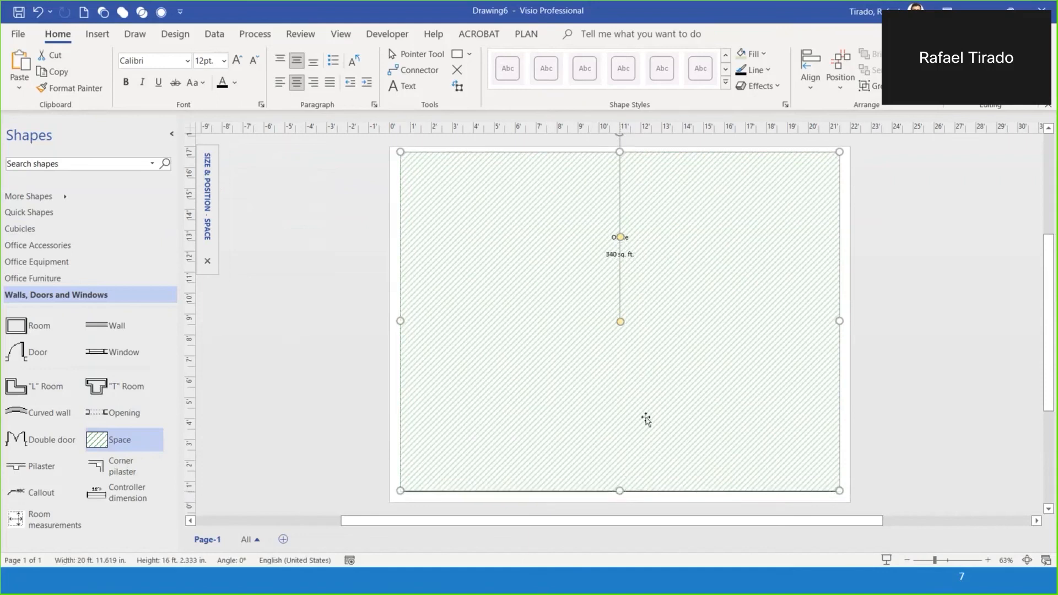
Convert the selected Space shape to walls with the Wall shape, deleting the original geometry
mouse_move(209, 177)
left_click(528, 35)
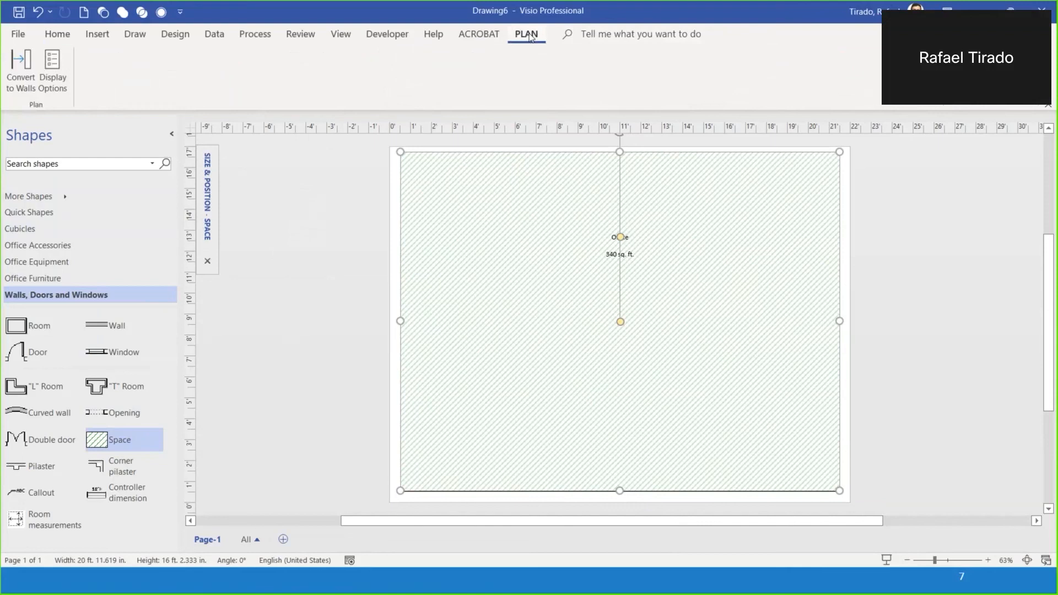
left_click(17, 65)
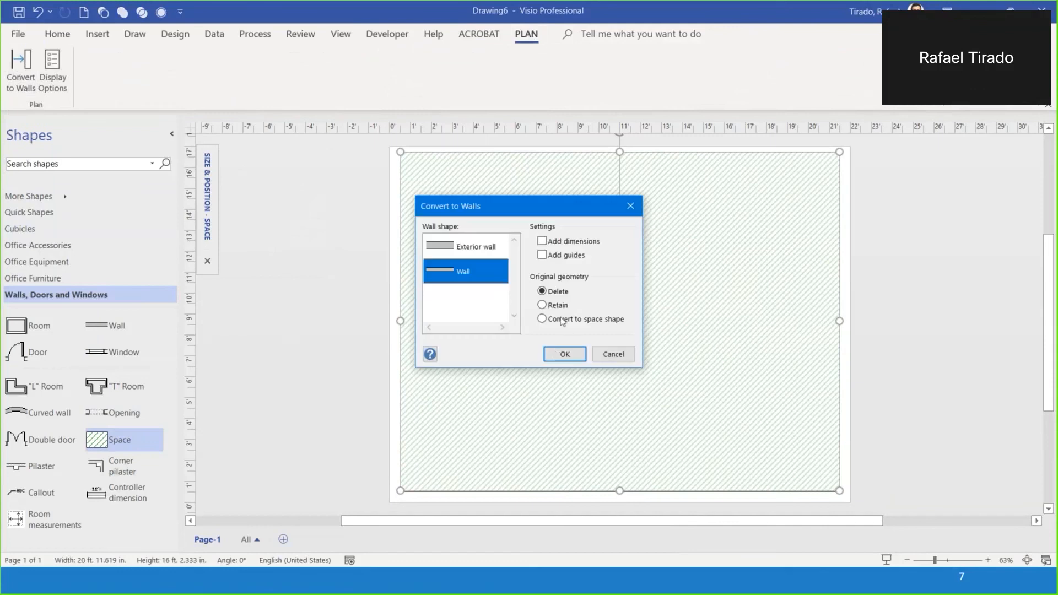
left_click(565, 355)
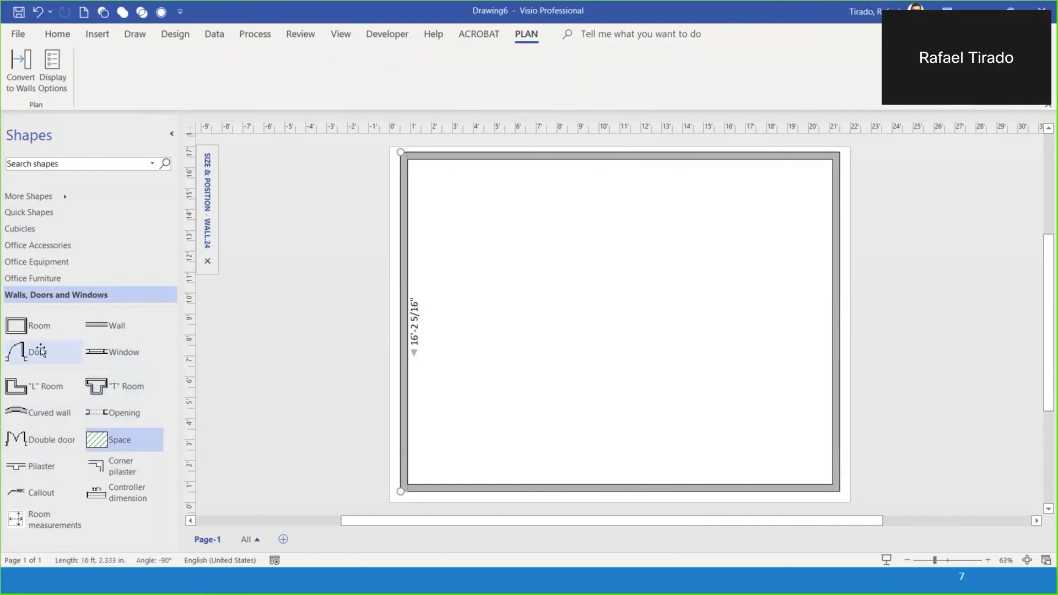
Place a Door shape in the middle of the room's lower wall and narrow it to about 1 ft 10 11/16 in
left_click_drag(22, 352, 618, 485)
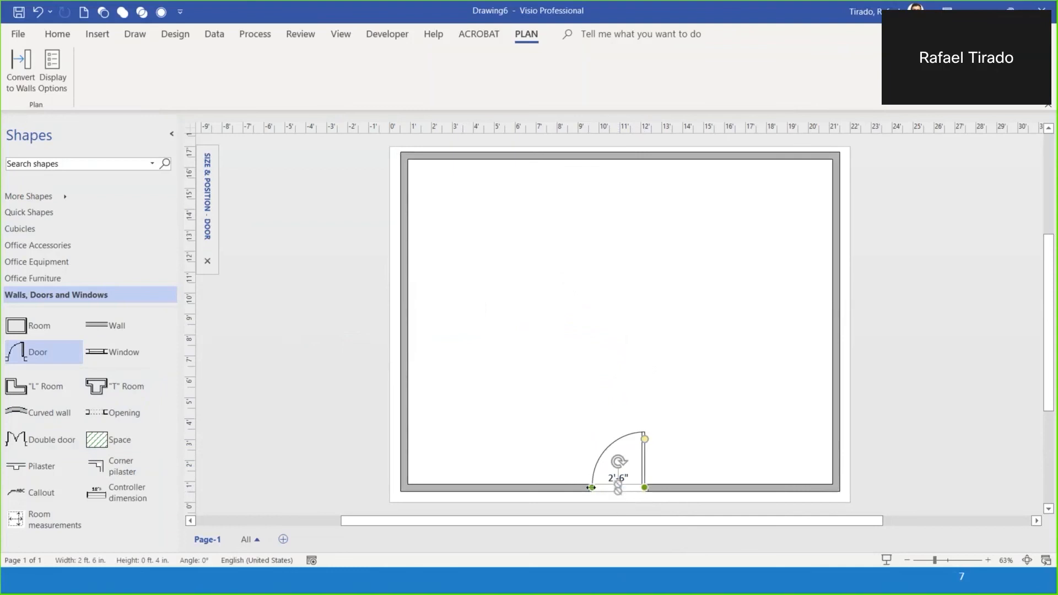
left_click_drag(598, 488, 610, 489)
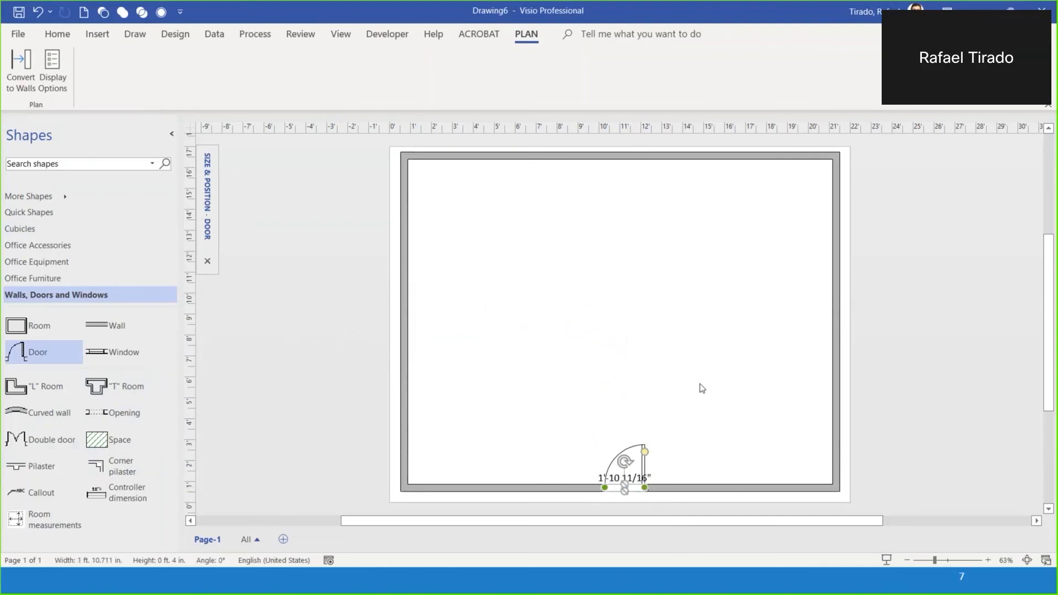
Swing the door leaf outside the room and back inside, leaving it partly open
scroll(703, 389, "down", 2)
scroll(703, 389, "down", 1)
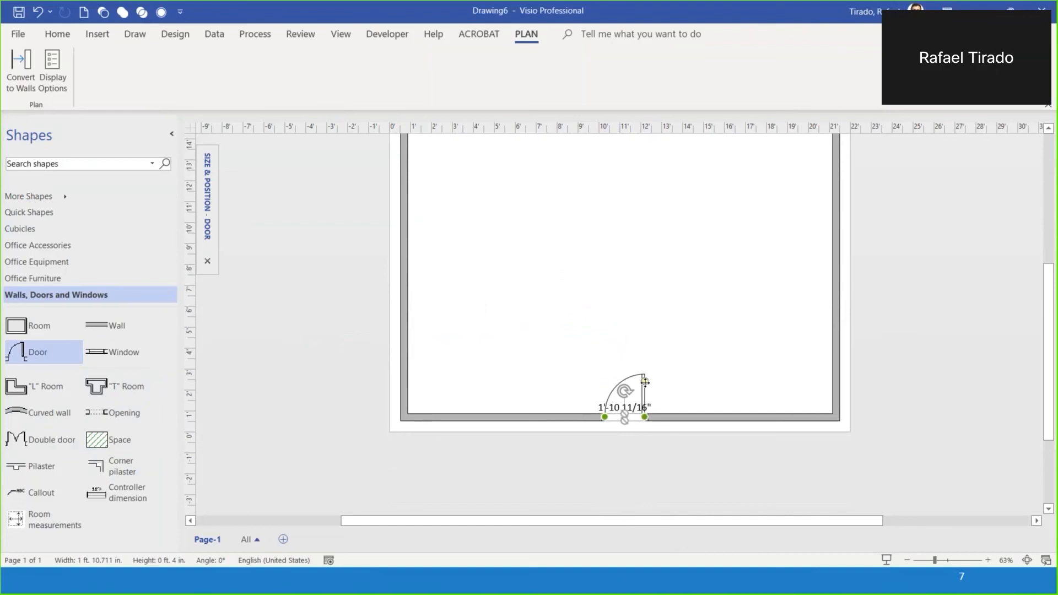
left_click_drag(645, 381, 609, 442)
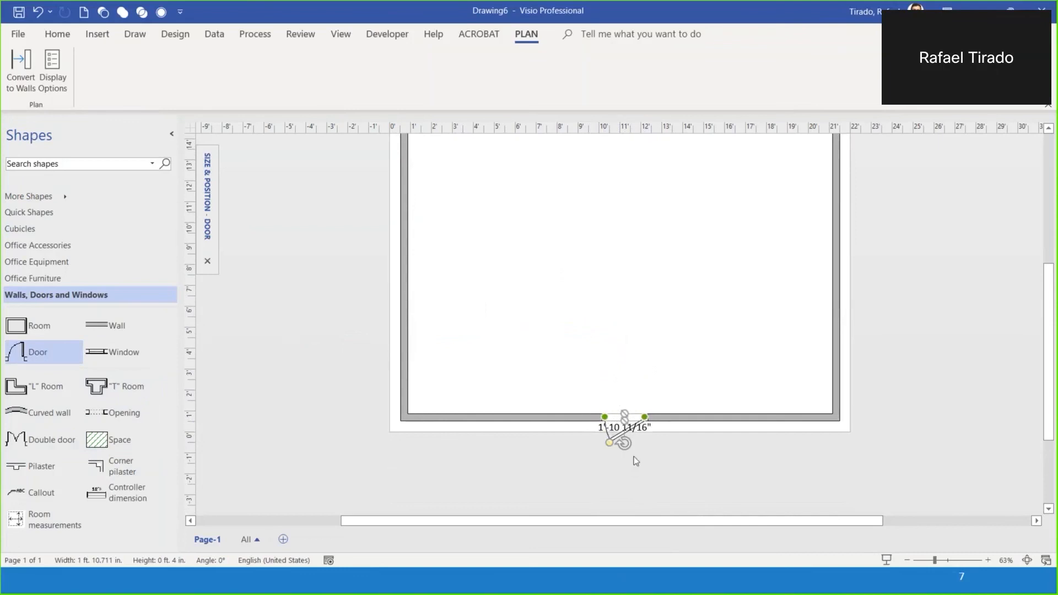
left_click_drag(611, 443, 620, 377)
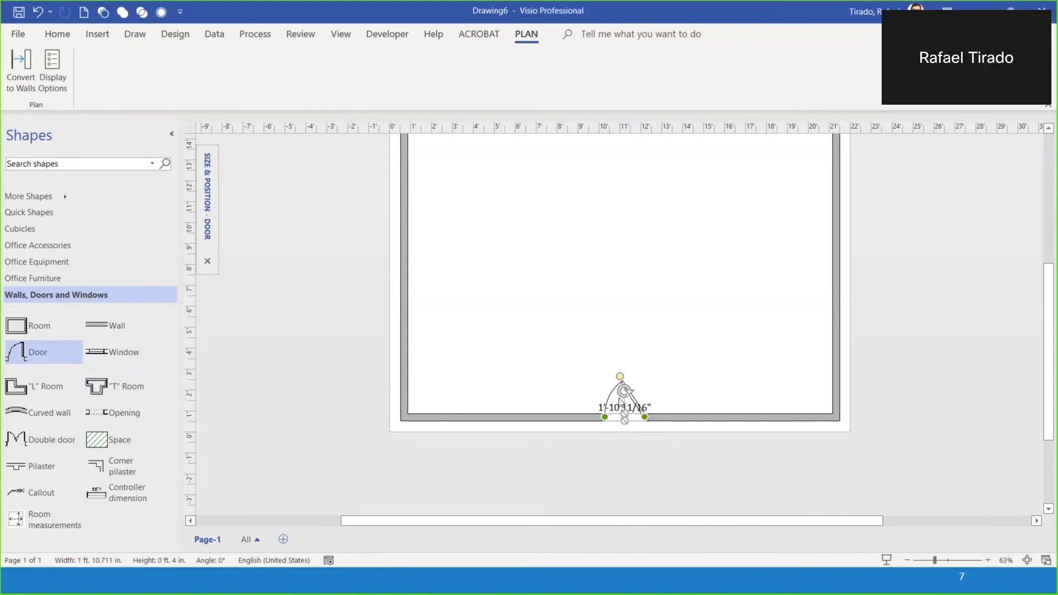
Reverse the door's in/out opening, and reverse it back so it opens into the room
right_click(621, 402)
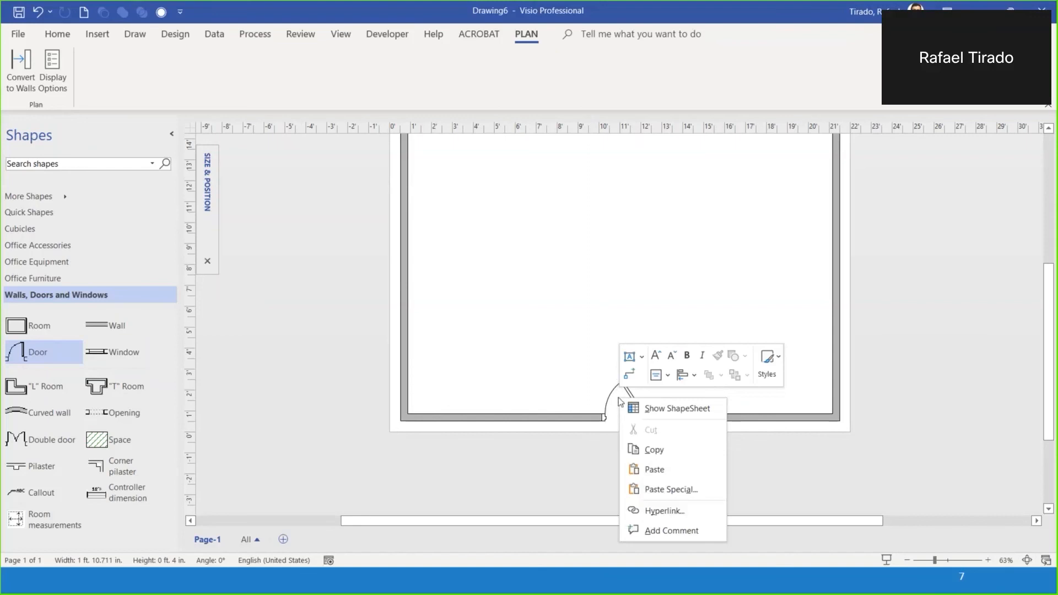
left_click(615, 396)
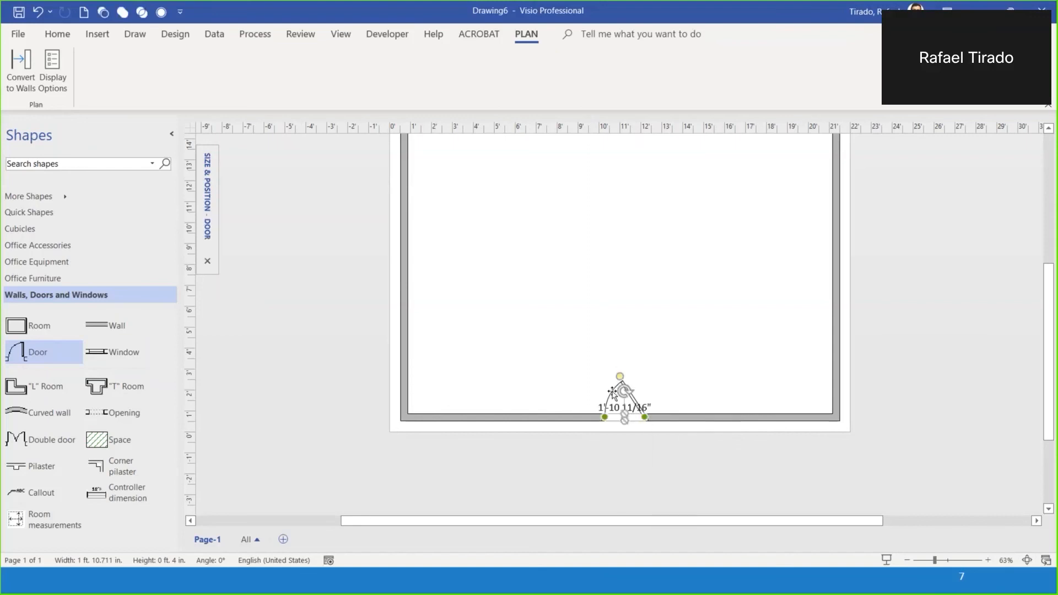
right_click(613, 398)
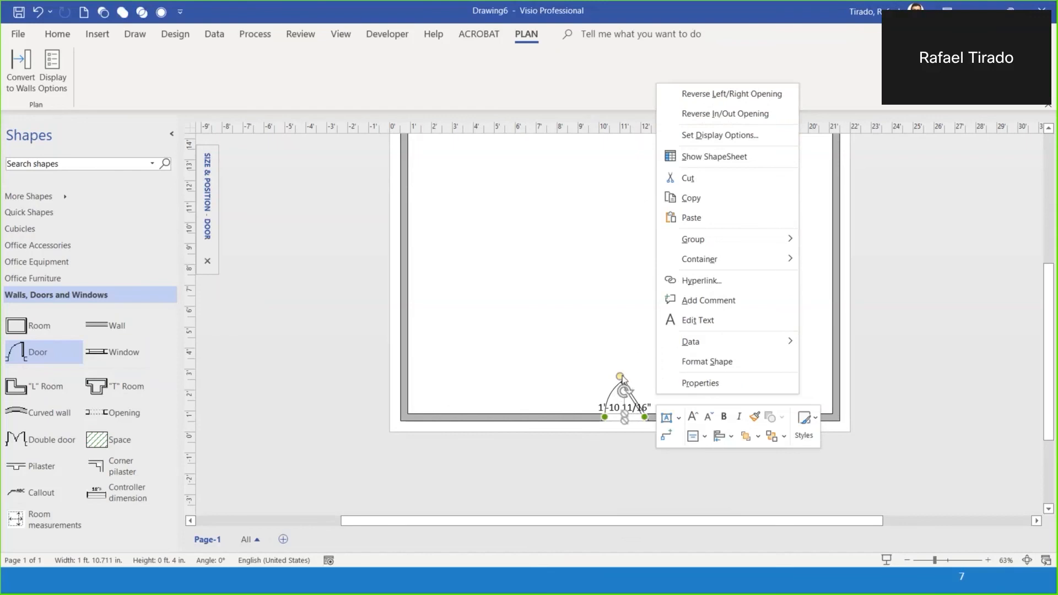
left_click(710, 114)
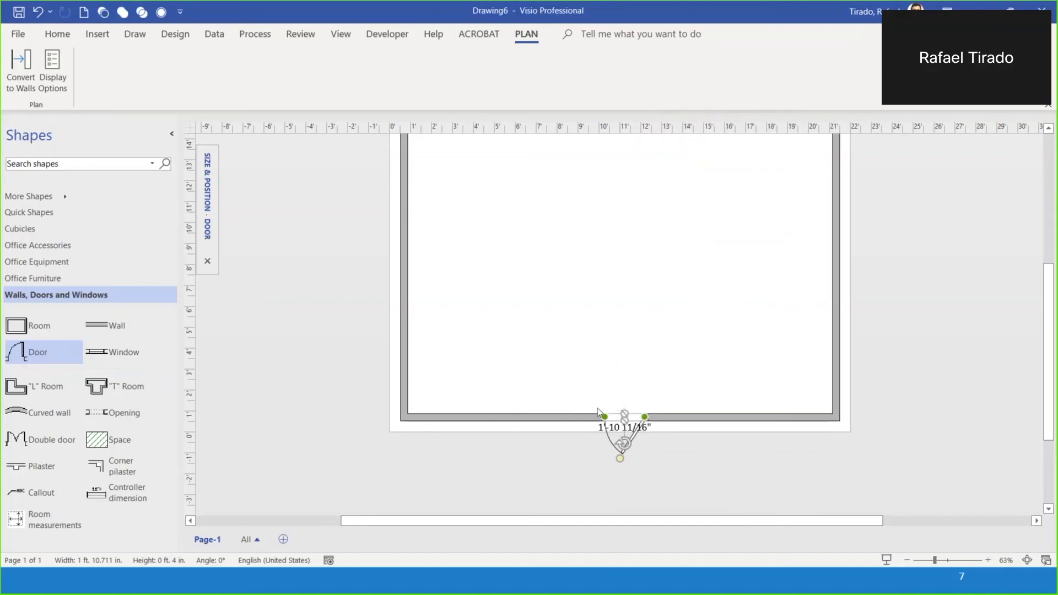
right_click(618, 433)
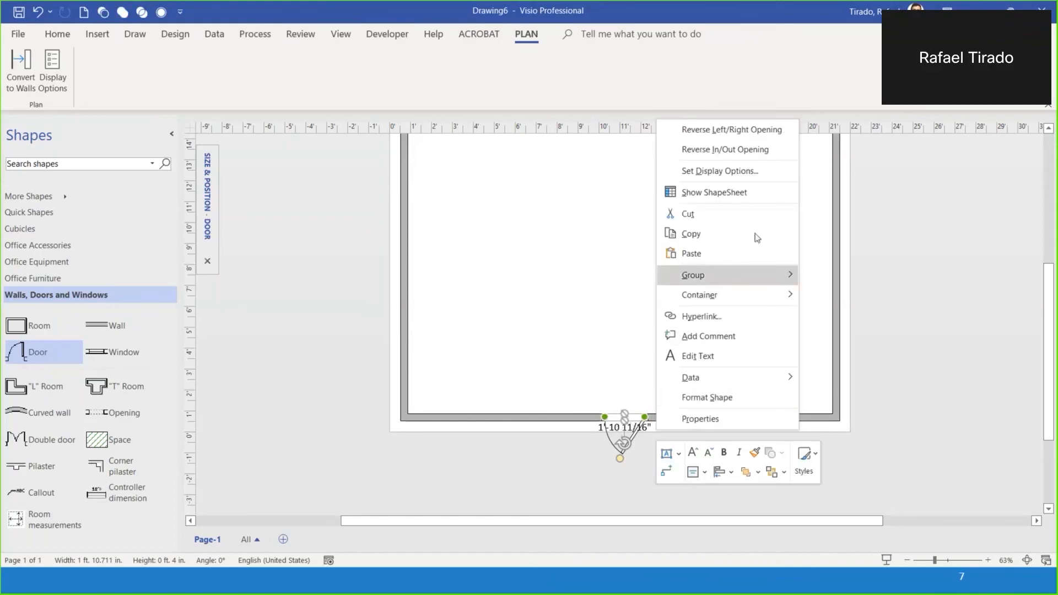
left_click(741, 151)
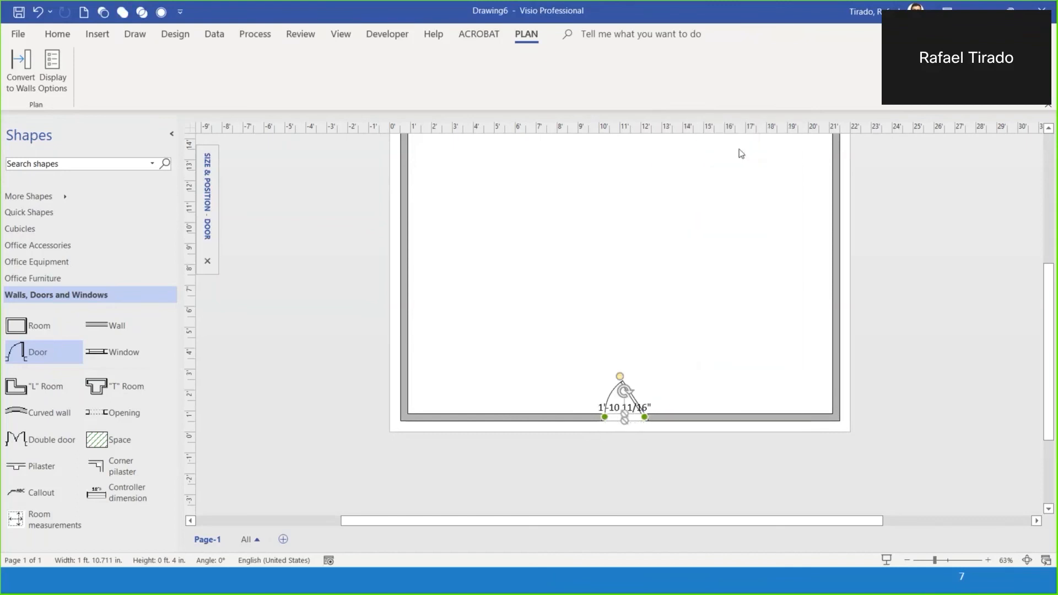
Reverse the left/right opening of the door in the lower wall and deselect it
right_click(613, 402)
left_click(614, 401)
right_click(614, 398)
left_click(631, 380)
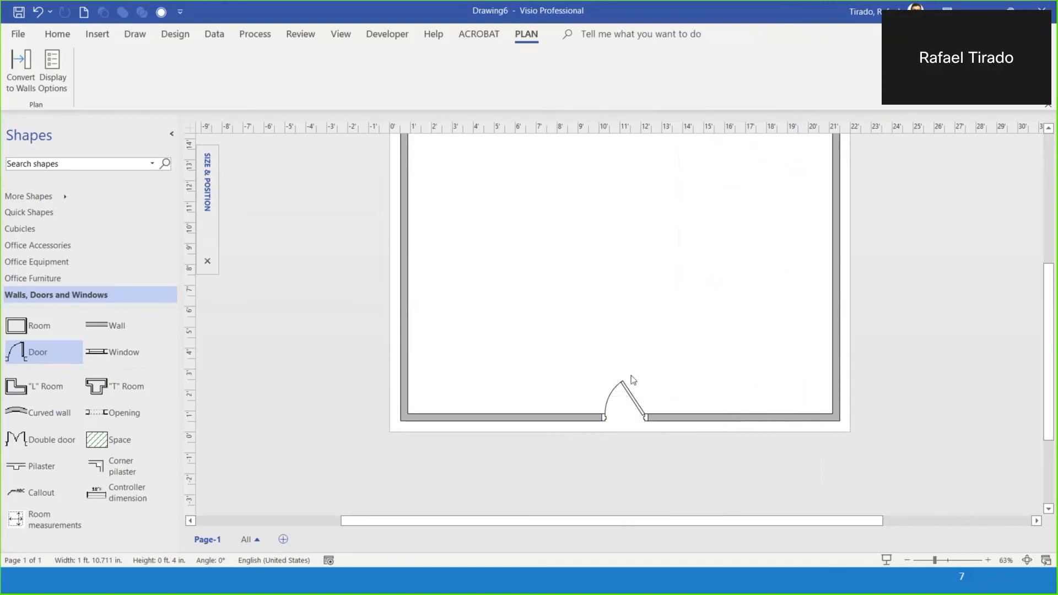
left_click(613, 402)
right_click(611, 402)
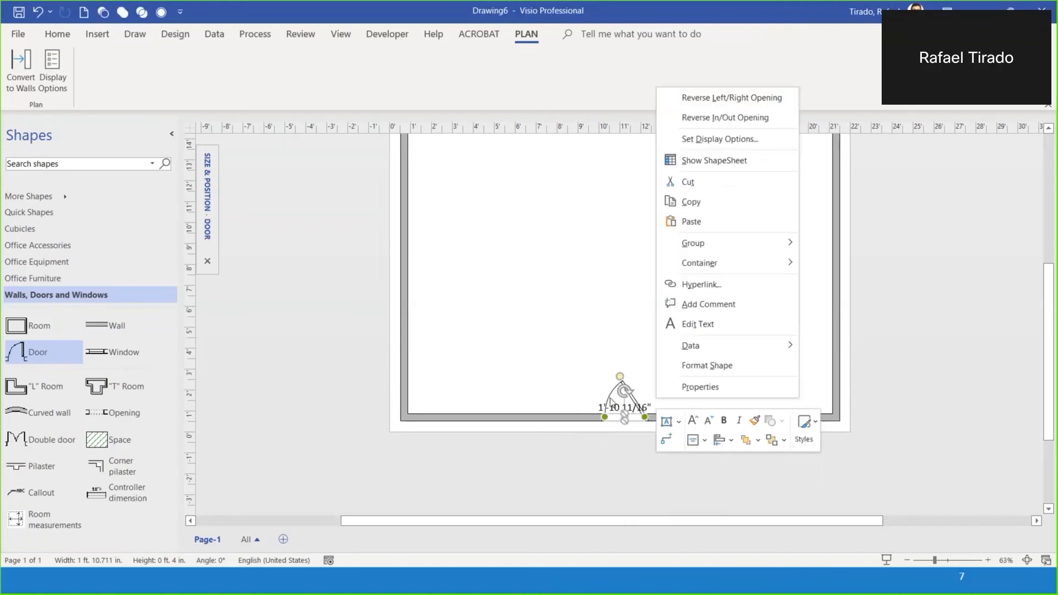
left_click(733, 99)
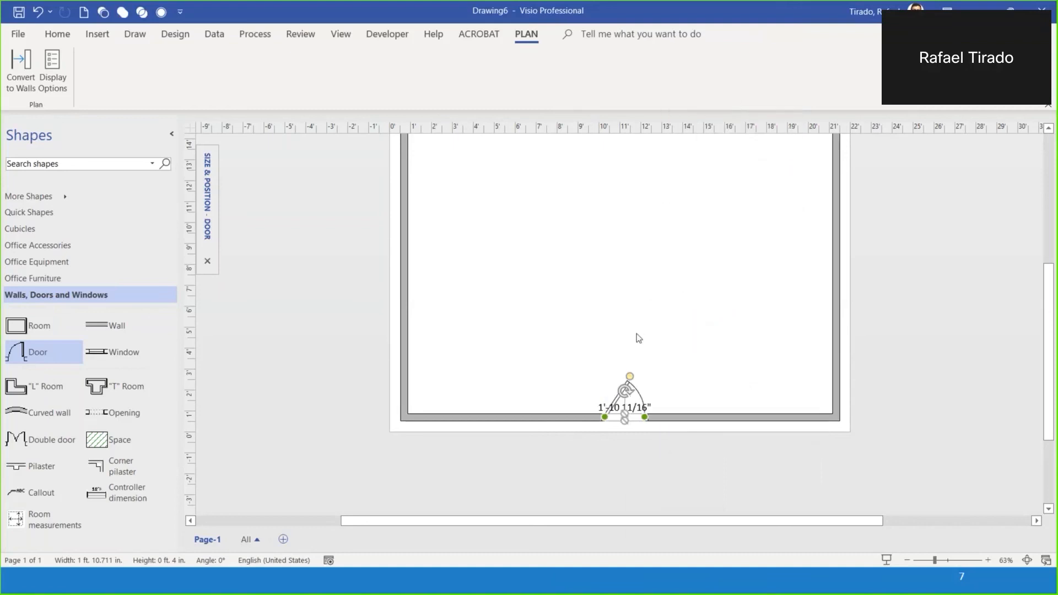
left_click(644, 407)
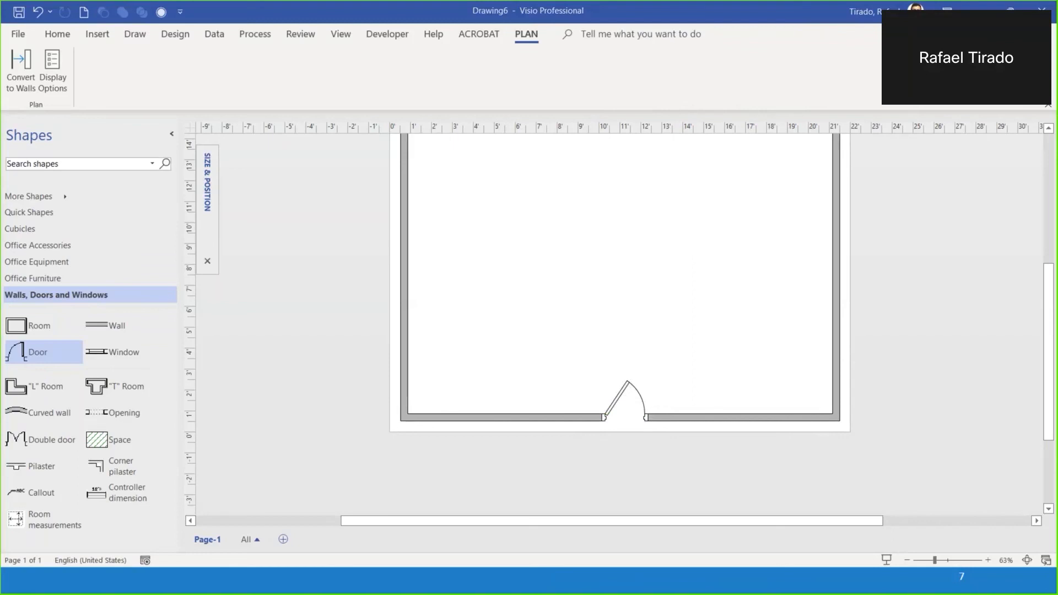
Place a Panel from the Cubicles stencil and stretch it across the room's mid-height from the left wall to the right wall, about 20 ft 8 in long
scroll(664, 291, "up", 3)
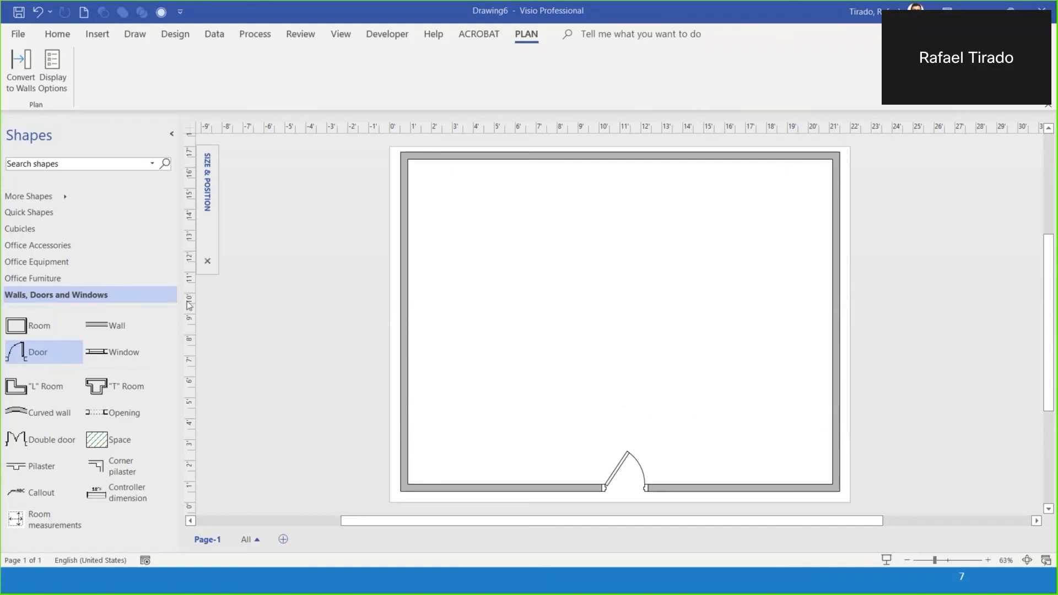
left_click(35, 229)
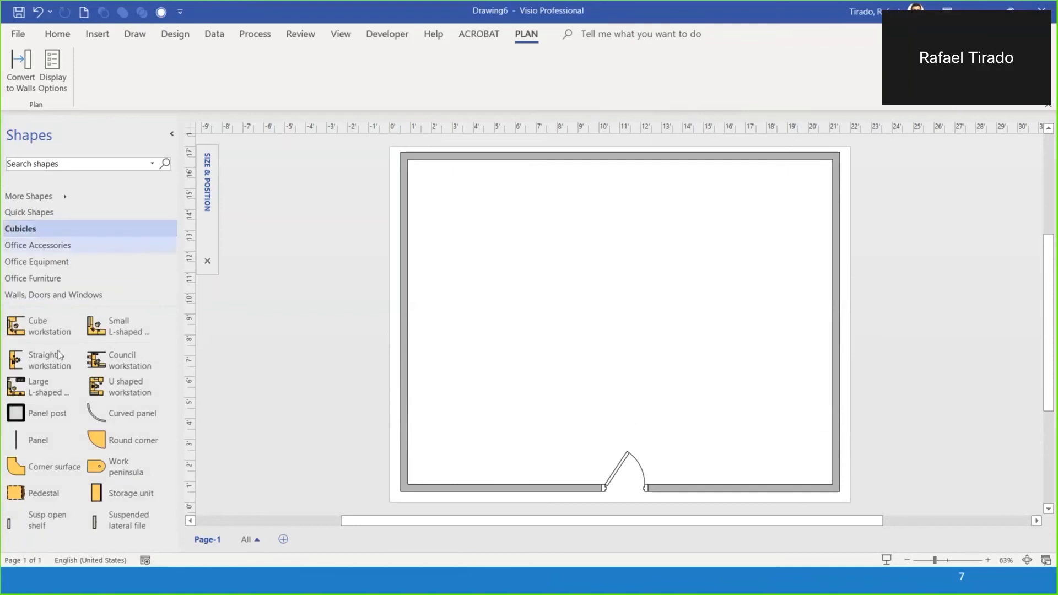
left_click_drag(17, 440, 434, 356)
left_click_drag(496, 339, 613, 292)
left_click_drag(610, 252, 407, 316)
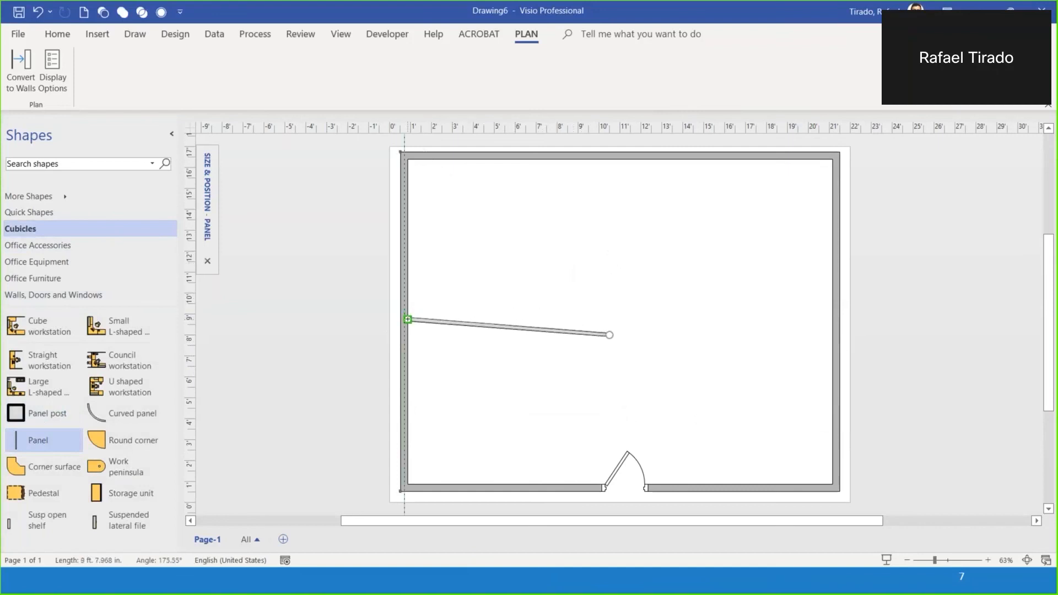
left_click_drag(610, 334, 839, 321)
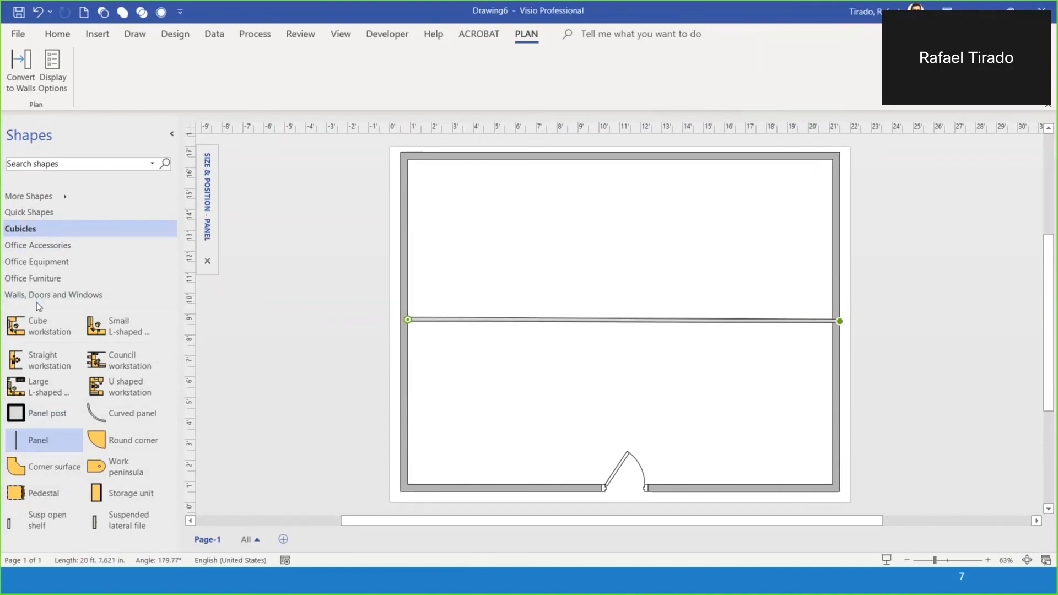
Place a 2 ft 6 in Opening in the partition panel, right of its middle, and nudge it up to centre it on the panel
left_click(53, 295)
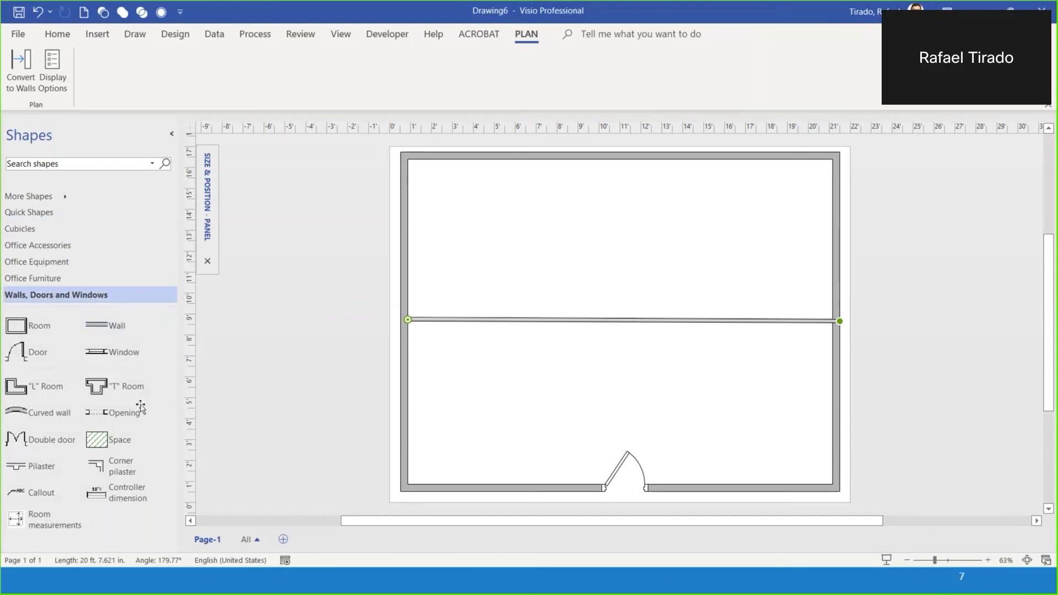
left_click_drag(128, 412, 660, 321)
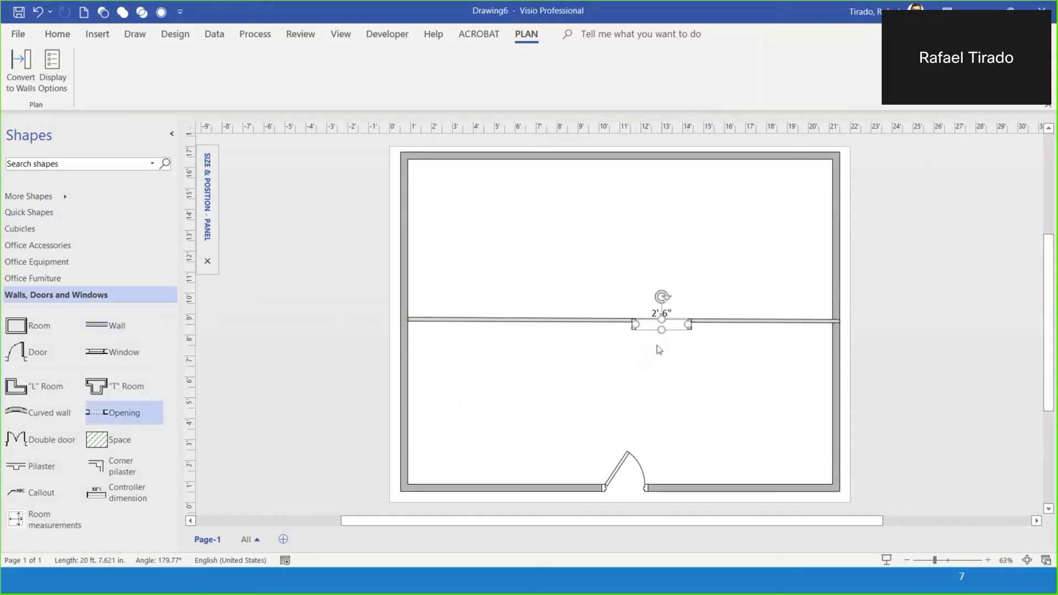
left_click(659, 341)
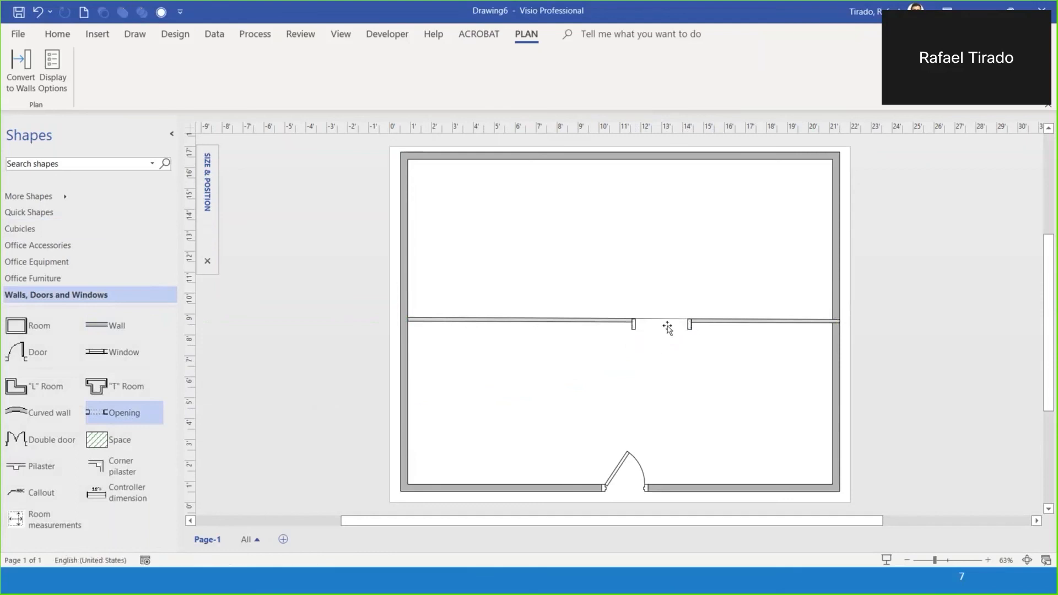
left_click(662, 321)
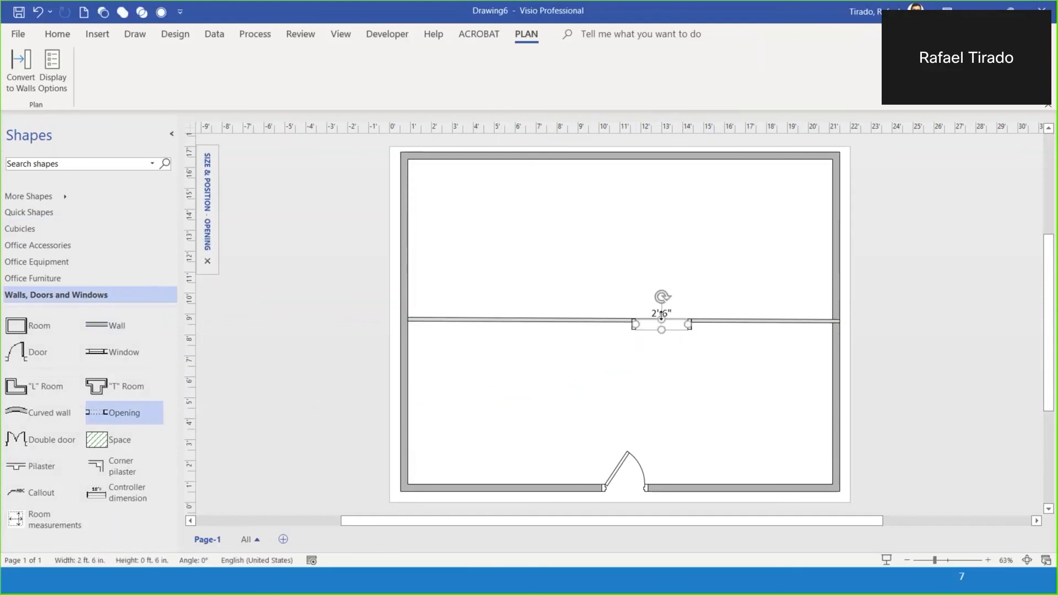
left_click(621, 333)
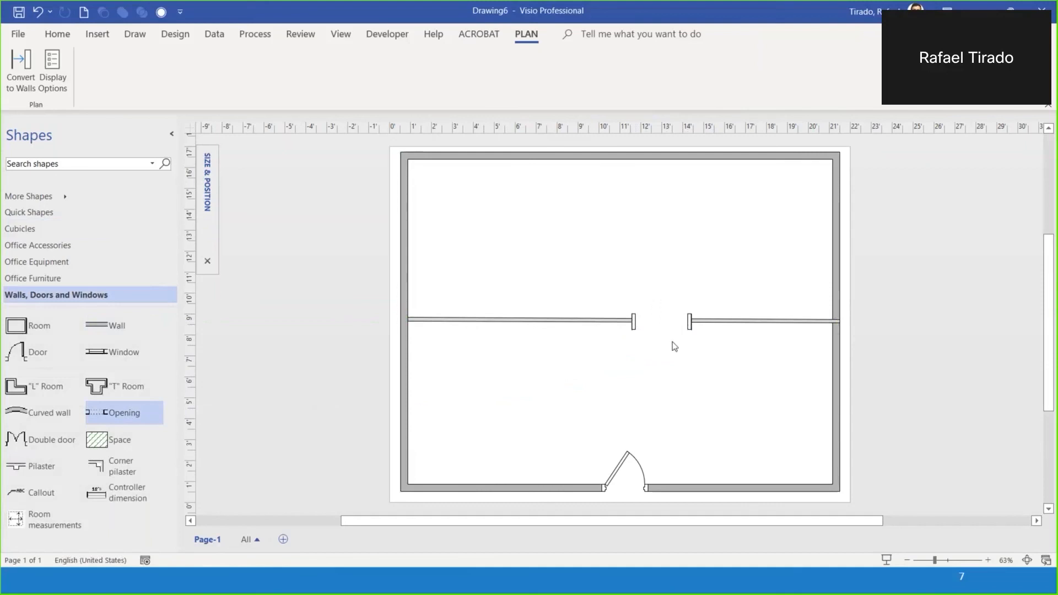
left_click(691, 322)
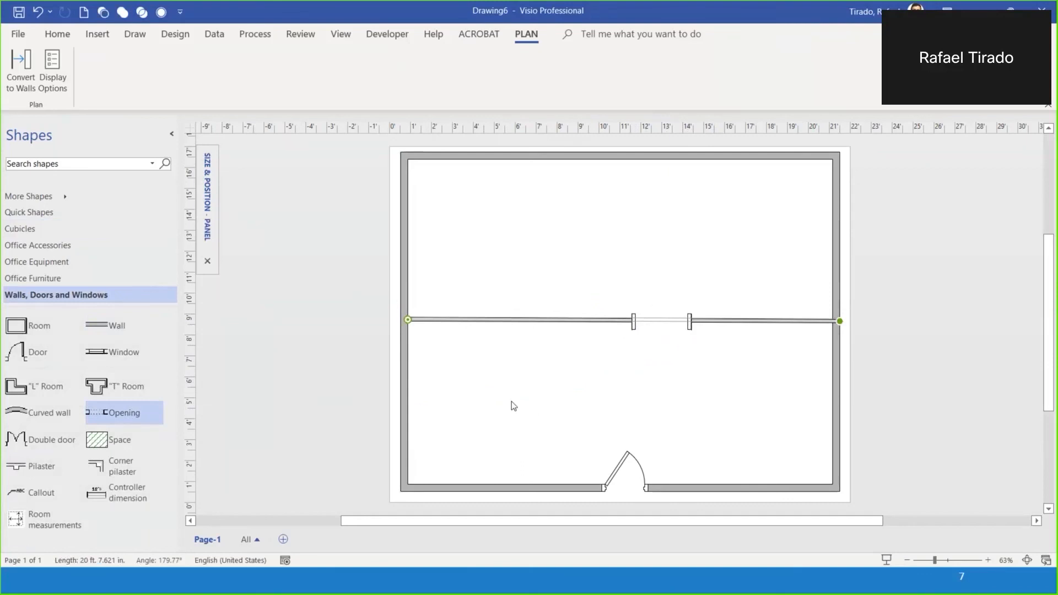
Place a Multi-chair round table from Office Furniture in the lower-left area of the room and shrink it to about 2 ft 2 in across
left_click(56, 281)
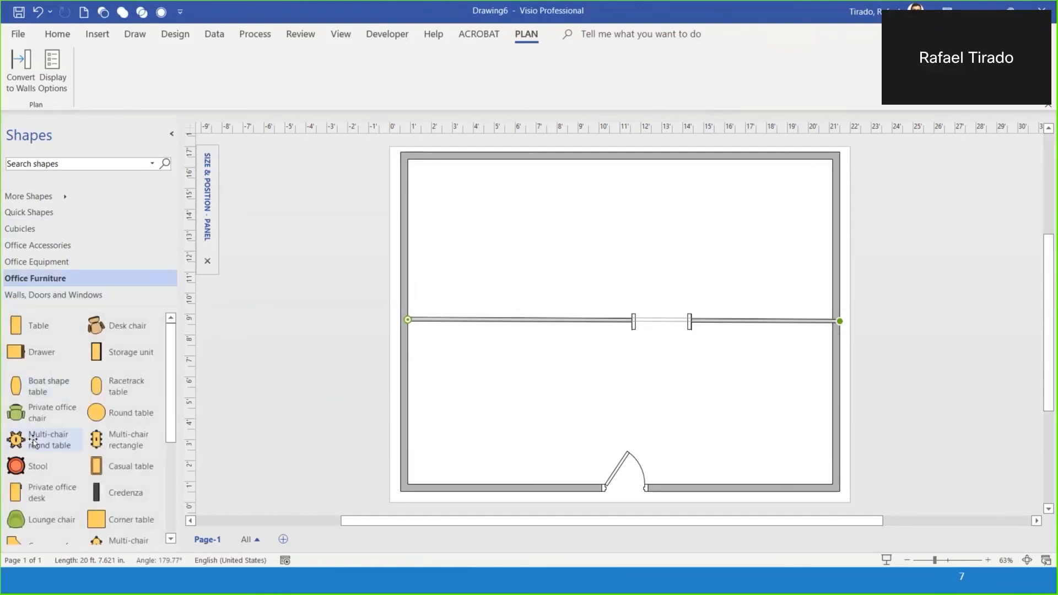
left_click_drag(33, 441, 494, 403)
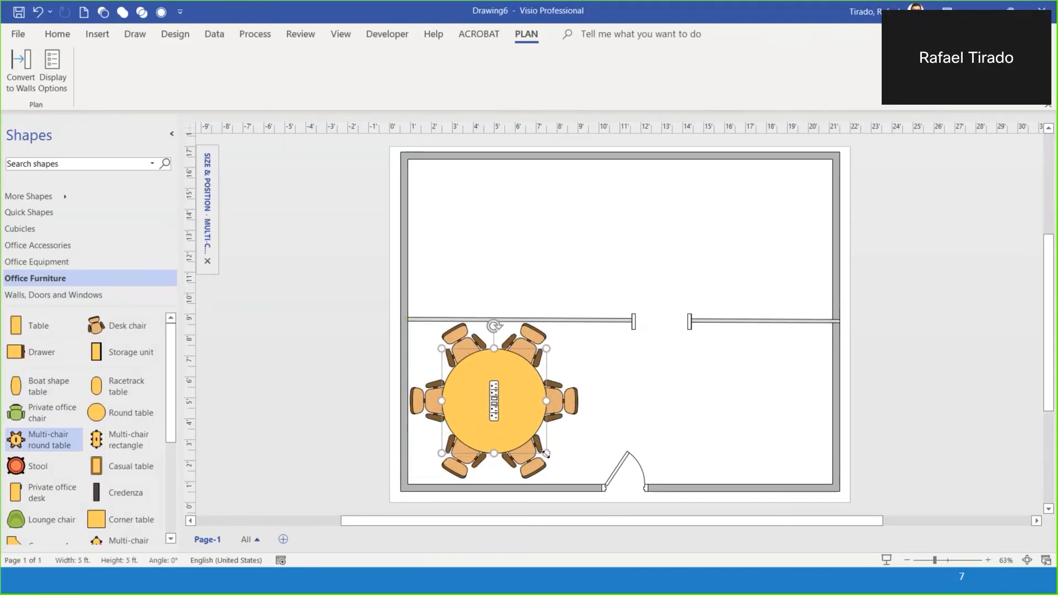
left_click_drag(543, 449, 522, 428)
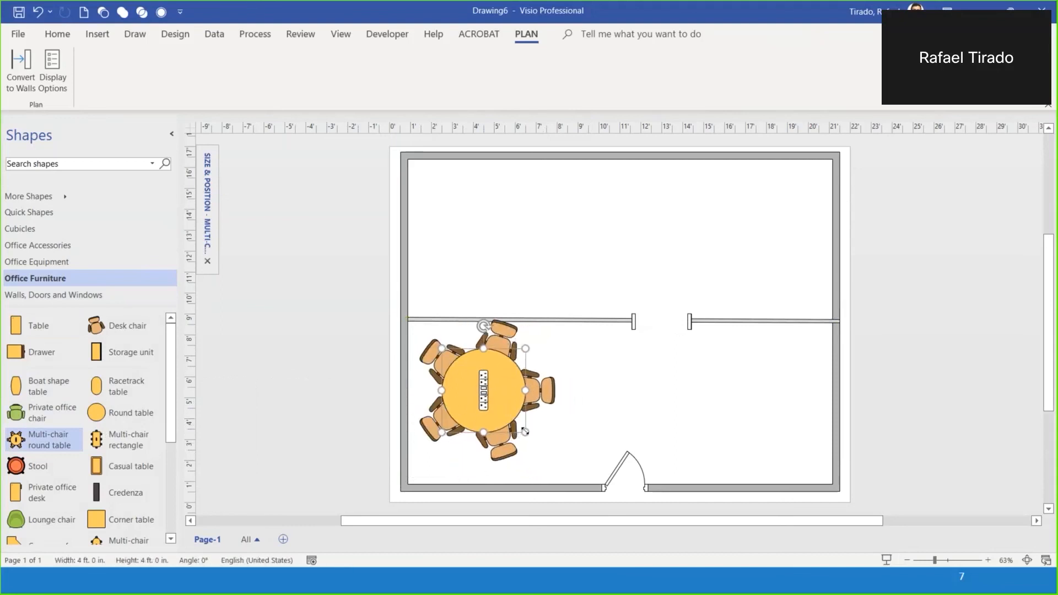
left_click_drag(513, 415, 470, 403)
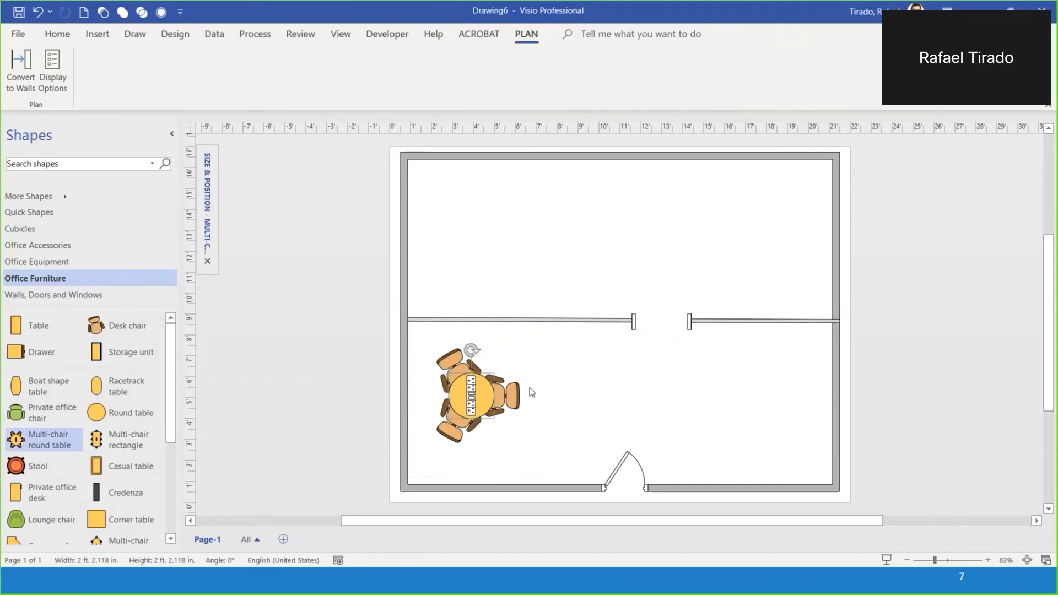
left_click(531, 388)
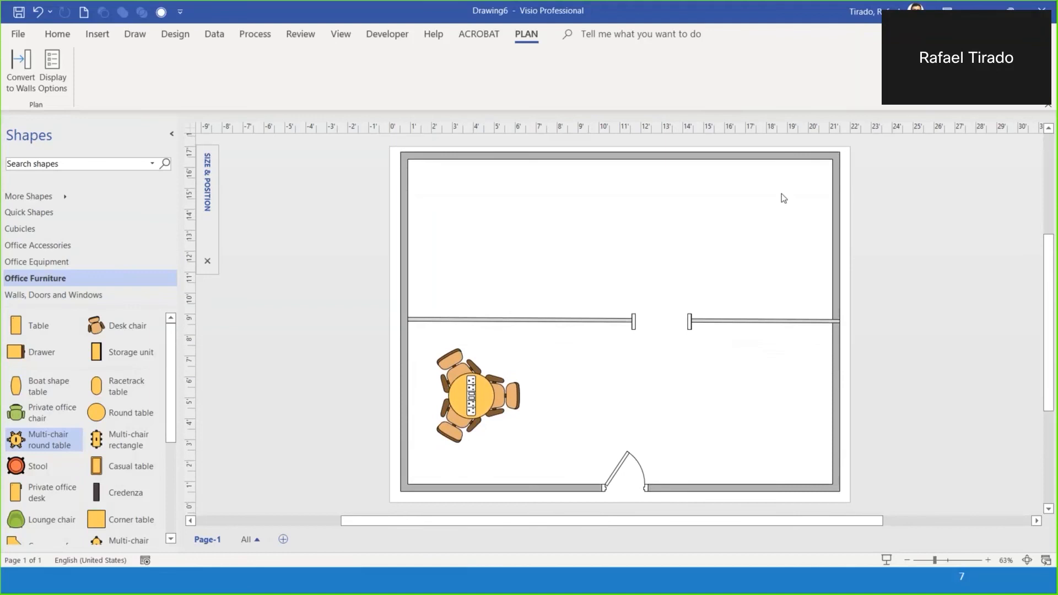
Try out a Cube workstation from the Cubicles stencil in the upper room, rotated 180° and shrunk, and delete it
left_click(18, 230)
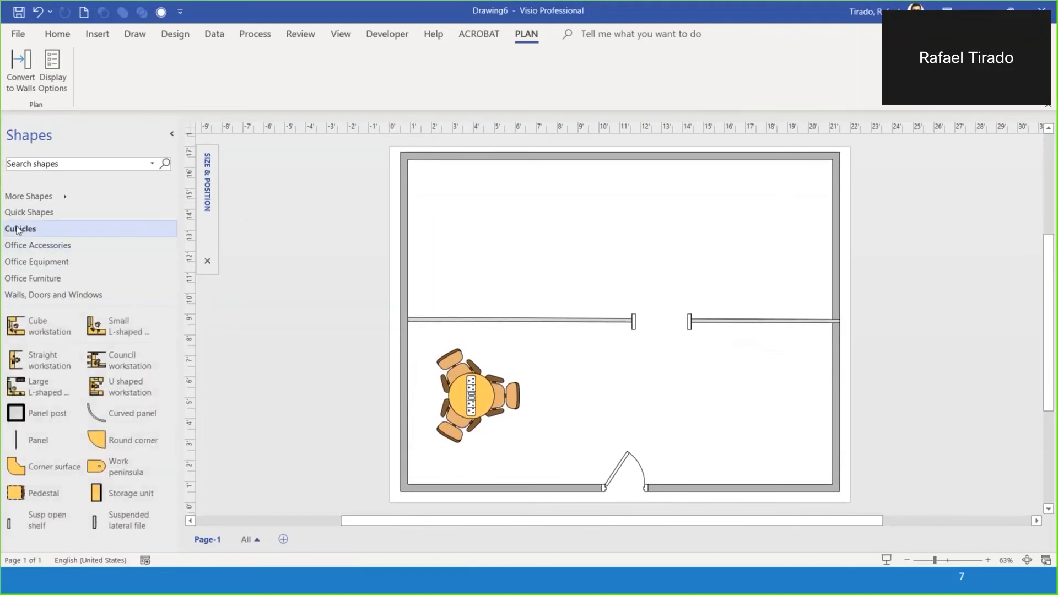
mouse_move(33, 326)
left_mouse_down()
mouse_move(546, 242)
mouse_move(555, 255)
left_mouse_up()
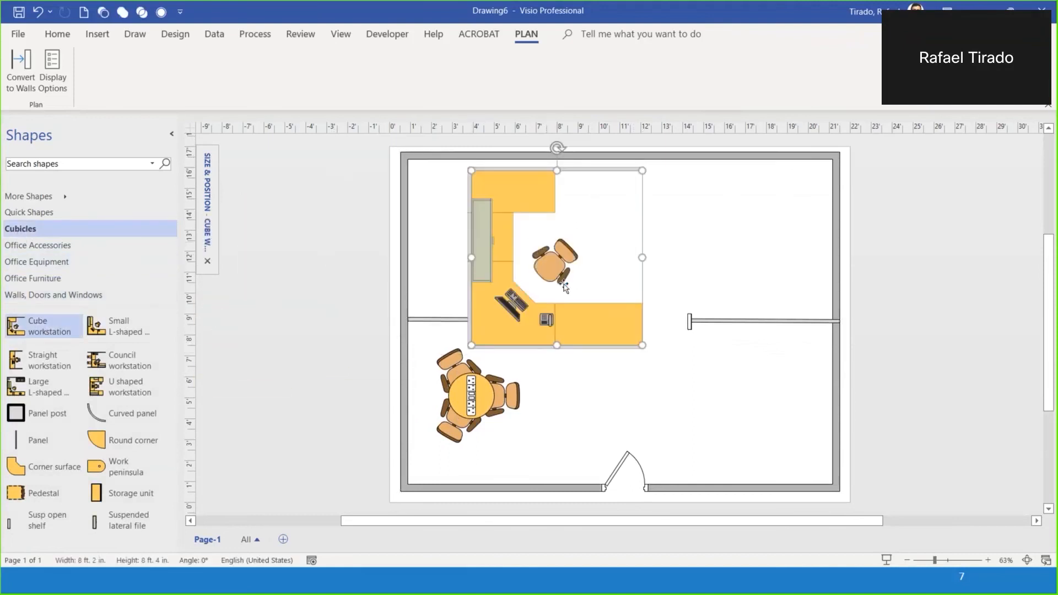
left_click_drag(558, 148, 559, 349)
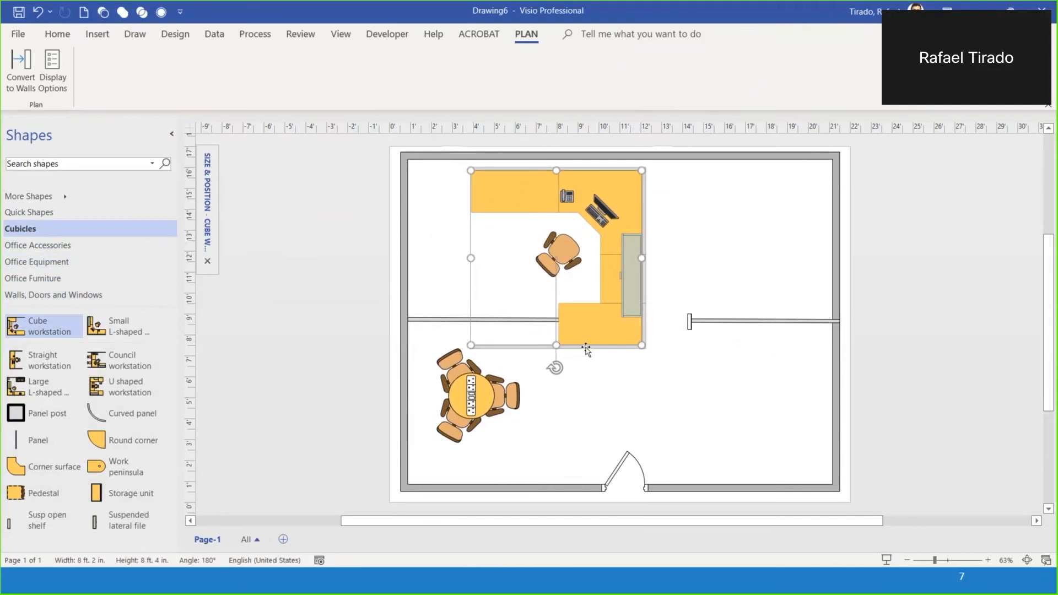
left_click_drag(642, 346, 586, 289)
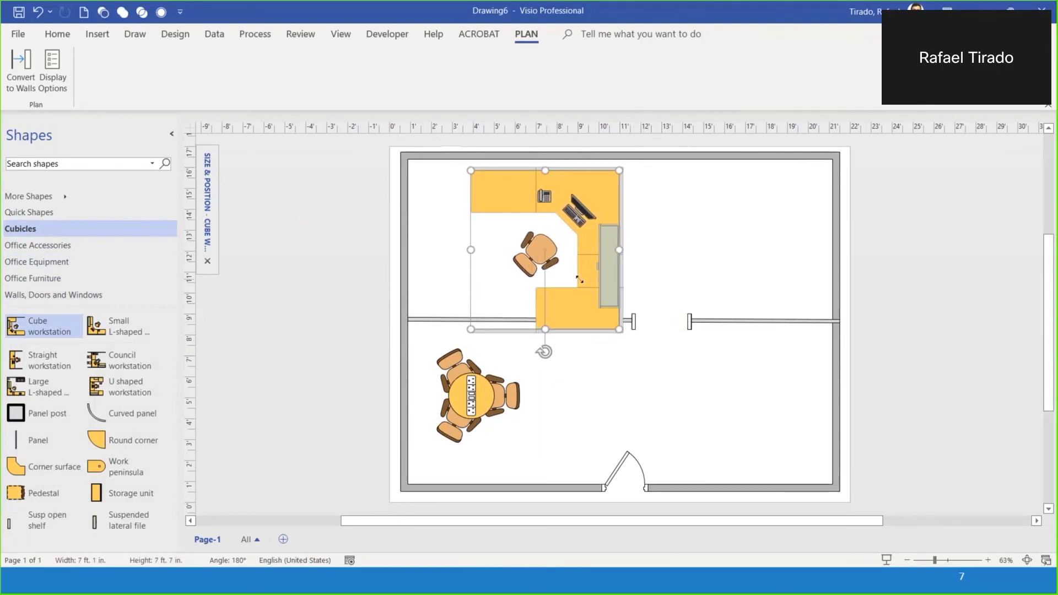
left_click_drag(533, 196, 604, 230)
key("Delete")
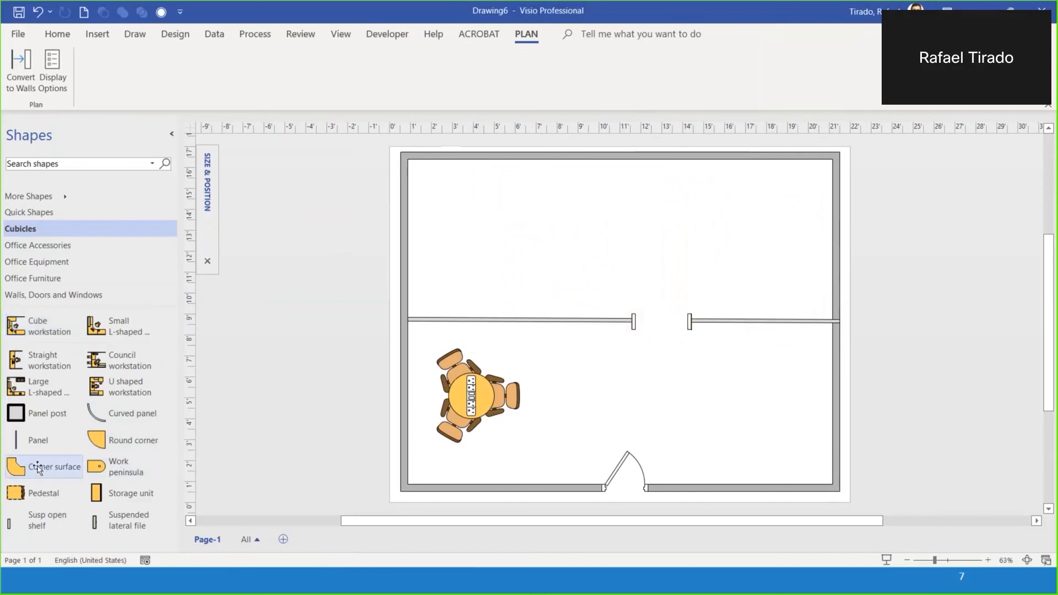
Place a Corner surface from the Cubicles stencil in the room's upper-right corner, rotated 180° so its curved side faces the corner
left_click_drag(39, 468, 752, 227)
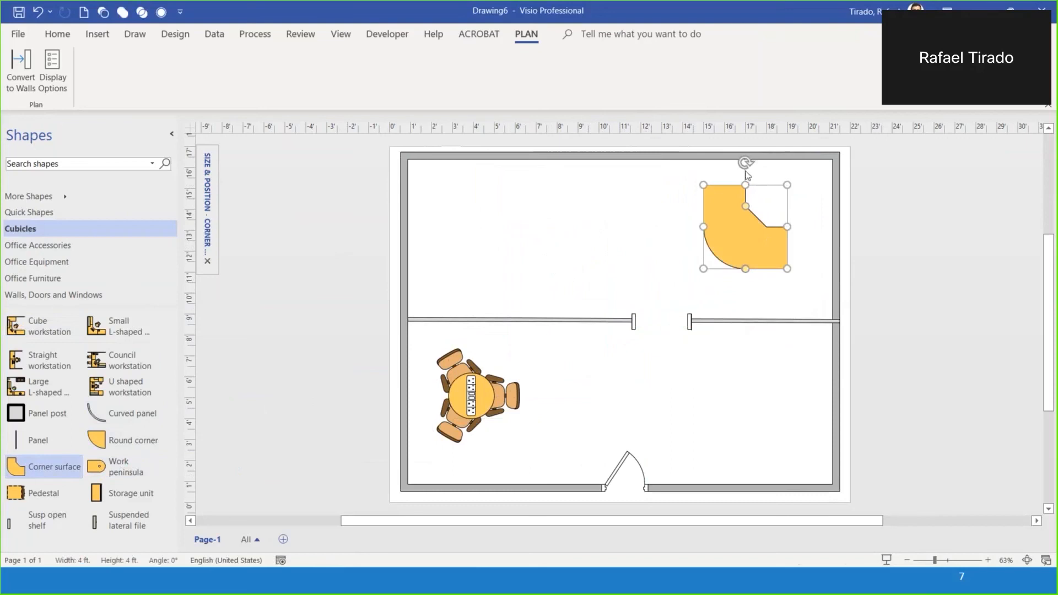
left_click_drag(746, 163, 744, 291)
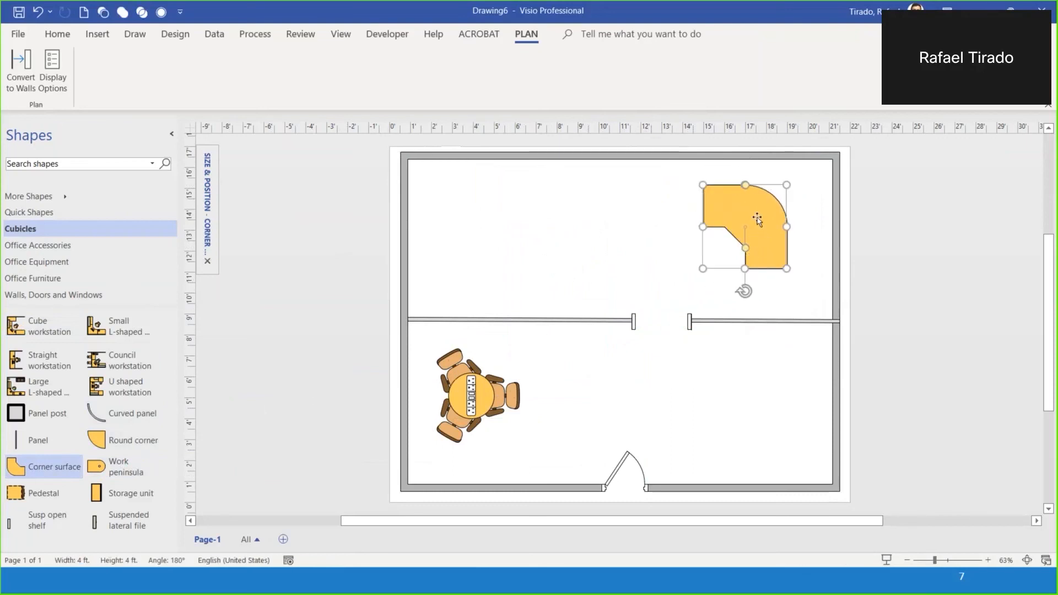
left_click_drag(763, 215, 805, 188)
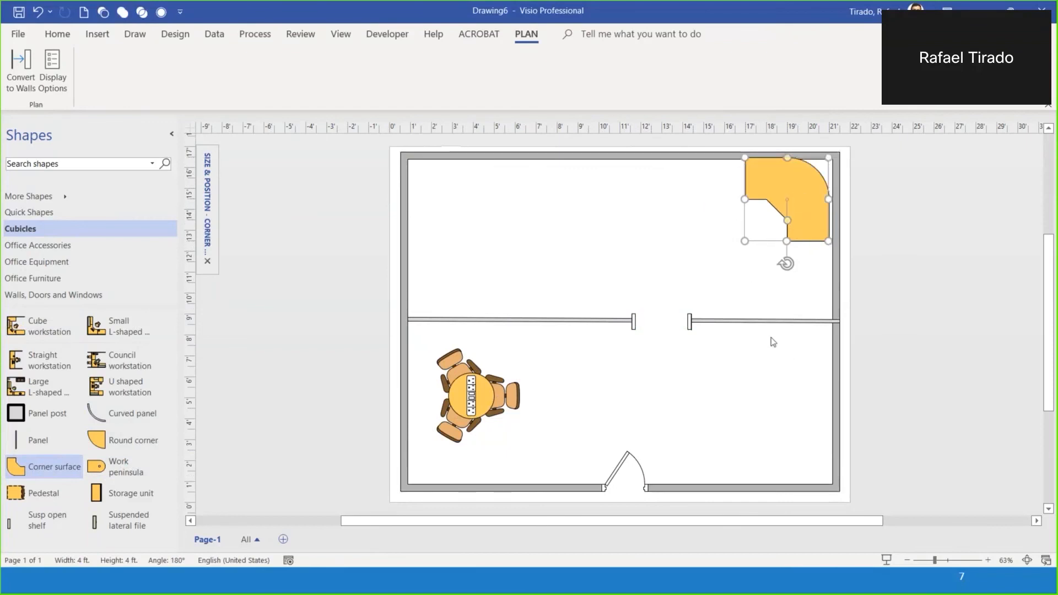
Place a Desk chair from Office Furniture at the corner surface's inner edge, rotated to 120° so it faces the desk
scroll(788, 221, "up", 1)
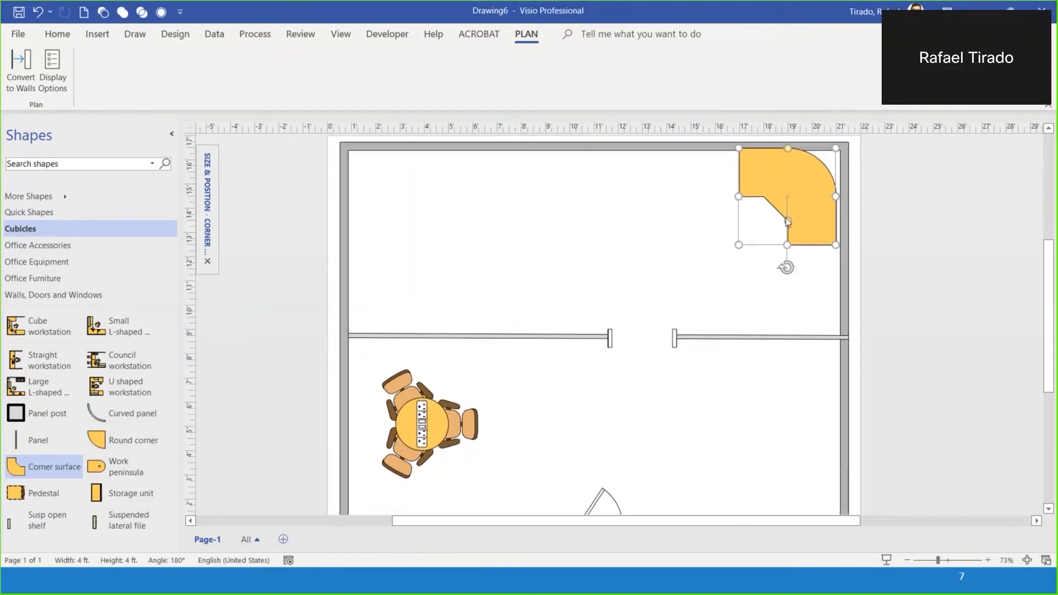
scroll(787, 220, "up", 2)
scroll(628, 233, "up", 1)
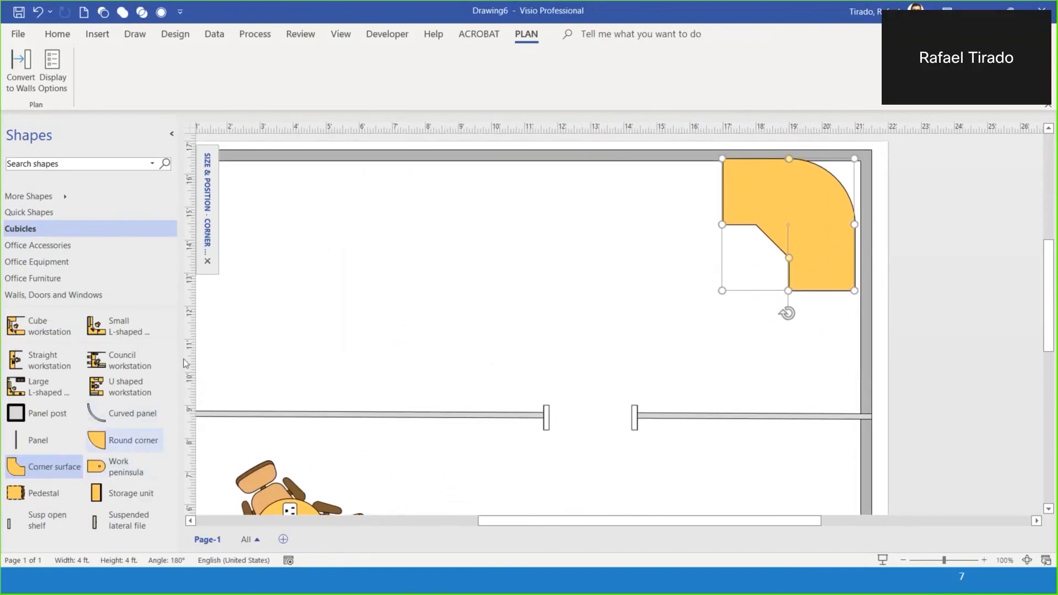
left_click(48, 278)
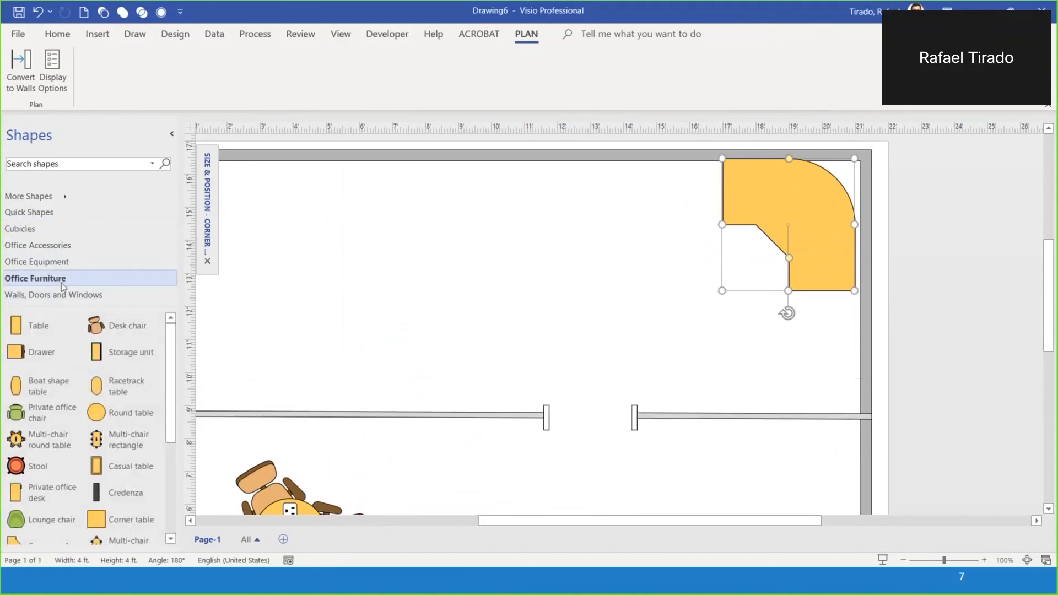
left_click_drag(105, 327, 633, 252)
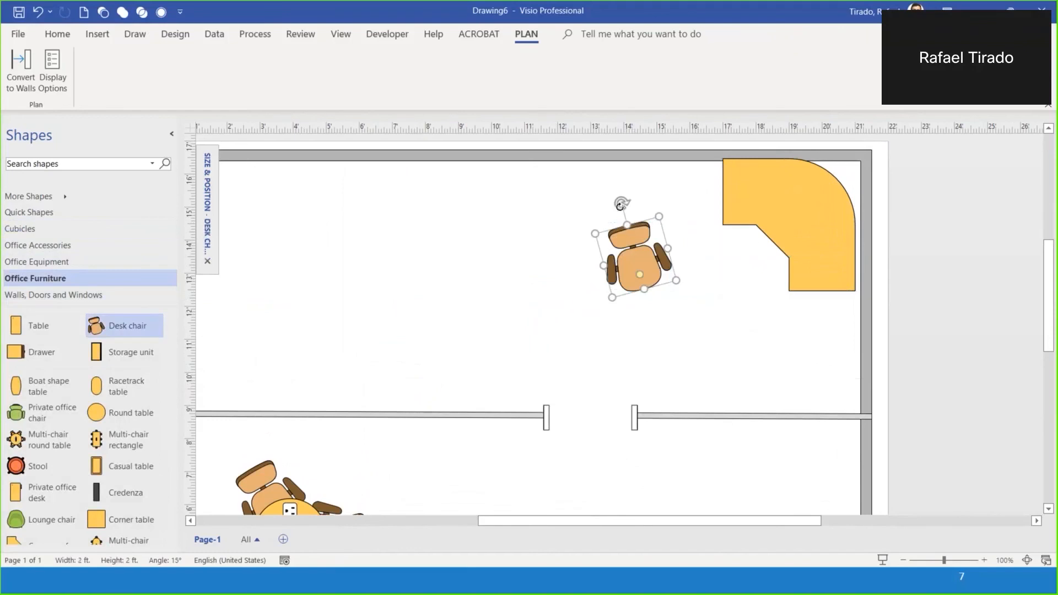
left_click_drag(621, 205, 585, 281)
left_click_drag(661, 263, 758, 235)
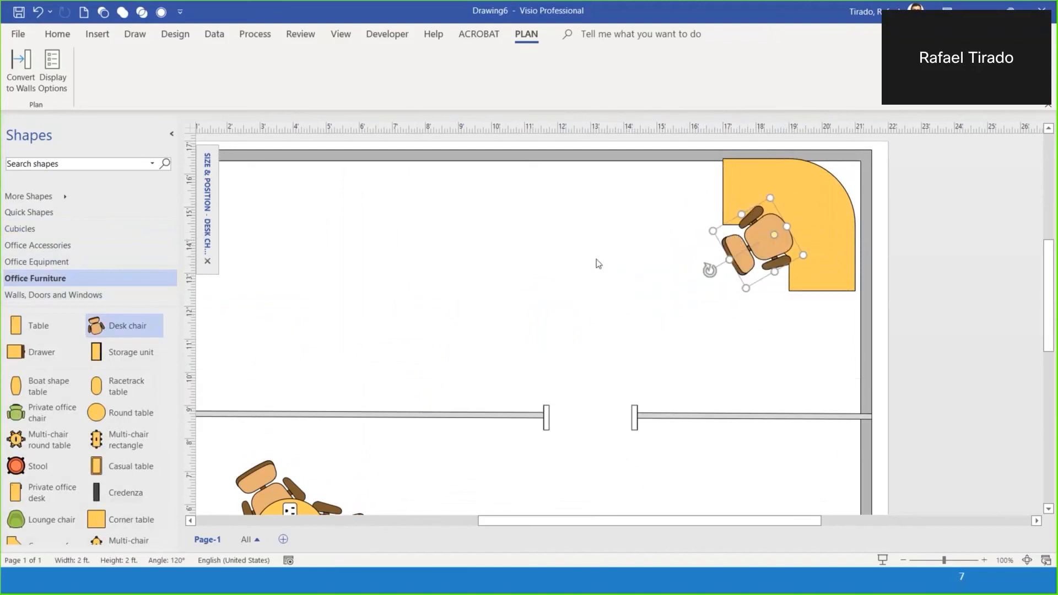
left_click(716, 308)
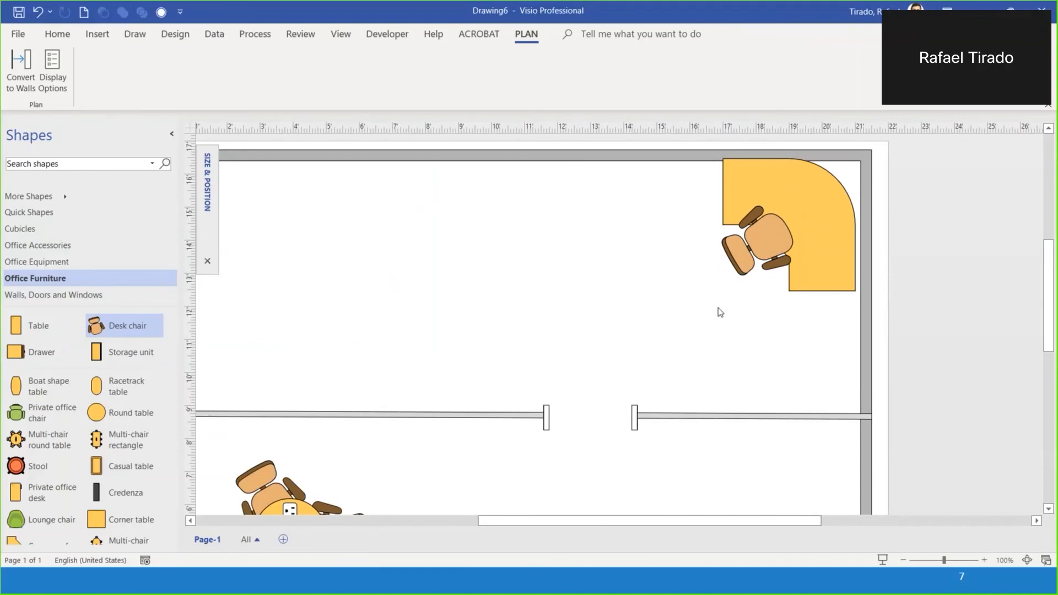
Send the desk chair backward behind the corner surface and rotate it to 135°
left_click(782, 241)
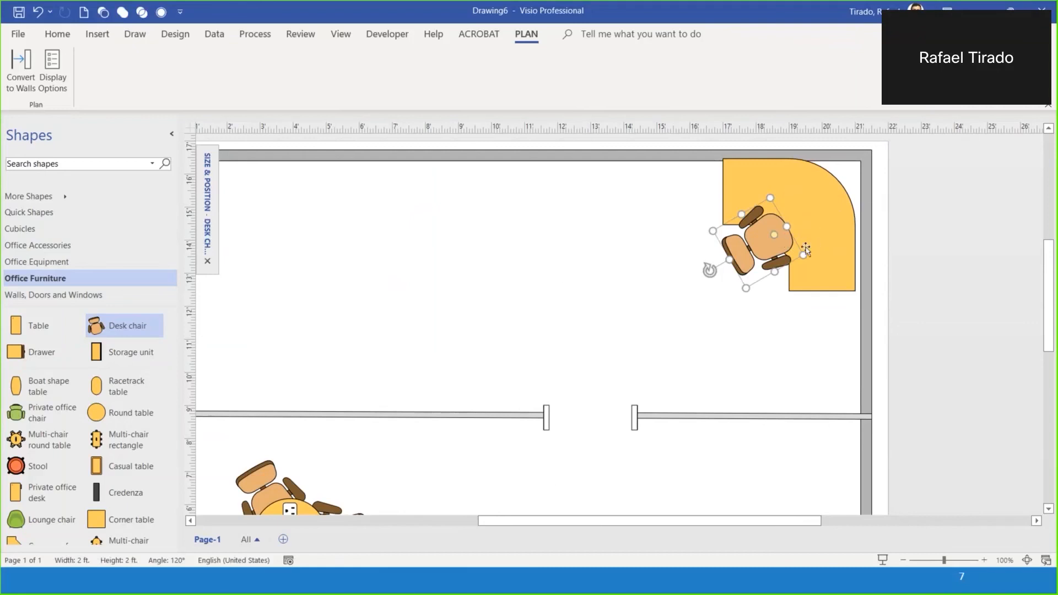
right_click(769, 249)
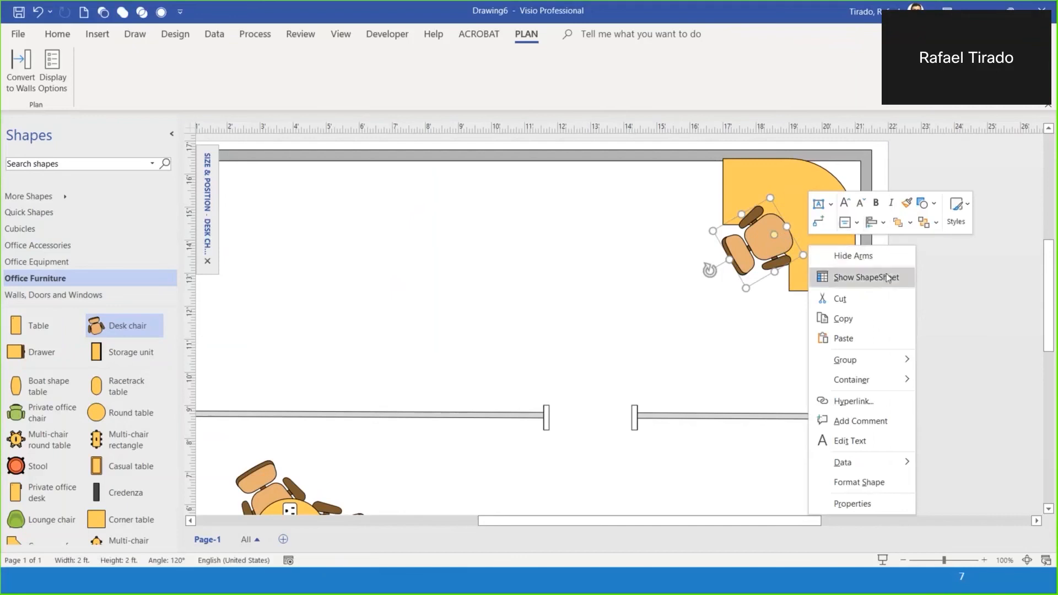
left_click(938, 224)
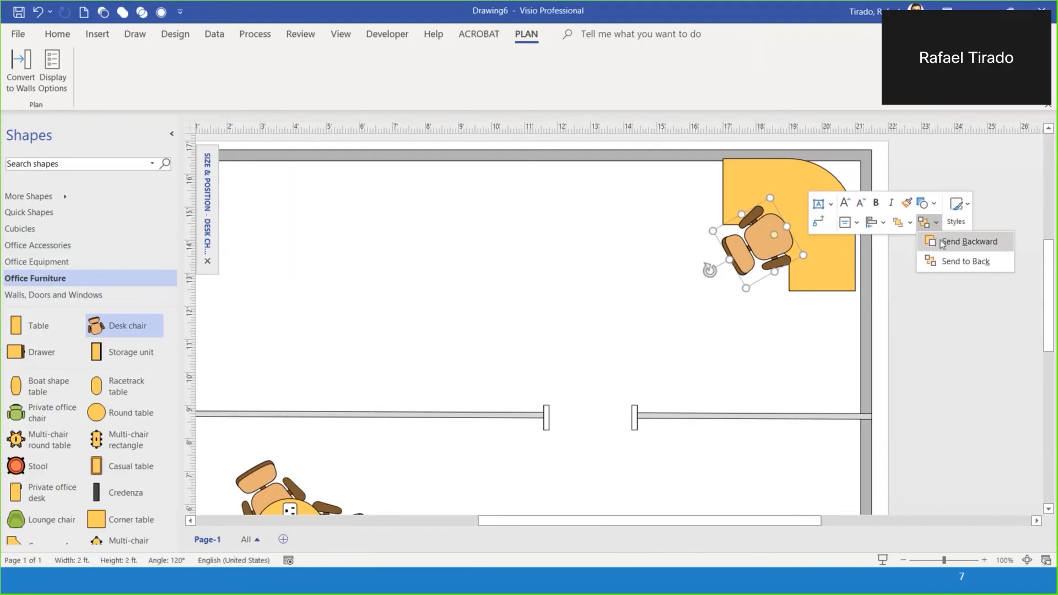
left_click(943, 241)
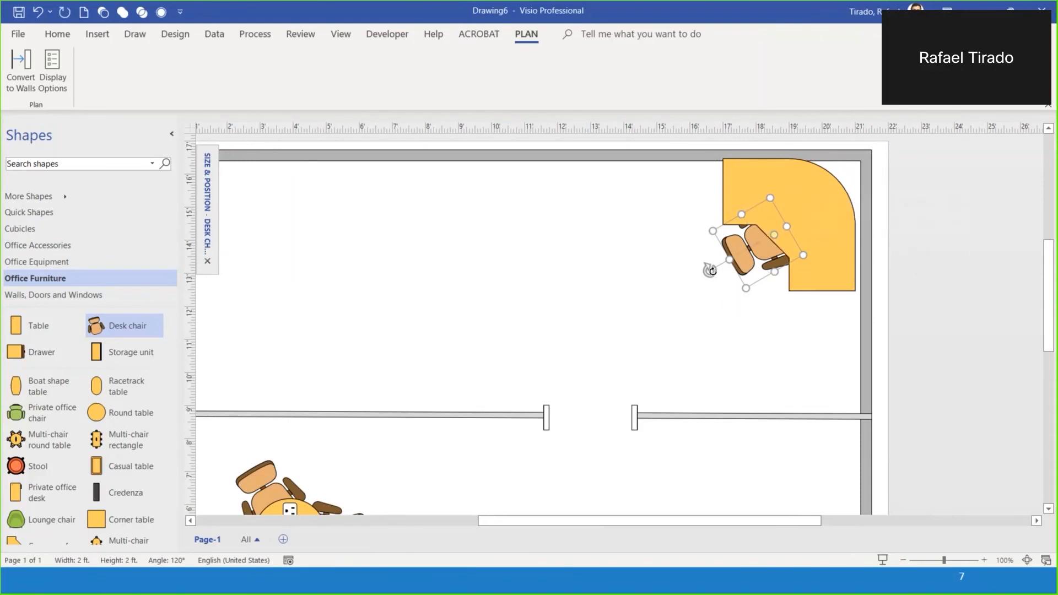
left_click_drag(710, 270, 718, 281)
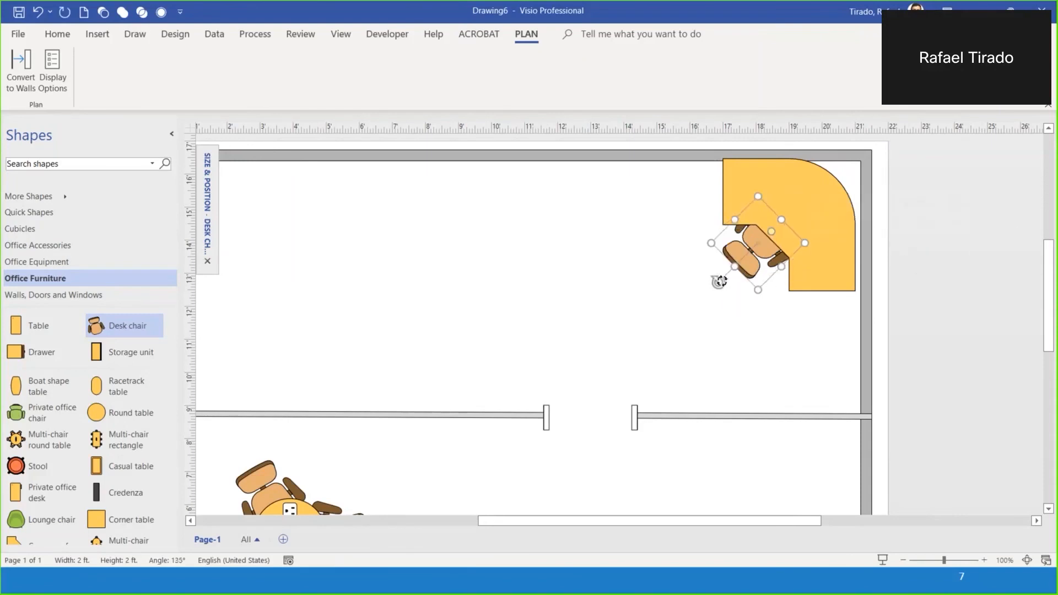
left_click(650, 277)
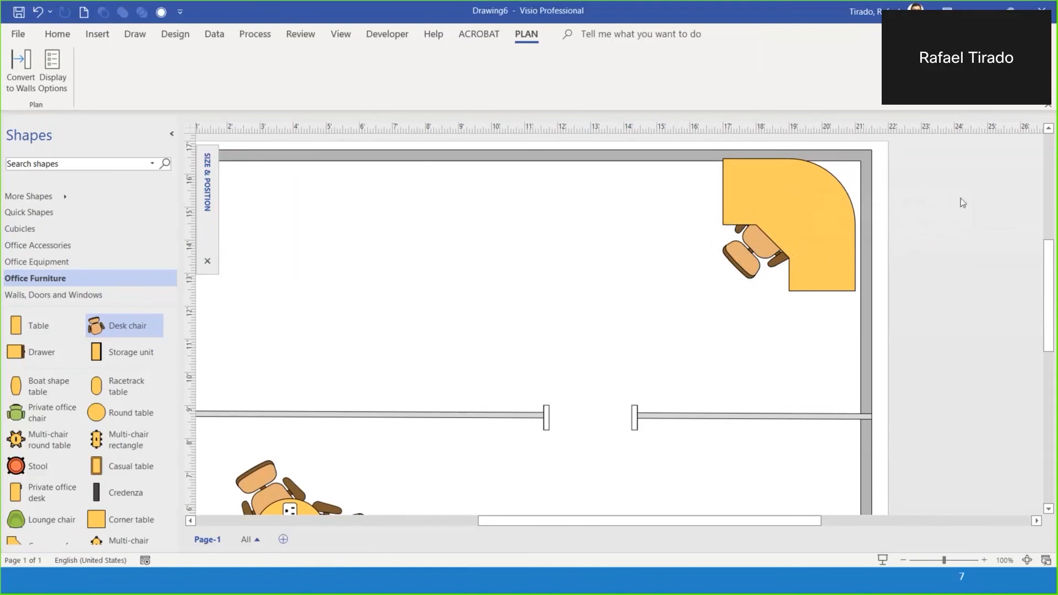
Nudge the corner surface right and down until it sits flush against the inner faces of the upper and right walls
left_click(802, 234)
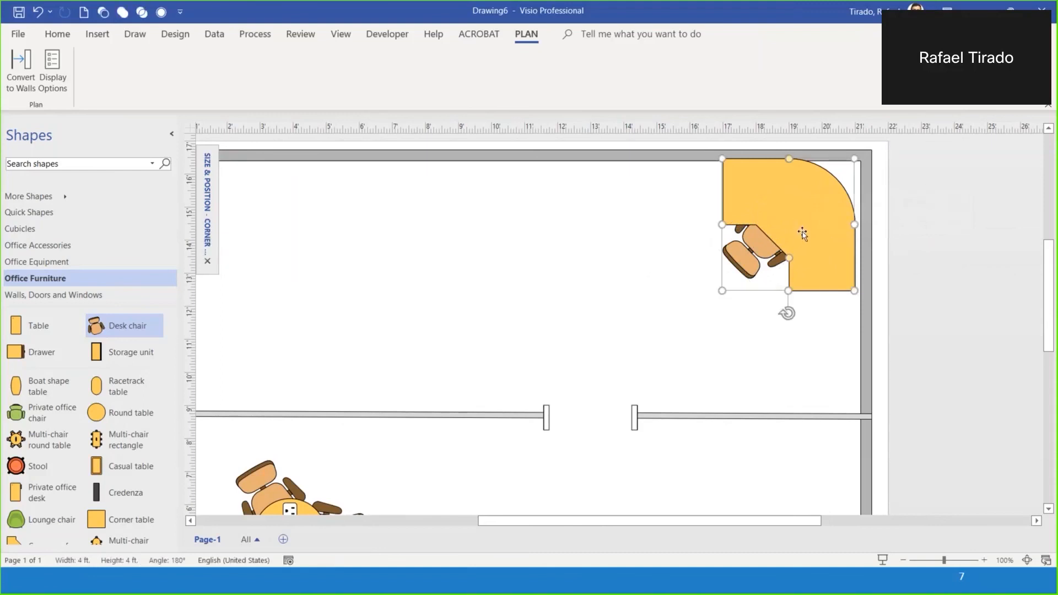
key("ctrl+z")
key("ctrl+z")
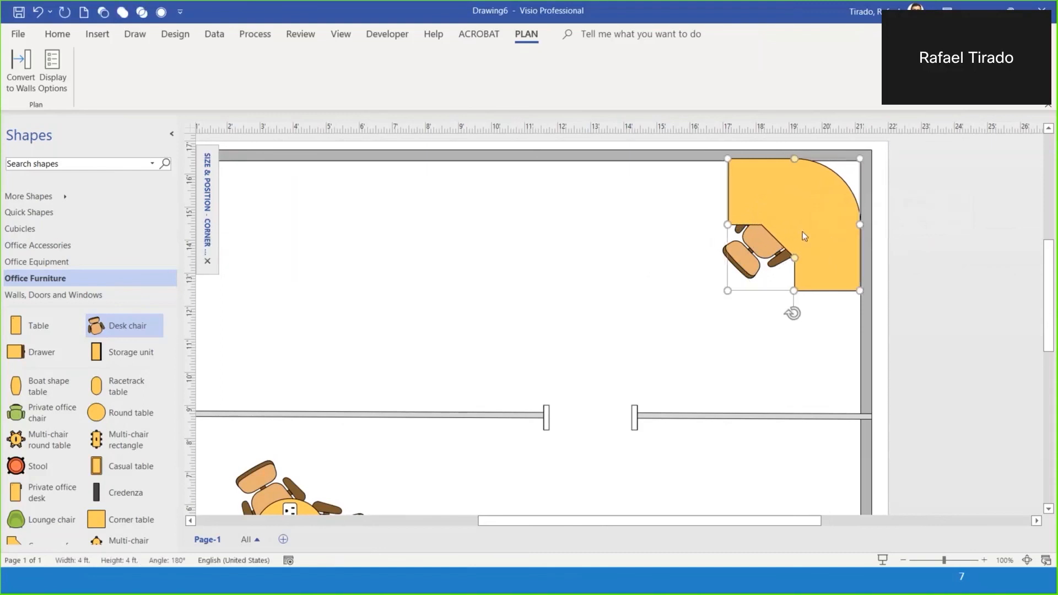
key("Down")
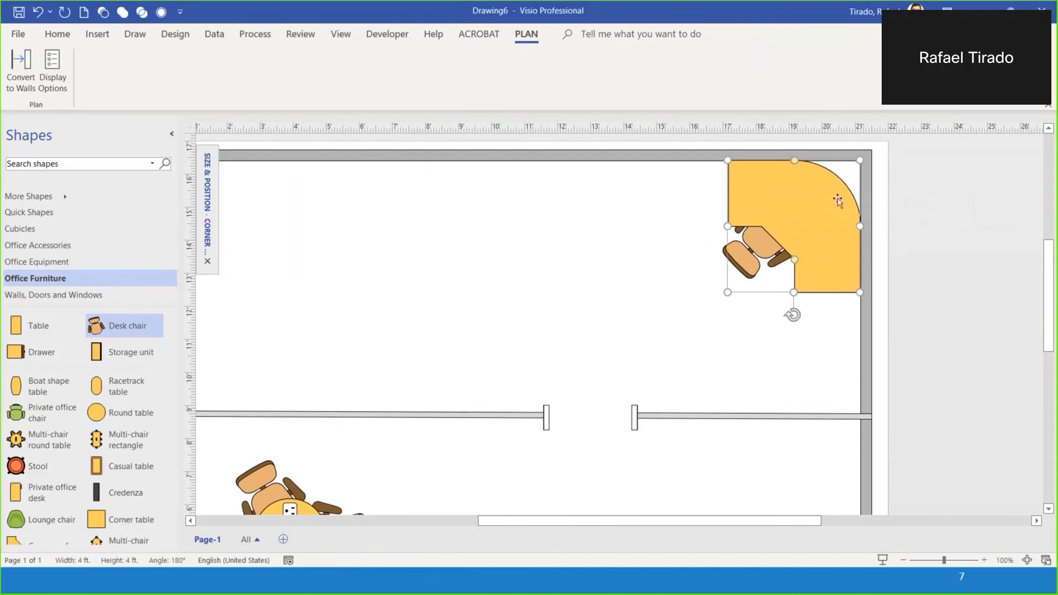
key("Down")
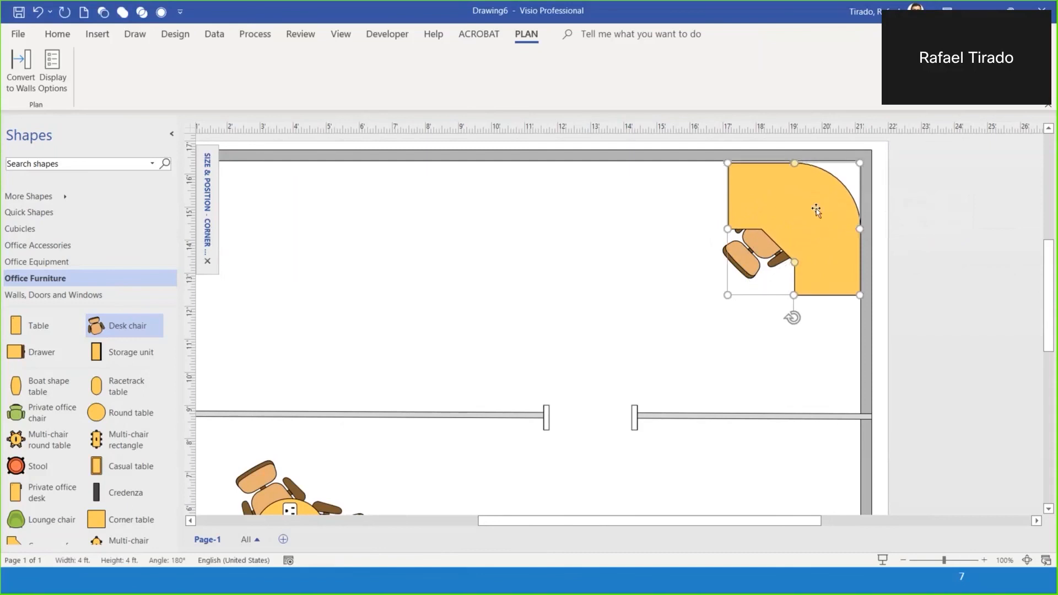
key("Up")
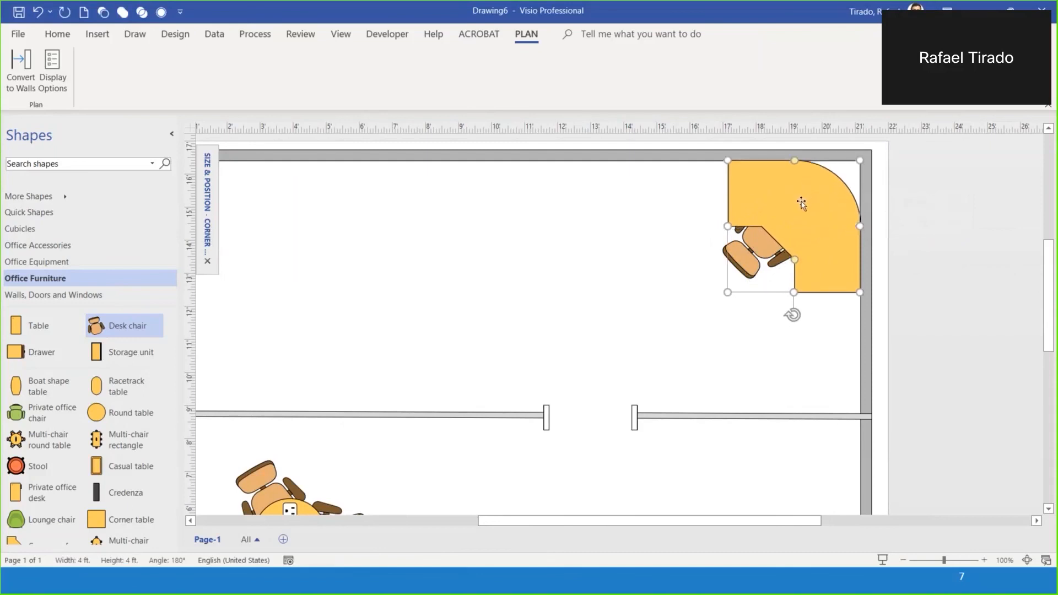
scroll(806, 194, "up", 3, "ctrl")
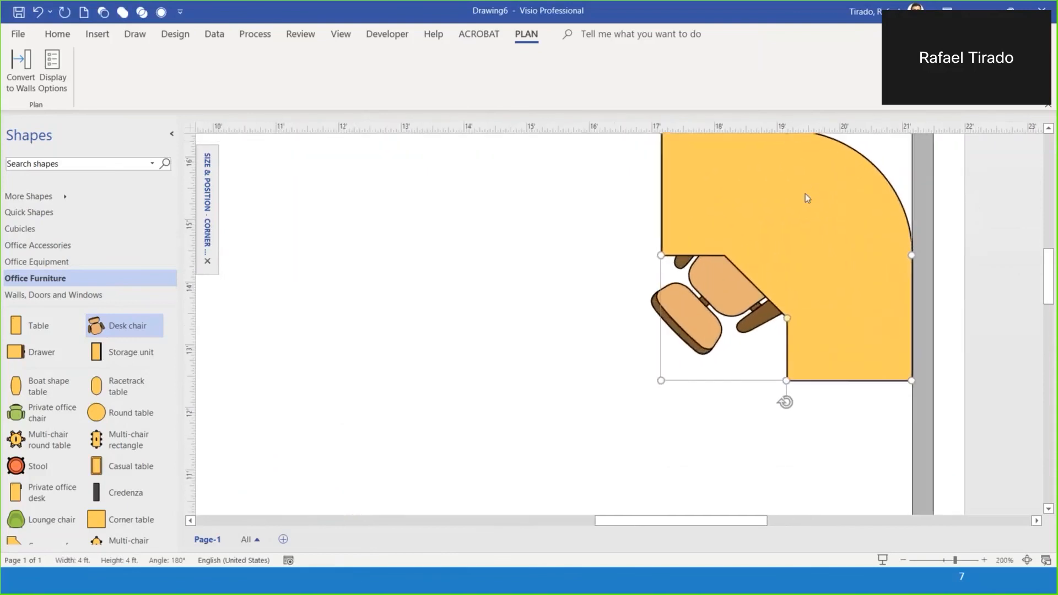
scroll(889, 209, "up", 1)
scroll(888, 209, "up", 1)
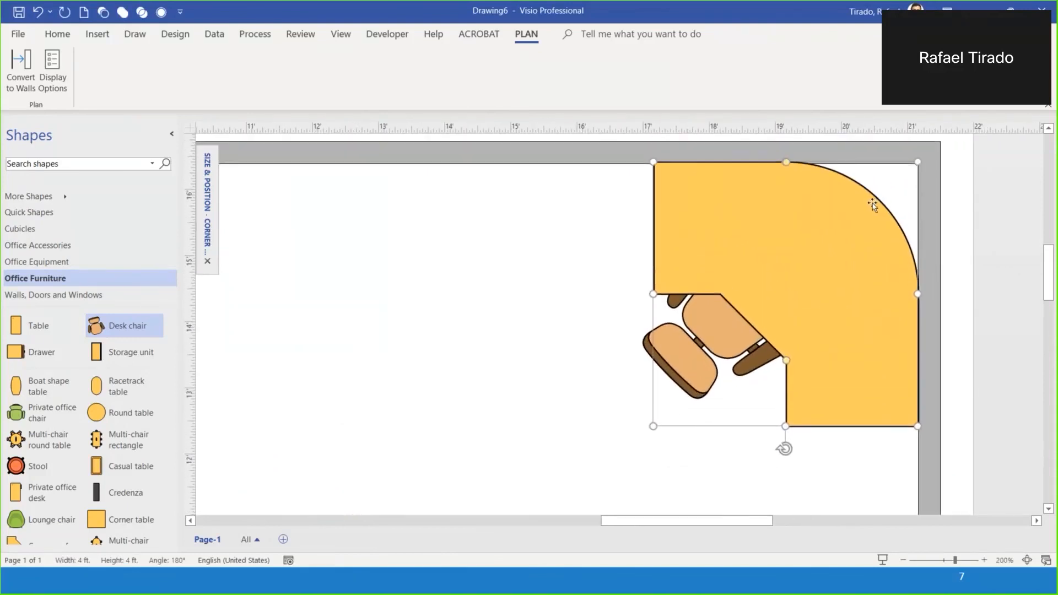
key("Down")
key("Down")
key("Up")
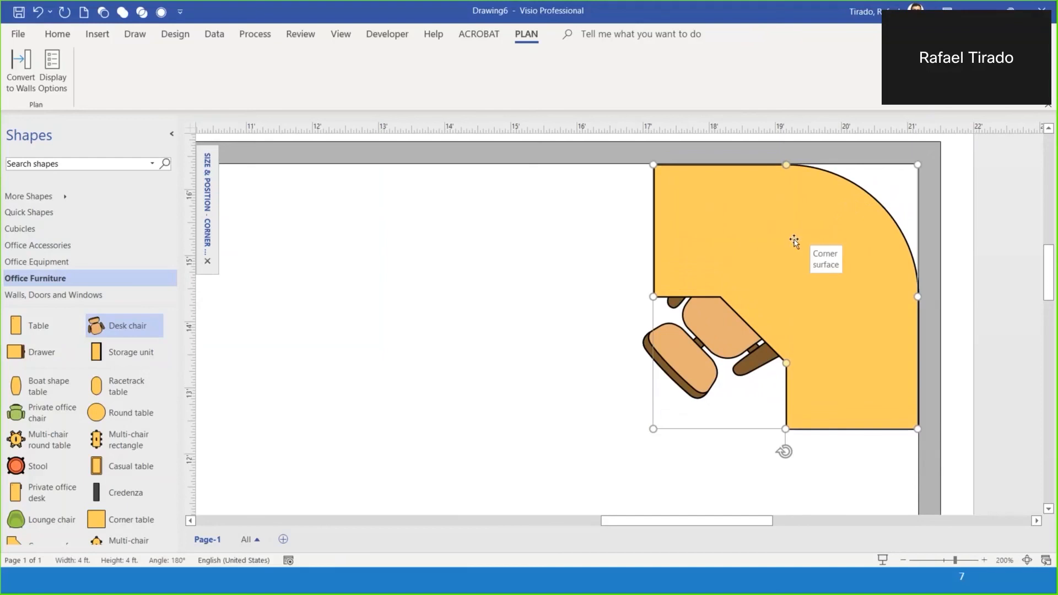
Nudge the desk chair slightly right and down to centre it on the corner surface's angled edge, and deselect it
left_click(694, 353)
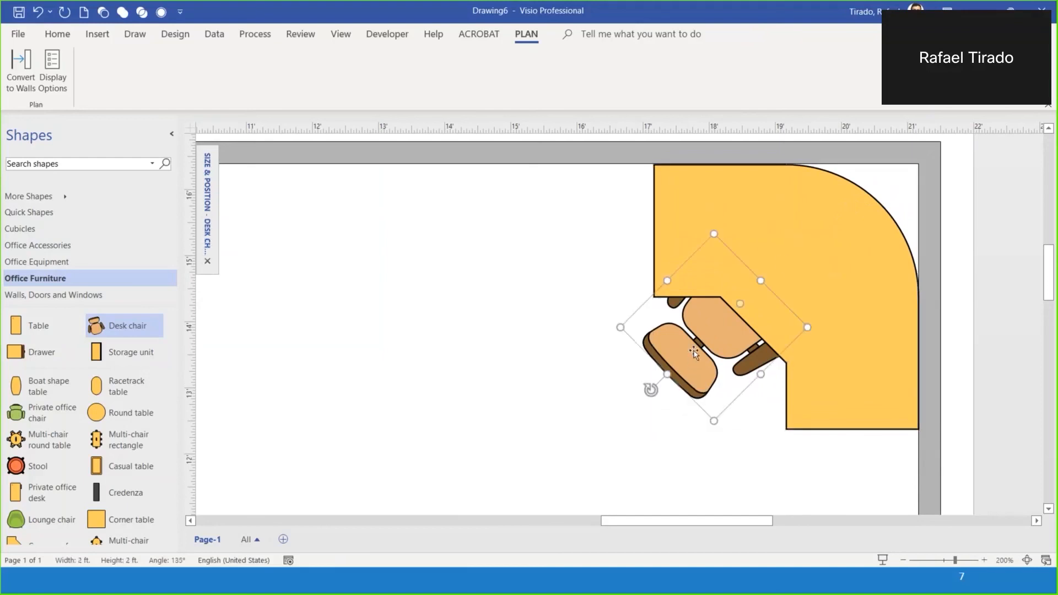
key("Right")
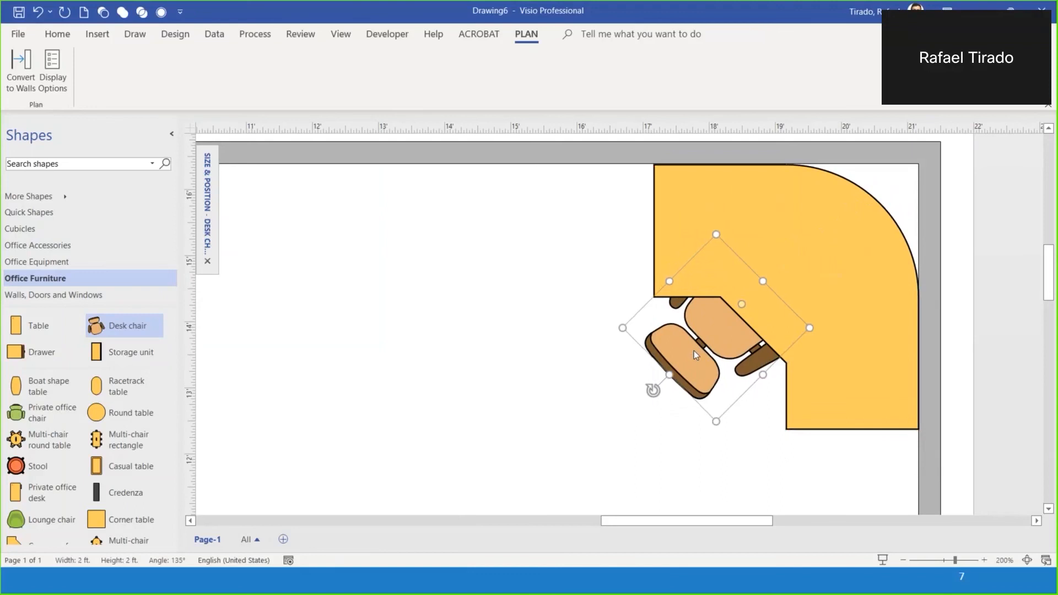
key("Down")
key("Right")
key("Right")
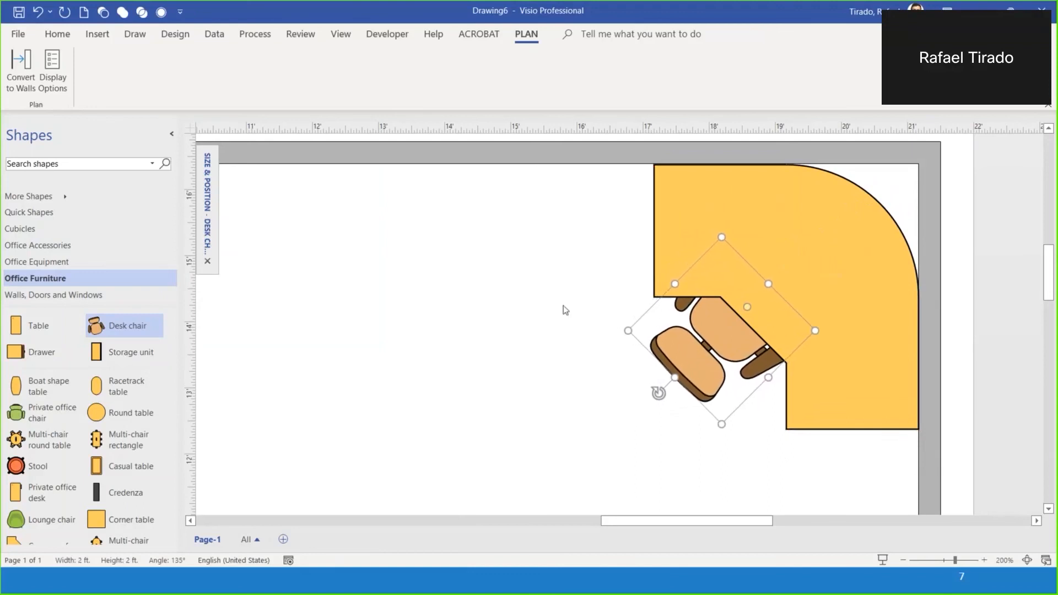
left_click(524, 291)
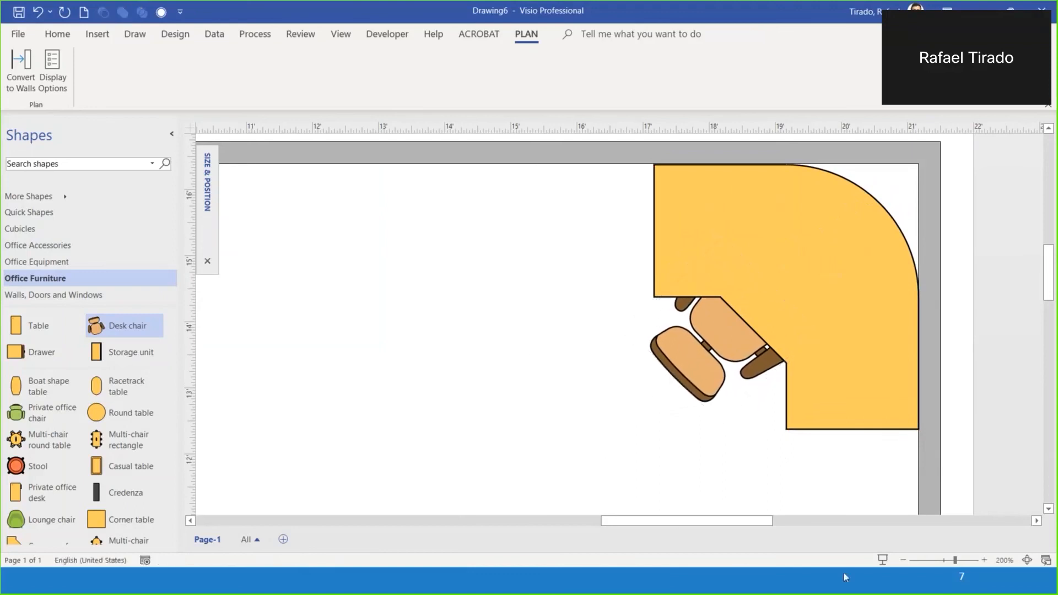
left_click(945, 560)
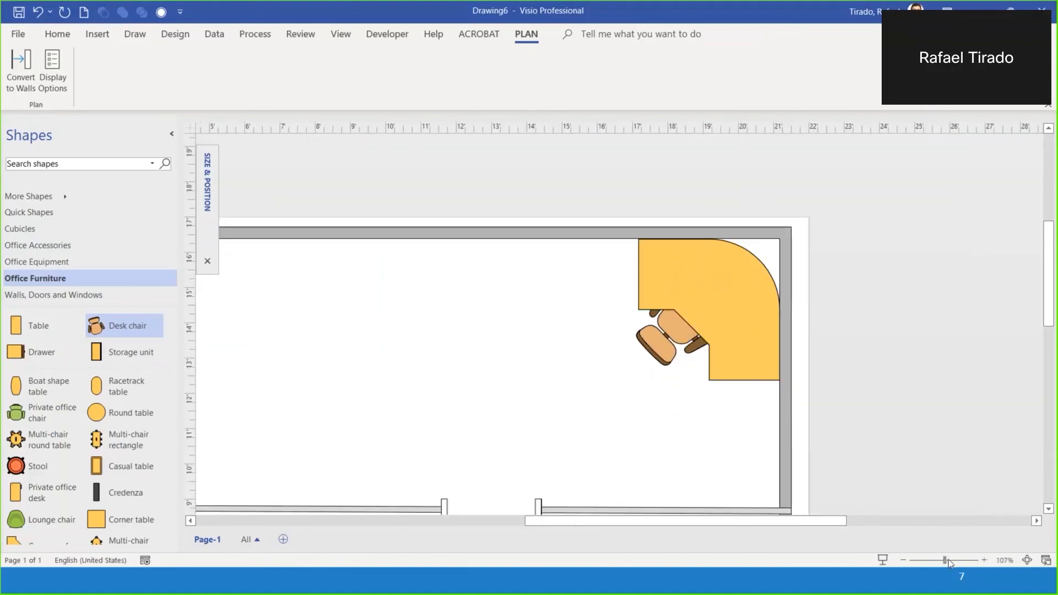
left_click(952, 561)
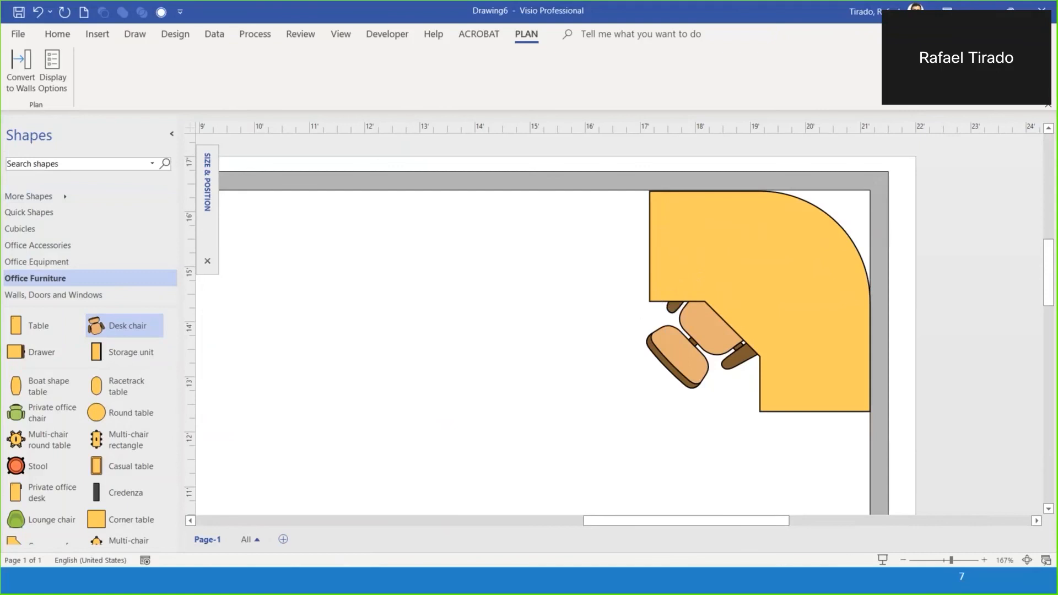
key("alt+Tab")
left_click(832, 328)
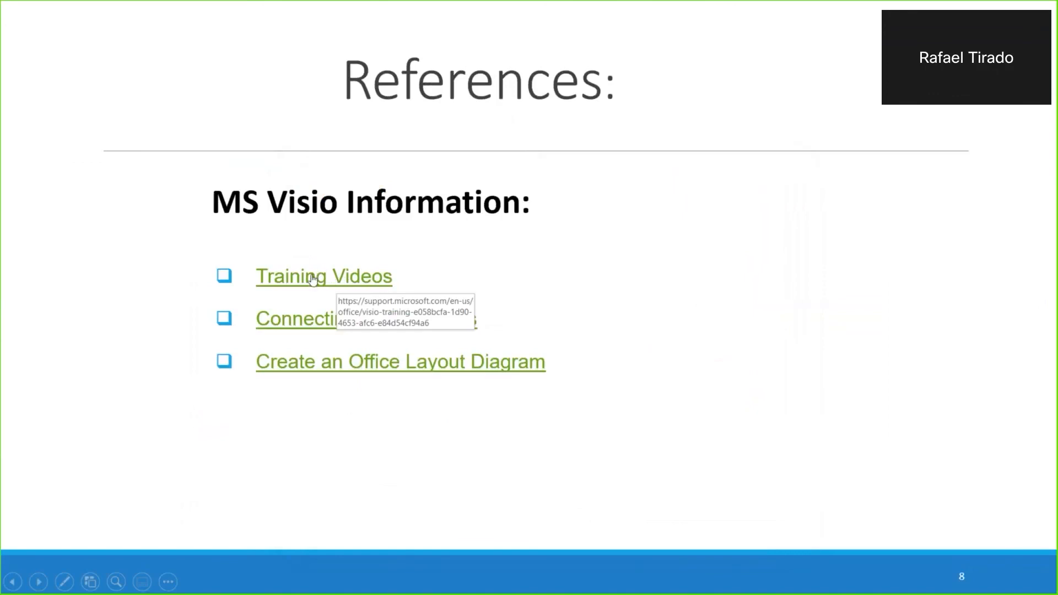
left_click(538, 163)
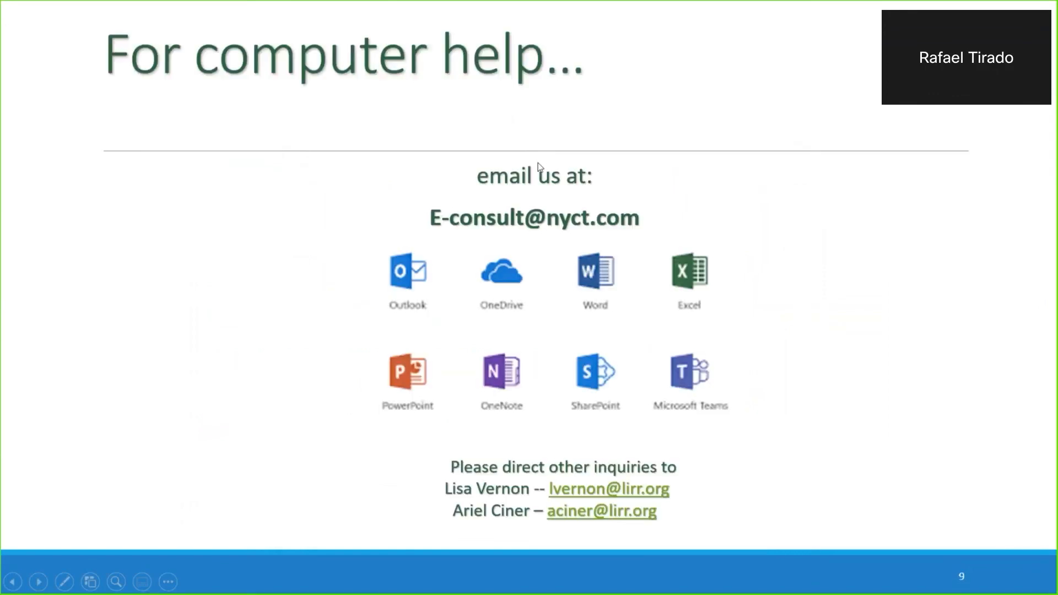